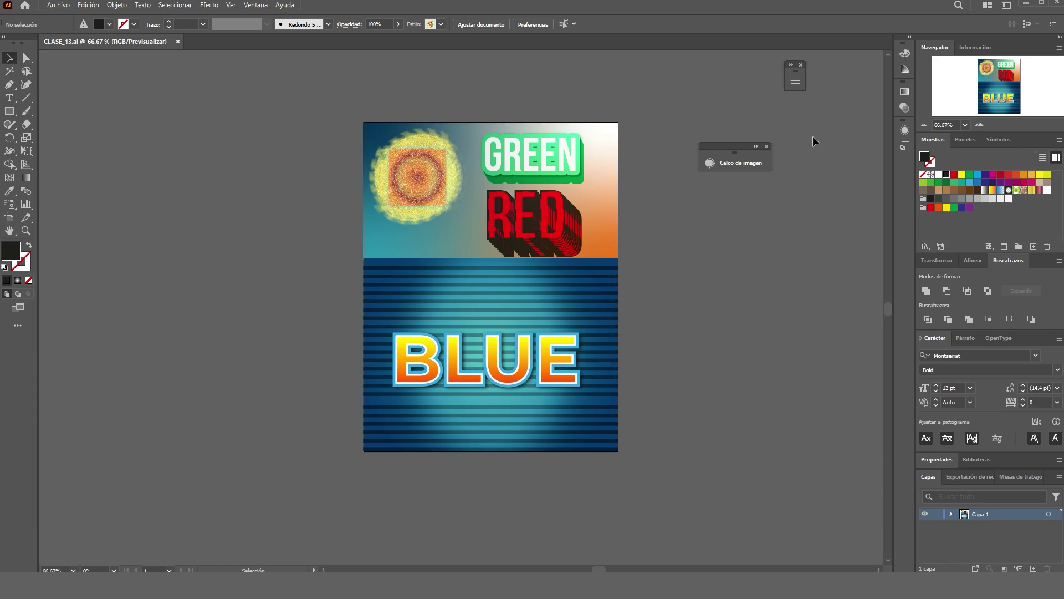
# Examine the fills, strokes and effects in the appearance of the sun-like square.
pyautogui.click(904, 129)
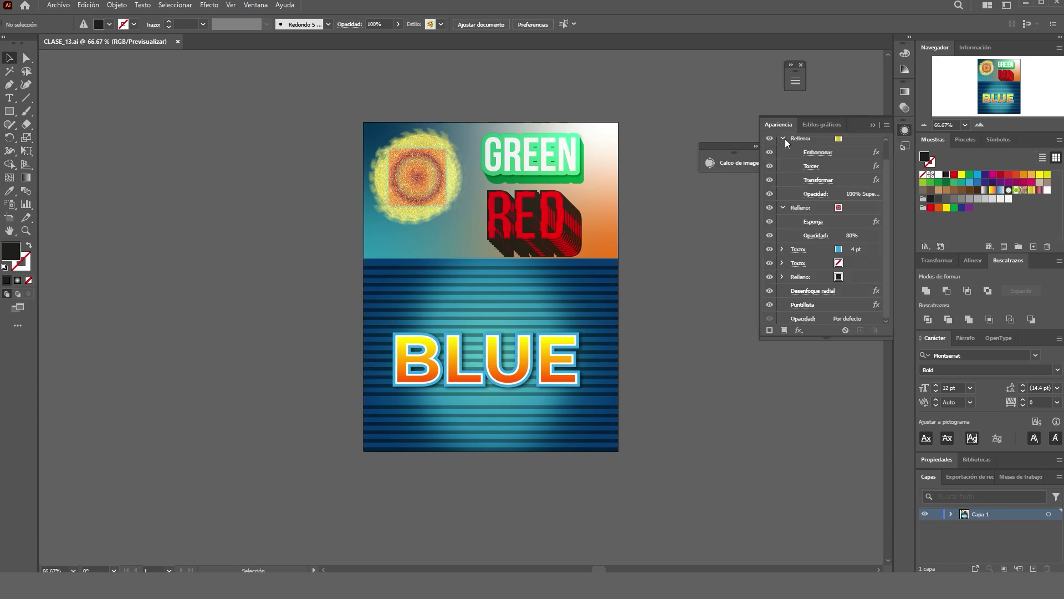
pyautogui.click(783, 139)
pyautogui.click(782, 172)
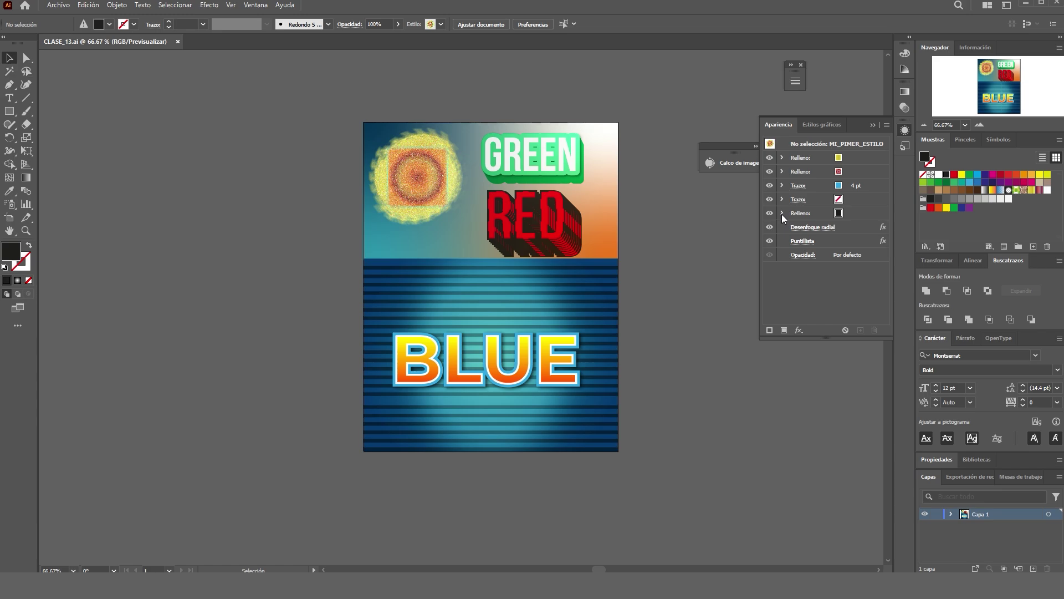
pyautogui.click(393, 169)
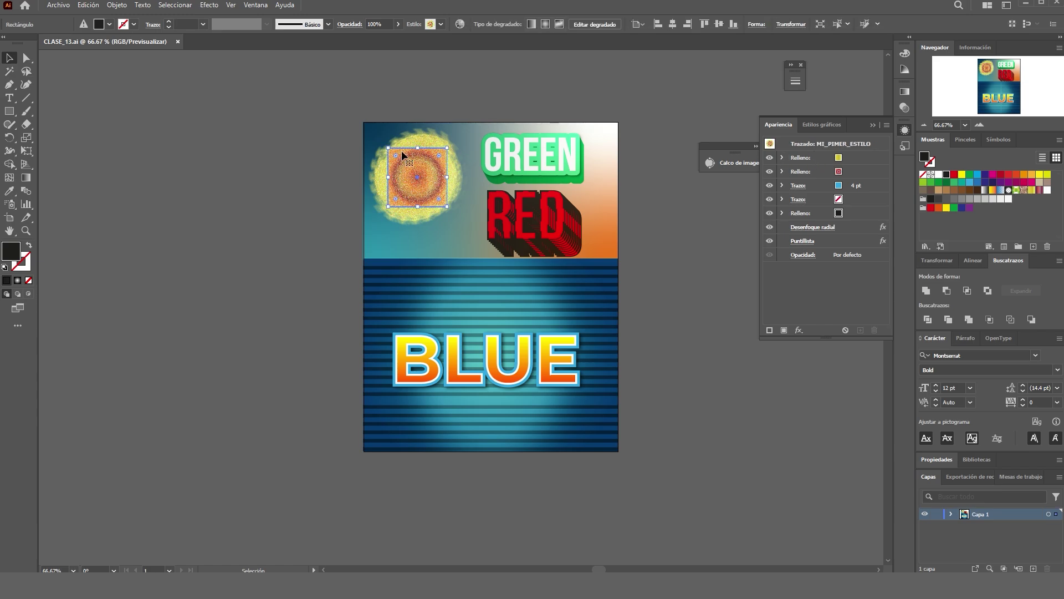
pyautogui.click(694, 271)
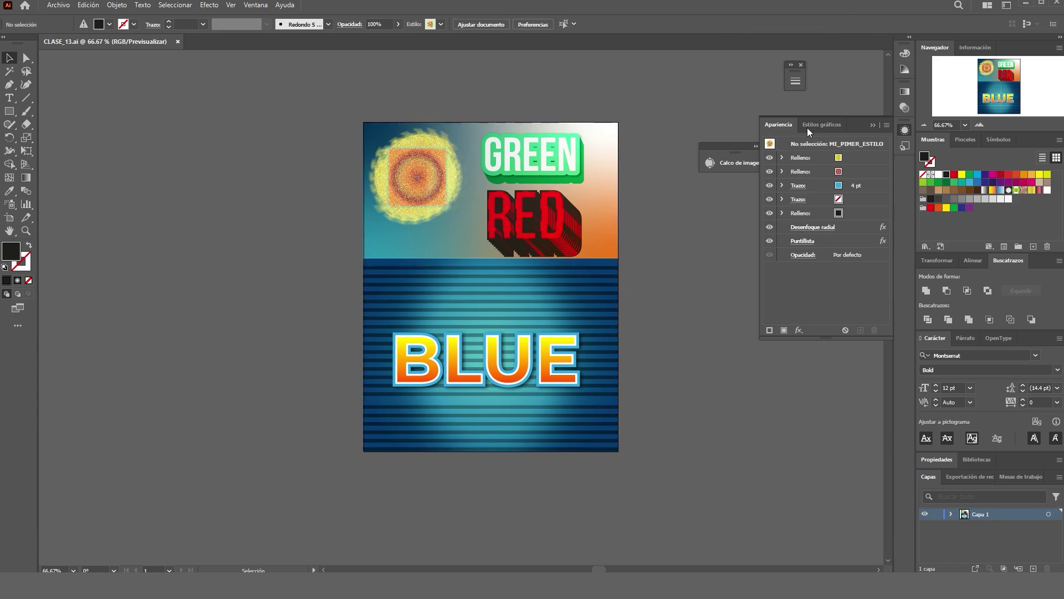
pyautogui.click(874, 125)
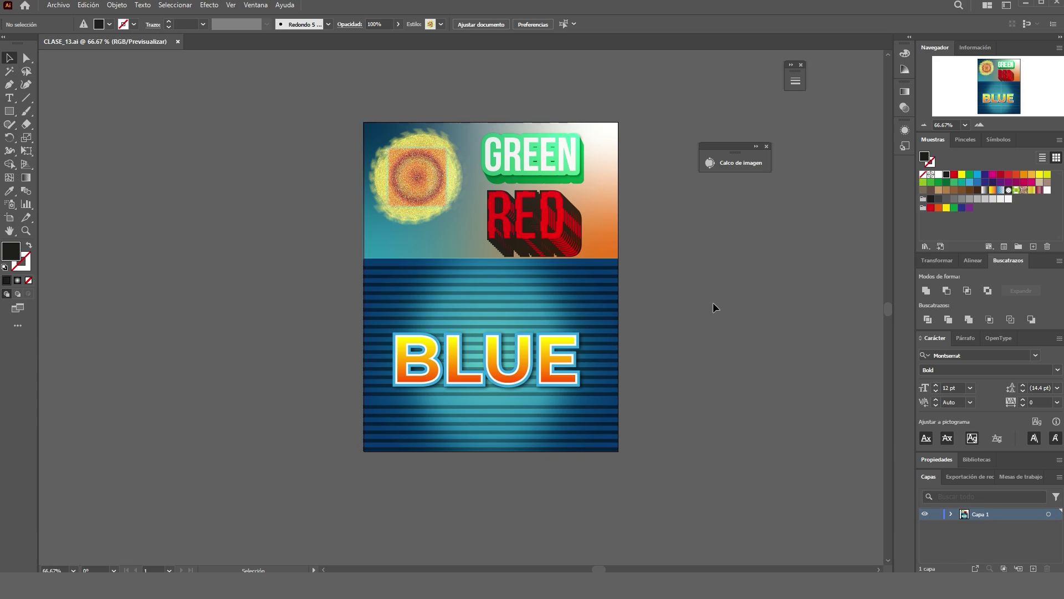
# Duplicate the GREEN text outside the artboard and replace the copy's wording with "MAÑANA ES LUNES".
pyautogui.click(555, 167)
pyautogui.moveTo(556, 165); pyautogui.dragTo(236, 311)
pyautogui.doubleClick(246, 304)
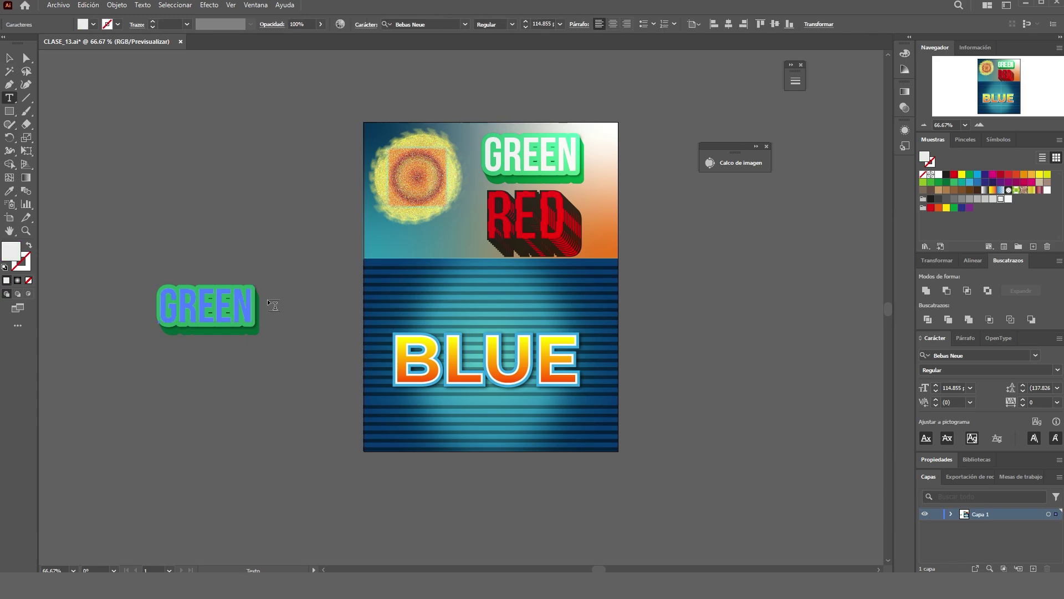
pyautogui.press('BackSpace')
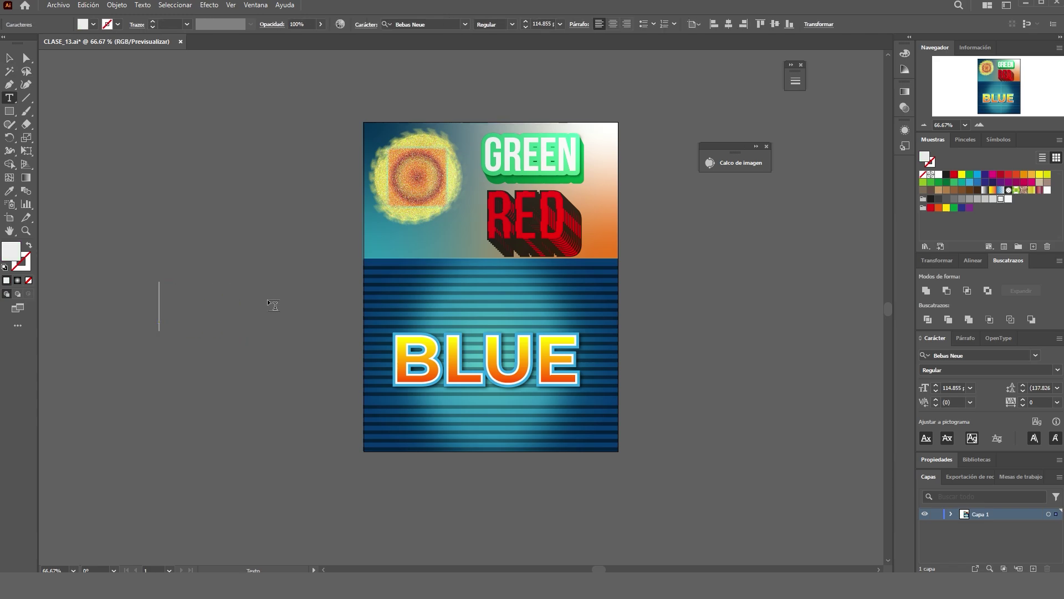
pyautogui.write('MAÑ')
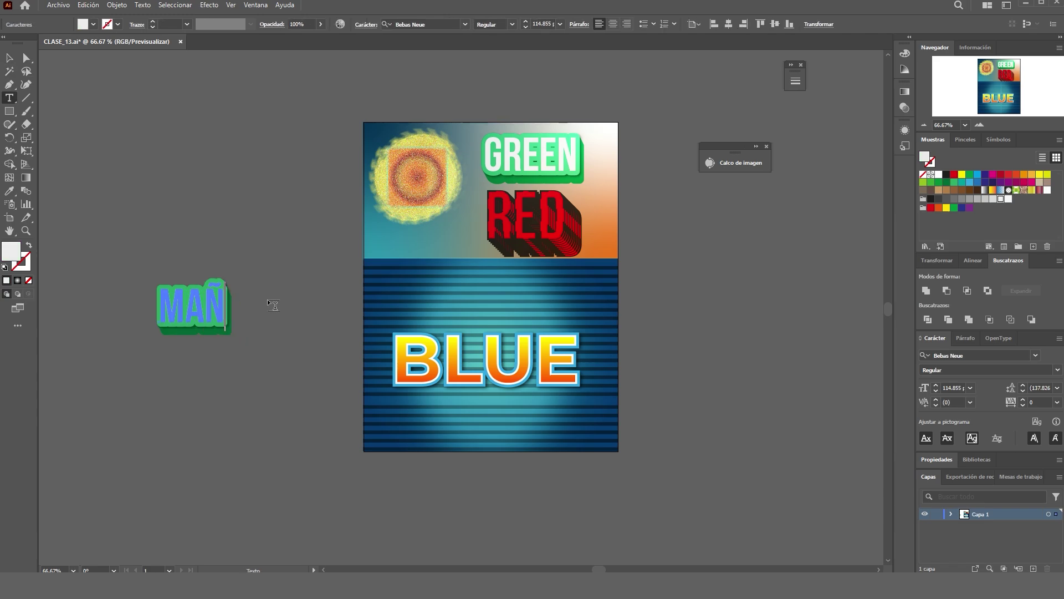
pyautogui.write('ANA ES')
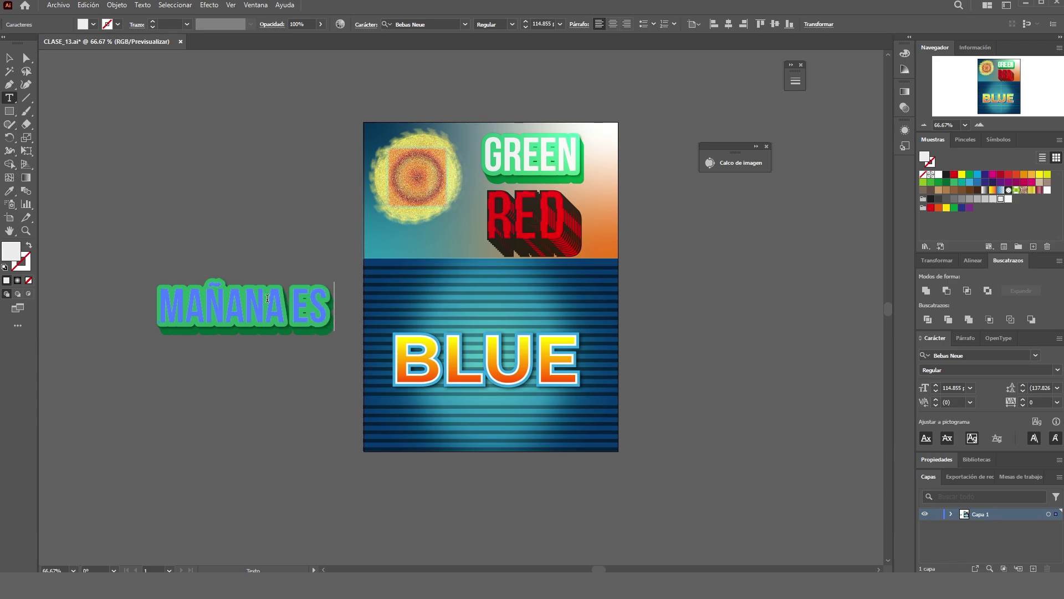
pyautogui.write(' LUNES')
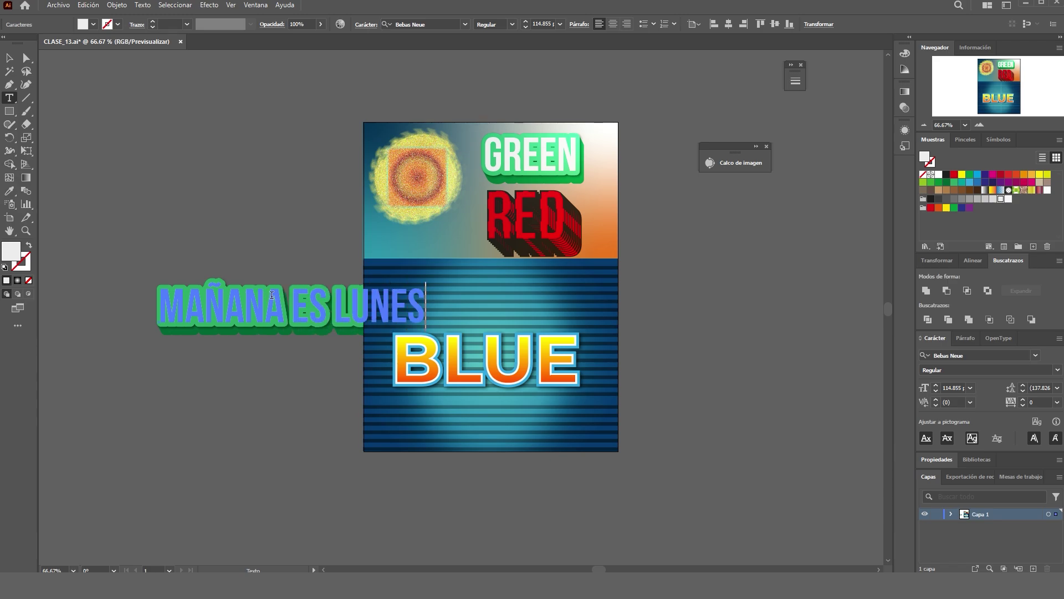
pyautogui.press('Escape')
pyautogui.click(225, 187)
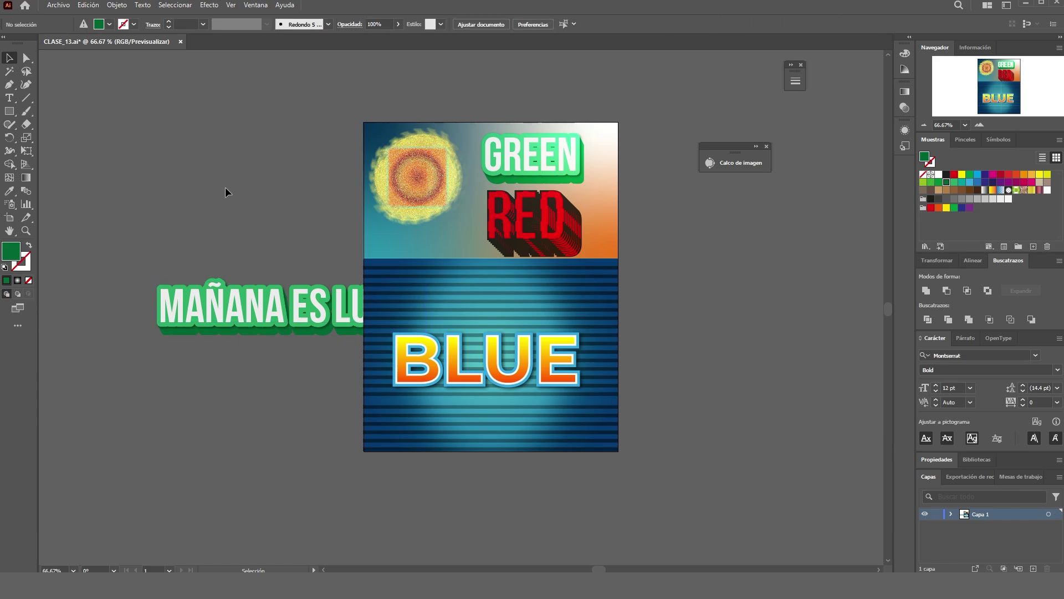
# Move the MAÑANA ES LUNES text into the empty space above the artboard.
pyautogui.moveTo(283, 301); pyautogui.dragTo(522, 81)
pyautogui.moveTo(528, 165); pyautogui.dragTo(502, 108)
pyautogui.click(673, 262)
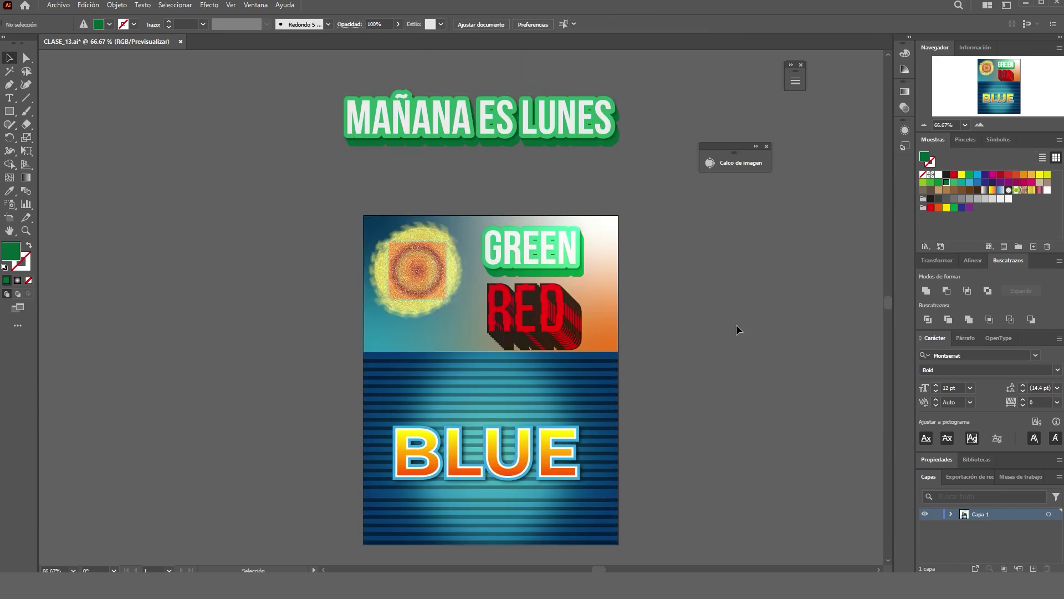
pyautogui.click(587, 128)
pyautogui.moveTo(587, 128); pyautogui.dragTo(510, 145)
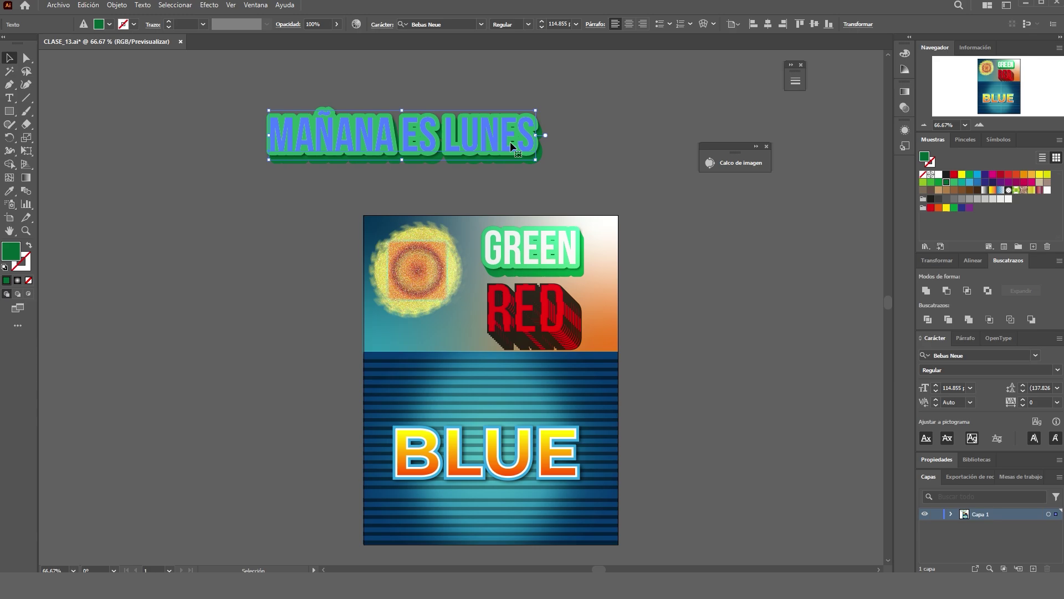
pyautogui.press('Escape')
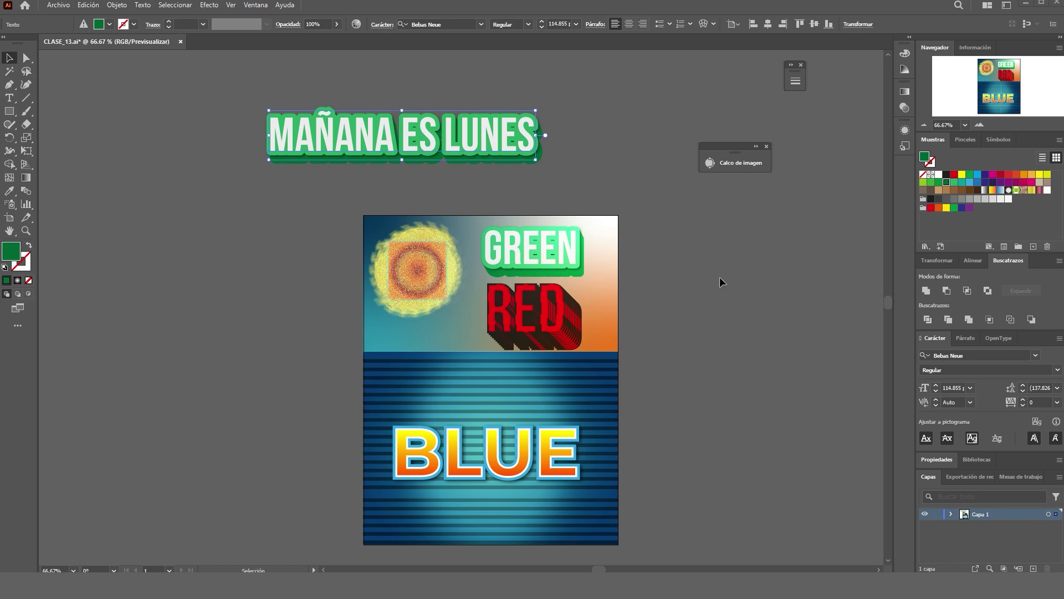
pyautogui.click(700, 285)
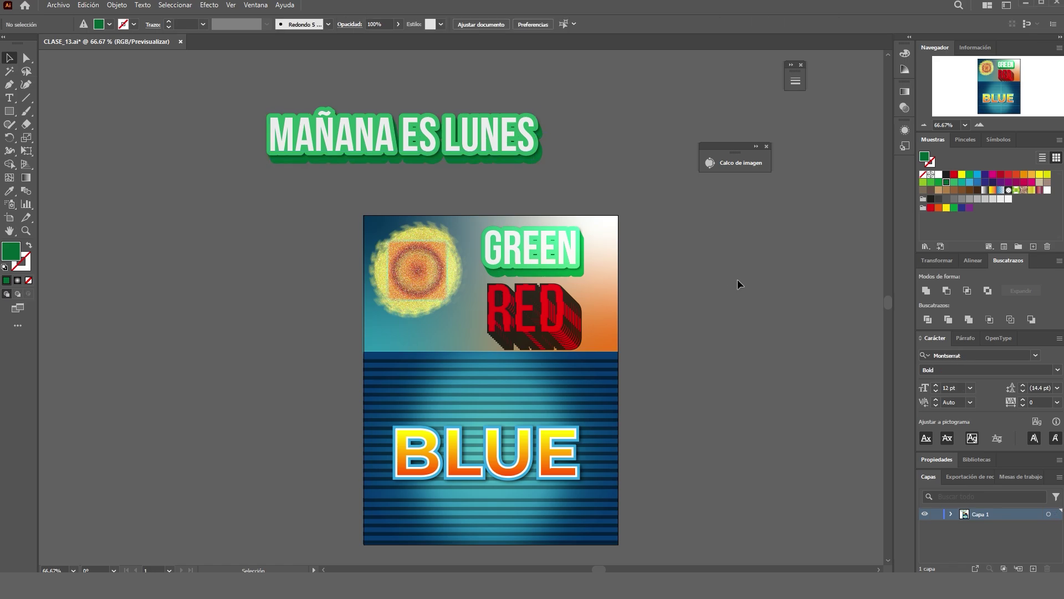
# Inspect the appearance attributes of the MAÑANA ES LUNES text with its stroke and white fill entries collapsed.
pyautogui.click(909, 37)
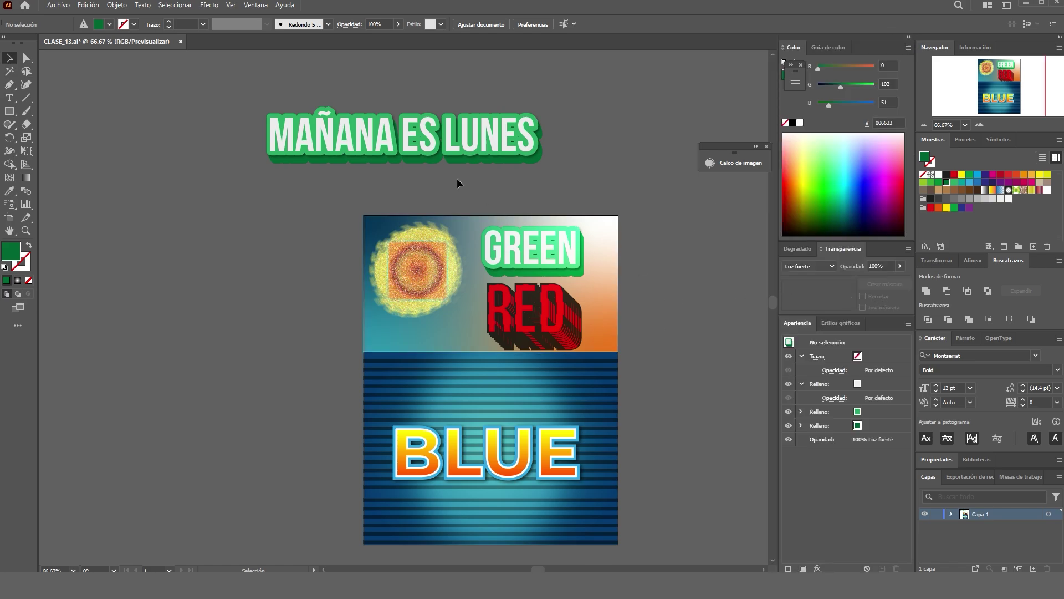
pyautogui.click(457, 155)
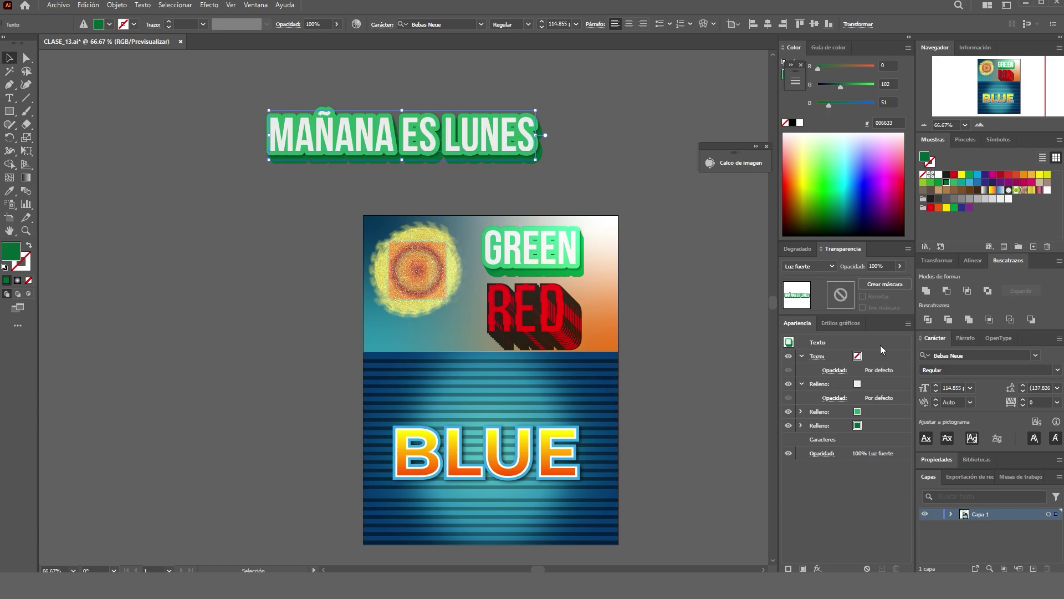
pyautogui.click(909, 38)
pyautogui.click(903, 129)
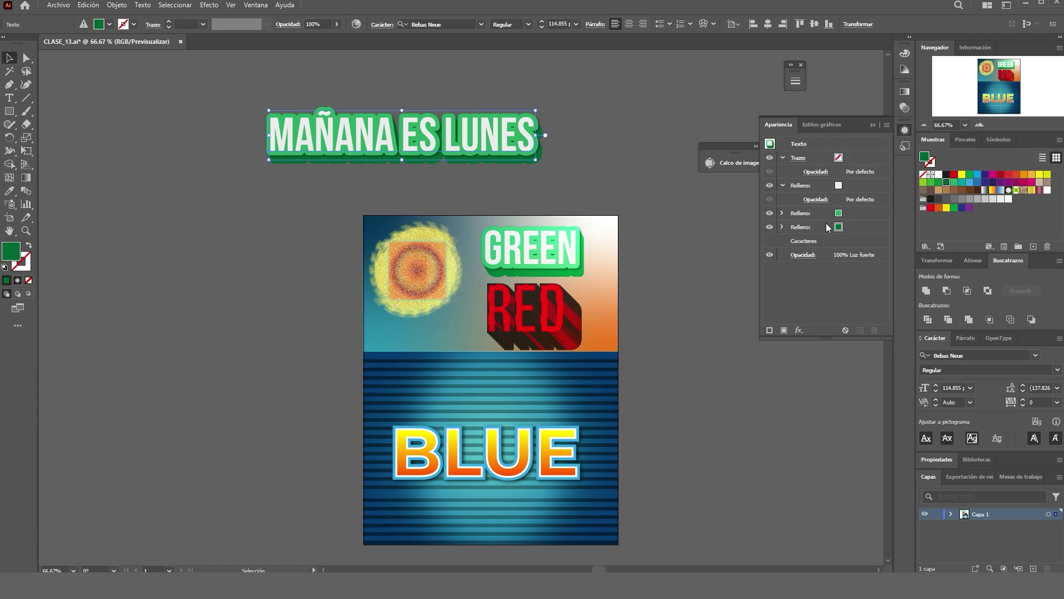
pyautogui.click(782, 158)
pyautogui.click(782, 172)
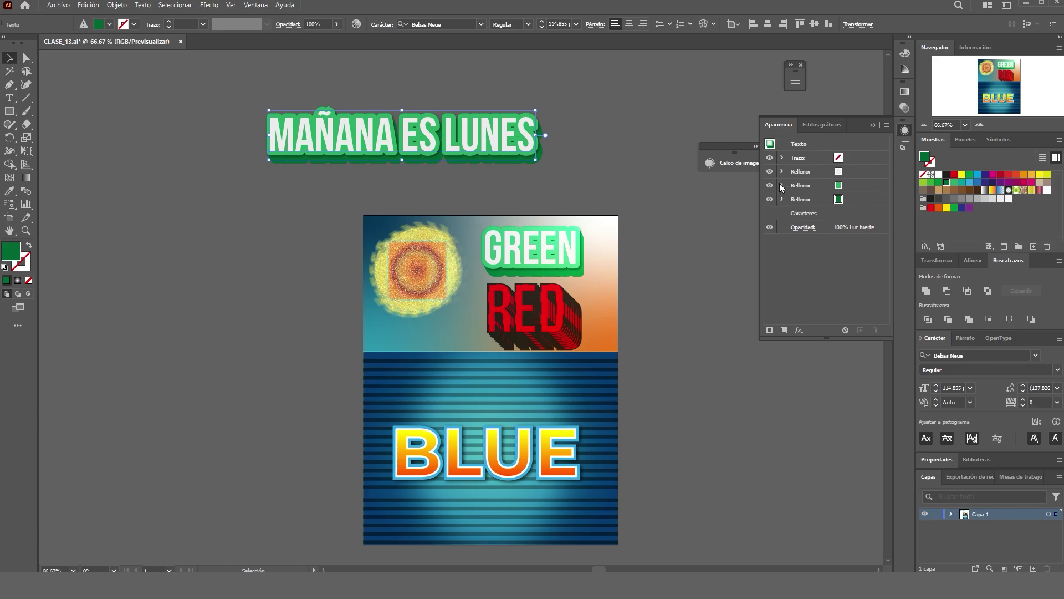
# Try stacking the text's dark green fill above the light green fill, then return it to the bottom.
pyautogui.click(807, 198)
pyautogui.moveTo(801, 202); pyautogui.dragTo(805, 183)
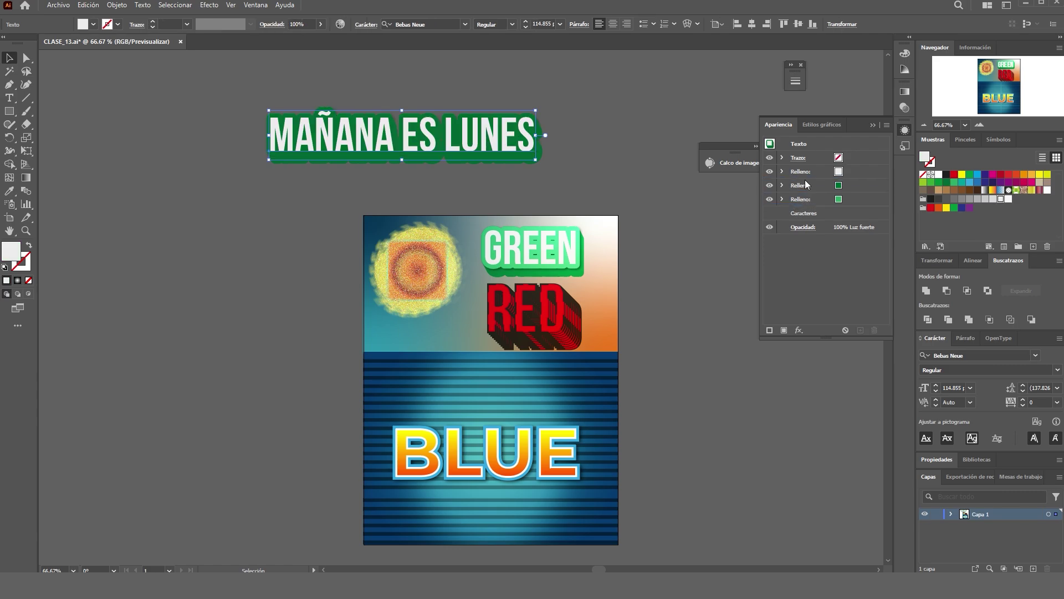
pyautogui.moveTo(801, 185); pyautogui.dragTo(801, 204)
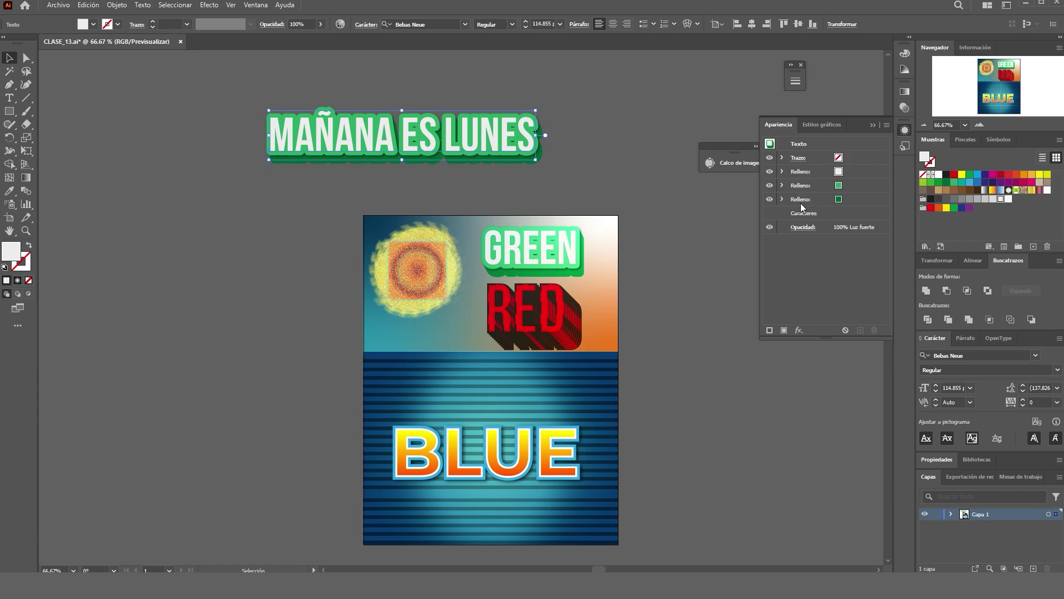
# Add a drop shadow to the text's white fill in Multiply mode with 83% opacity, 1.5 mm X and 1 mm Y offsets and 1.5 mm blur.
pyautogui.click(796, 172)
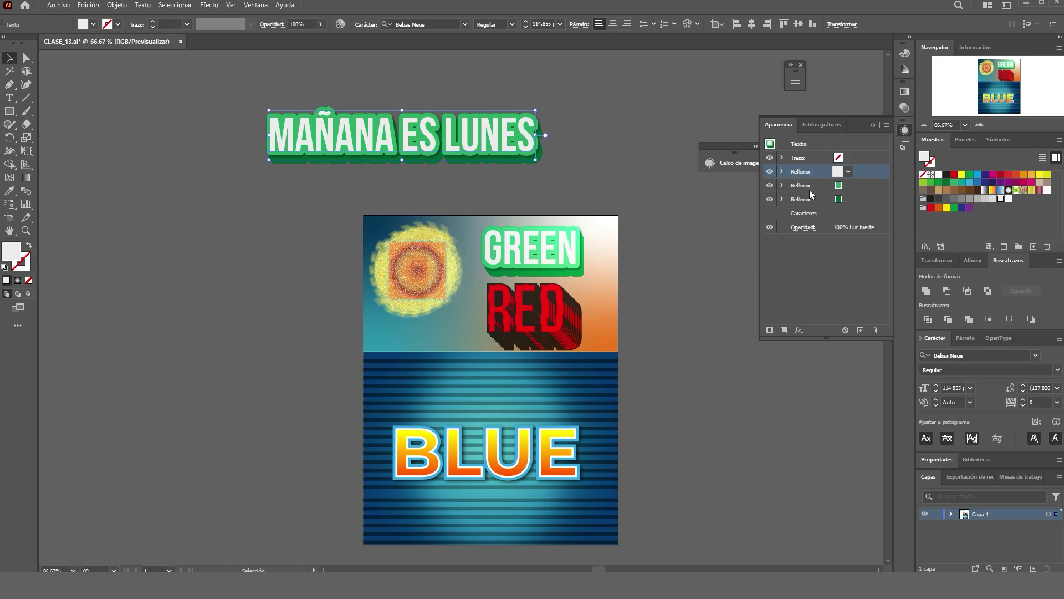
pyautogui.click(798, 331)
pyautogui.moveTo(892, 131)
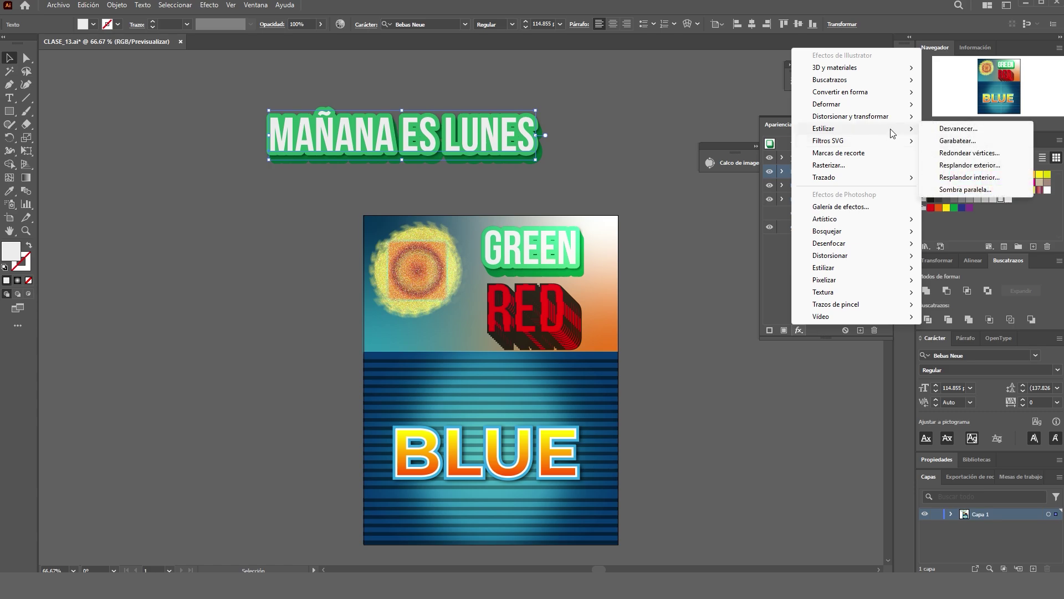
pyautogui.click(969, 190)
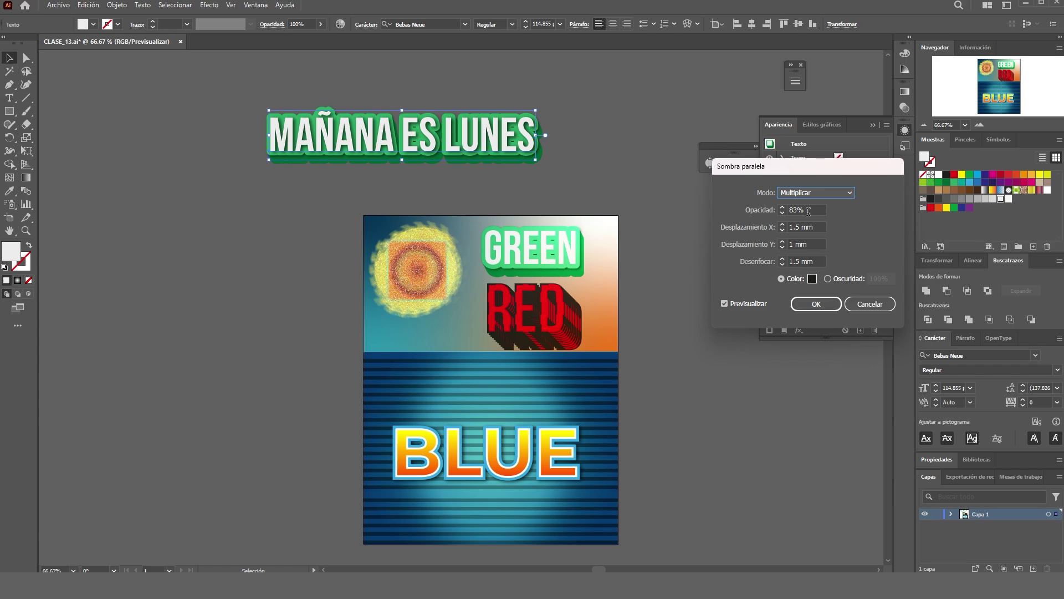
pyautogui.moveTo(847, 165); pyautogui.dragTo(680, 200)
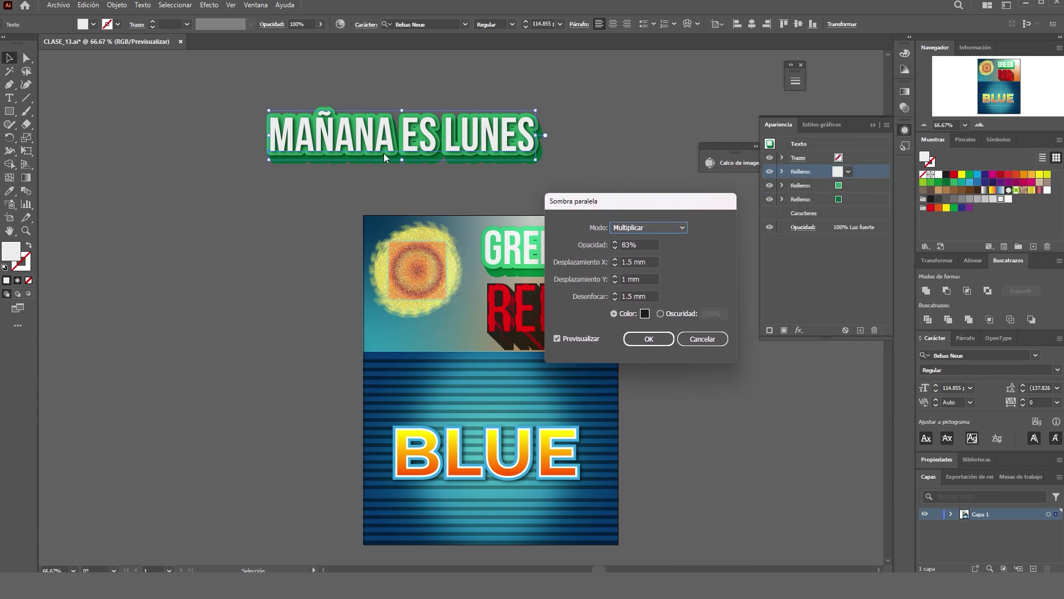
pyautogui.click(649, 339)
pyautogui.click(601, 161)
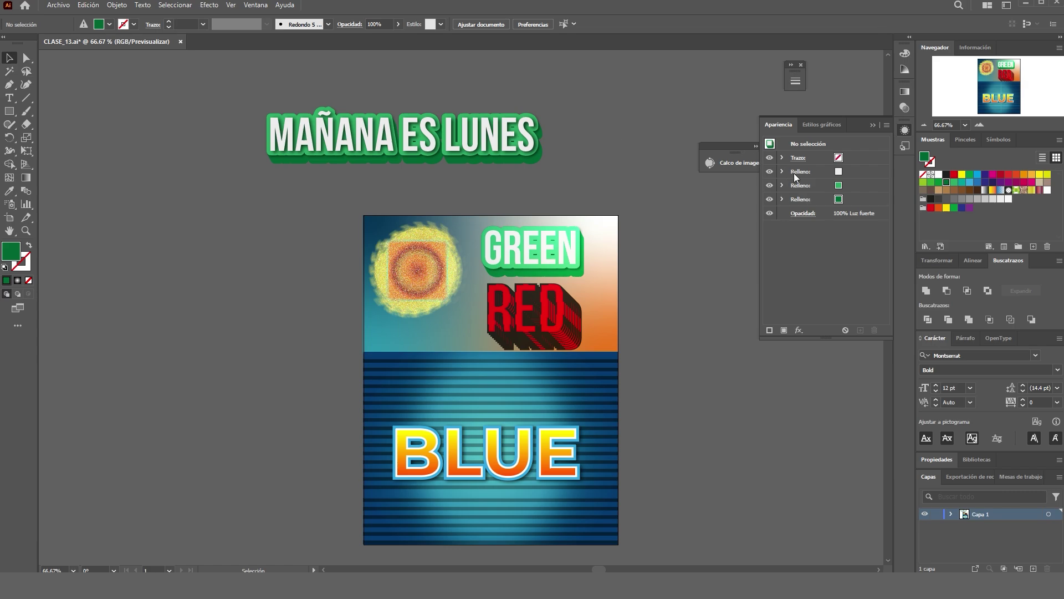
# Try stacking the text's white fill beneath the light green fill, then restore it to the front.
pyautogui.click(519, 148)
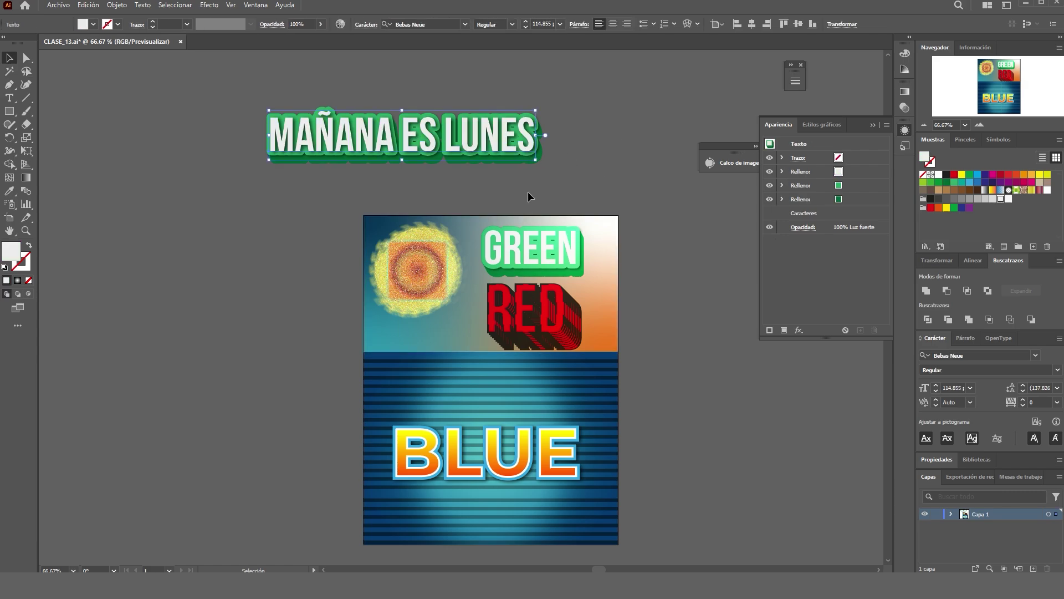
pyautogui.moveTo(799, 170); pyautogui.dragTo(802, 199)
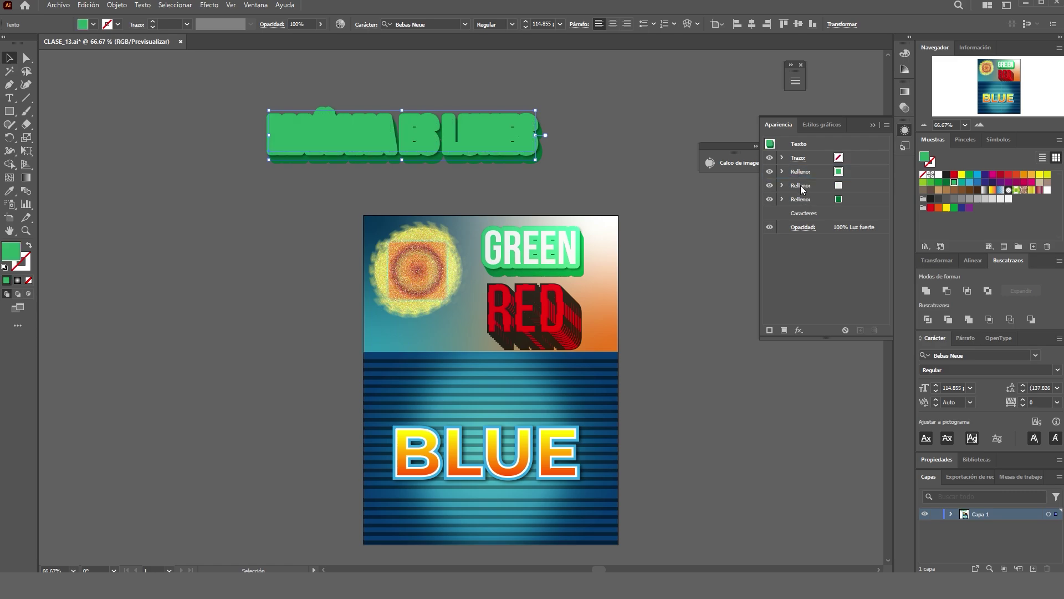
pyautogui.moveTo(800, 185); pyautogui.dragTo(803, 166)
pyautogui.click(803, 166)
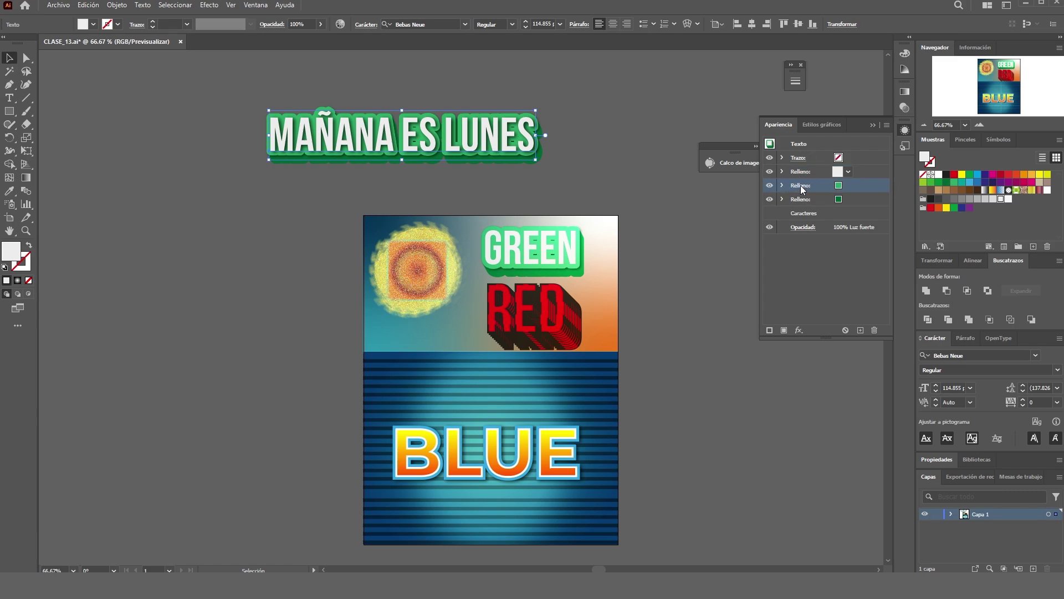
# Expand the white fill's attributes to reveal its drop shadow, save the document and deselect the text.
pyautogui.click(802, 200)
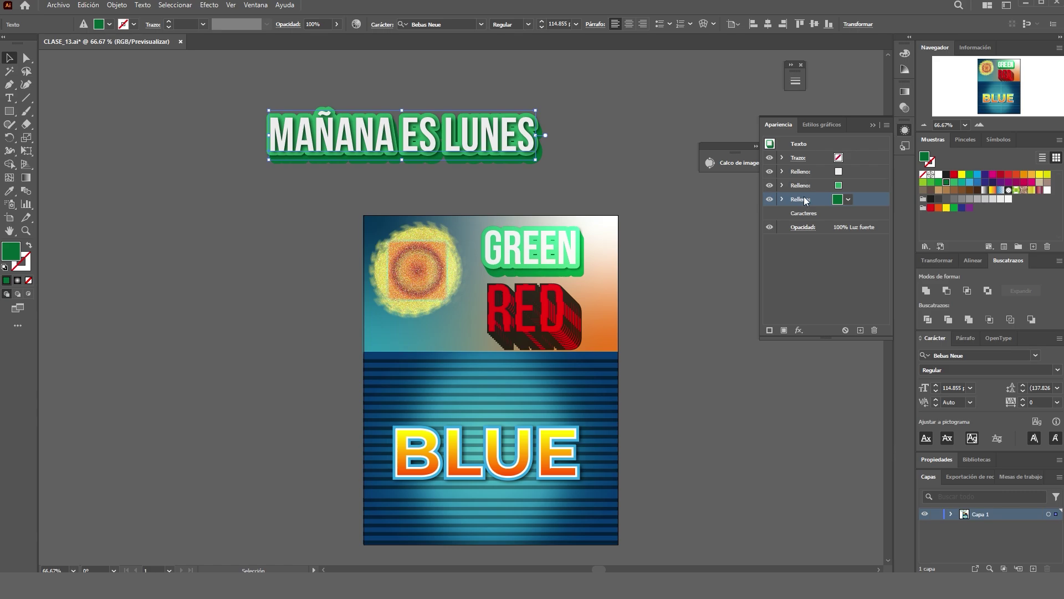
pyautogui.click(808, 186)
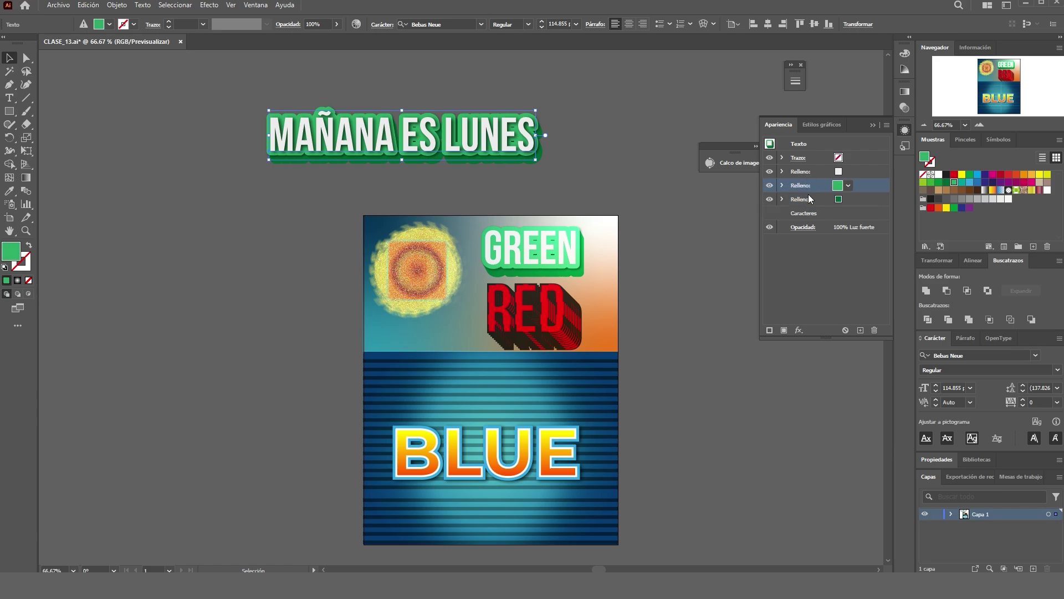
pyautogui.click(803, 172)
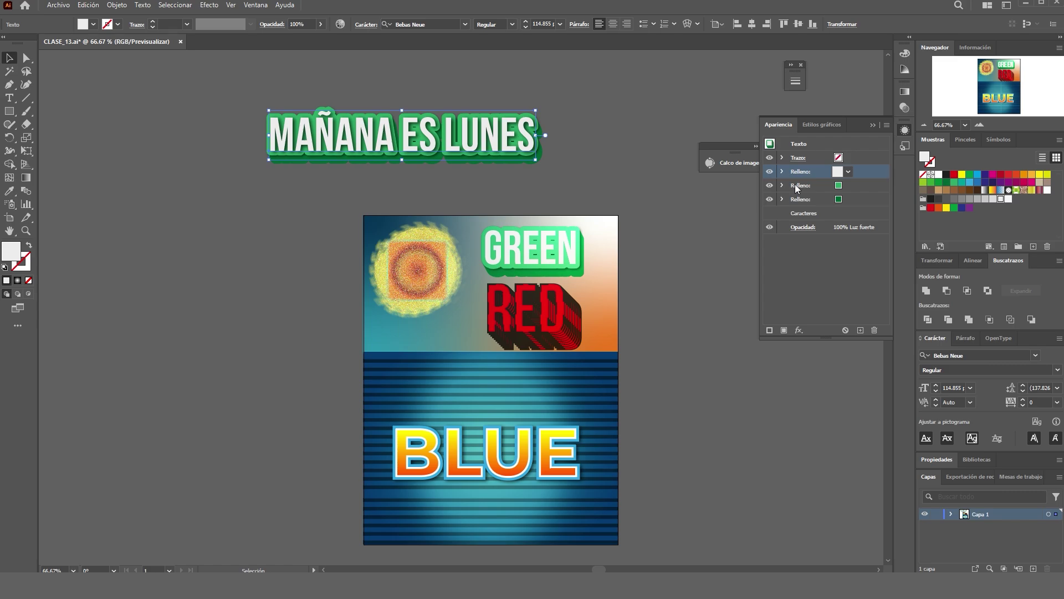
pyautogui.click(782, 172)
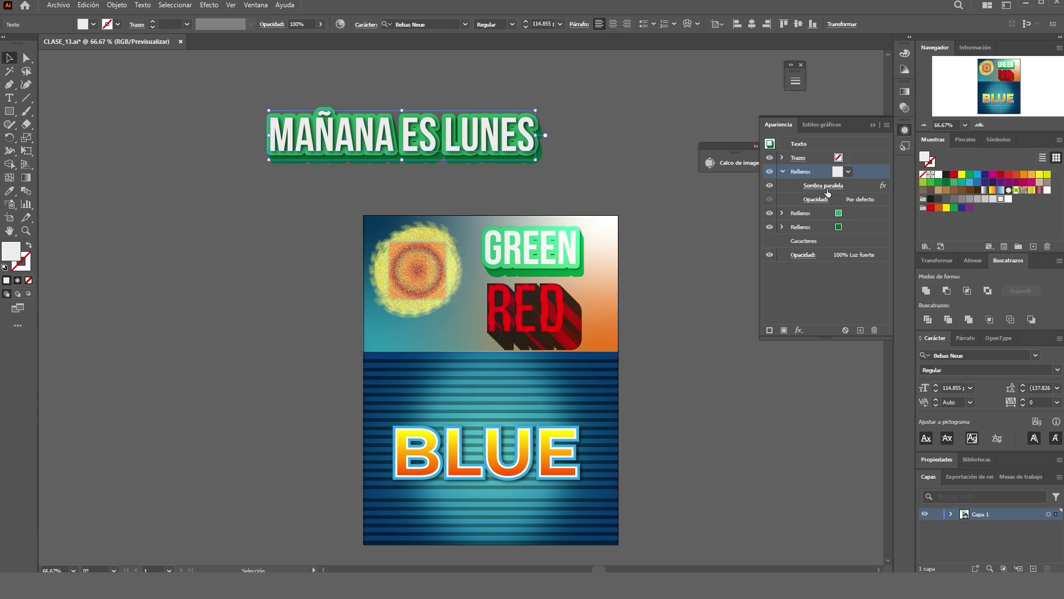
pyautogui.hotkey('ctrl', 's')
pyautogui.click(327, 230)
# Create the text "EL MÑANA CAMBIA" beside the artboard and scale it up to about 52 pt.
pyautogui.click(10, 98)
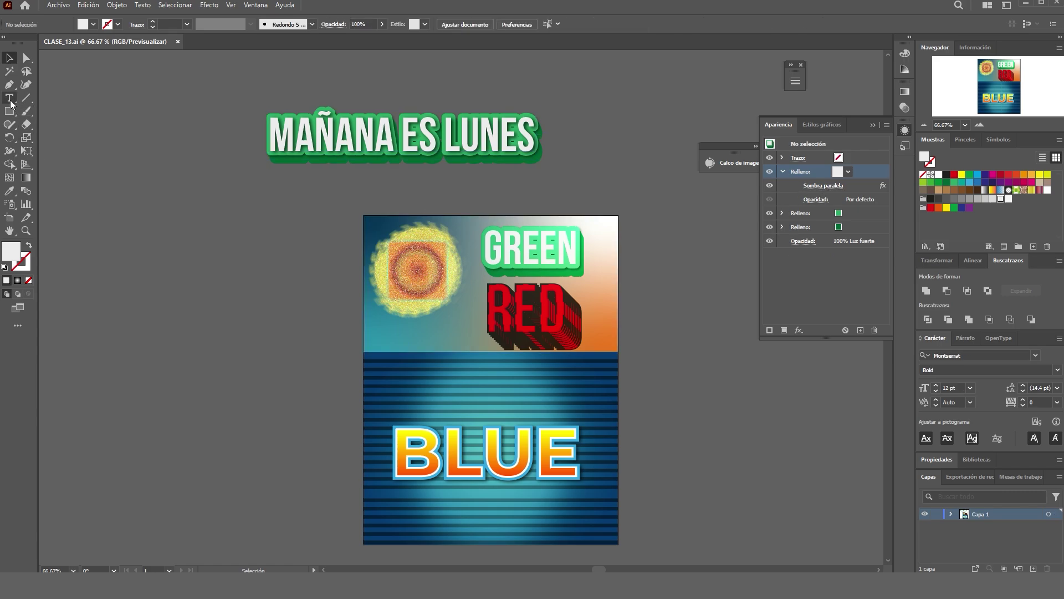
pyautogui.click(251, 258)
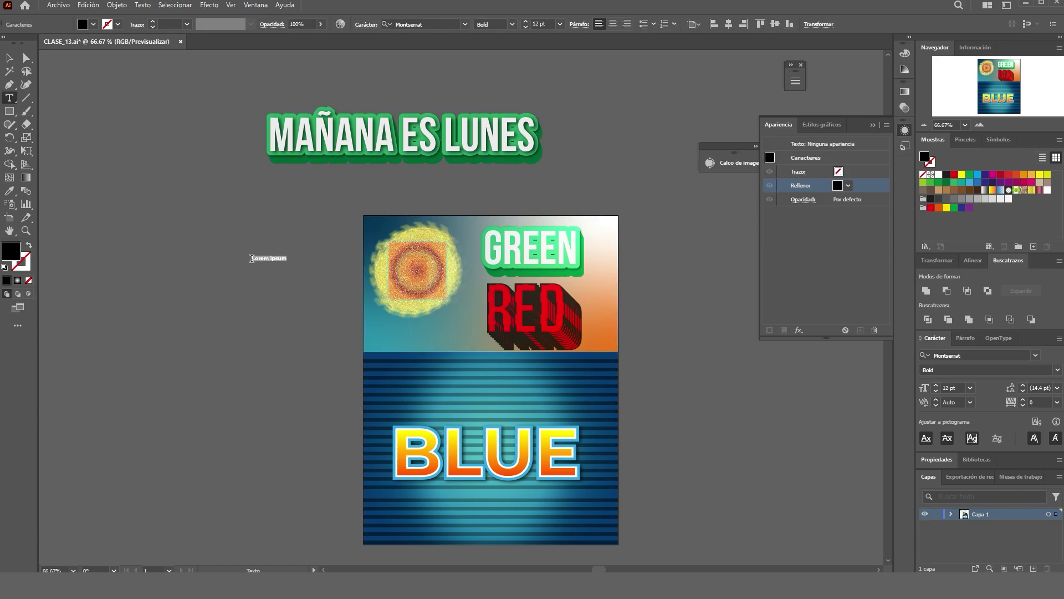
pyautogui.press('BackSpace')
pyautogui.write('EL MÑANA CAMBIA')
pyautogui.click(9, 58)
pyautogui.moveTo(304, 263); pyautogui.dragTo(475, 280)
pyautogui.moveTo(333, 269); pyautogui.dragTo(262, 254)
# Correct the new text to read "EL MAÑANA CAMBIA" and move it just above the artboard, beneath MAÑANA ES LUNES.
pyautogui.doubleClick(238, 252)
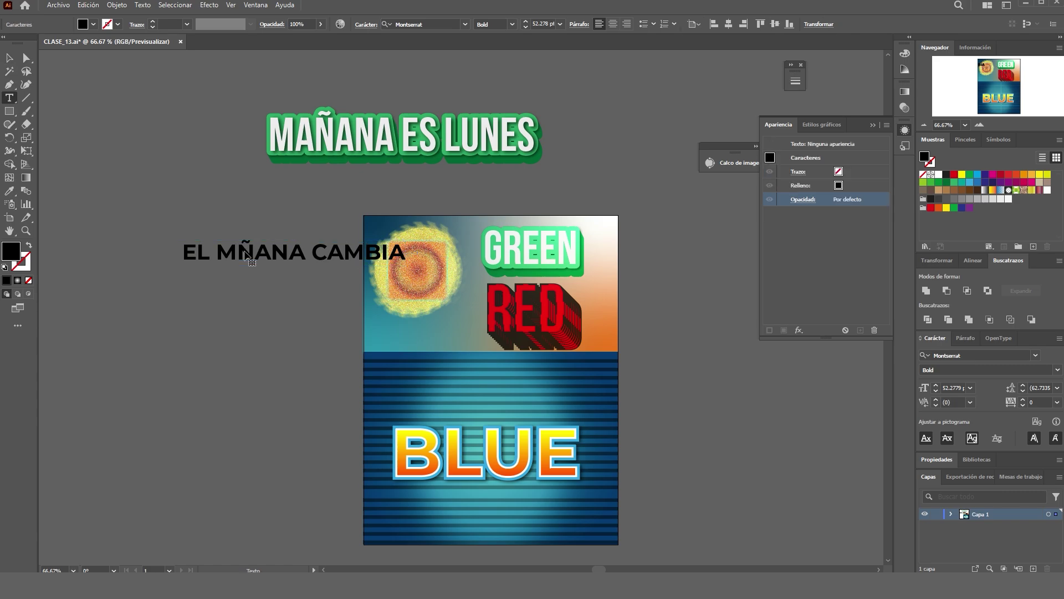
pyautogui.press('Left')
pyautogui.write('A')
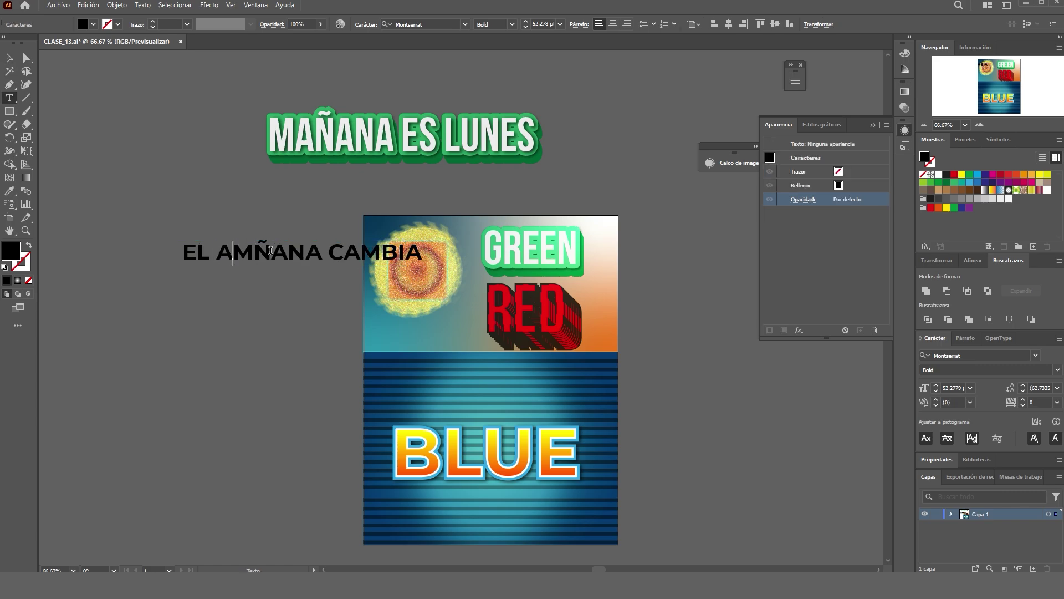
pyautogui.press('BackSpace')
pyautogui.press('Right')
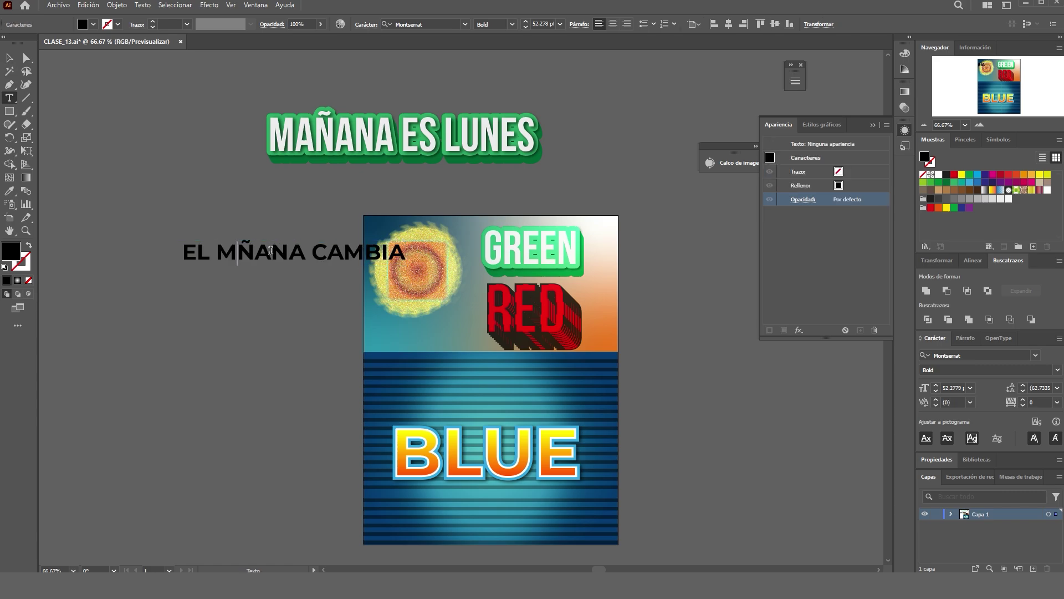
pyautogui.write('A')
pyautogui.click(10, 58)
pyautogui.moveTo(251, 256); pyautogui.dragTo(452, 195)
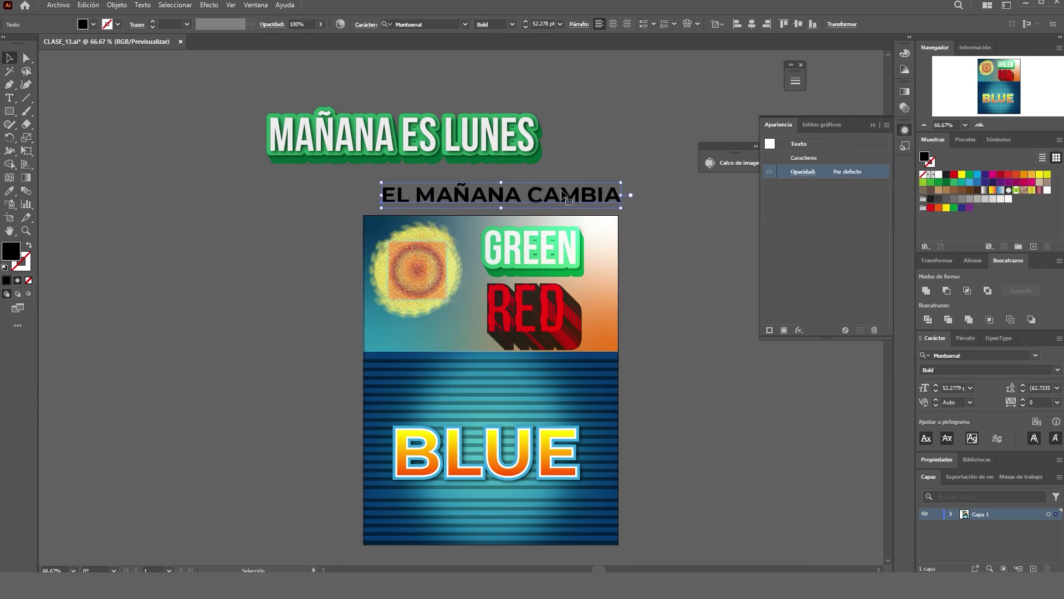
# Try the Britannic Bold font on the EL MAÑANA CAMBIA text.
pyautogui.click(464, 25)
pyautogui.click(211, 153)
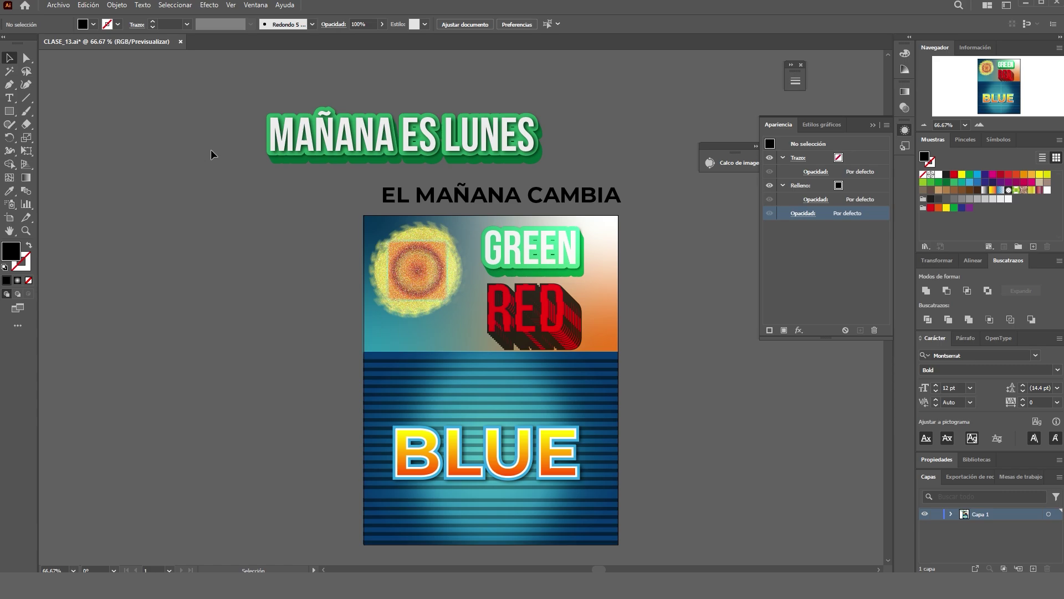
pyautogui.click(470, 197)
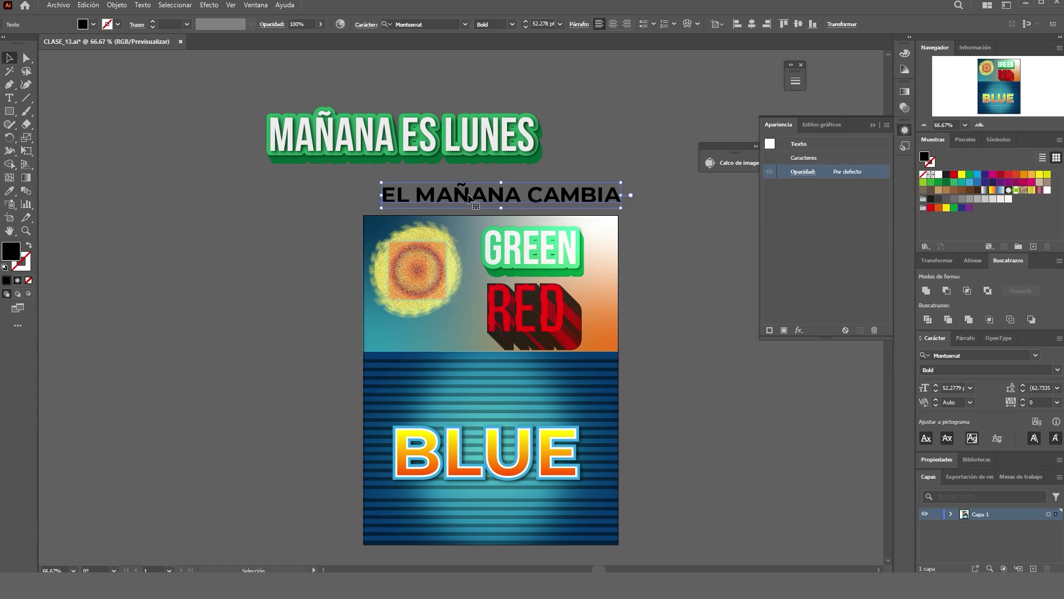
pyautogui.click(466, 24)
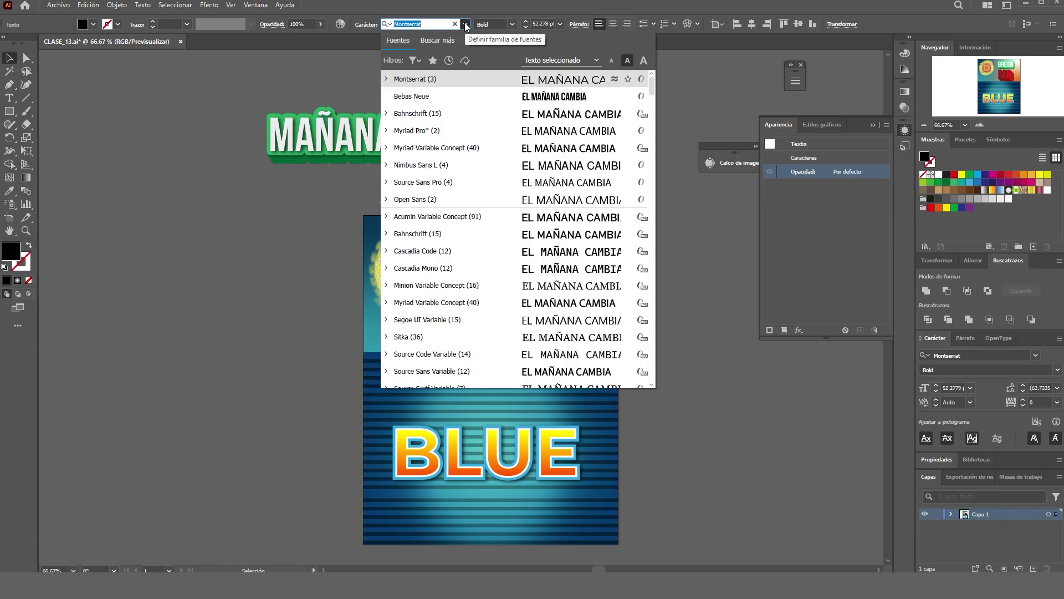
pyautogui.scroll(-5, 489, 273)
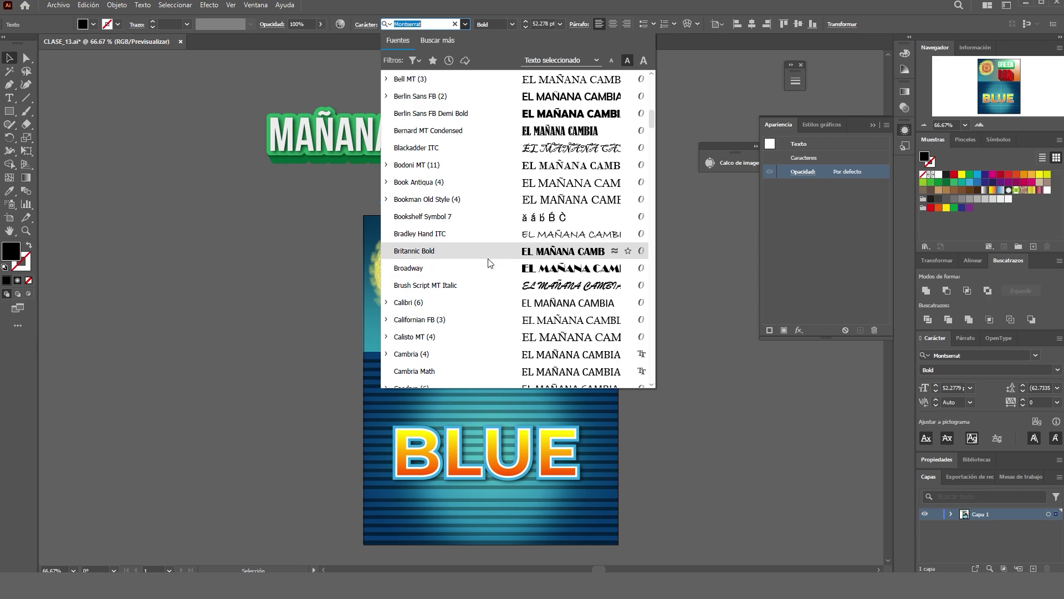
pyautogui.click(489, 253)
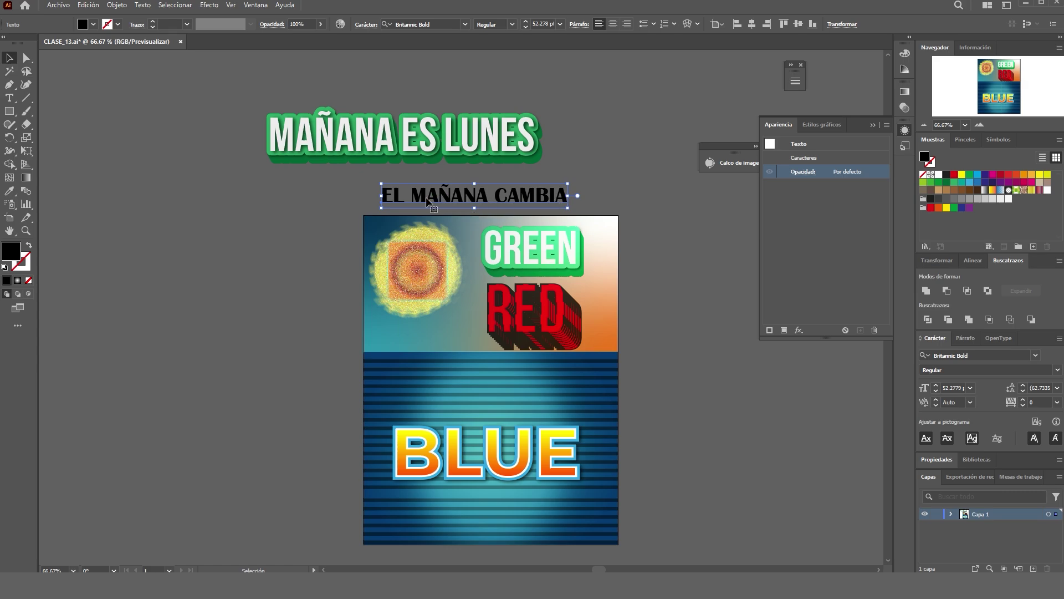
pyautogui.moveTo(427, 201); pyautogui.dragTo(428, 201)
pyautogui.moveTo(429, 200); pyautogui.dragTo(427, 202)
# Set the EL MAÑANA CAMBIA text in the Bebas Neue font and deselect it.
pyautogui.click(466, 26)
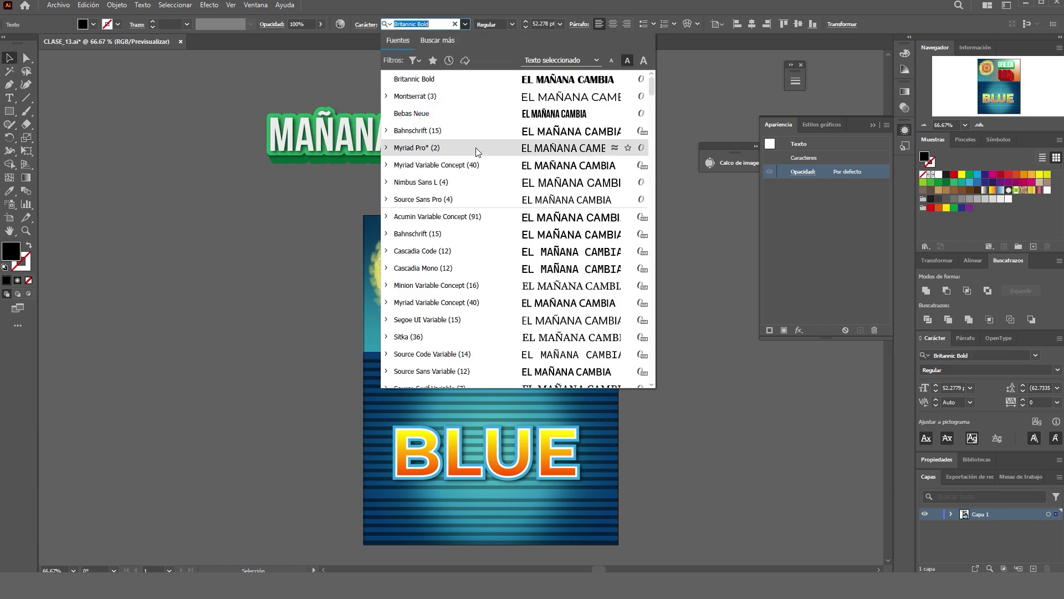
pyautogui.click(463, 111)
pyautogui.click(518, 208)
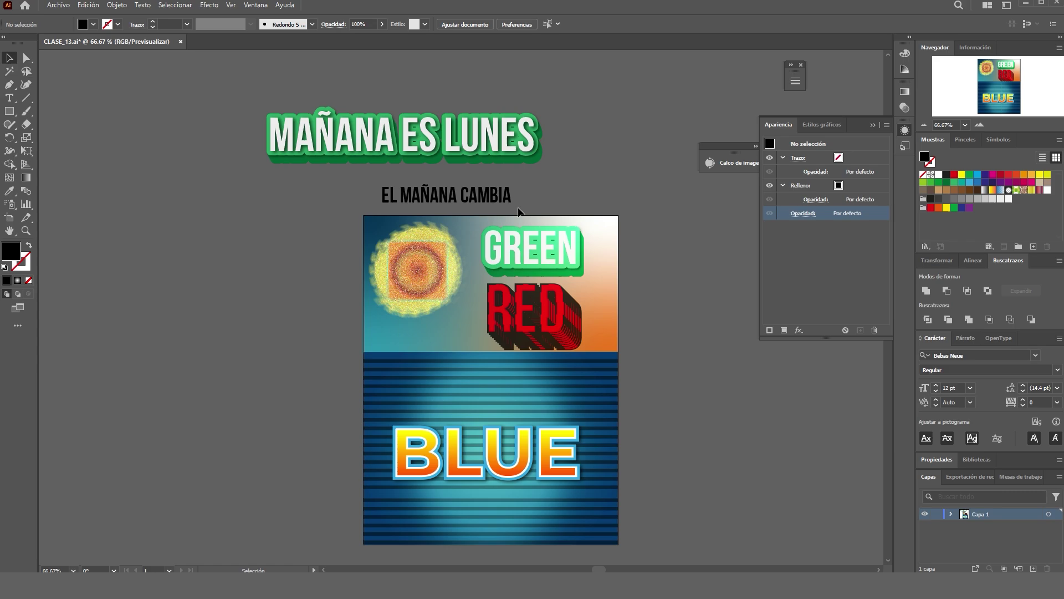
# Scale the EL MAÑANA CAMBIA text up proportionally to about 73 pt.
pyautogui.click(477, 198)
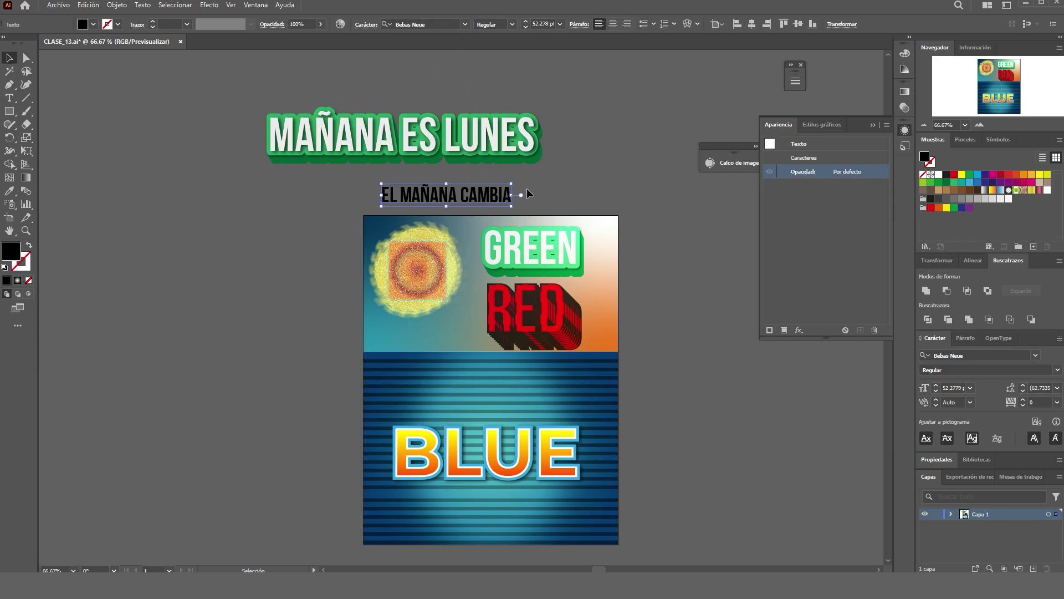
pyautogui.moveTo(511, 182); pyautogui.dragTo(565, 170)
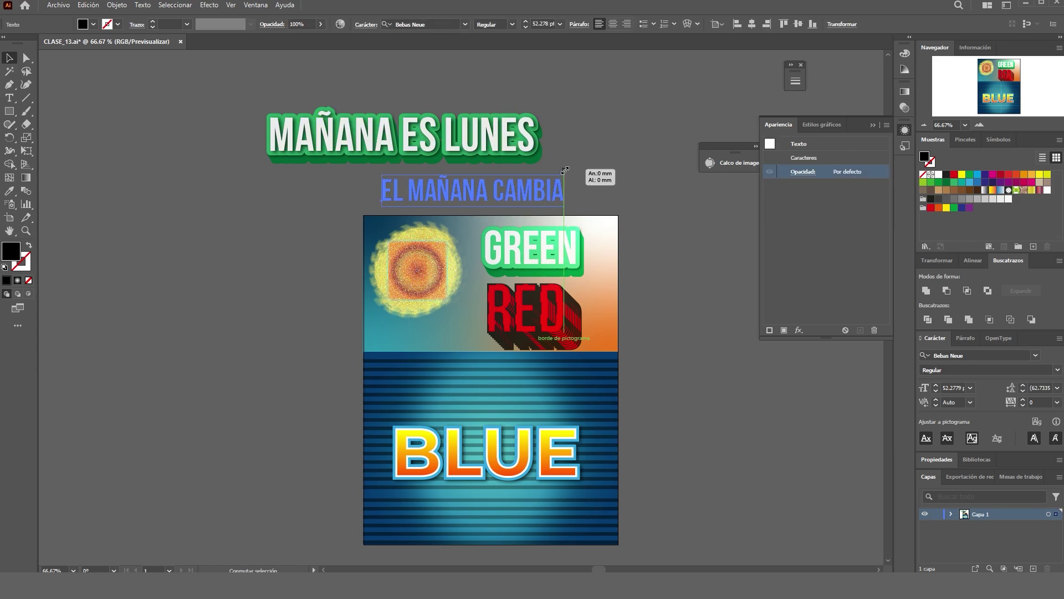
pyautogui.click(593, 167)
pyautogui.click(551, 187)
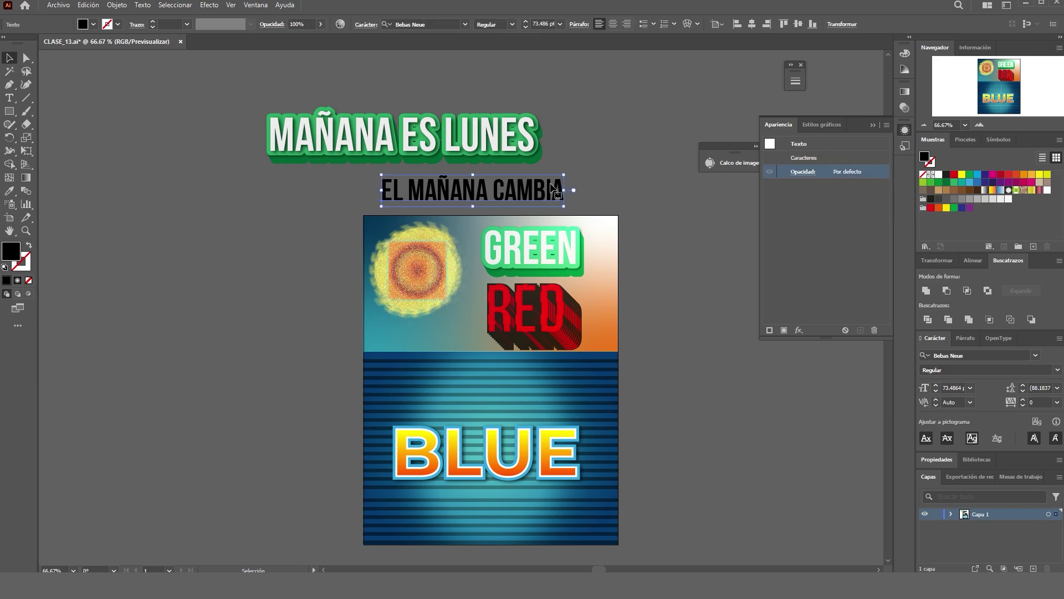
pyautogui.click(639, 170)
pyautogui.click(558, 189)
pyautogui.click(607, 167)
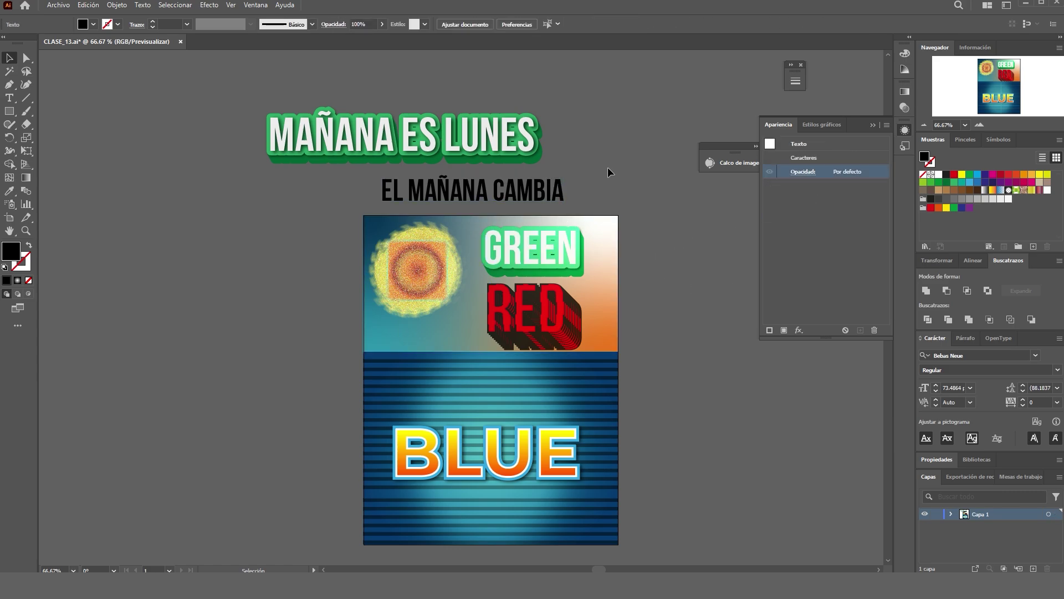
# Add a new fill to the appearance of the EL MAÑANA CAMBIA text.
pyautogui.click(530, 189)
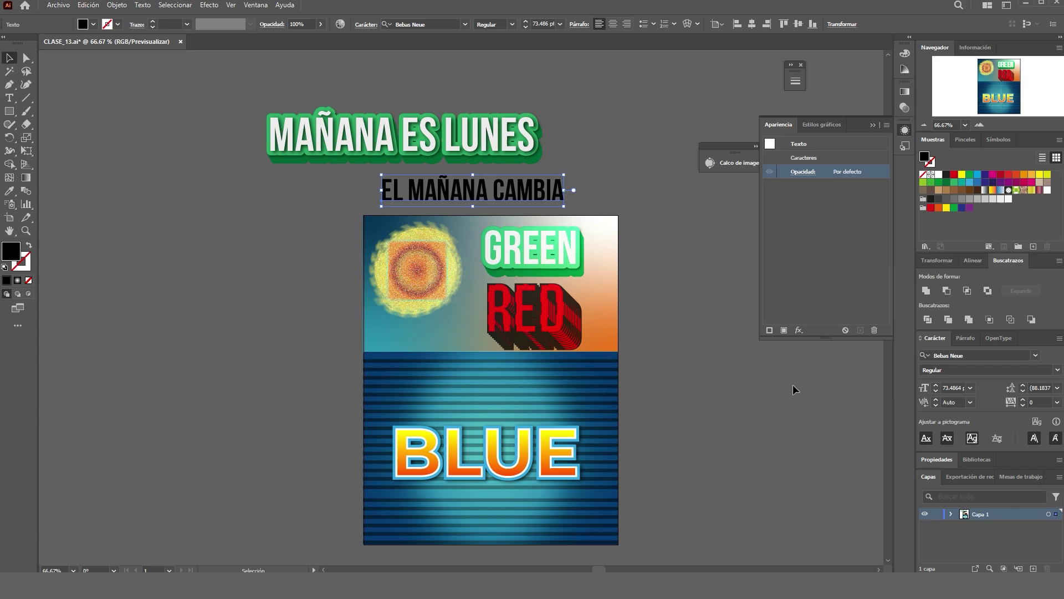
pyautogui.click(706, 223)
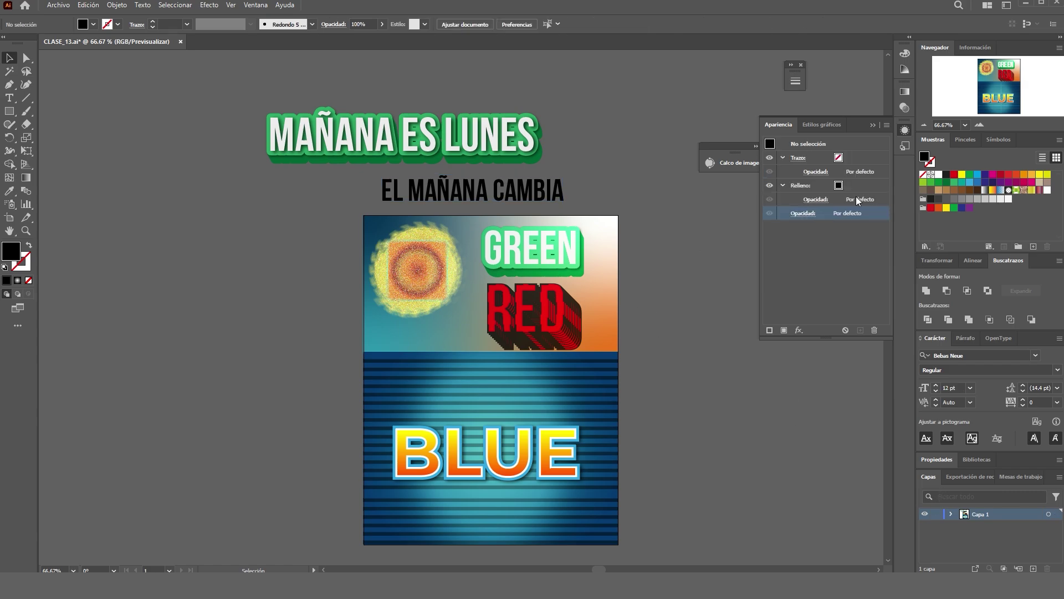
pyautogui.click(577, 180)
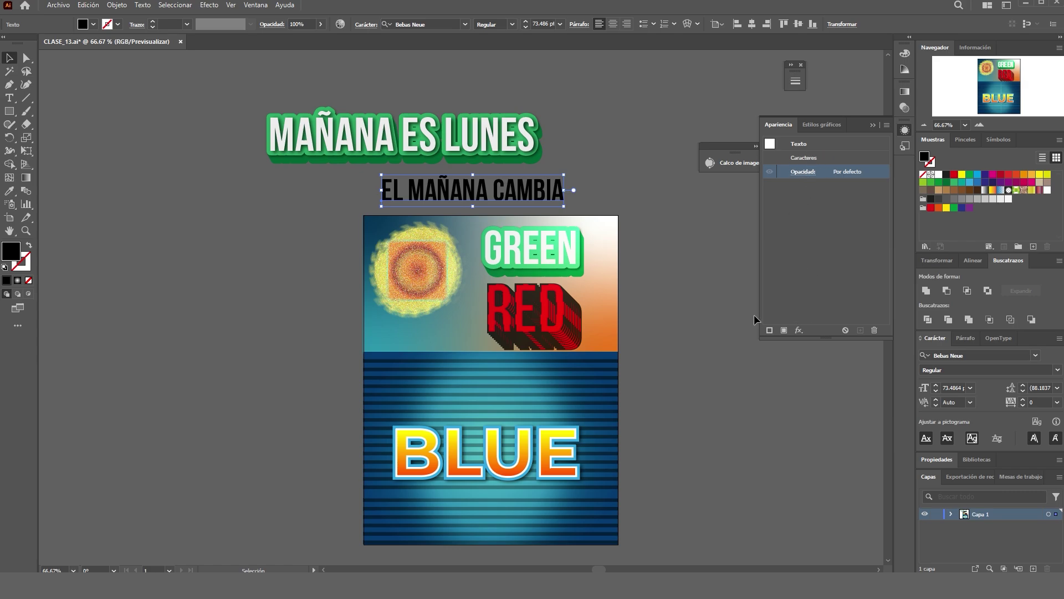
pyautogui.click(807, 159)
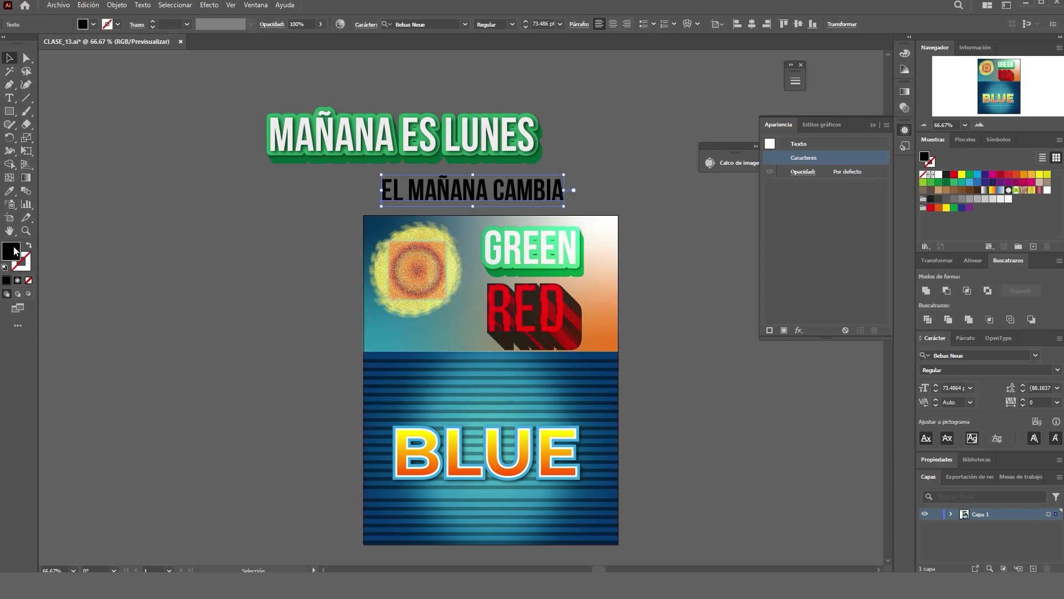
pyautogui.click(784, 329)
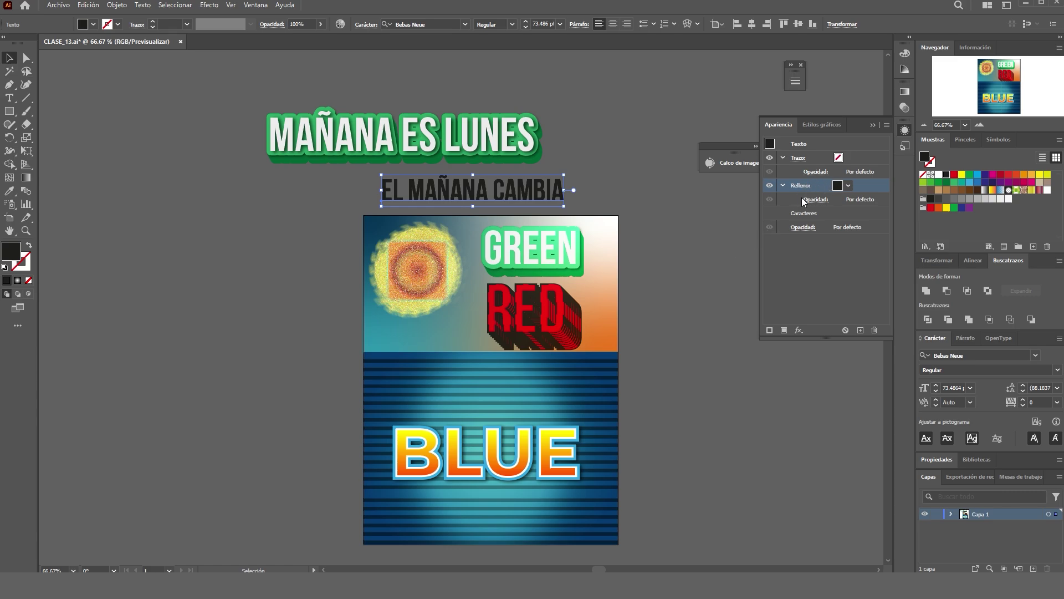
# Change the colour of the text's new fill to white.
pyautogui.click(822, 272)
pyautogui.click(806, 185)
pyautogui.click(799, 330)
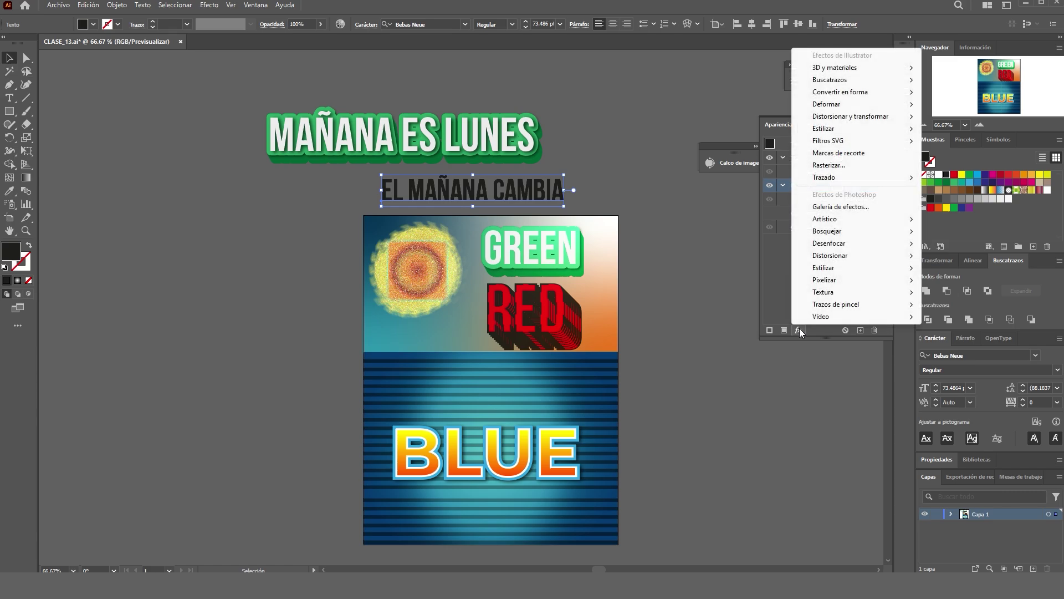
pyautogui.click(777, 279)
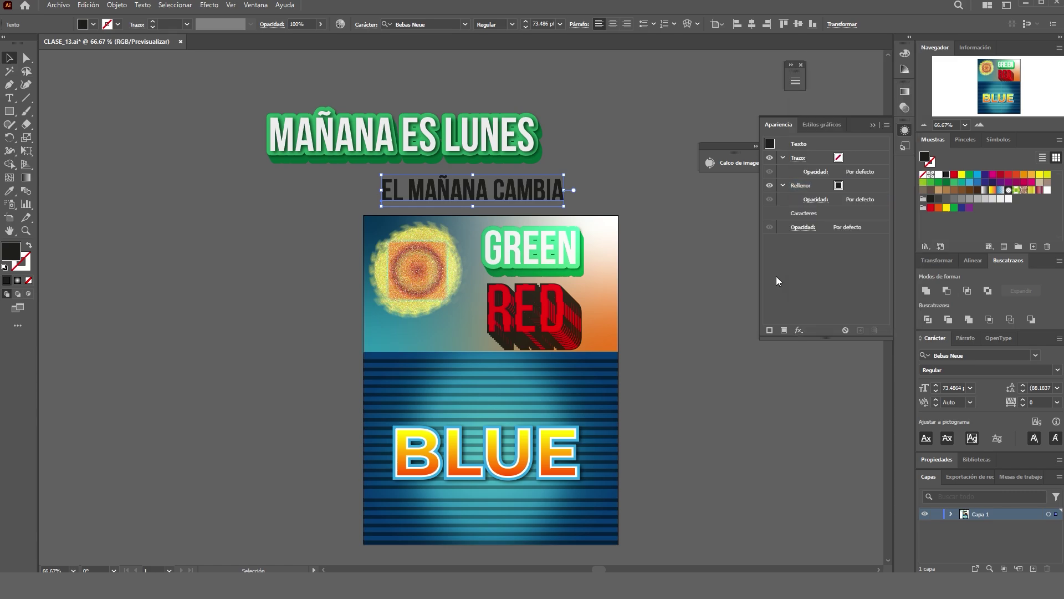
pyautogui.click(838, 186)
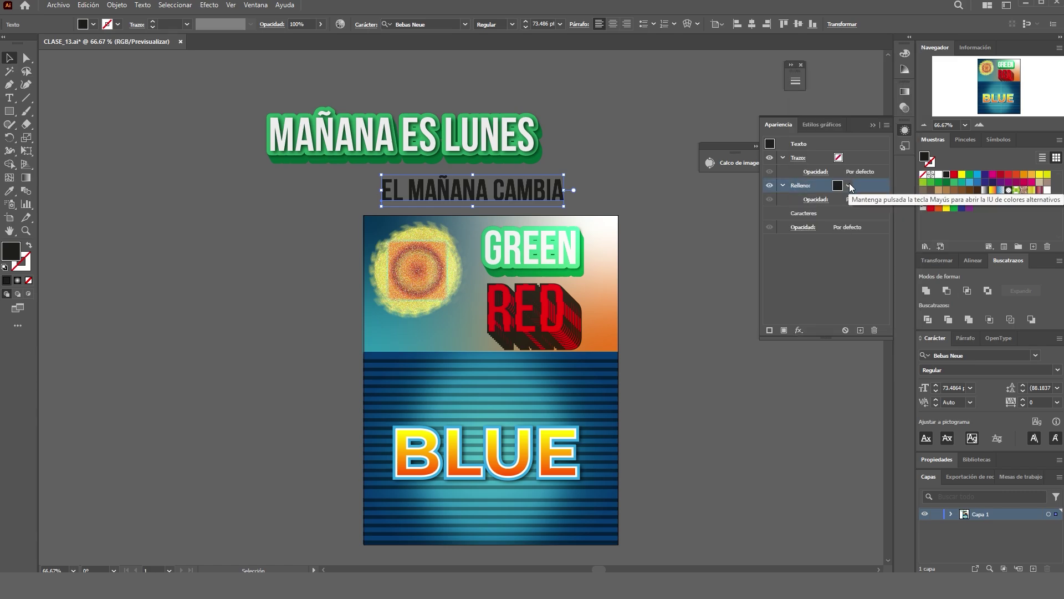
pyautogui.click(848, 186)
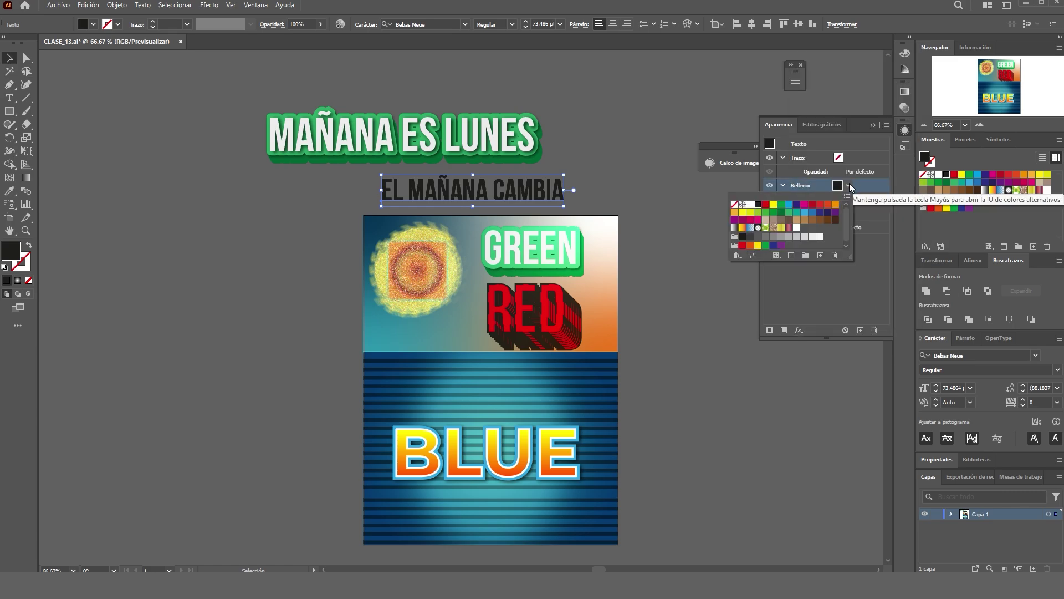
pyautogui.click(750, 204)
pyautogui.click(879, 276)
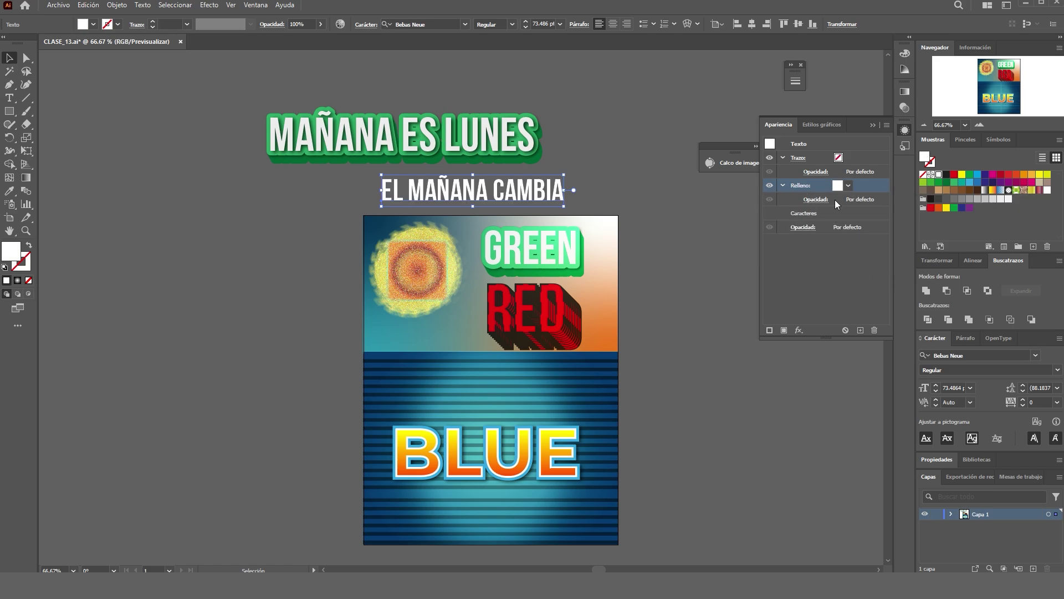
# Add a second fill to the text and colour the lower one light green.
pyautogui.click(784, 329)
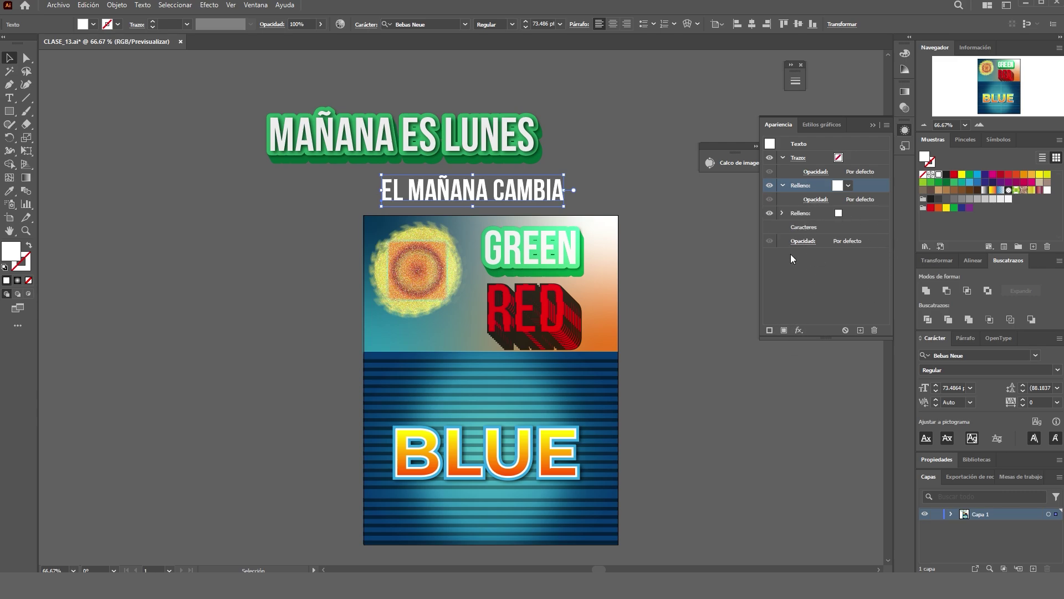
pyautogui.click(800, 218)
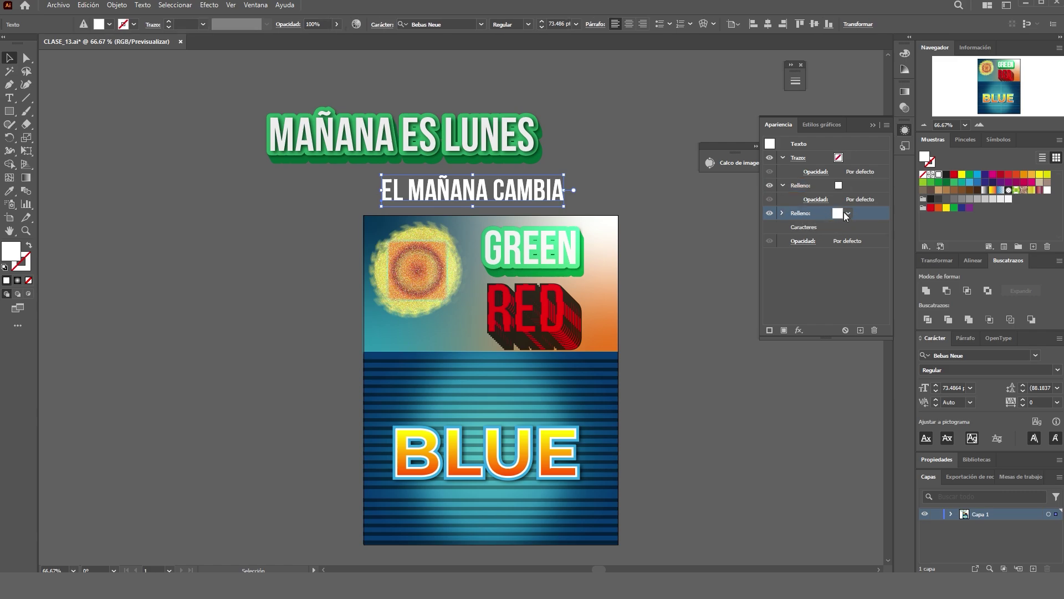
pyautogui.click(954, 182)
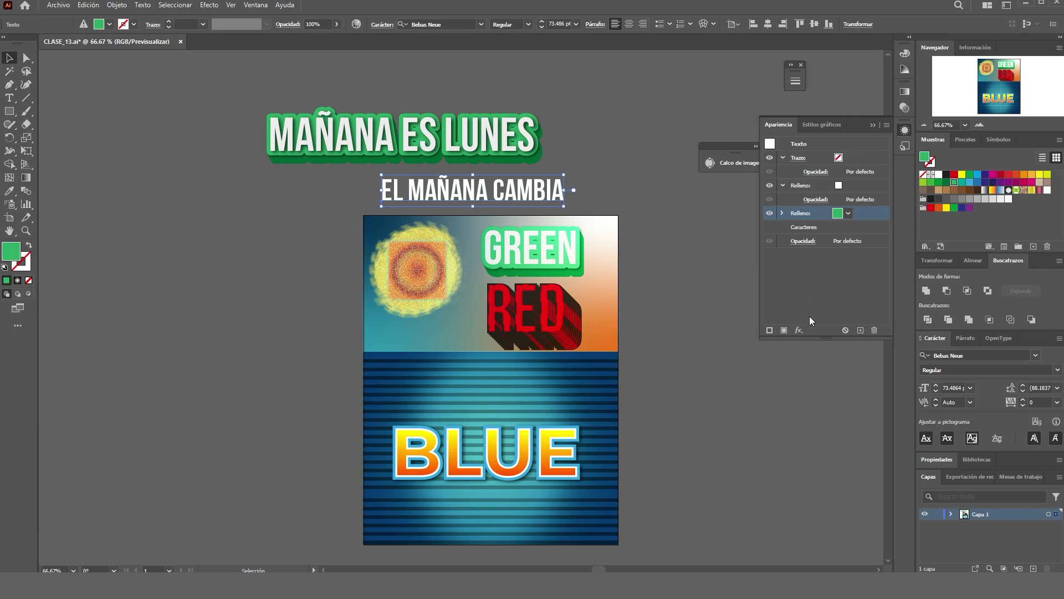
# Start an Offset Path effect on the light green fill of the EL MAÑANA CAMBIA text, with round joins.
pyautogui.click(799, 329)
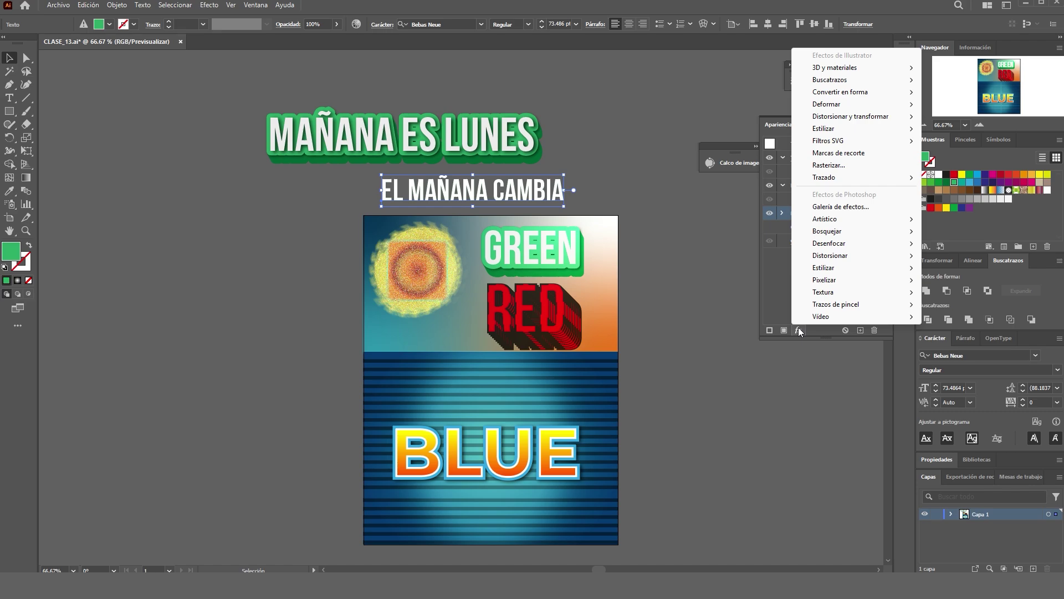
pyautogui.moveTo(901, 182)
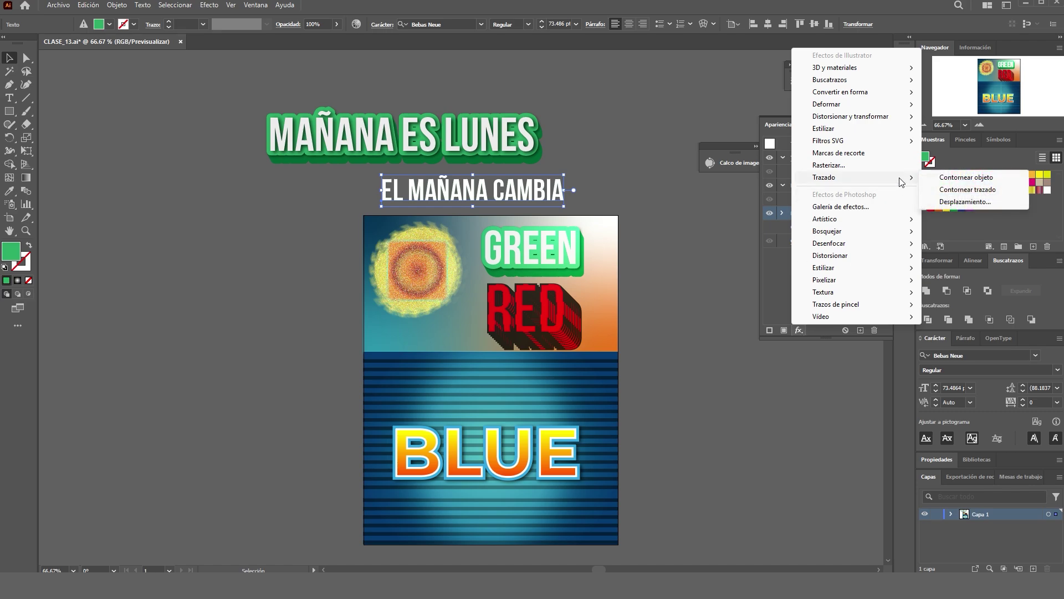
pyautogui.click(974, 201)
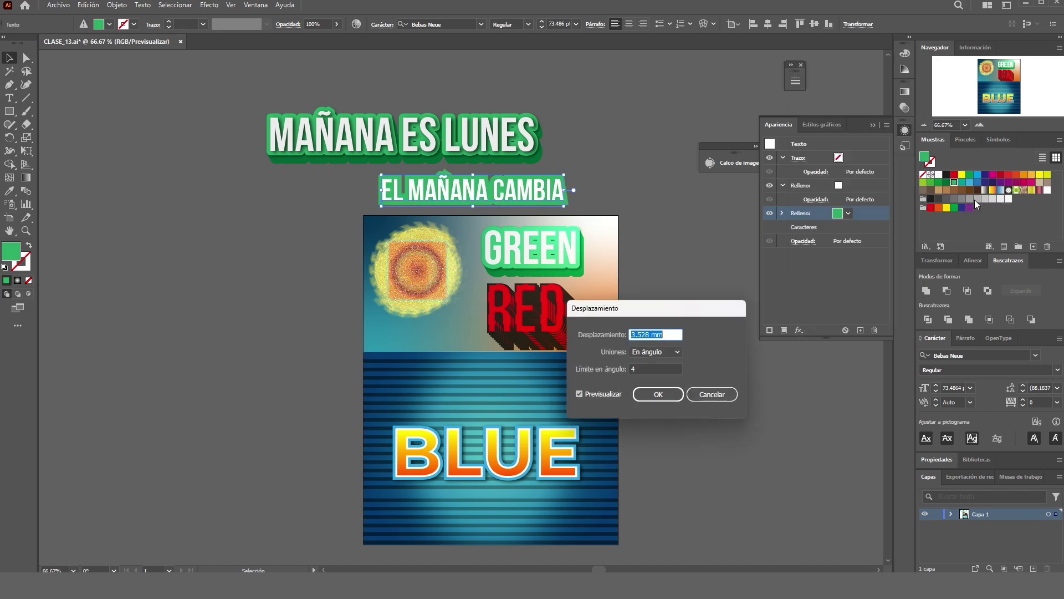
pyautogui.moveTo(674, 306); pyautogui.dragTo(707, 97)
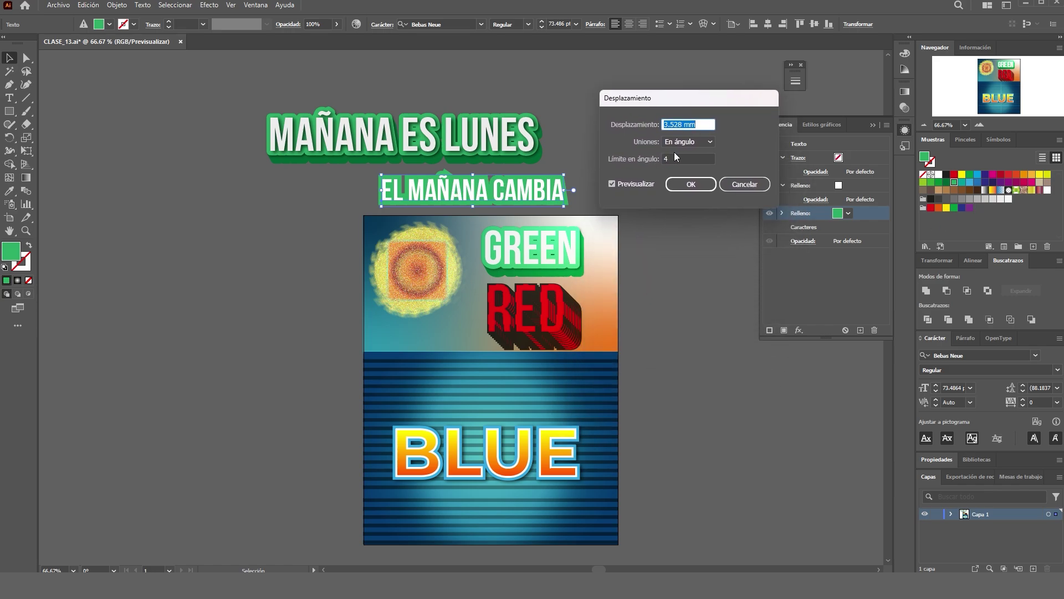
pyautogui.click(715, 141)
pyautogui.click(699, 162)
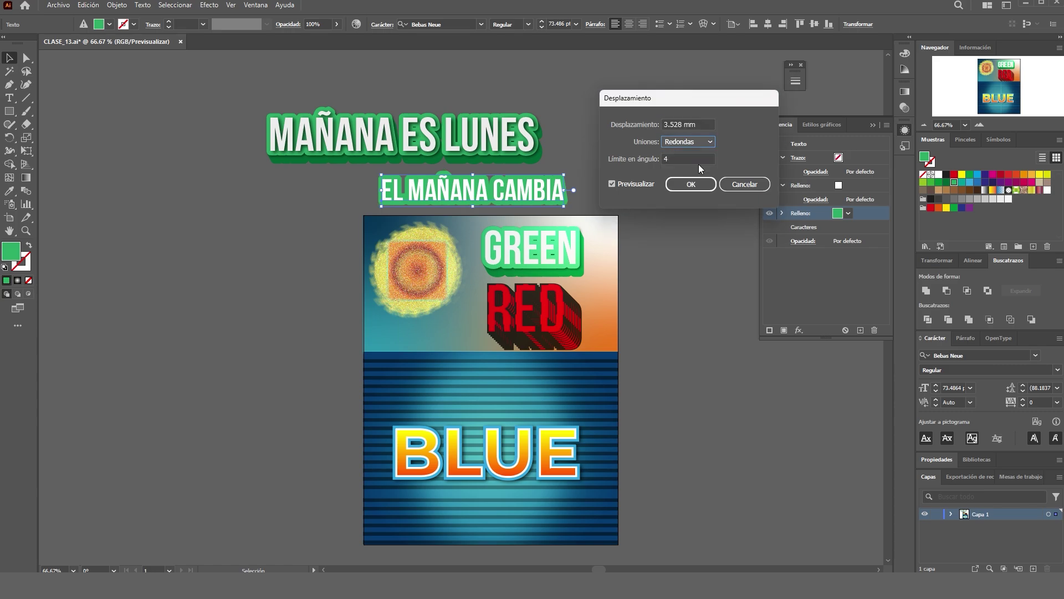
# Compare the mitre, round and bevel joins in the offset preview and return to round joins.
pyautogui.click(699, 140)
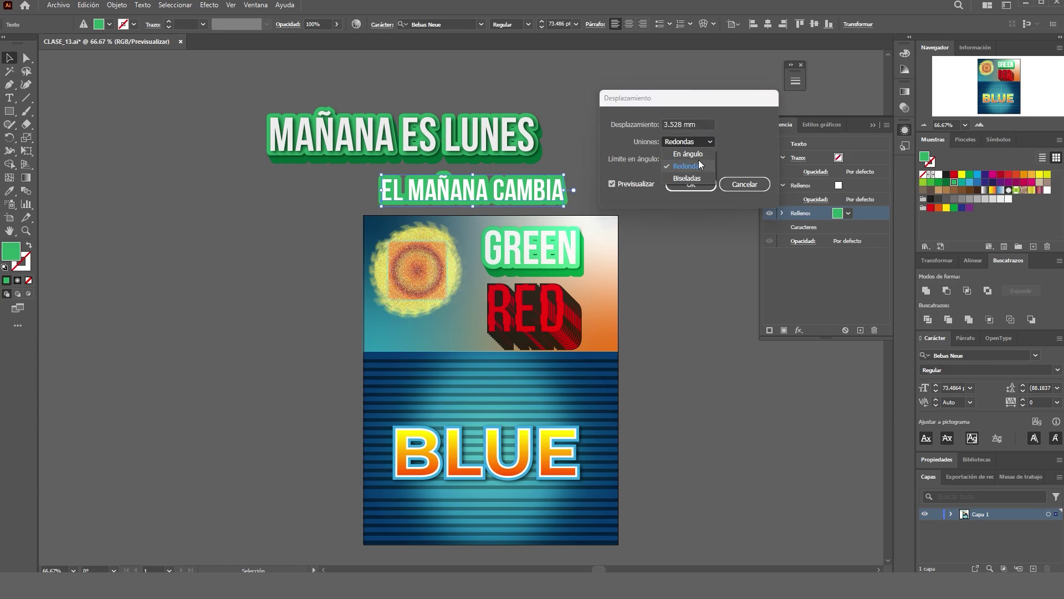
pyautogui.click(699, 159)
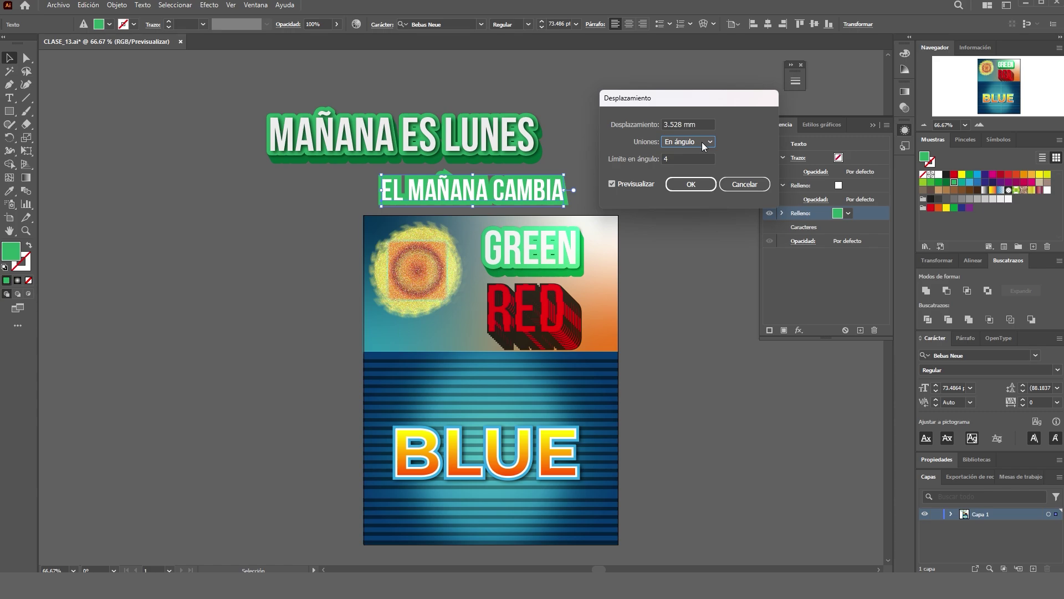
pyautogui.click(701, 142)
pyautogui.click(698, 165)
pyautogui.click(702, 140)
pyautogui.click(701, 177)
pyautogui.click(710, 142)
pyautogui.click(703, 165)
# Set the light green fill's offset to 2 mm, apply the effect and deselect the text.
pyautogui.click(683, 123)
pyautogui.press('BackSpace')
pyautogui.press('BackSpace')
pyautogui.press('BackSpace')
pyautogui.press('BackSpace')
pyautogui.write('2')
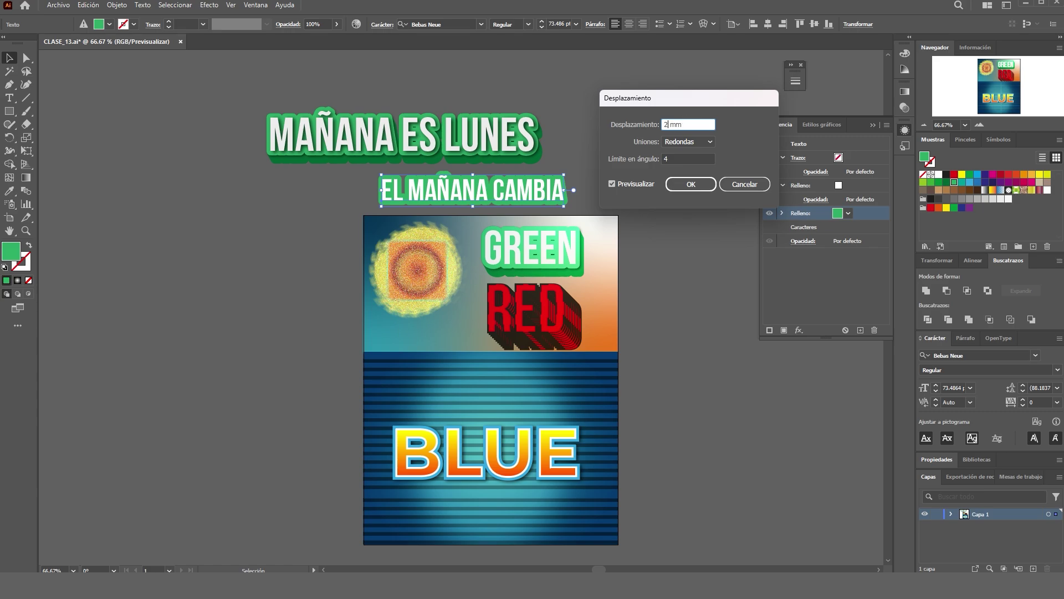
pyautogui.click(695, 158)
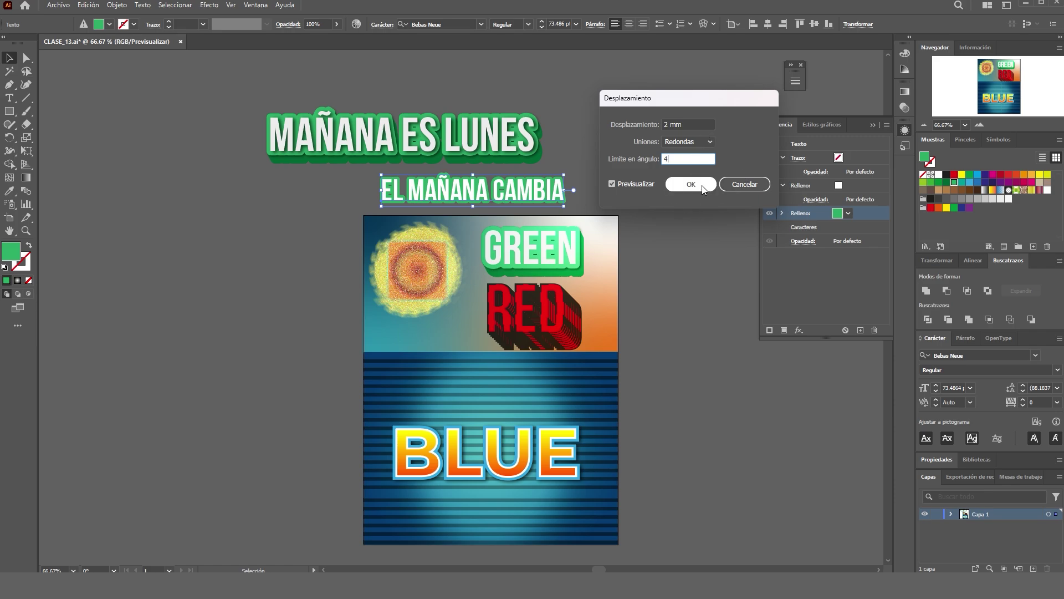
pyautogui.click(691, 185)
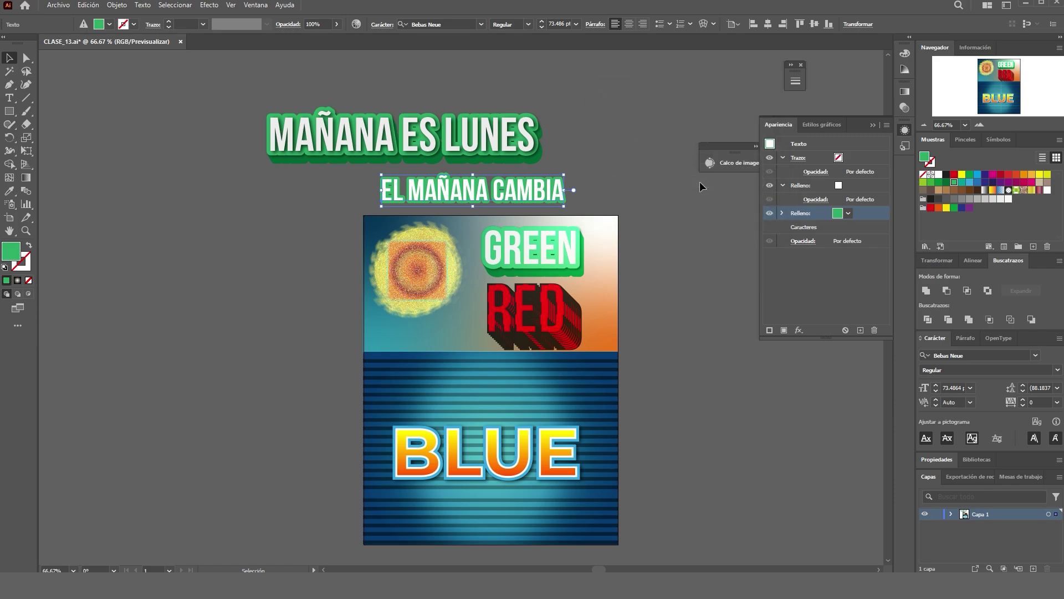
pyautogui.click(611, 184)
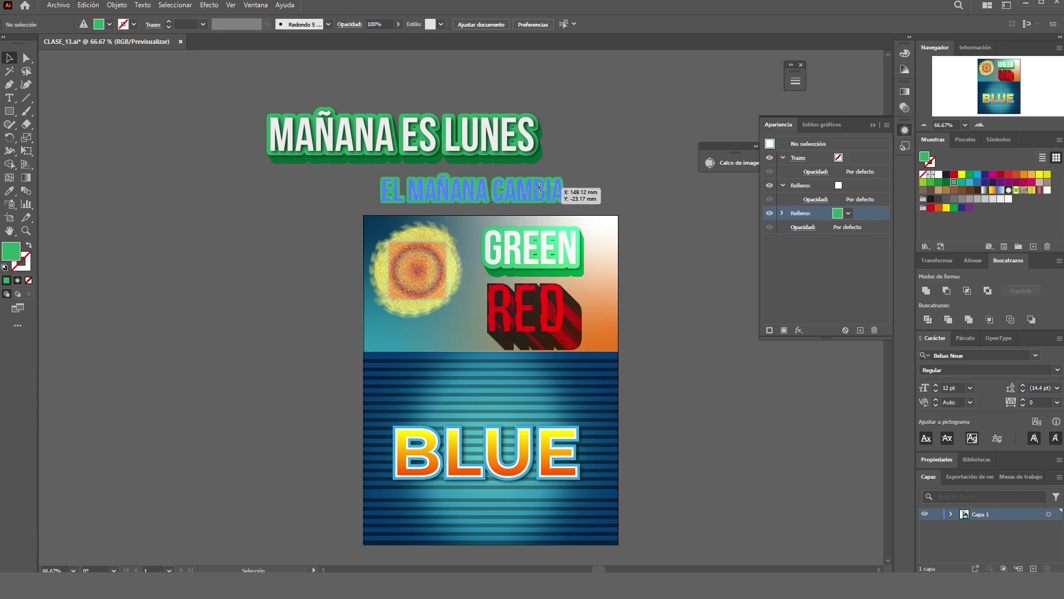
# Rearrange the two texts above the artboard, with EL MAÑANA CAMBIA to the right of MAÑANA ES LUNES.
pyautogui.moveTo(540, 190); pyautogui.dragTo(610, 188)
pyautogui.moveTo(523, 150); pyautogui.dragTo(418, 125)
pyautogui.moveTo(571, 191); pyautogui.dragTo(623, 124)
pyautogui.click(580, 162)
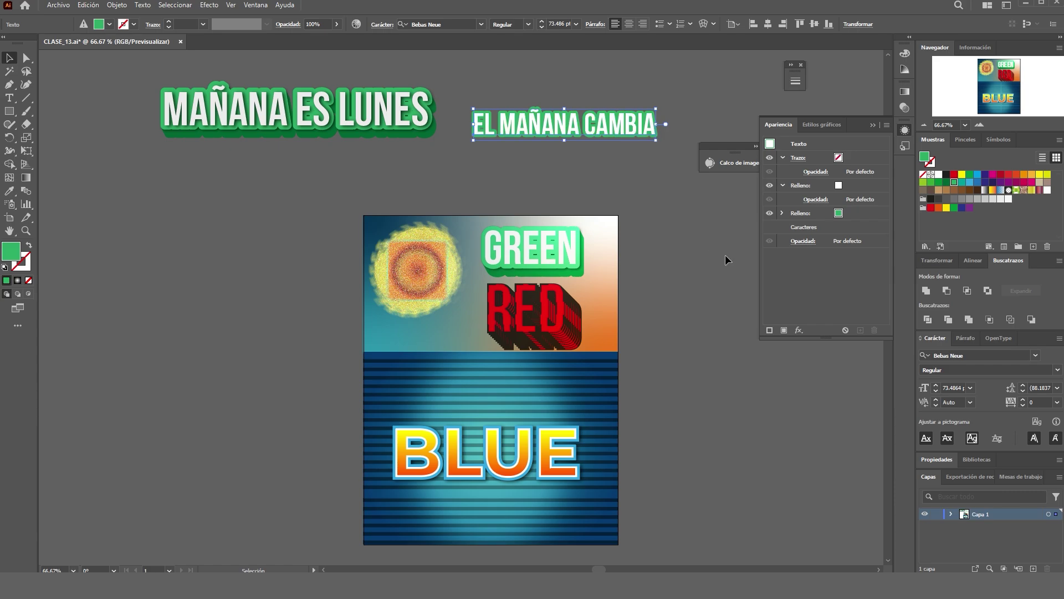
# Add a third fill to the EL MAÑANA CAMBIA text beneath the other fills and colour it dark green.
pyautogui.click(783, 331)
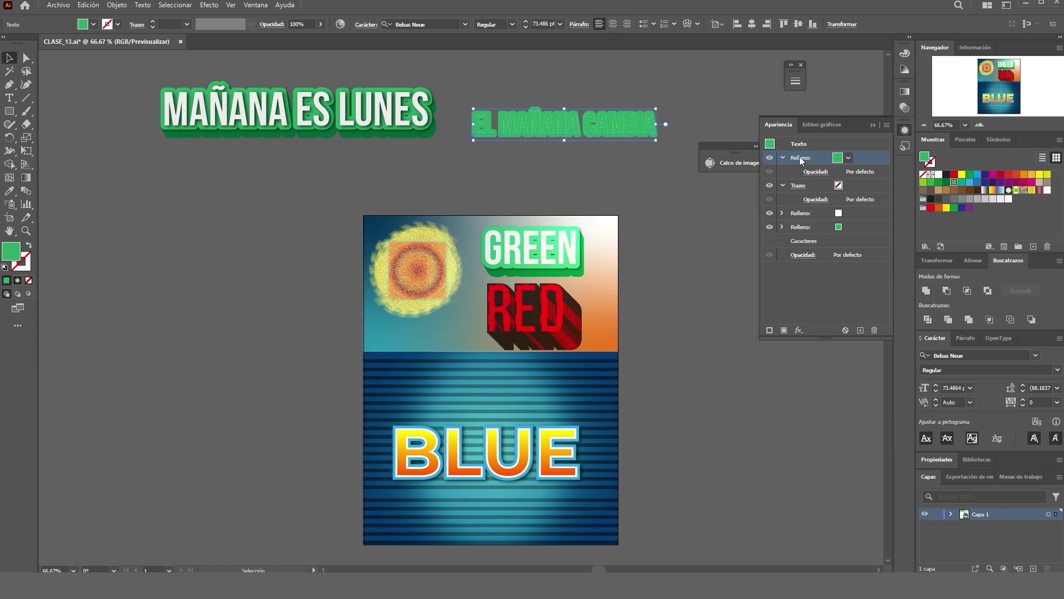
pyautogui.moveTo(800, 160); pyautogui.dragTo(798, 231)
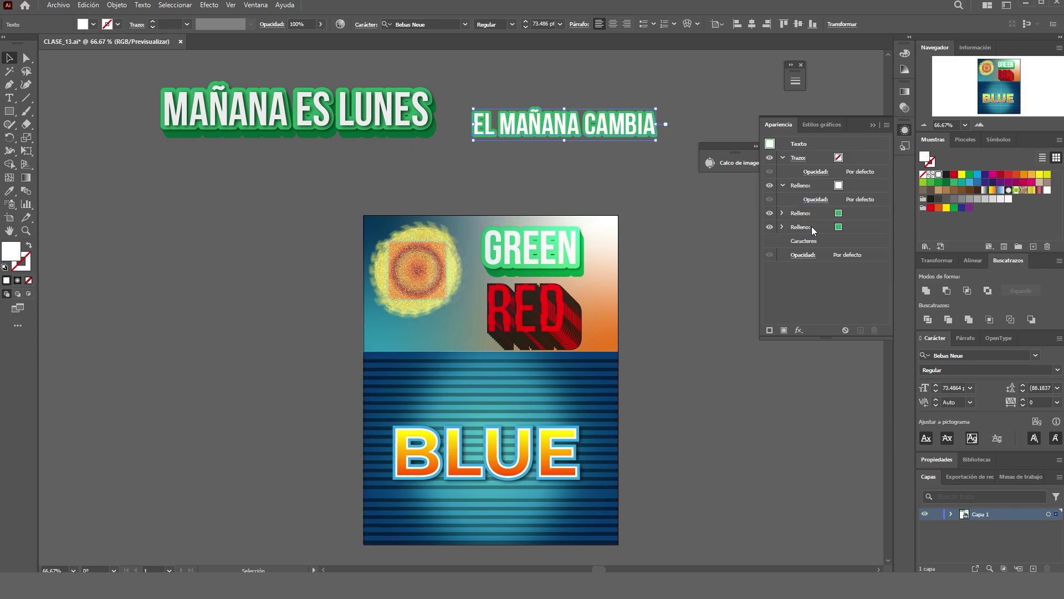
pyautogui.click(839, 228)
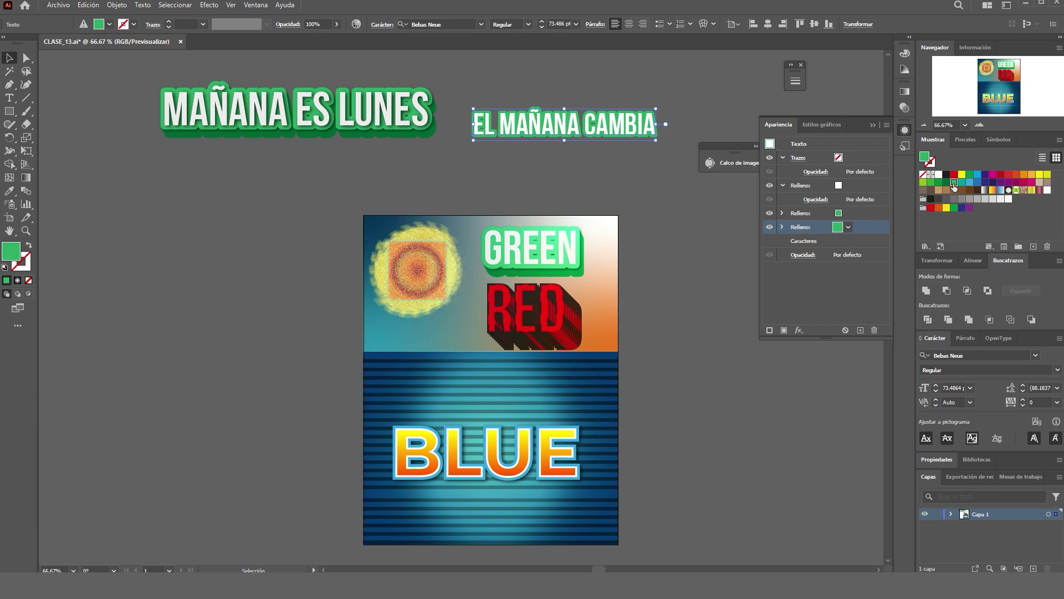
pyautogui.click(847, 227)
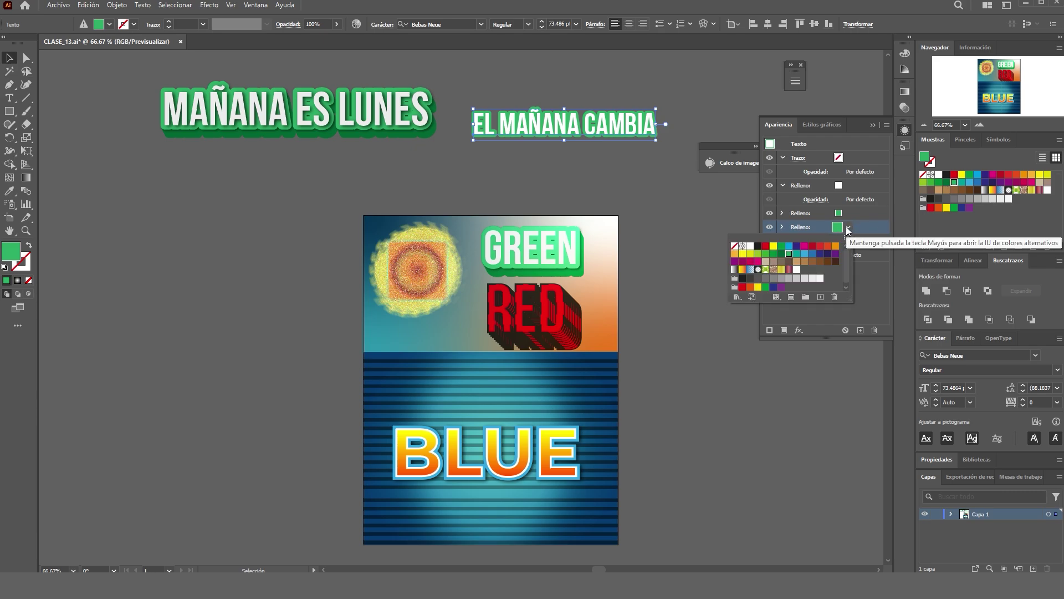
pyautogui.click(773, 254)
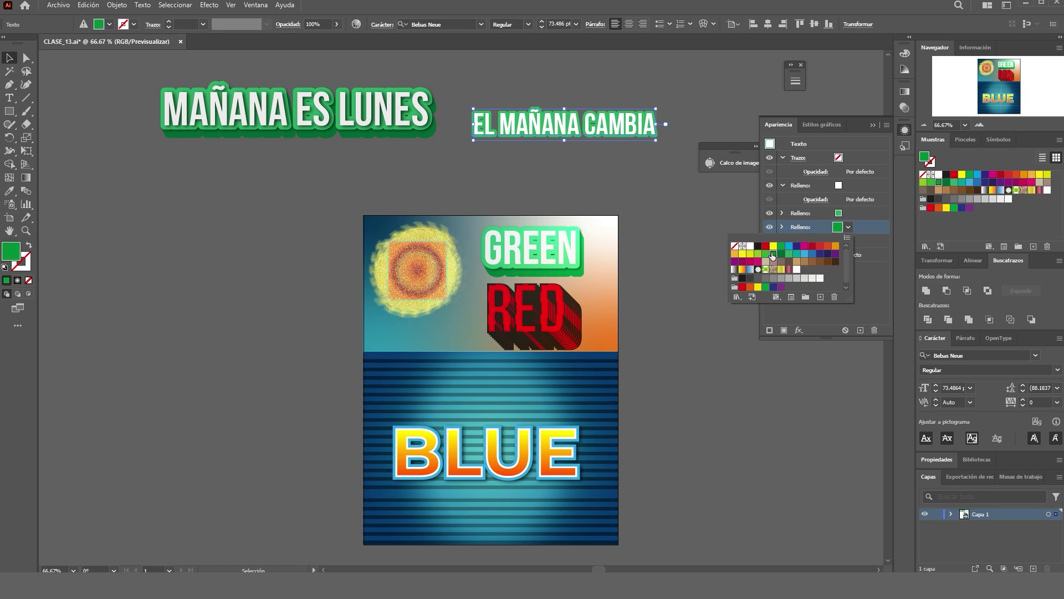
pyautogui.click(873, 284)
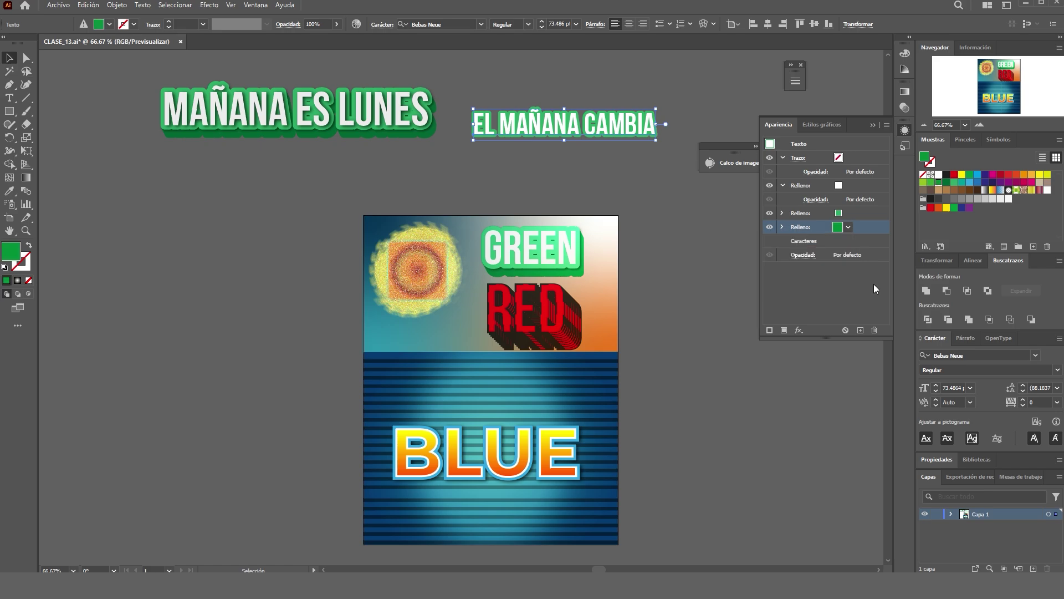
pyautogui.click(848, 227)
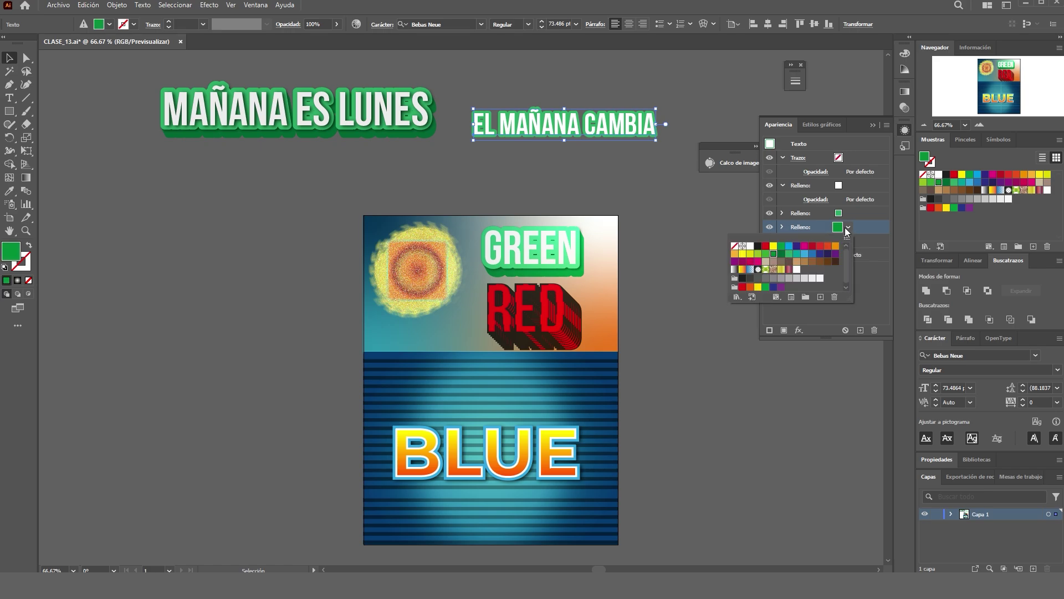
pyautogui.click(782, 254)
pyautogui.click(870, 272)
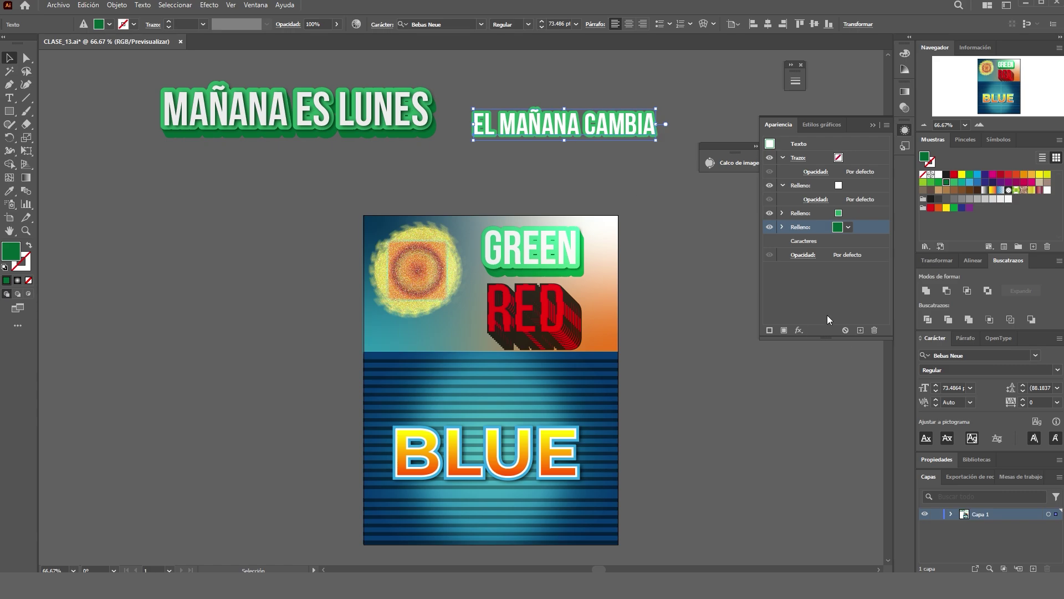
pyautogui.click(799, 329)
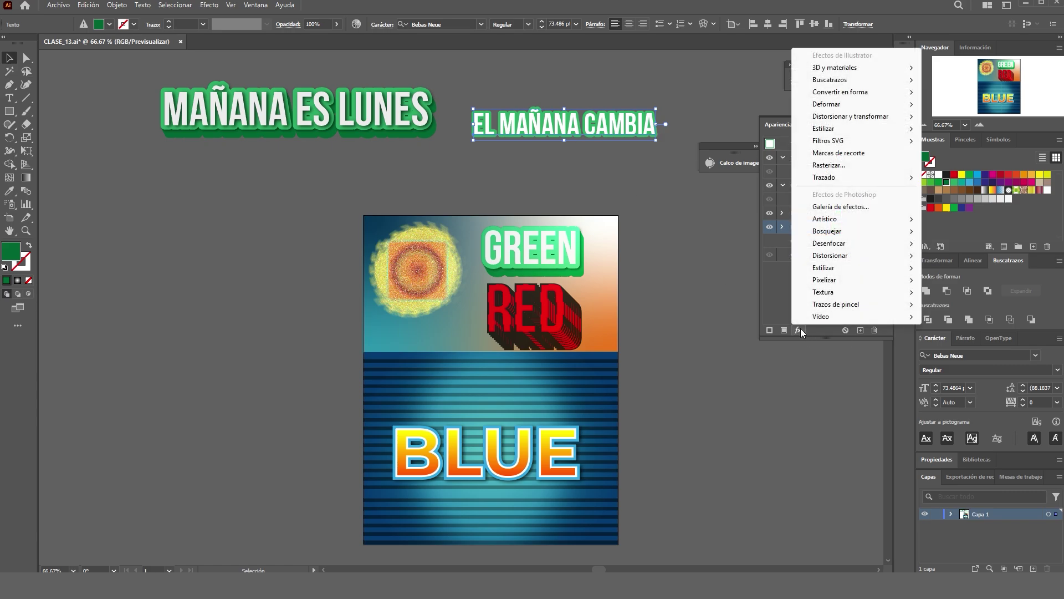
pyautogui.moveTo(882, 221)
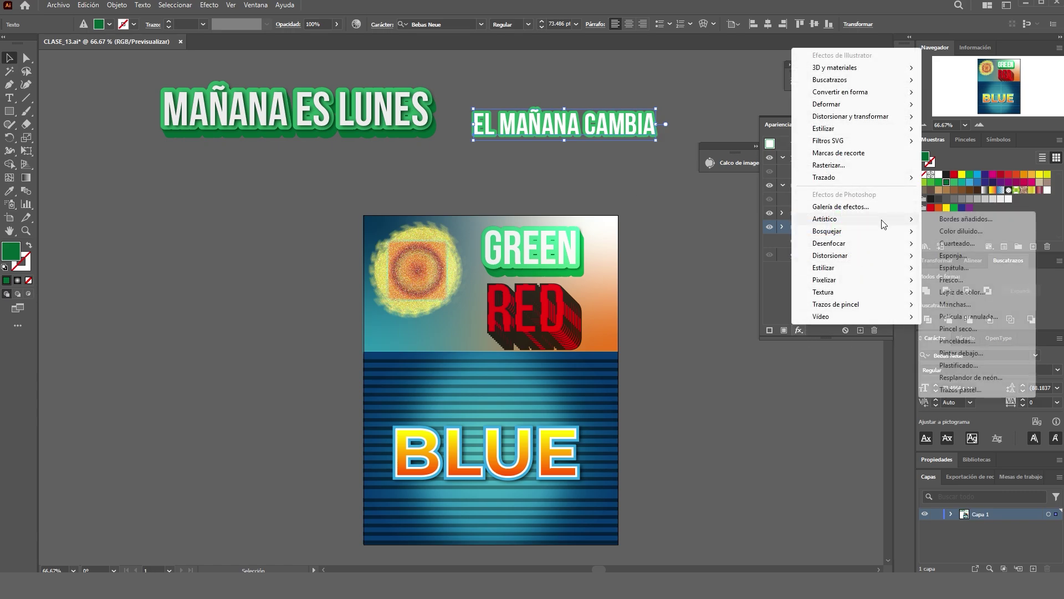
pyautogui.moveTo(882, 185)
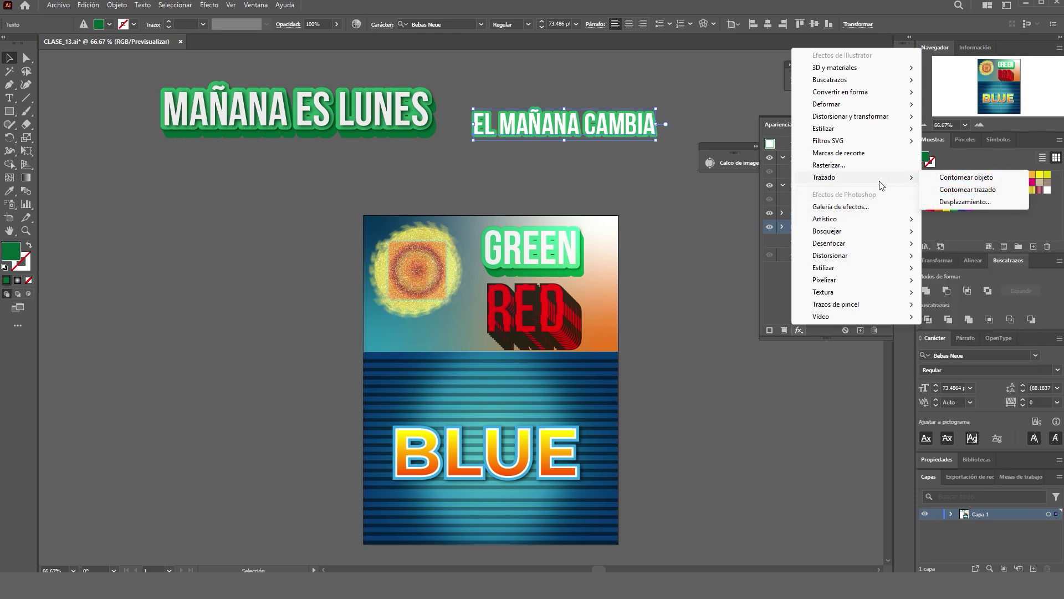
pyautogui.click(700, 211)
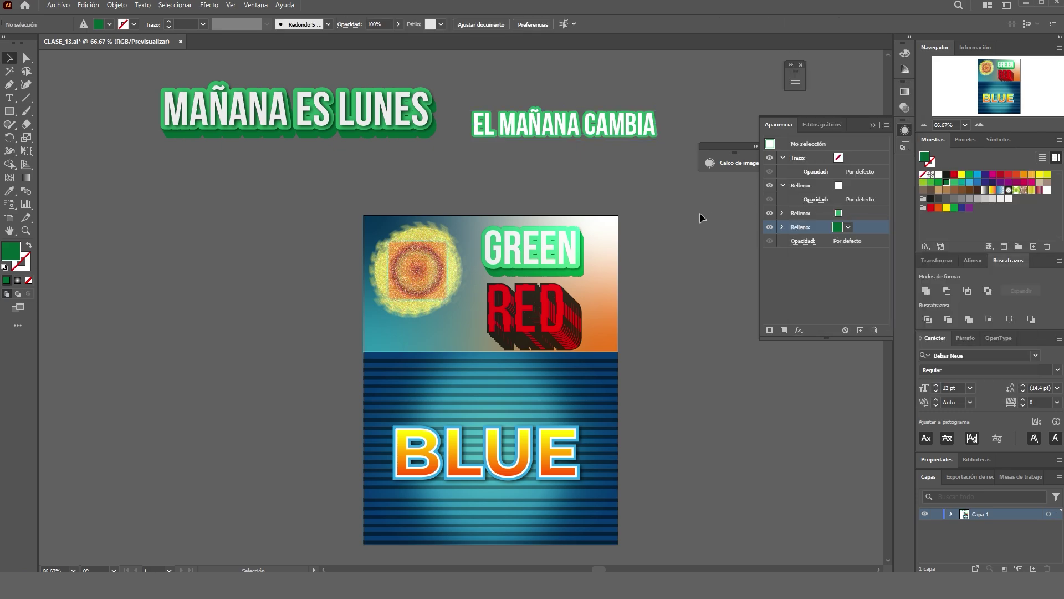
pyautogui.click(631, 132)
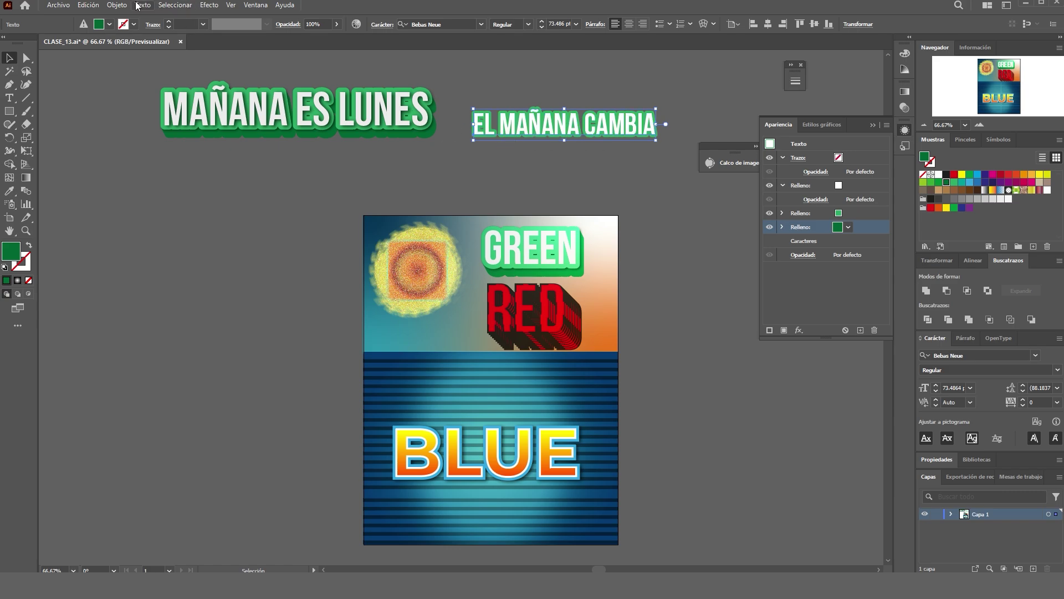
pyautogui.click(116, 5)
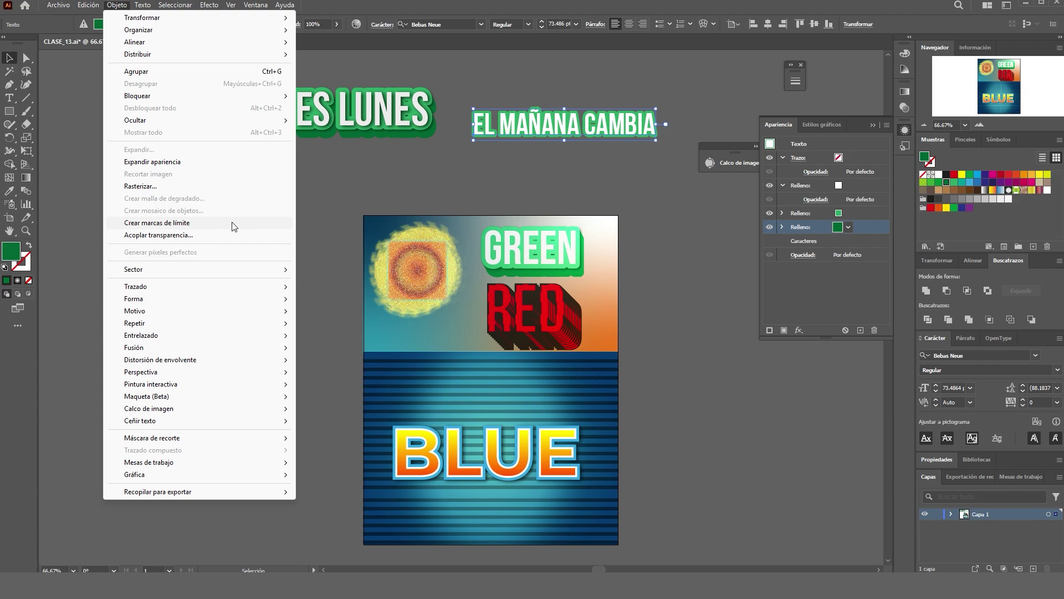
pyautogui.moveTo(231, 287)
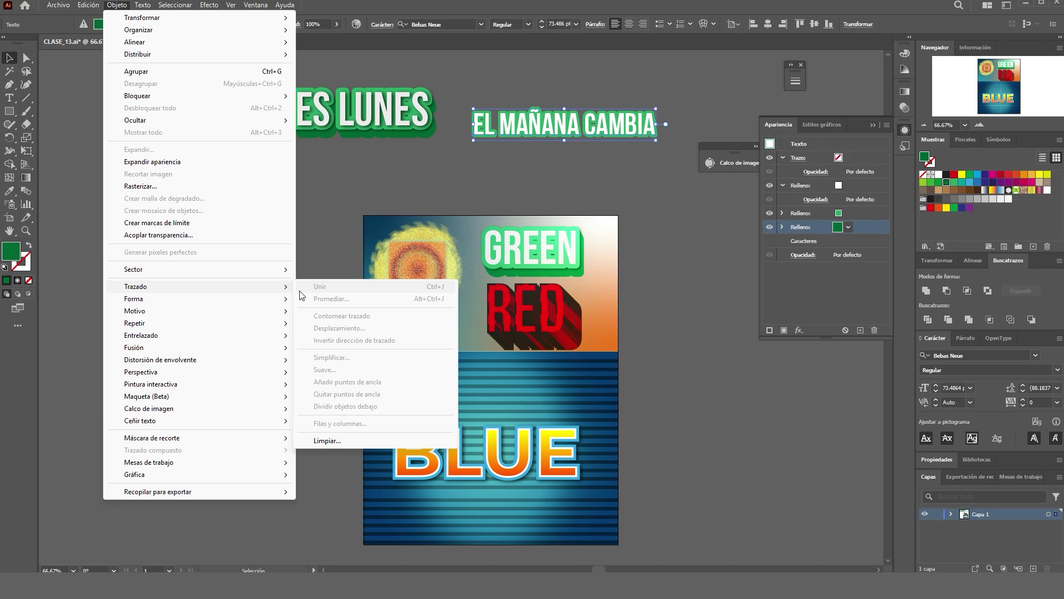
pyautogui.click(613, 182)
# Place a copy of the EL MAÑANA CAMBIA text below the original and expand the copy's appearance.
pyautogui.moveTo(603, 128); pyautogui.dragTo(602, 104)
pyautogui.click(599, 164)
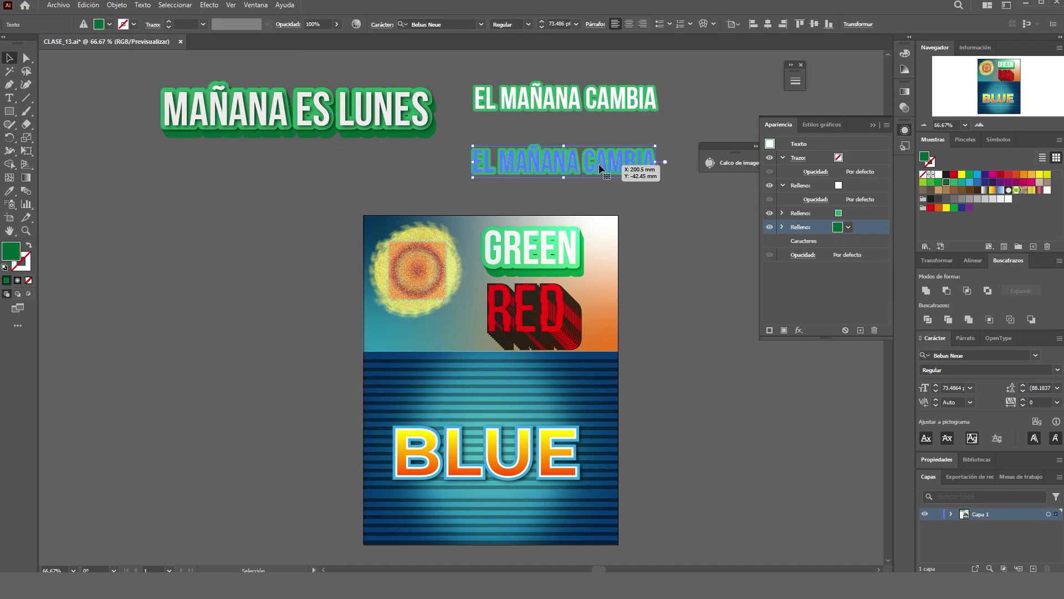
pyautogui.click(115, 5)
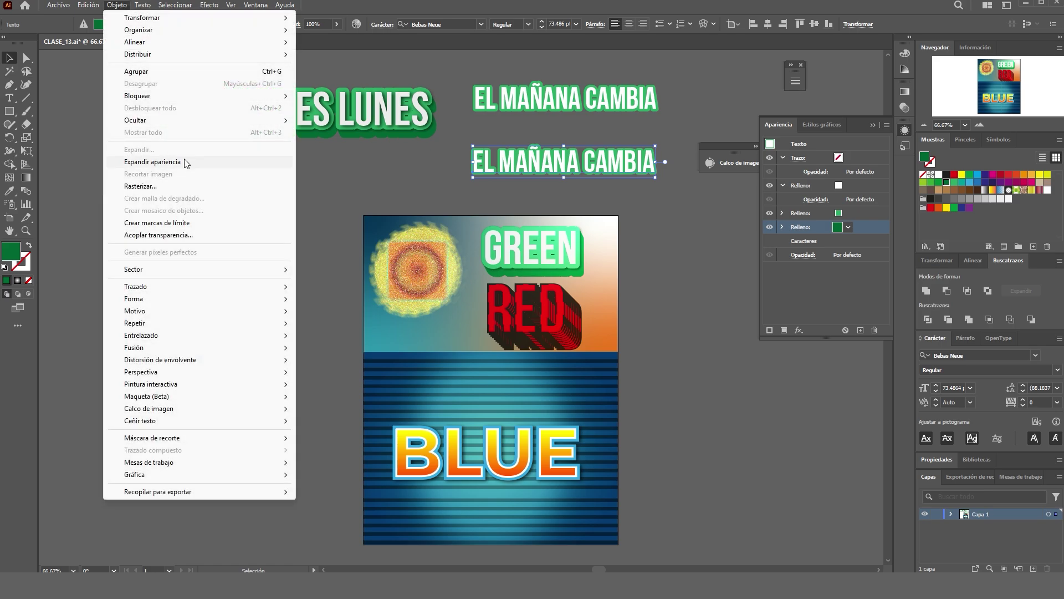
pyautogui.click(183, 162)
pyautogui.click(678, 254)
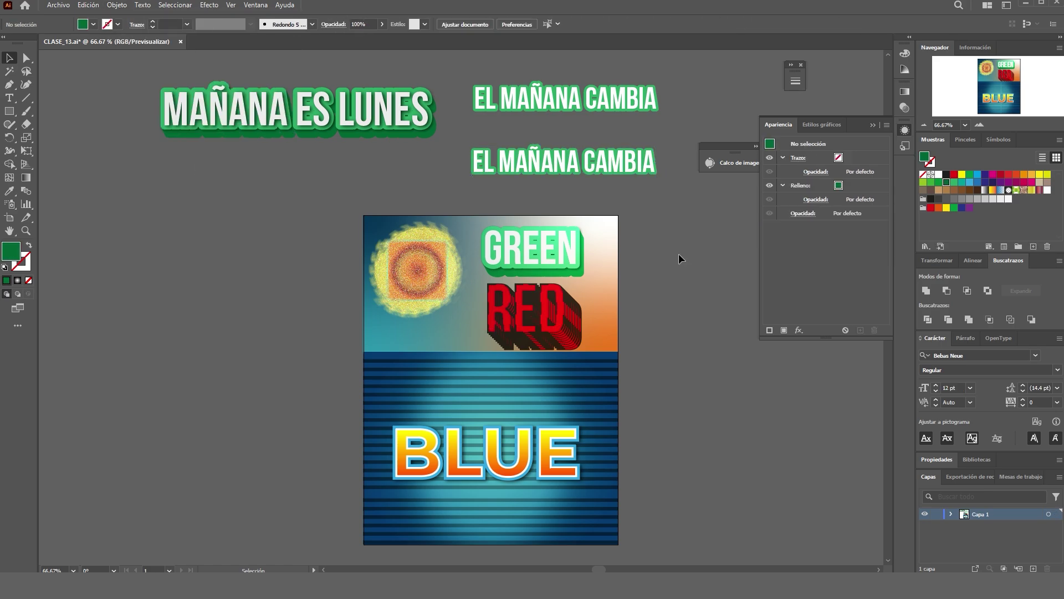
# Examine the expanded copy's separate letter and offset paths in outline view, returning to the preview display.
pyautogui.click(655, 168)
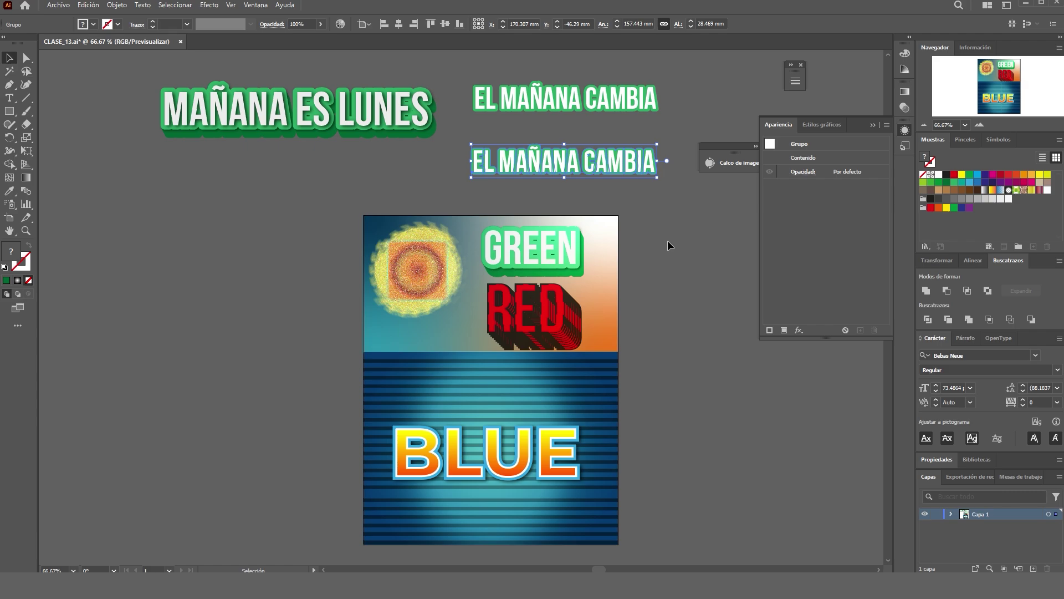
pyautogui.hotkey('ctrl', 'y')
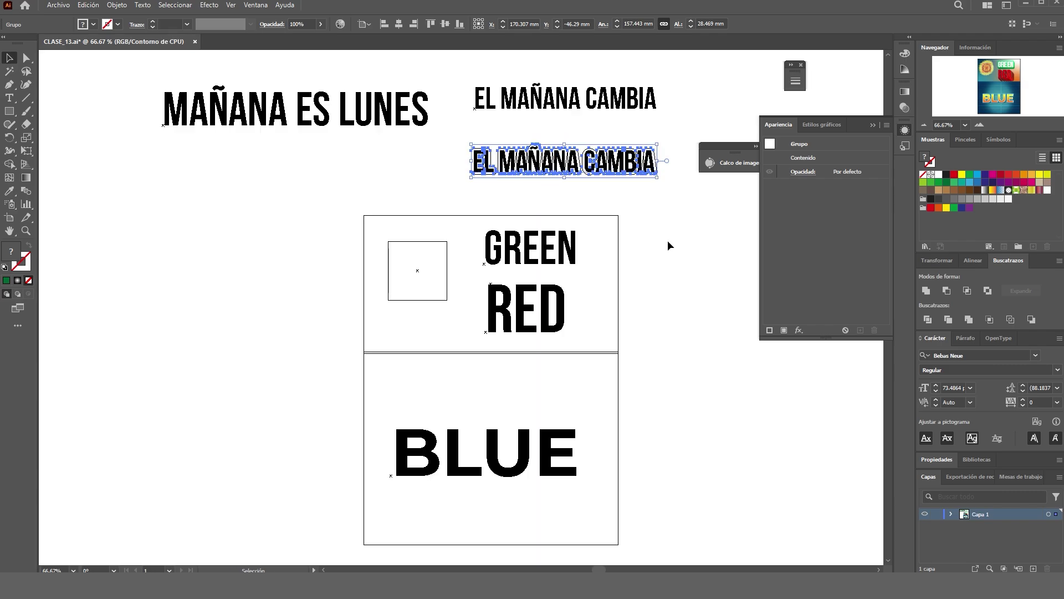
pyautogui.click(667, 241)
pyautogui.scroll(3, 658, 168)
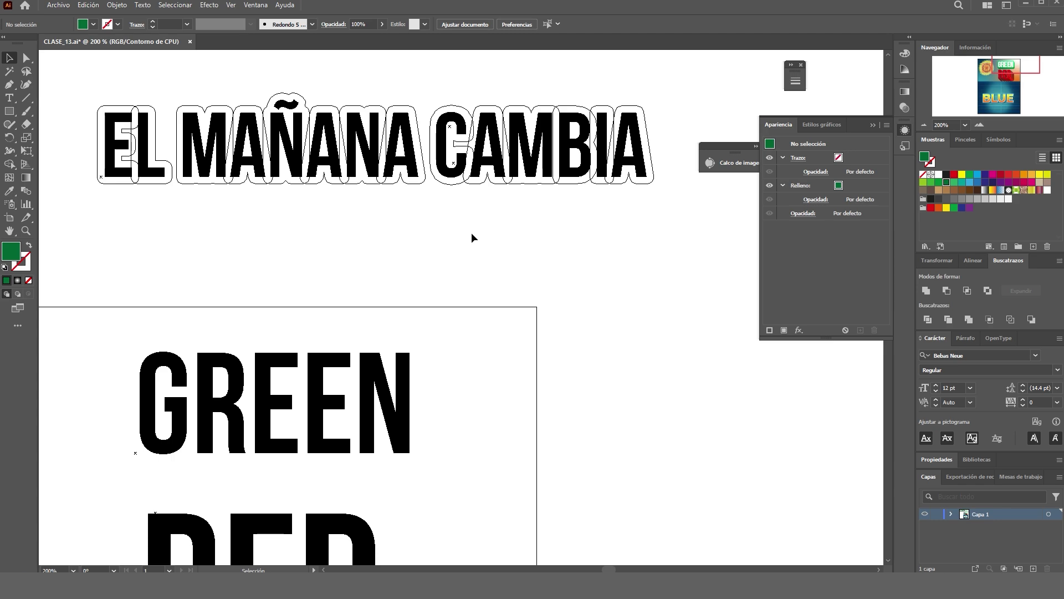
pyautogui.click(549, 153)
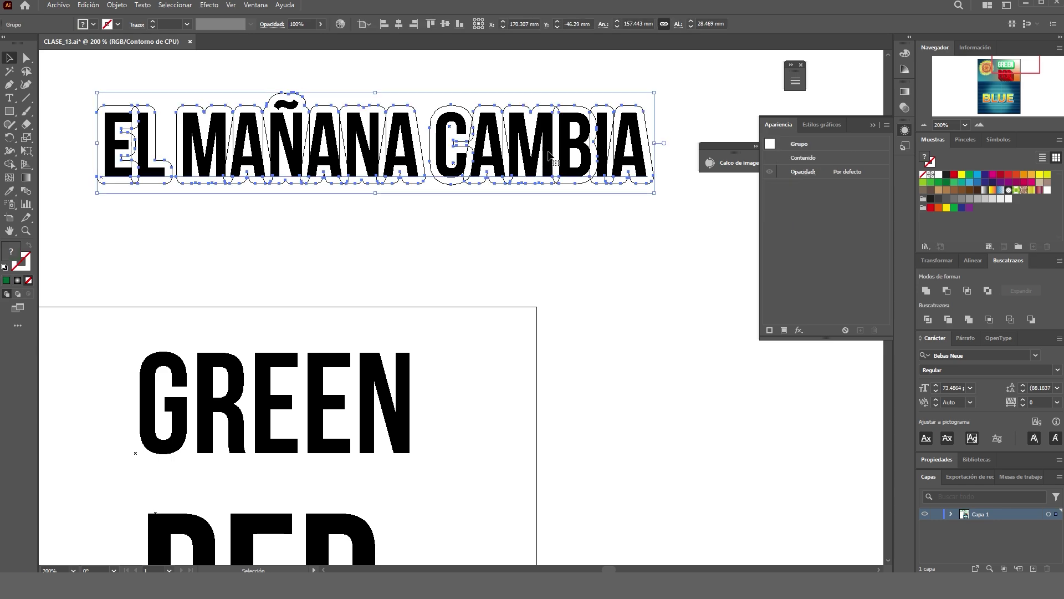
pyautogui.hotkey('ctrl', 'y')
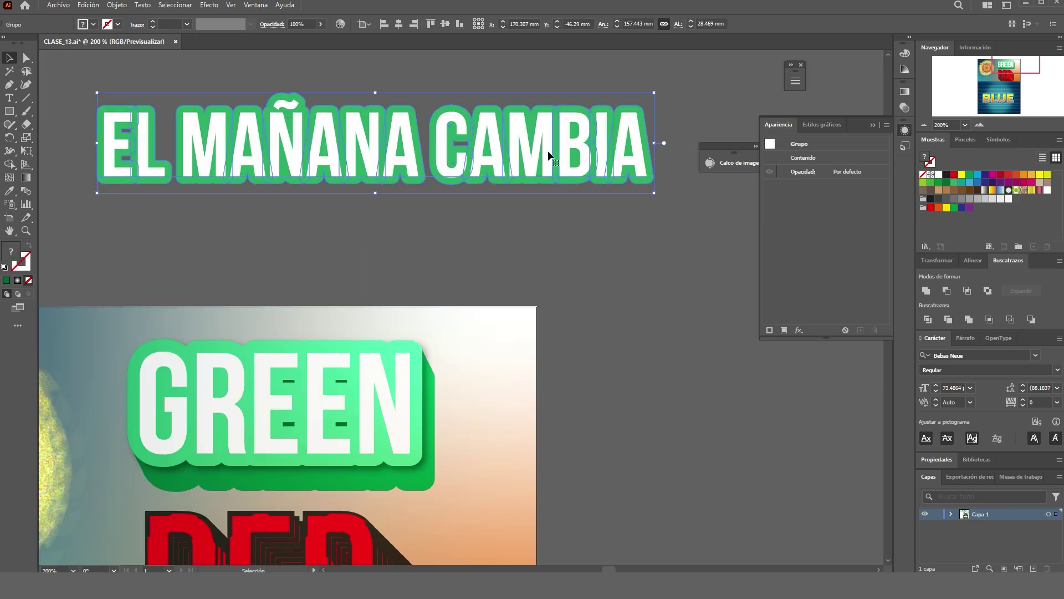
# Isolate the expanded copy's group and expand its white live text into outlines with Object and Fill included.
pyautogui.click(605, 232)
pyautogui.click(629, 114)
pyautogui.doubleClick(629, 114)
pyautogui.click(629, 114)
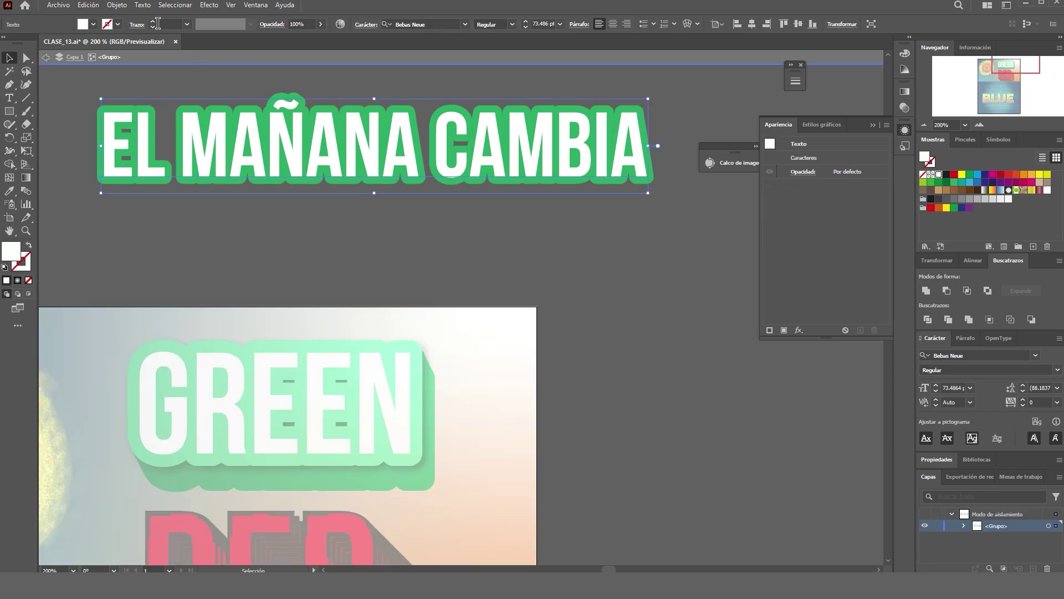
pyautogui.click(117, 5)
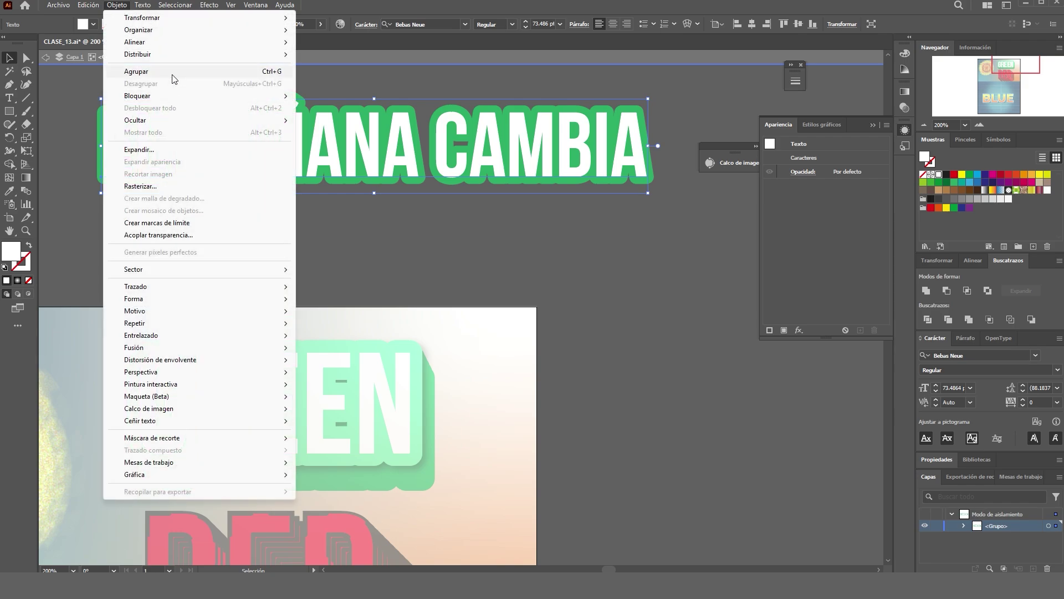
pyautogui.click(183, 149)
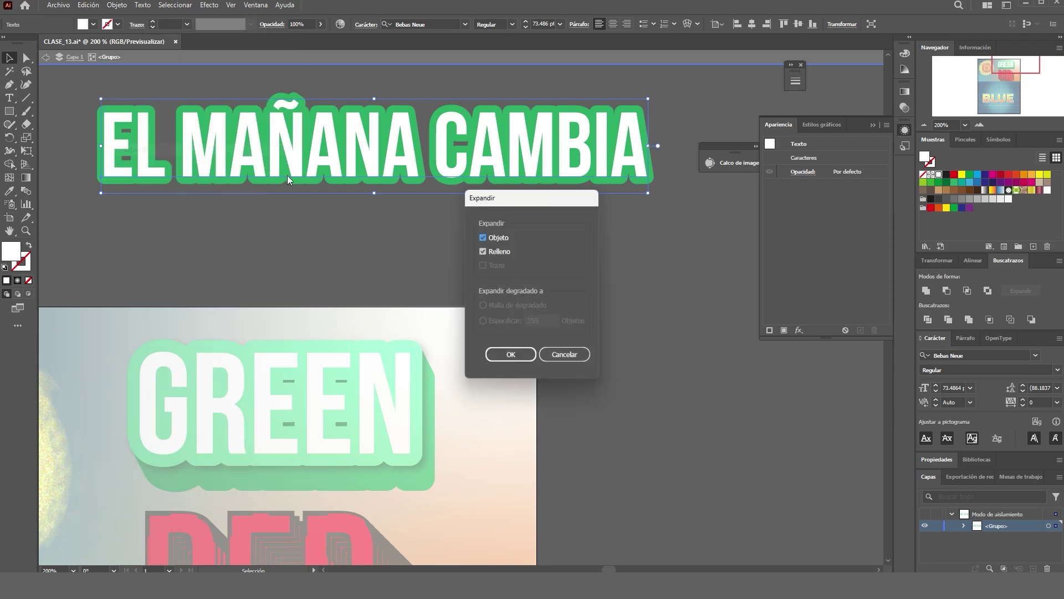
pyautogui.click(510, 354)
pyautogui.click(602, 258)
pyautogui.click(561, 139)
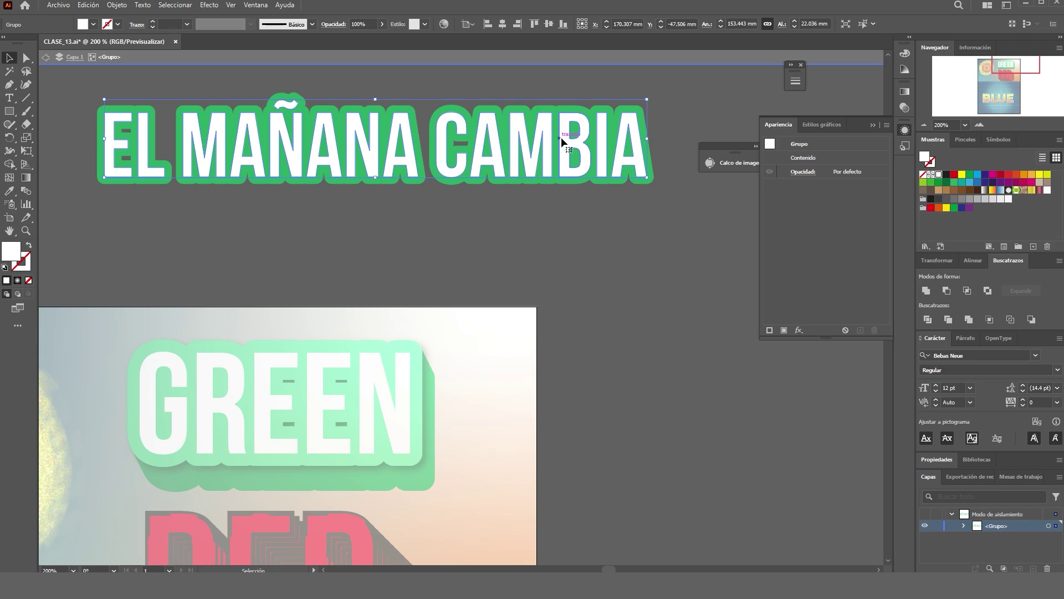
pyautogui.click(126, 6)
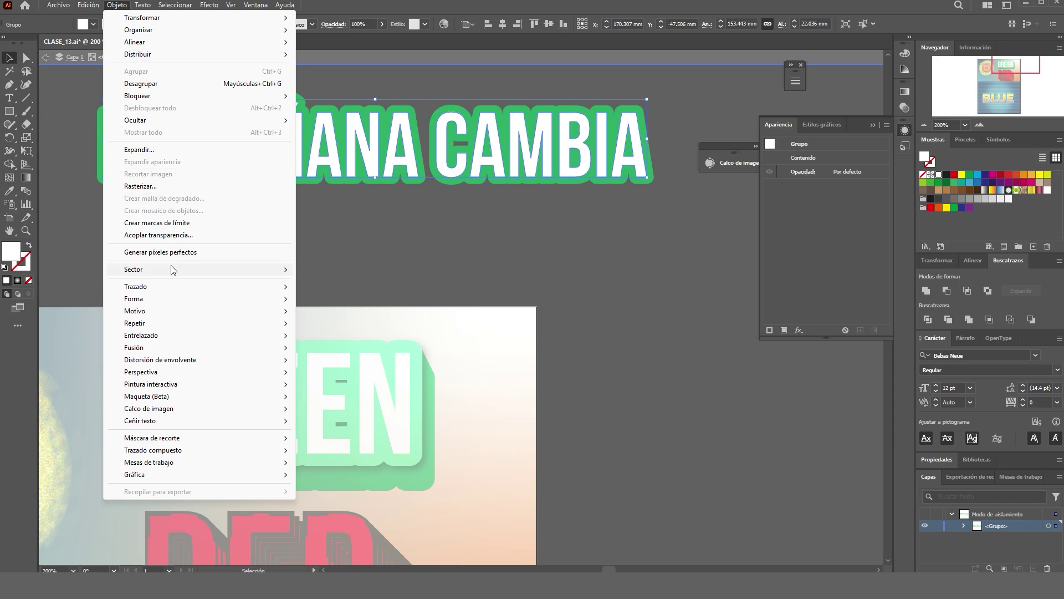
pyautogui.moveTo(171, 287)
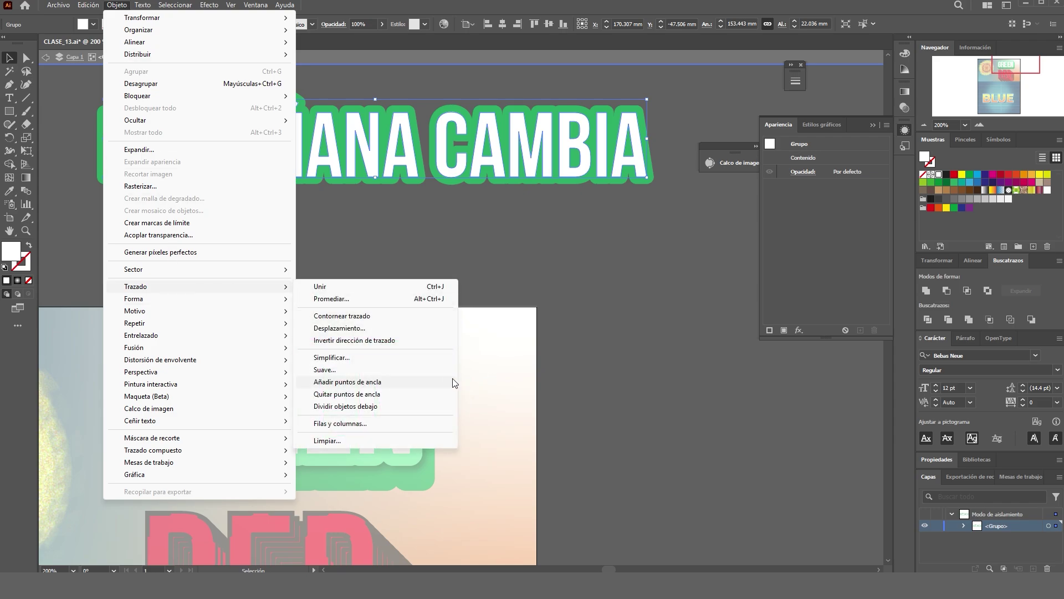
pyautogui.click(398, 327)
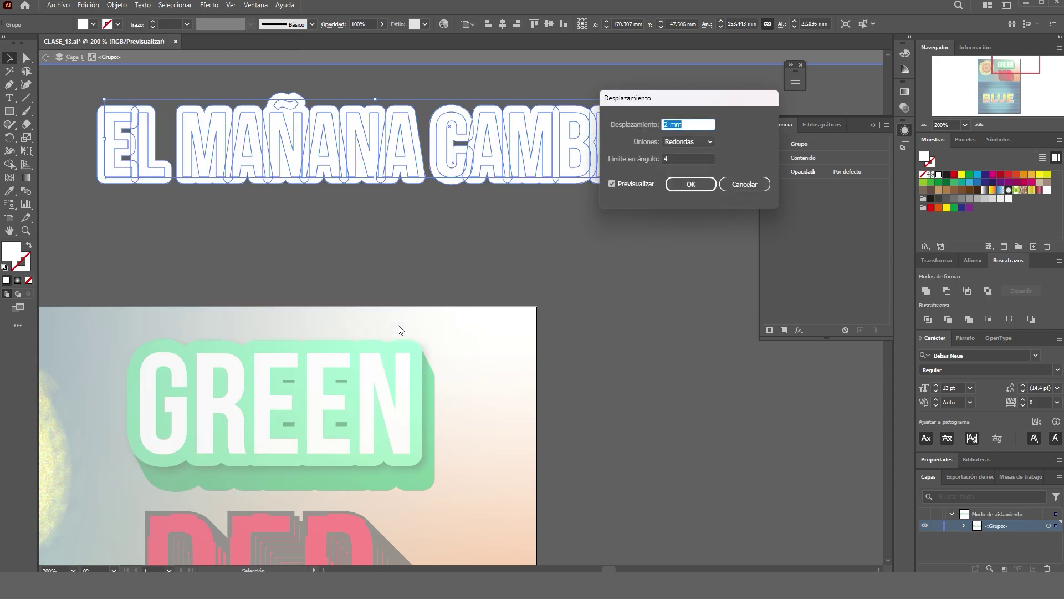
pyautogui.click(730, 181)
pyautogui.click(620, 244)
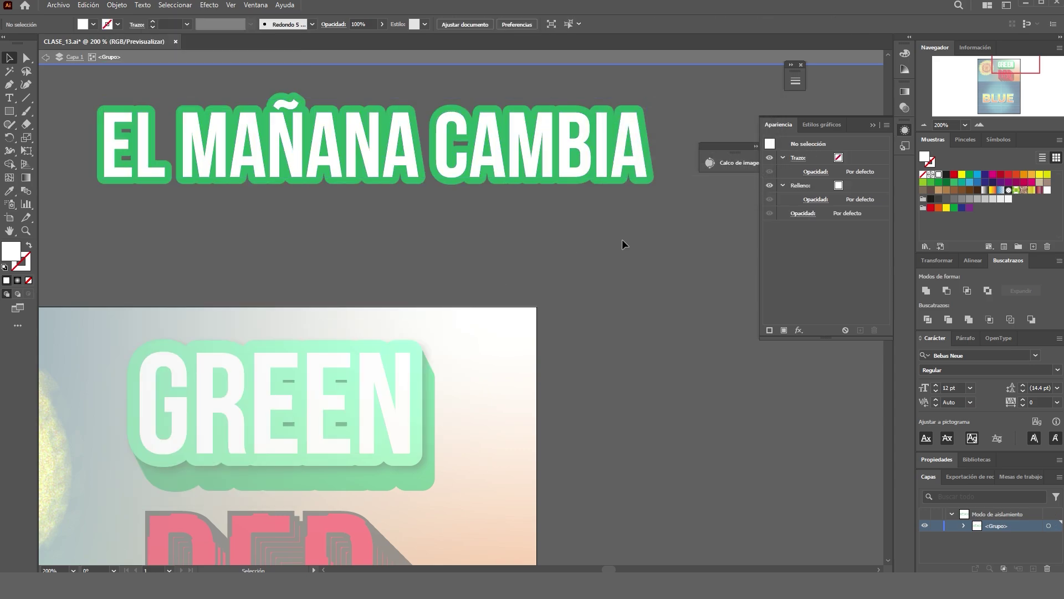
# Leave isolation mode and delete the expanded copy of EL MAÑANA CAMBIA below the original.
pyautogui.scroll(-1, 569, 255)
pyautogui.doubleClick(569, 254)
pyautogui.scroll(-1, 561, 251)
pyautogui.scroll(1, 561, 250)
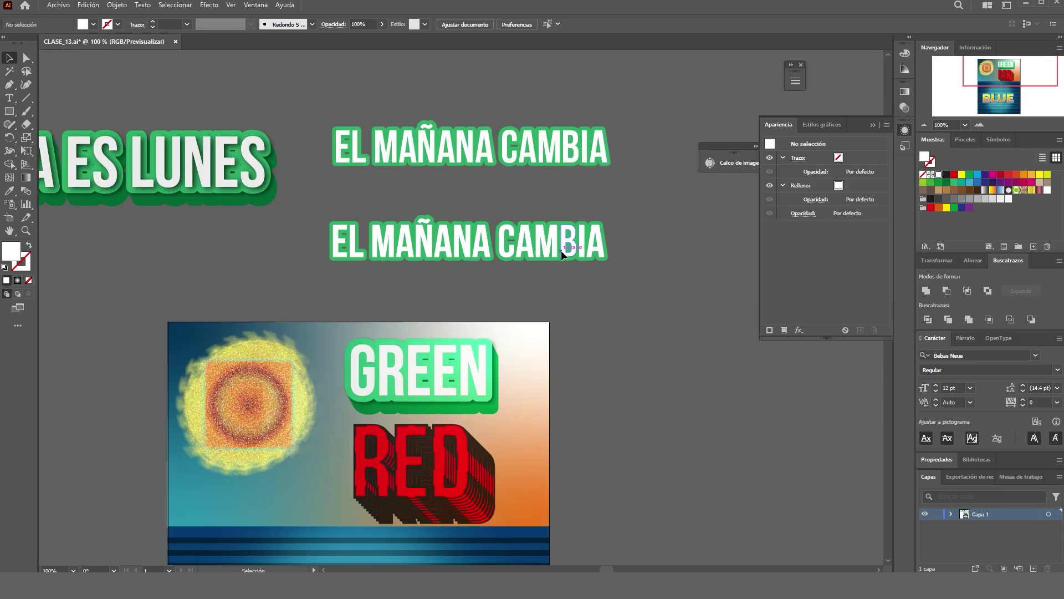
pyautogui.moveTo(626, 220); pyautogui.dragTo(299, 261)
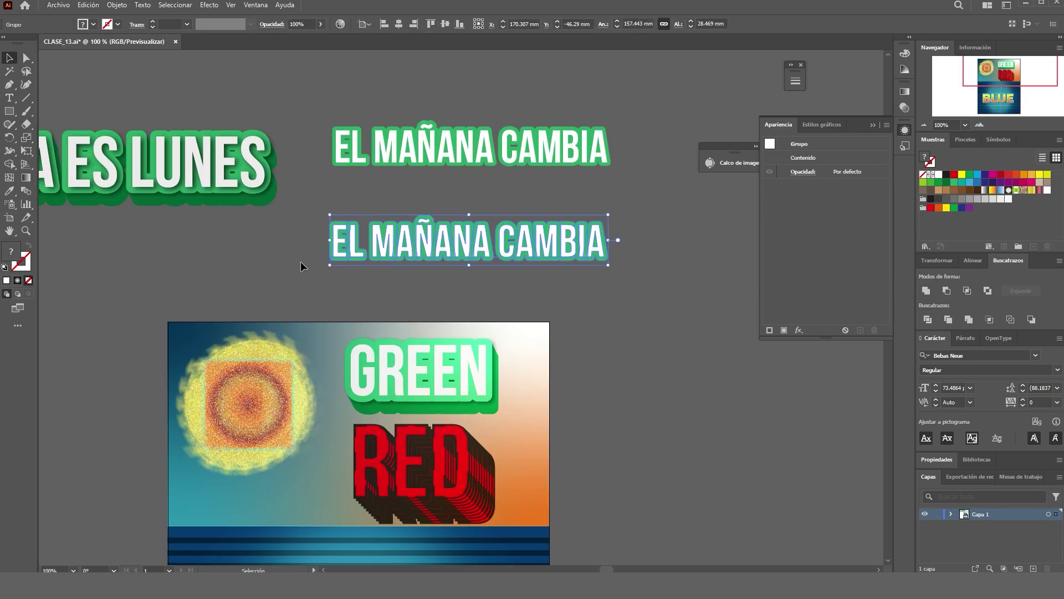
pyautogui.press('Delete')
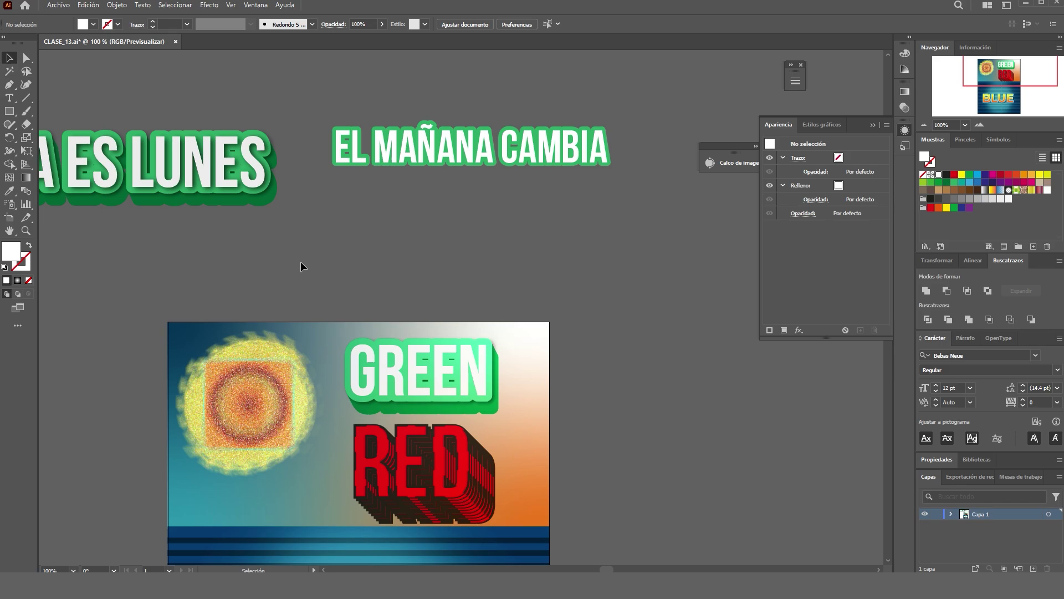
# Add an Offset Path effect with round joins to the dark green bottom fill of the EL MAÑANA CAMBIA text.
pyautogui.click(515, 148)
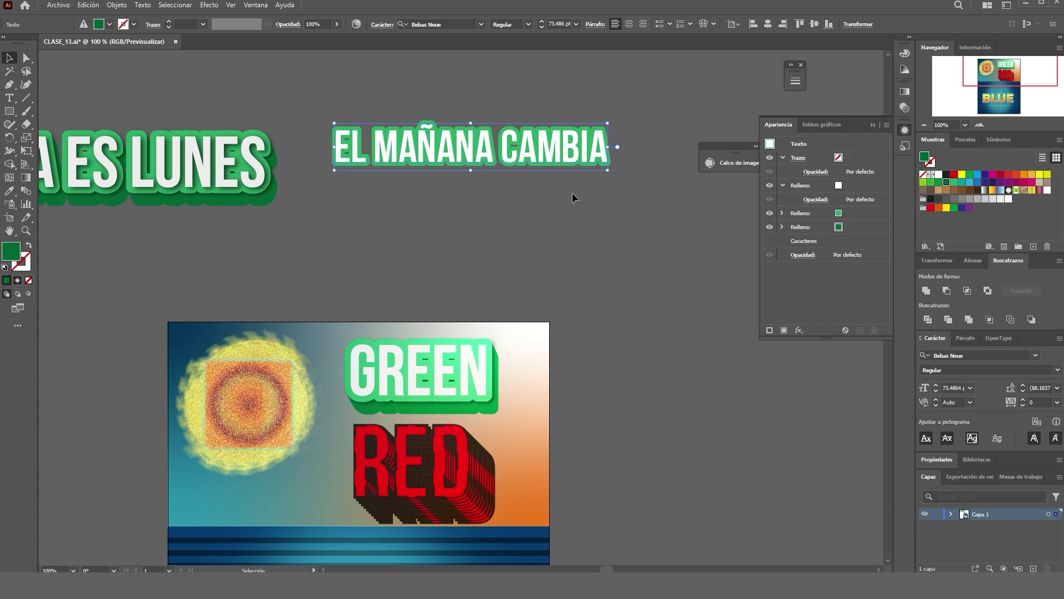
pyautogui.click(804, 228)
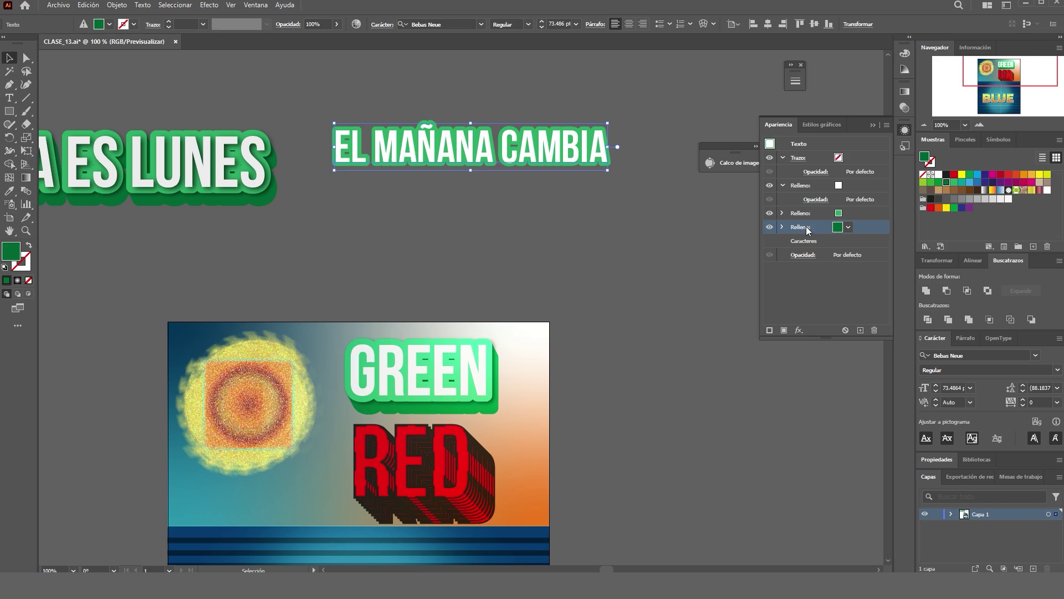
pyautogui.click(799, 330)
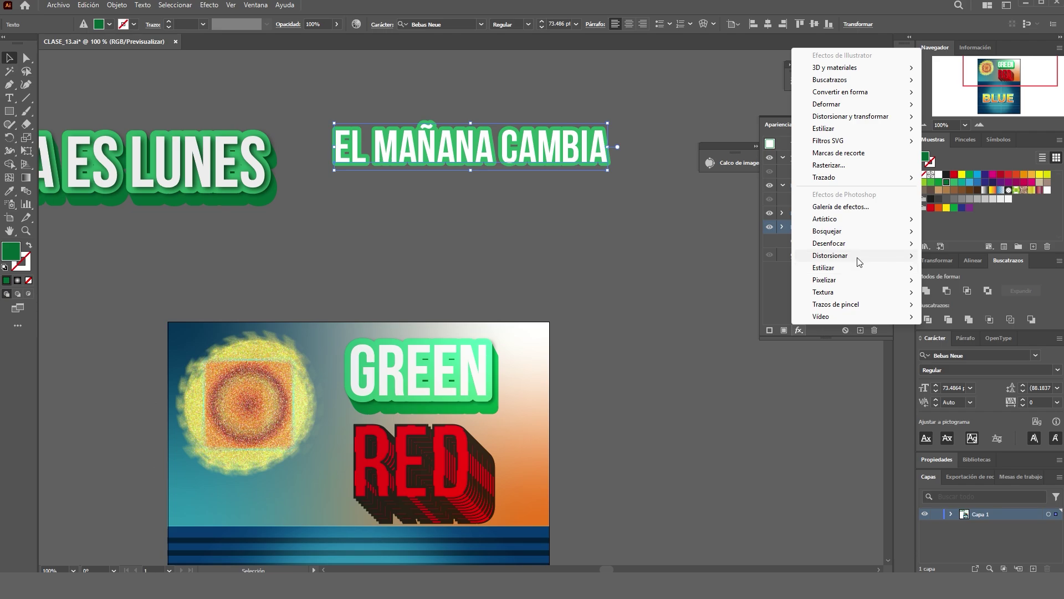
pyautogui.moveTo(882, 179)
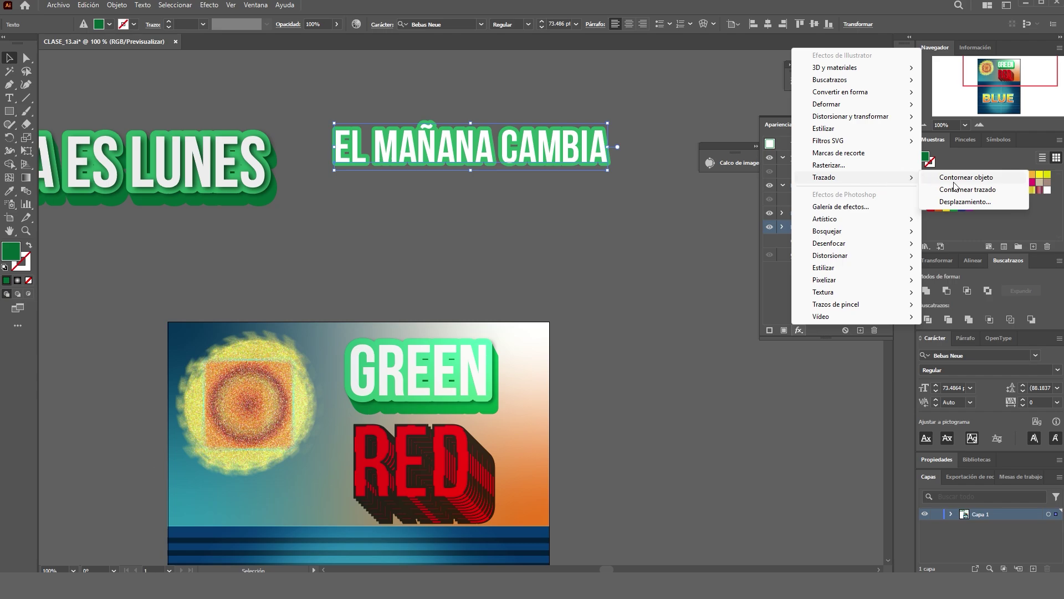
pyautogui.click(967, 202)
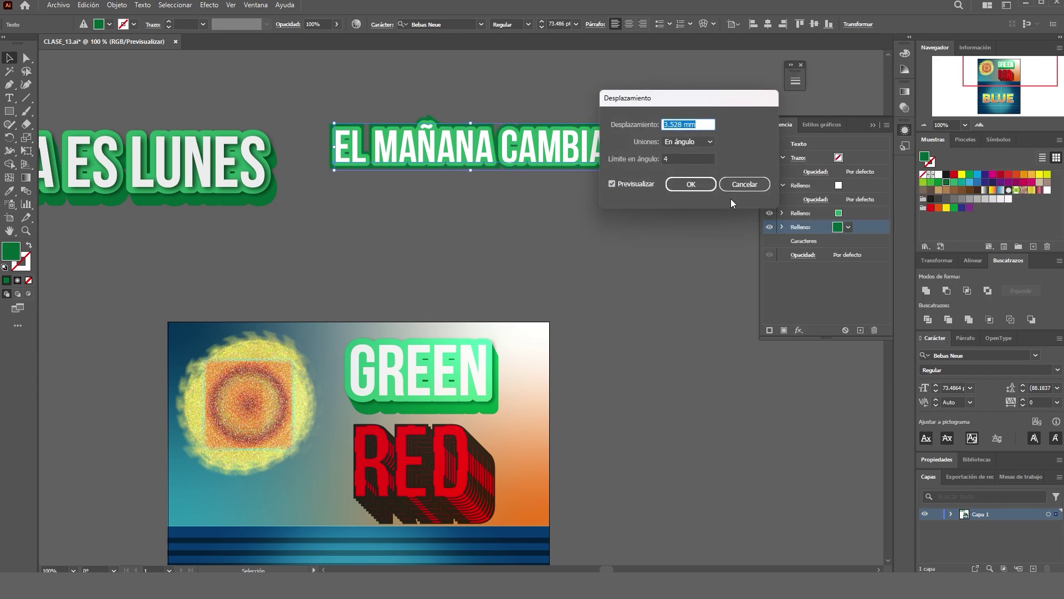
pyautogui.moveTo(701, 97); pyautogui.dragTo(591, 235)
pyautogui.click(589, 280)
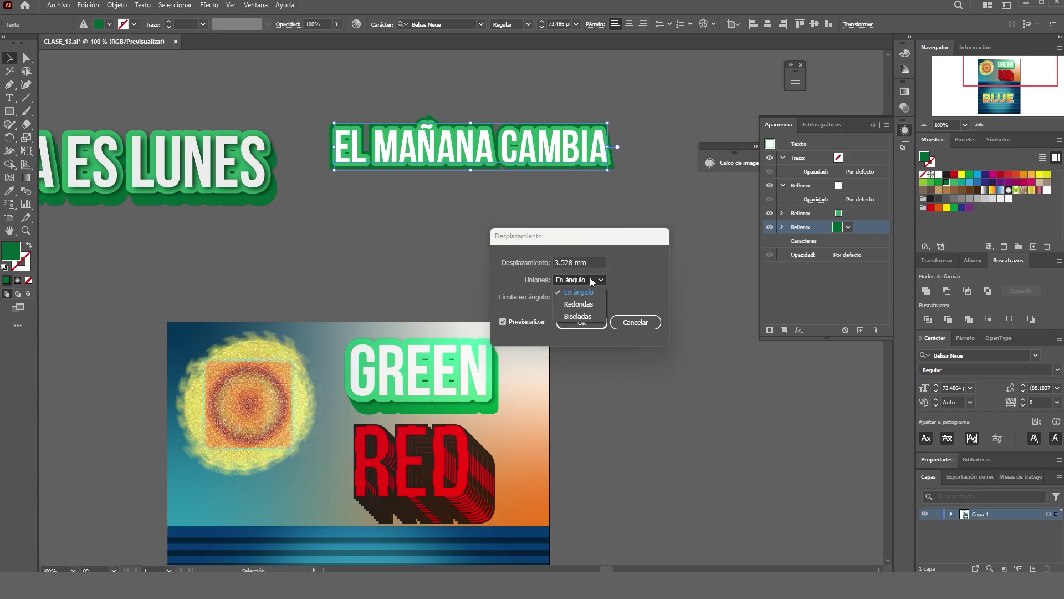
pyautogui.click(584, 304)
pyautogui.moveTo(614, 235); pyautogui.dragTo(691, 191)
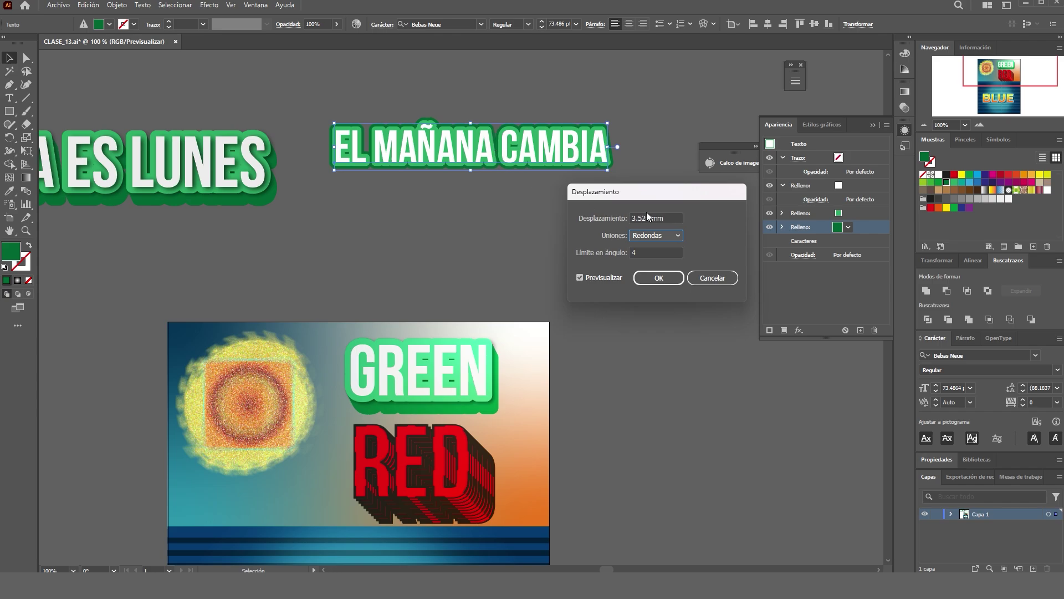
# Set the dark green fill's path offset to 3 mm and apply the effect.
pyautogui.moveTo(650, 218); pyautogui.dragTo(603, 218)
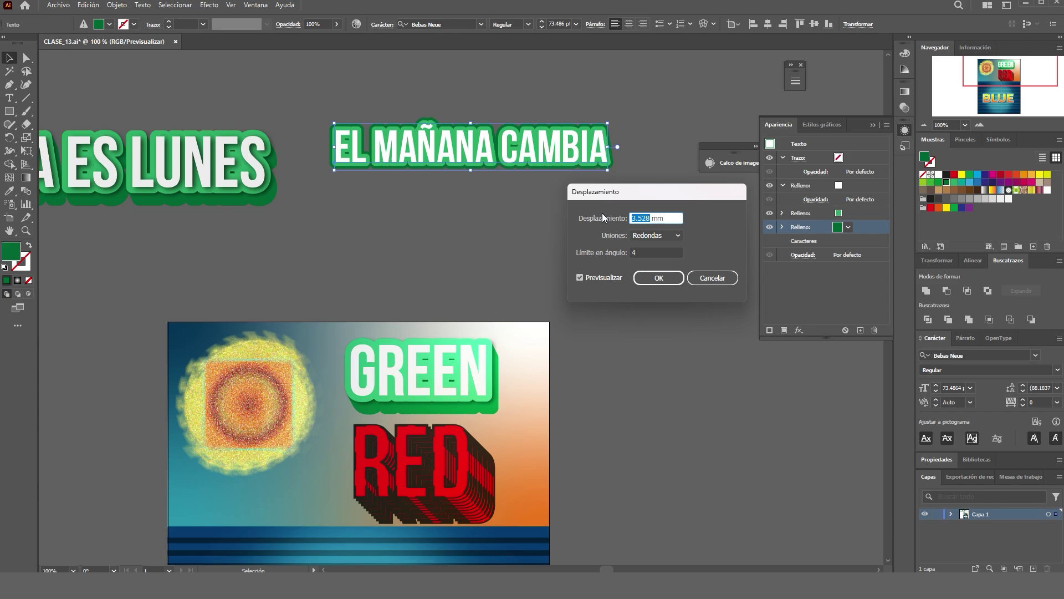
pyautogui.press('BackSpace')
pyautogui.write('4')
pyautogui.press('BackSpace')
pyautogui.write('3')
pyautogui.click(653, 252)
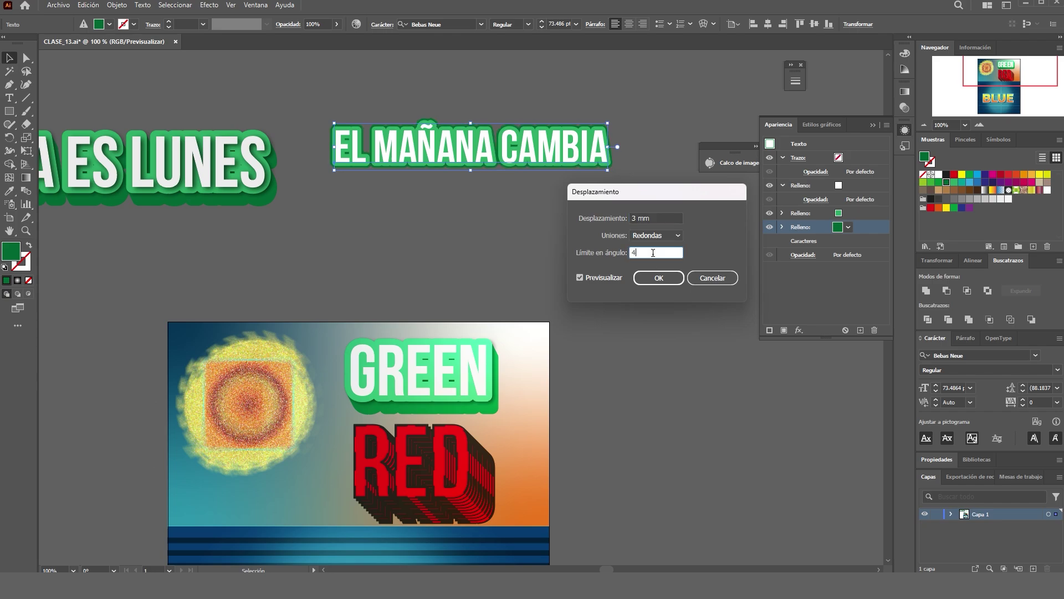
pyautogui.click(660, 281)
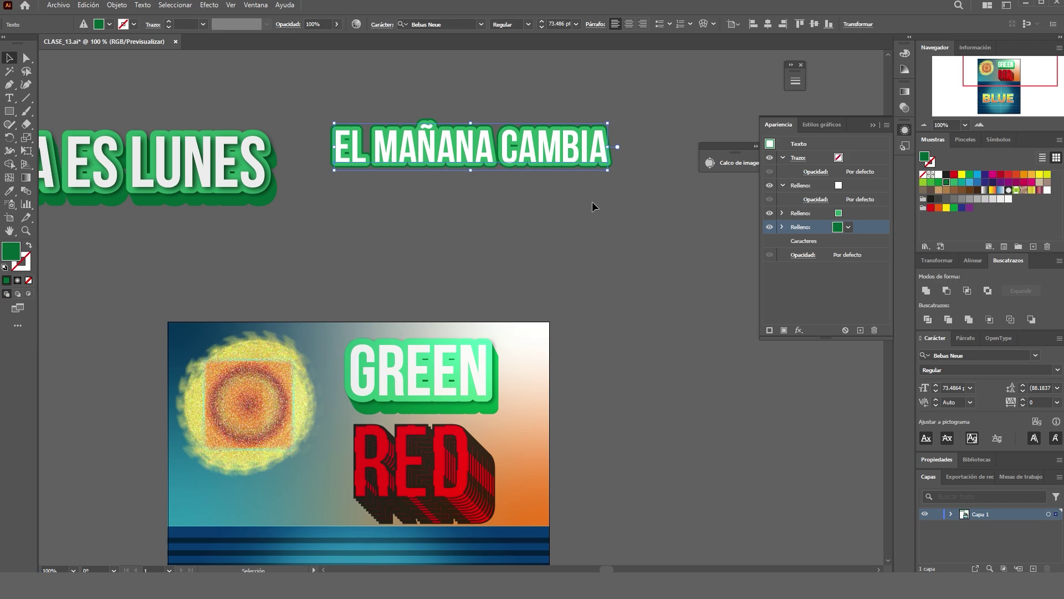
# Add a Transform effect with 5 copies to the dark green fill of the EL MAÑANA CAMBIA text.
pyautogui.scroll(2, 610, 135)
pyautogui.scroll(-2, 484, 254)
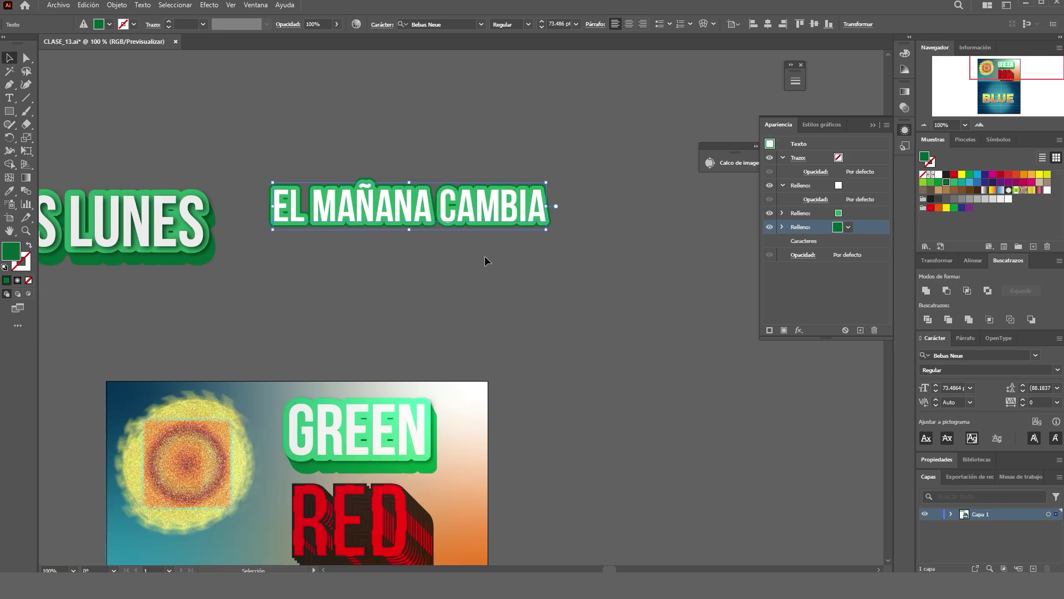
pyautogui.scroll(1, 459, 175)
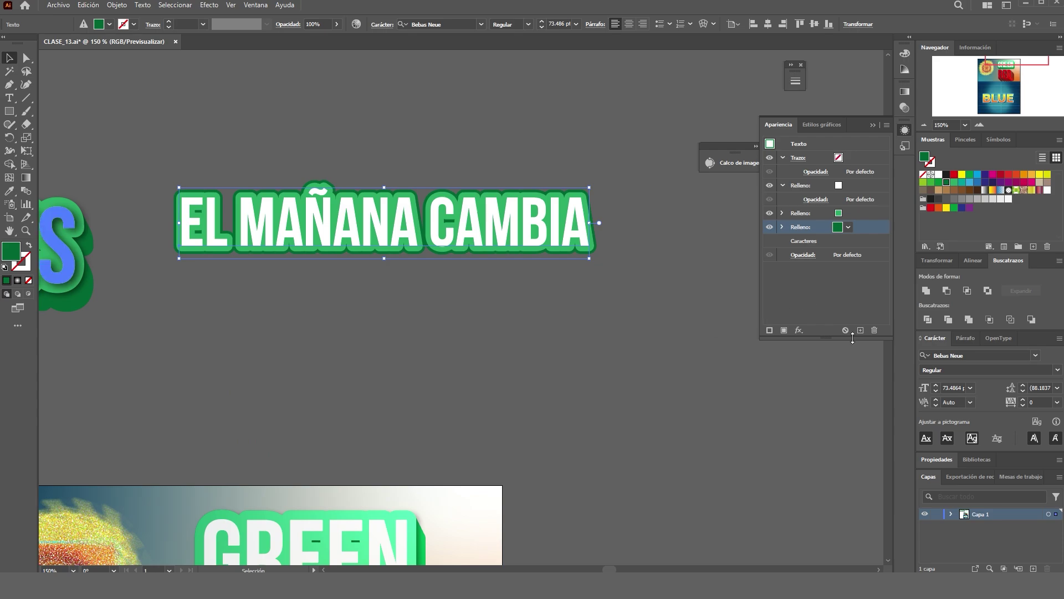
pyautogui.click(799, 330)
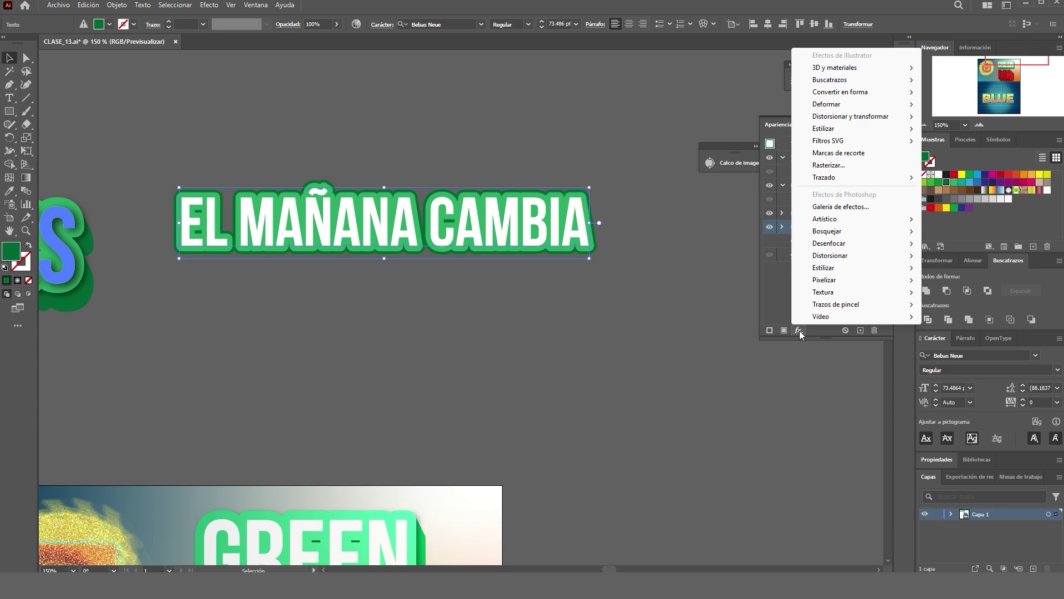
pyautogui.moveTo(888, 121)
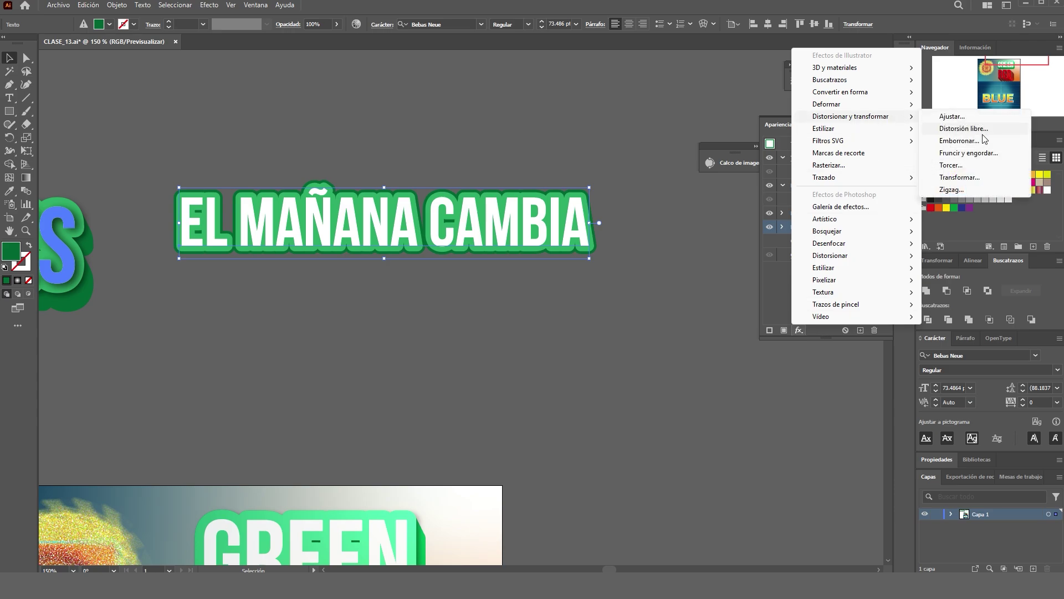
pyautogui.click(990, 178)
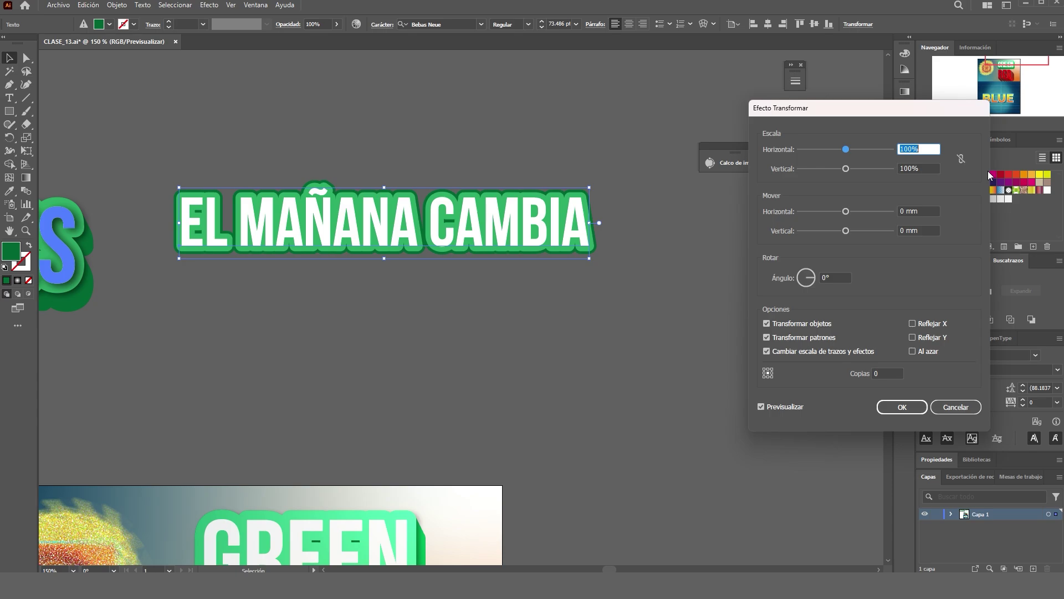
pyautogui.doubleClick(890, 373)
pyautogui.write('5')
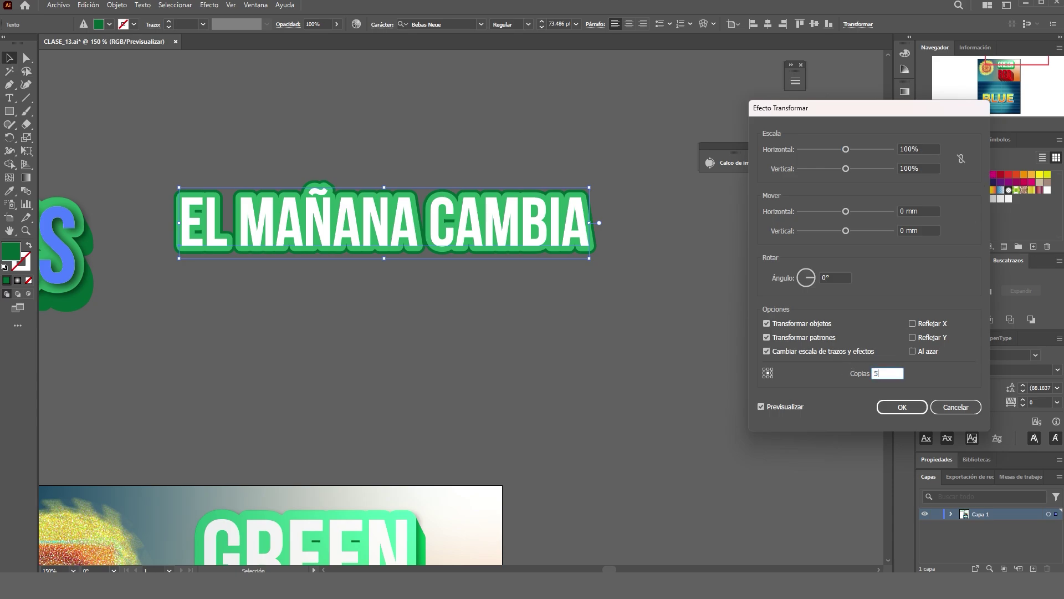
# Set the Transform effect's movement to 2 mm vertically and 1 mm horizontally.
pyautogui.click(922, 230)
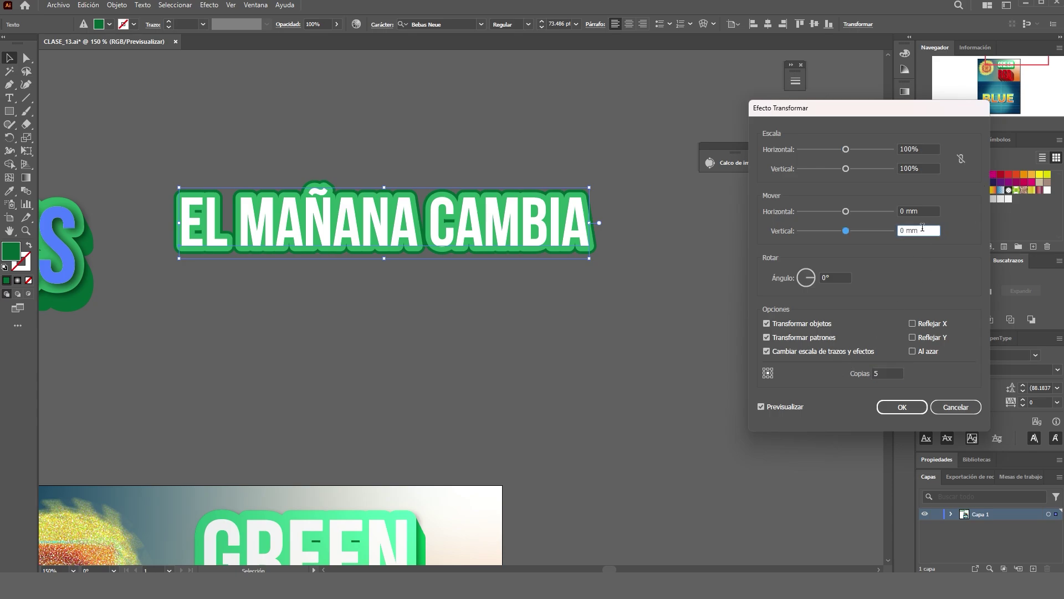
pyautogui.moveTo(904, 230); pyautogui.dragTo(897, 232)
pyautogui.write('2')
pyautogui.click(931, 209)
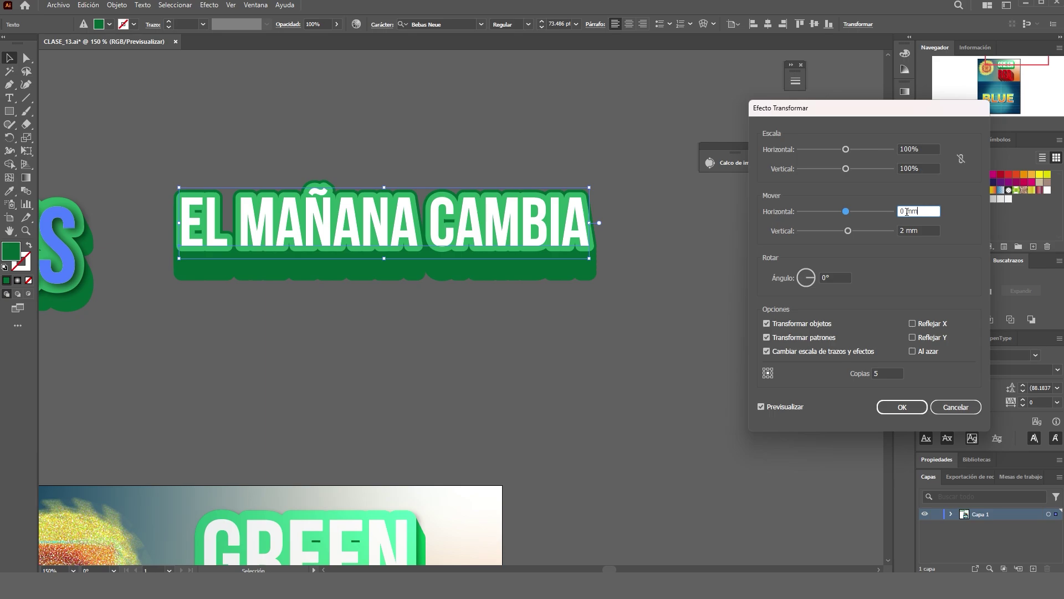
pyautogui.moveTo(908, 211); pyautogui.dragTo(897, 212)
pyautogui.write('1')
pyautogui.click(925, 228)
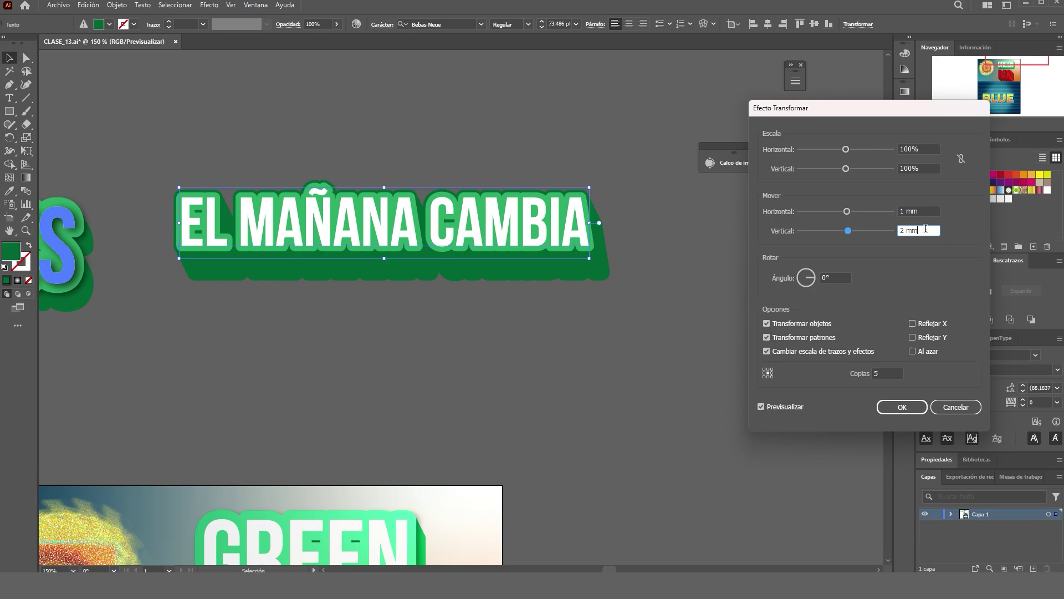
# Try 3 copies in the Transform effect, reduce them to 2, apply the effect and deselect the text.
pyautogui.moveTo(886, 373); pyautogui.dragTo(864, 375)
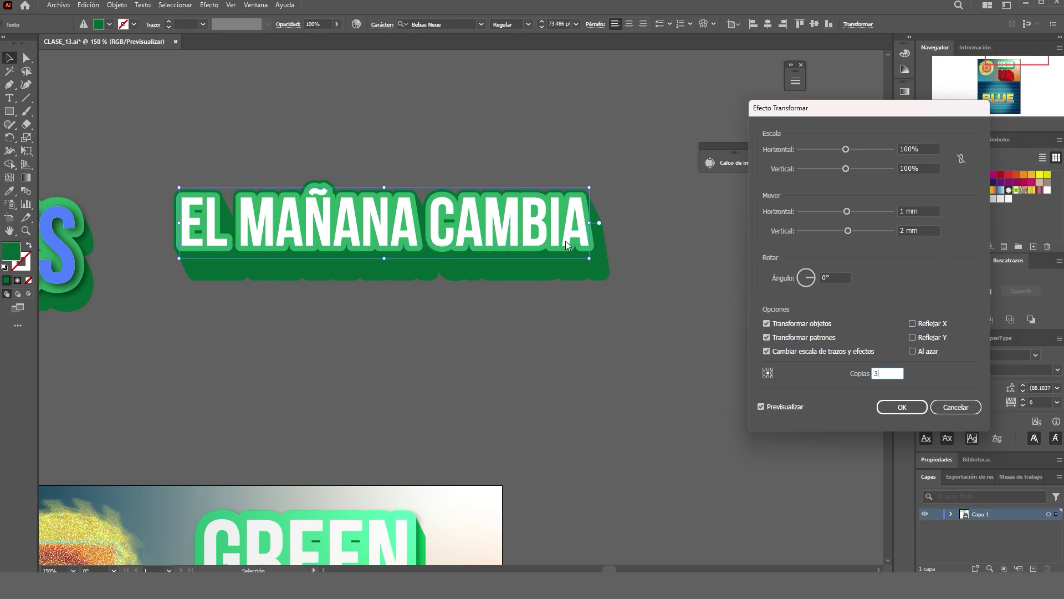
pyautogui.click(924, 230)
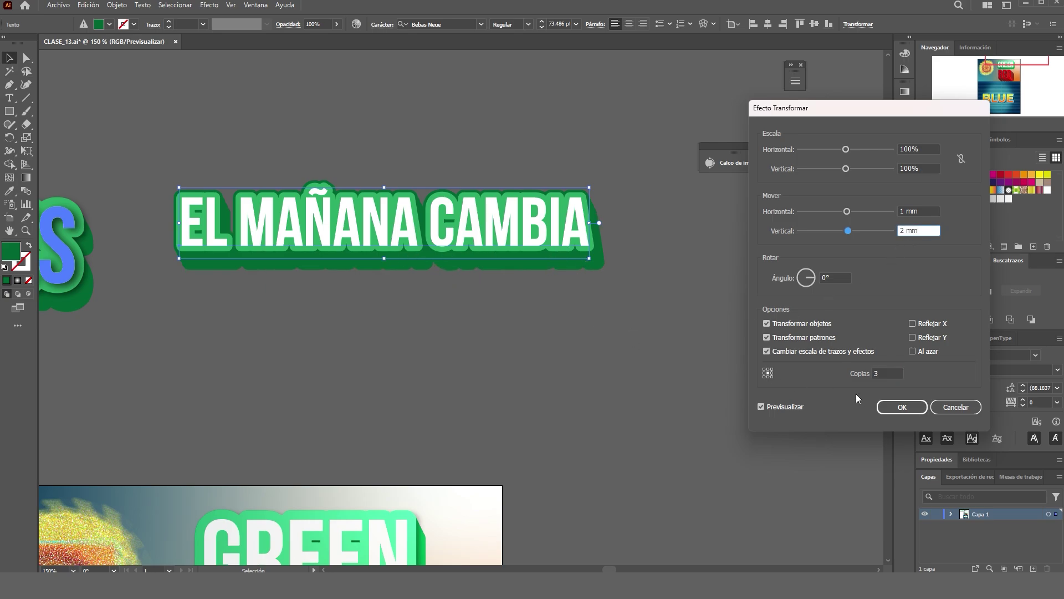
pyautogui.click(883, 374)
pyautogui.write('2')
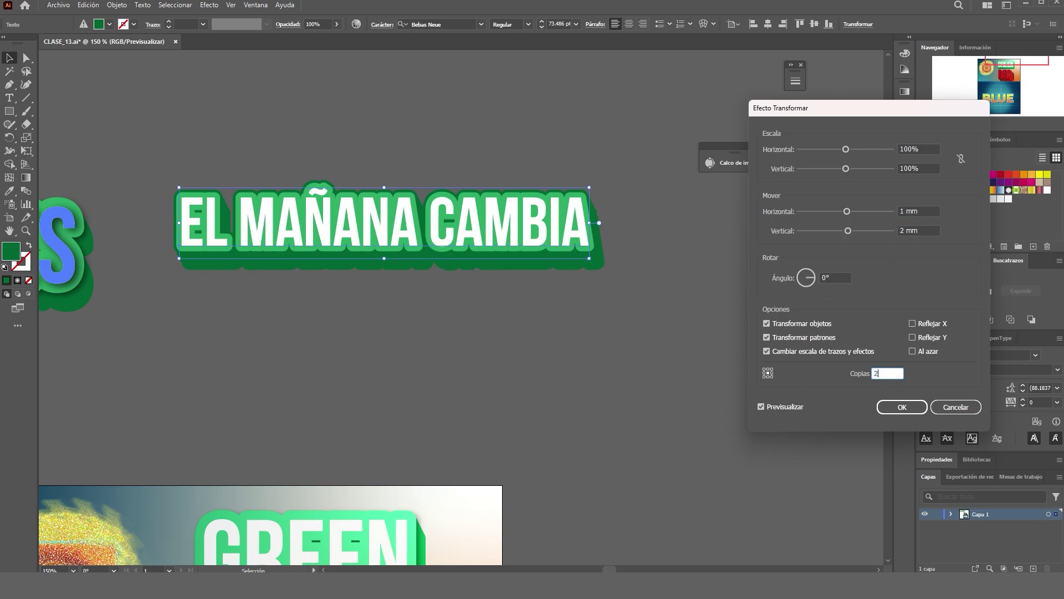
pyautogui.click(924, 230)
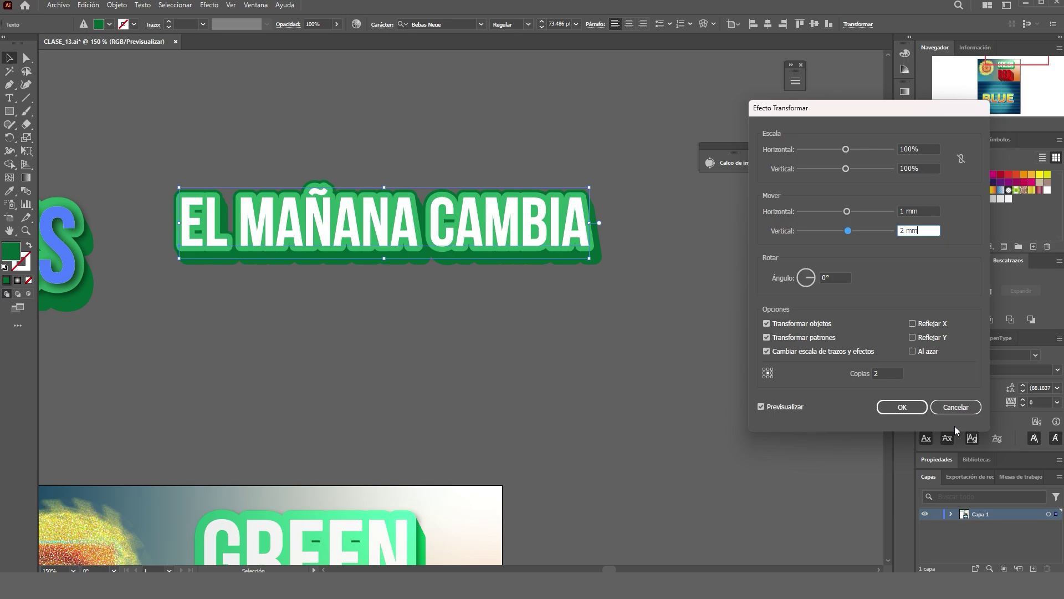
pyautogui.click(907, 406)
pyautogui.click(588, 321)
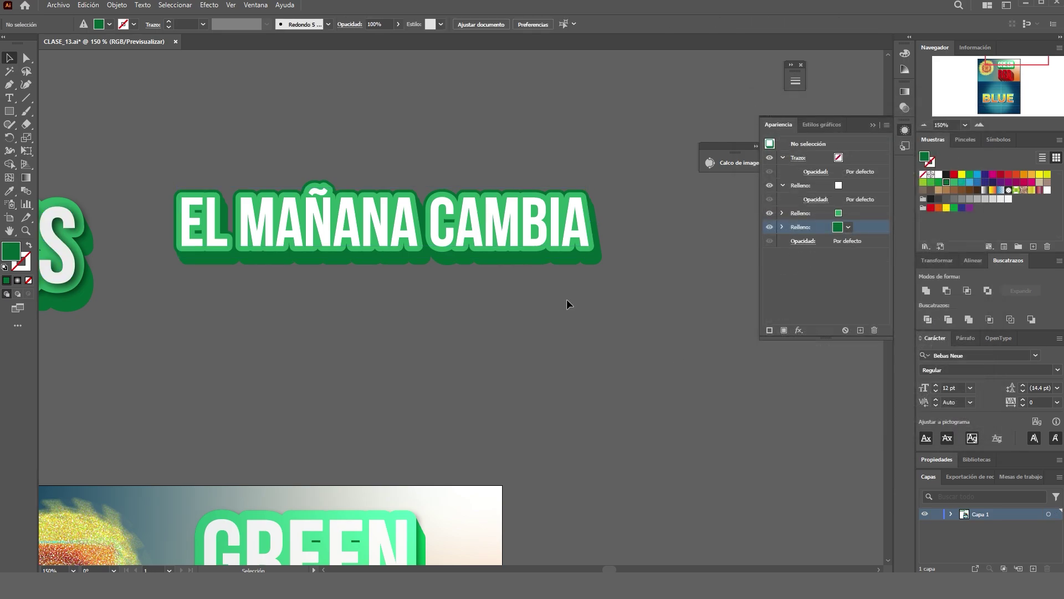
# Add a Drop Shadow effect to the light green fill of the EL MAÑANA CAMBIA text.
pyautogui.scroll(-1, 566, 300)
pyautogui.scroll(-1, 566, 304)
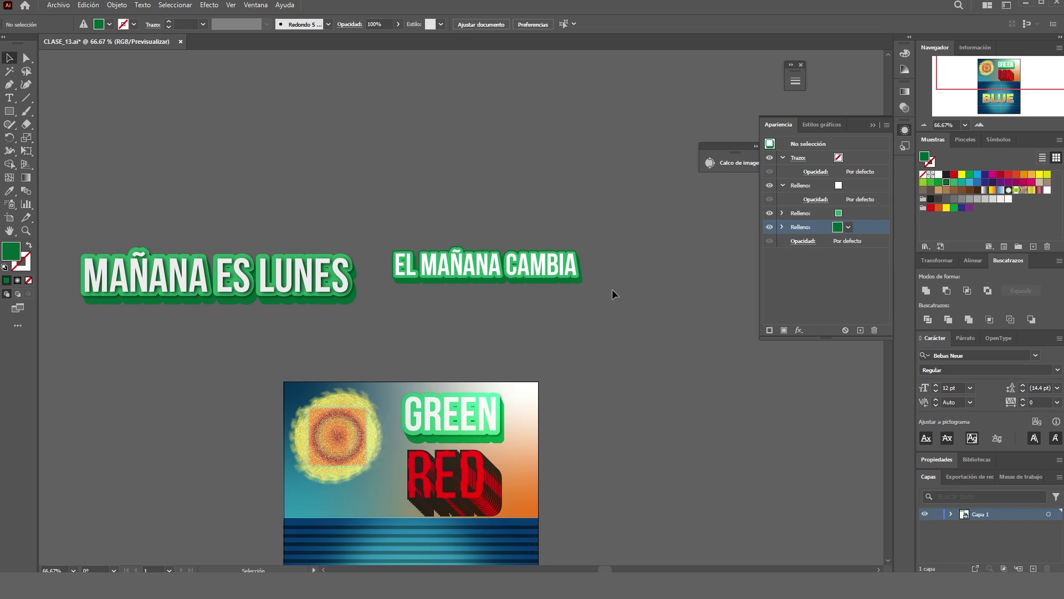
pyautogui.click(554, 265)
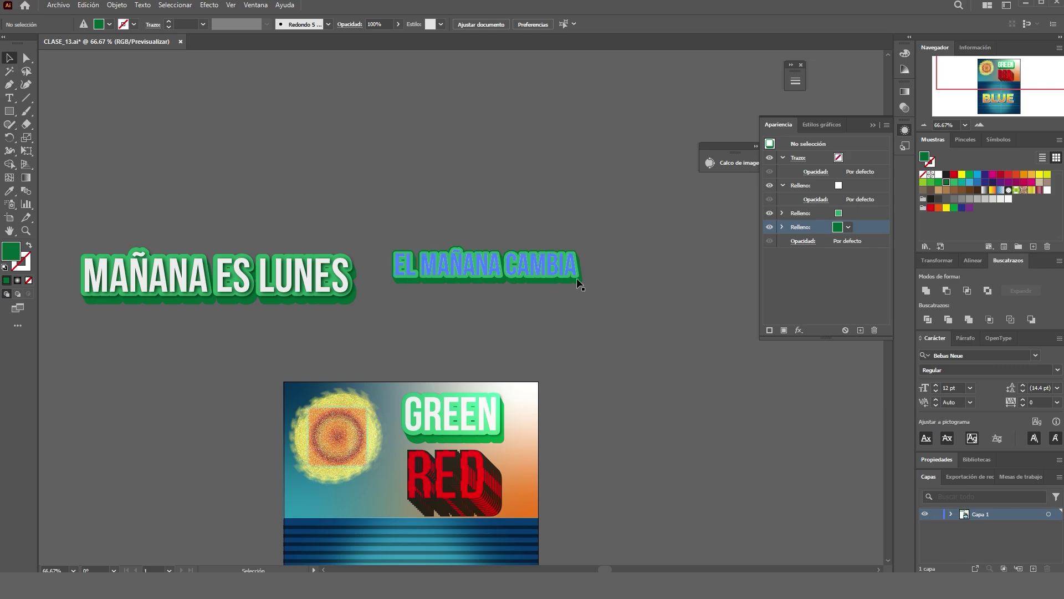
pyautogui.scroll(1, 556, 259)
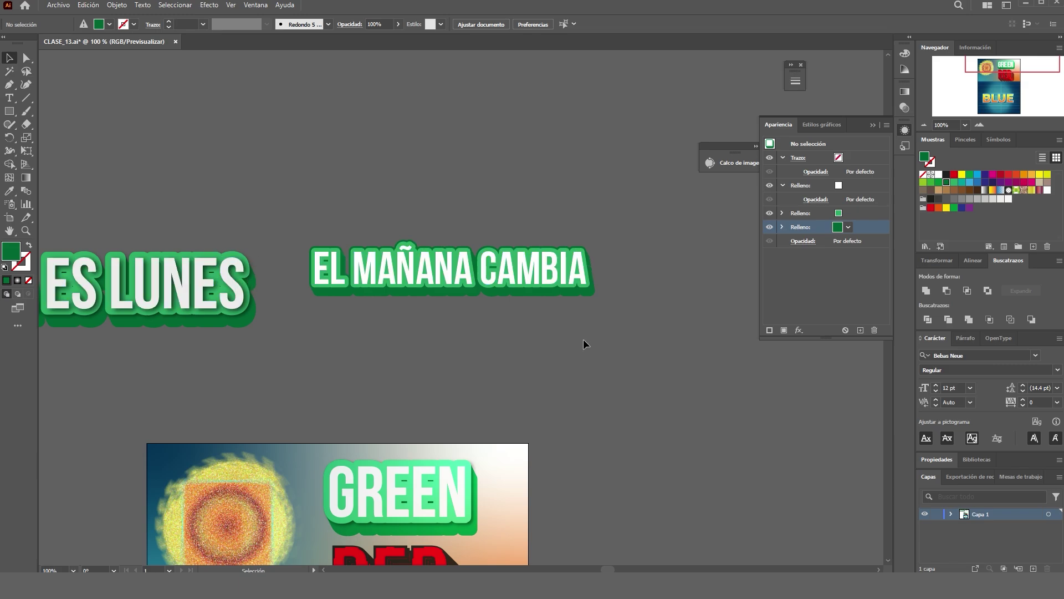
pyautogui.scroll(1, 625, 271)
pyautogui.scroll(-2, 625, 271)
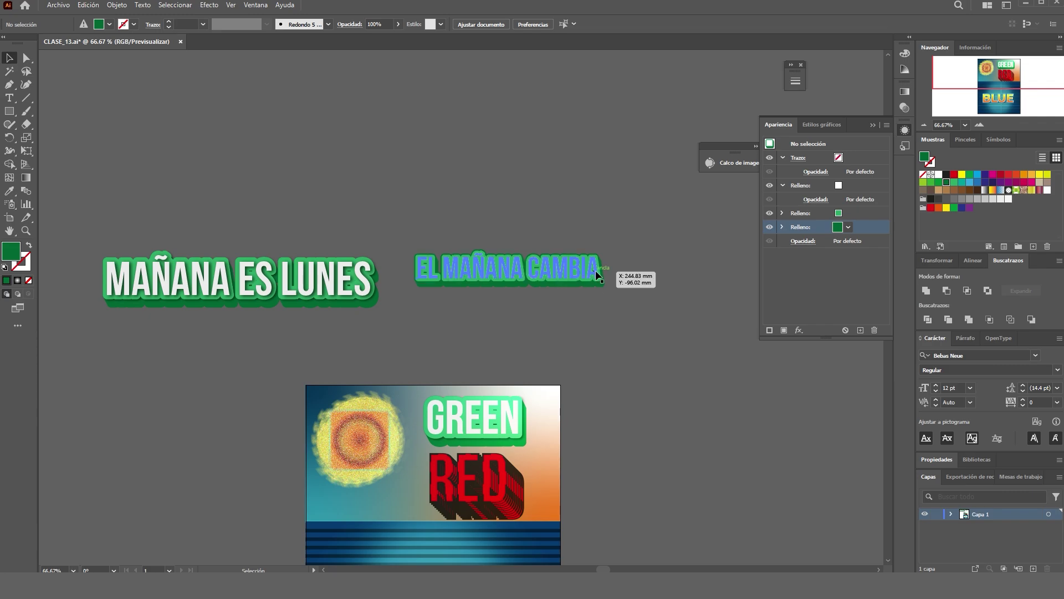
pyautogui.scroll(2, 616, 274)
pyautogui.click(828, 214)
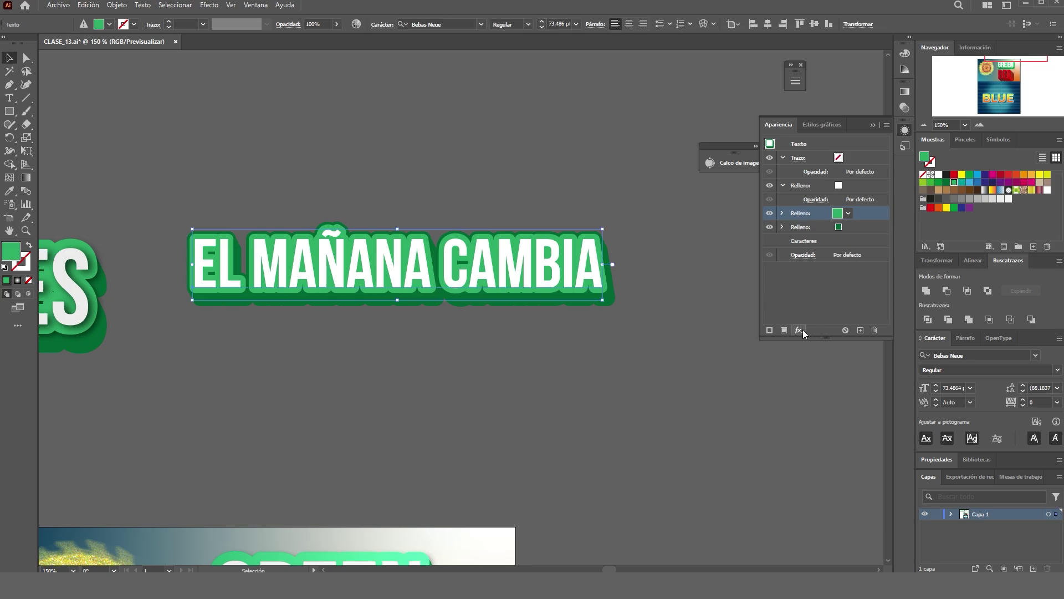
pyautogui.click(799, 330)
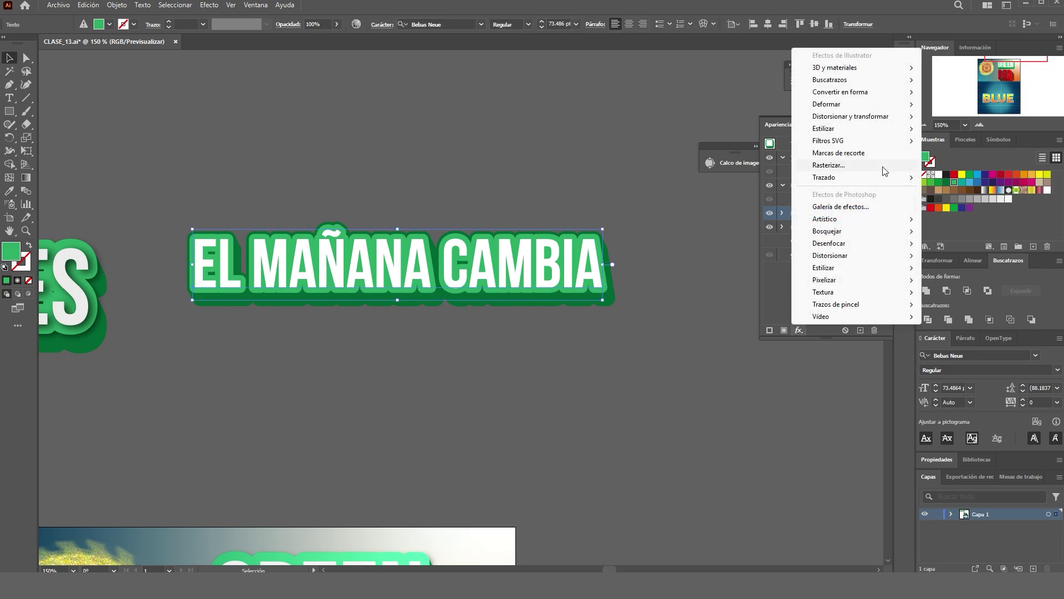
pyautogui.moveTo(887, 133)
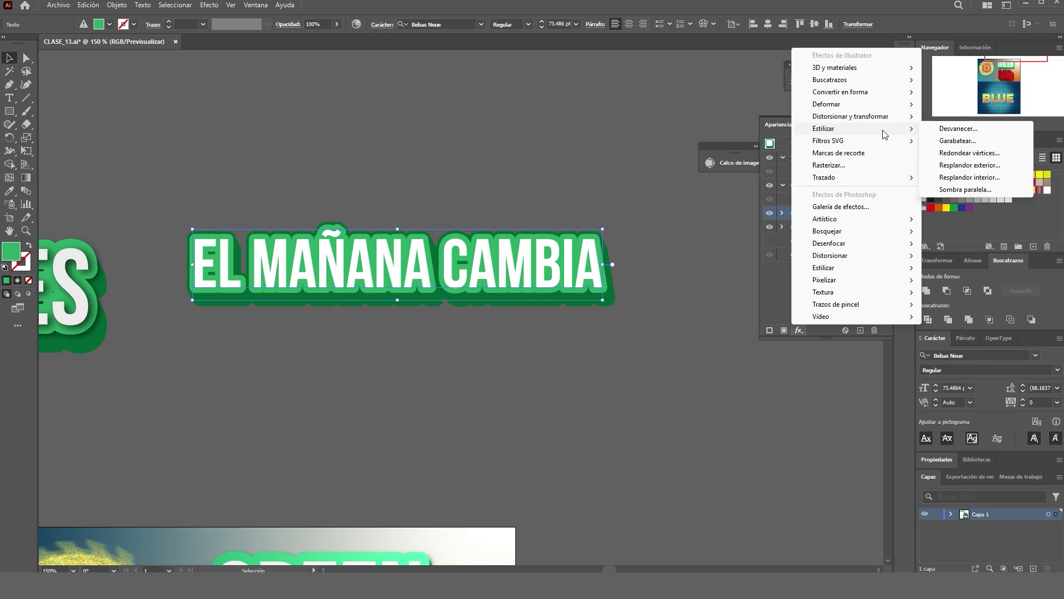
pyautogui.click(973, 190)
# Try 20% shadow opacity, set it to 30%, apply the light green fill's Drop Shadow and deselect the text.
pyautogui.moveTo(692, 104); pyautogui.dragTo(790, 108)
pyautogui.keyDown('shift'); pyautogui.click(753, 153); pyautogui.keyUp('shift')
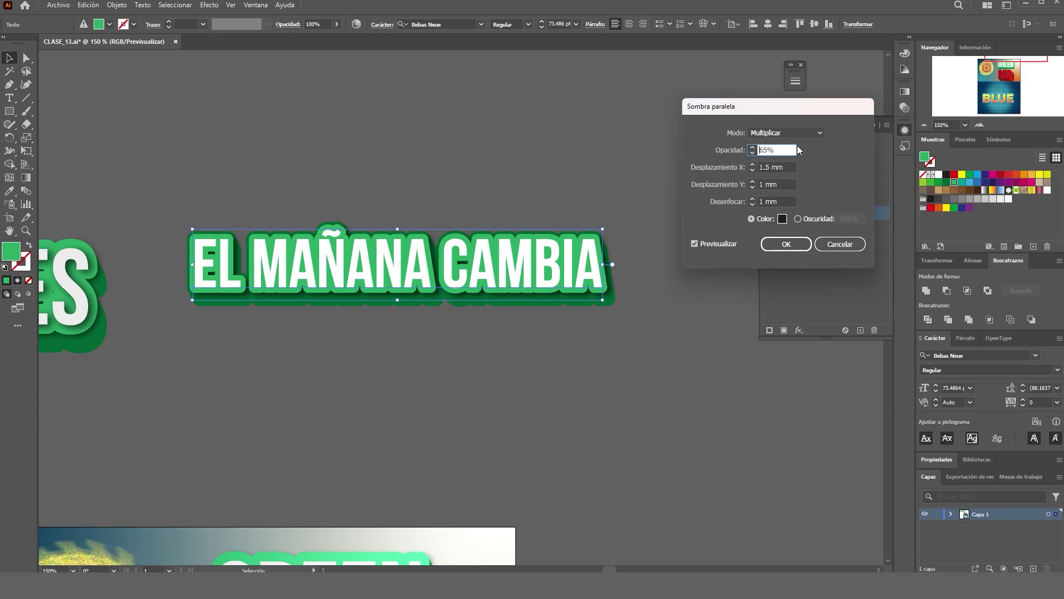
pyautogui.moveTo(785, 148); pyautogui.dragTo(735, 148)
pyautogui.write('20')
pyautogui.click(785, 167)
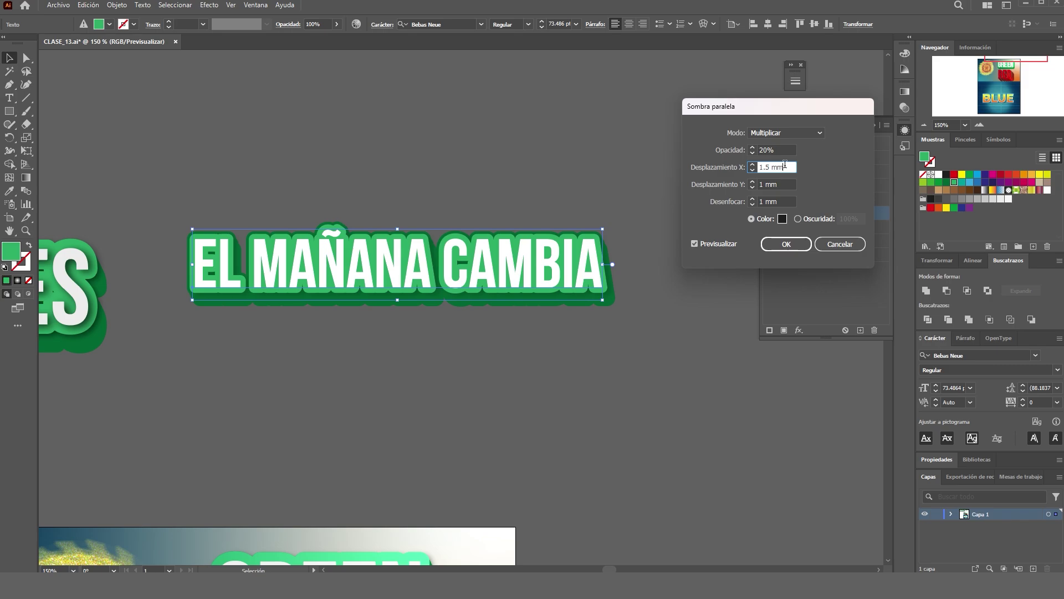
pyautogui.moveTo(784, 148); pyautogui.dragTo(696, 130)
pyautogui.write('0')
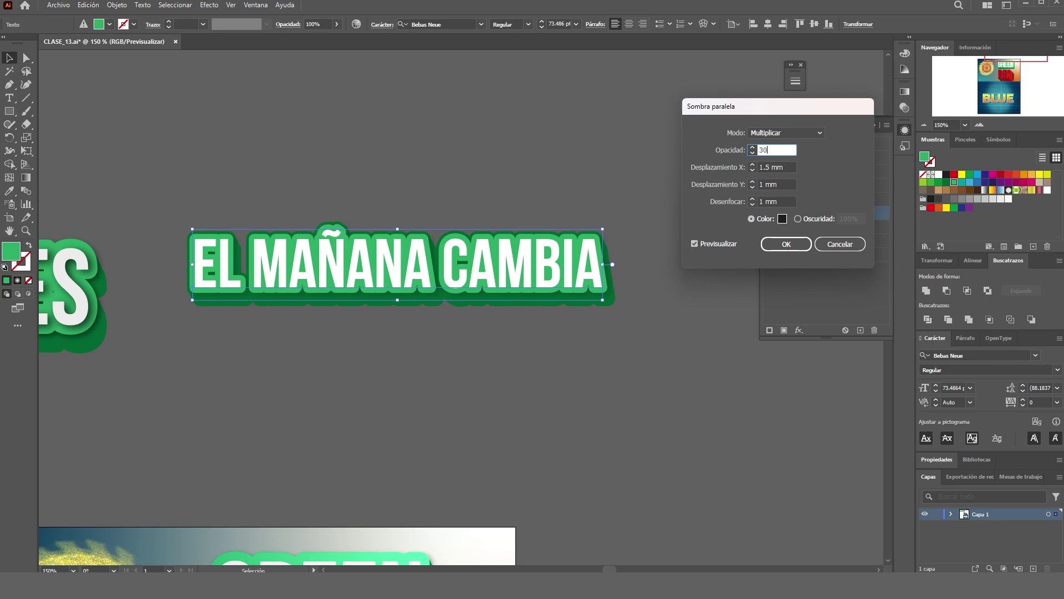
pyautogui.click(787, 167)
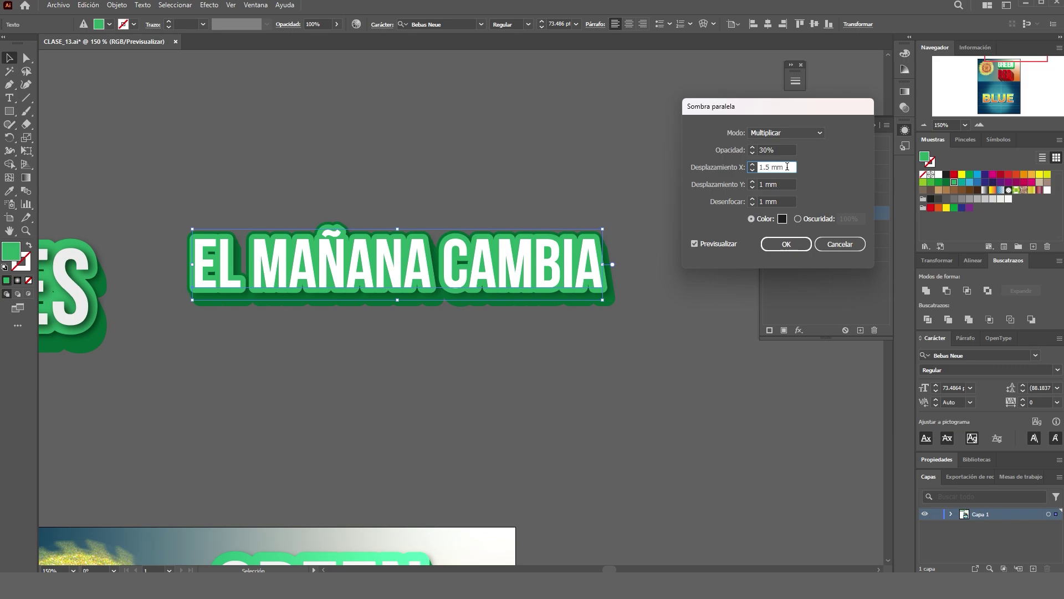
pyautogui.click(801, 240)
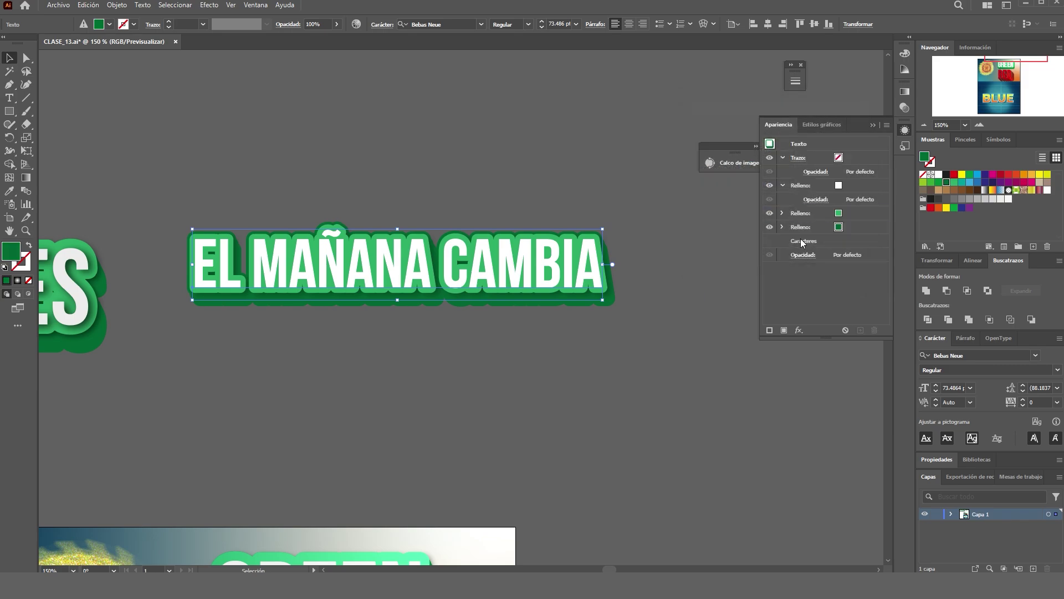
pyautogui.click(647, 259)
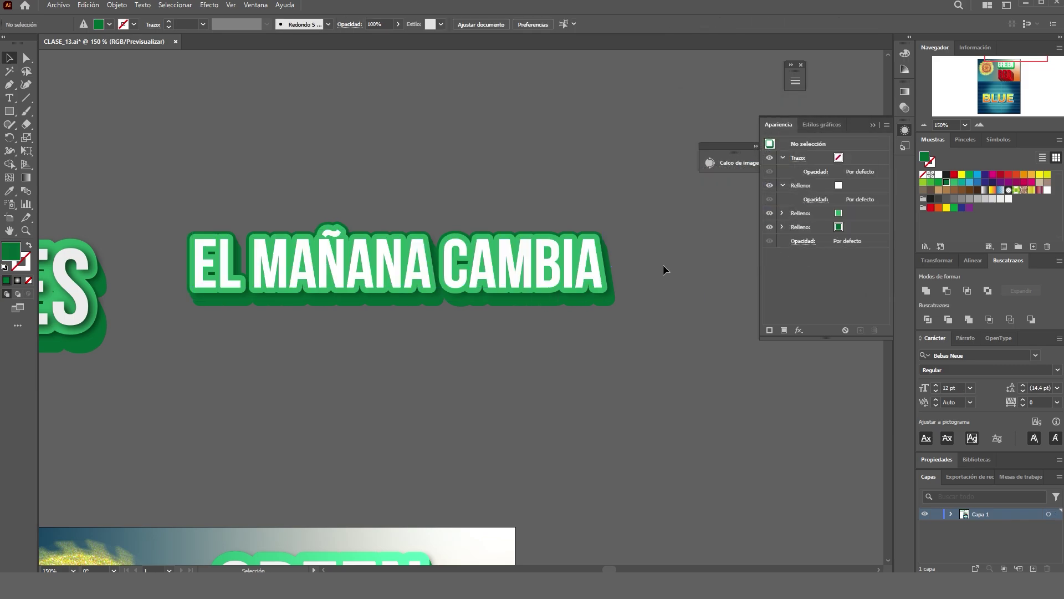
pyautogui.click(797, 185)
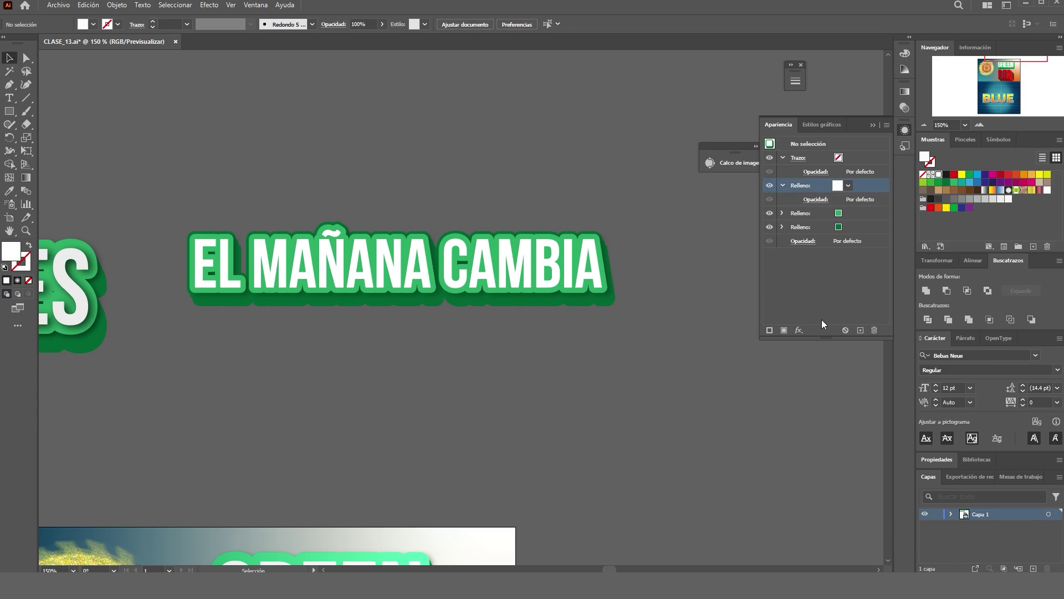
pyautogui.click(799, 330)
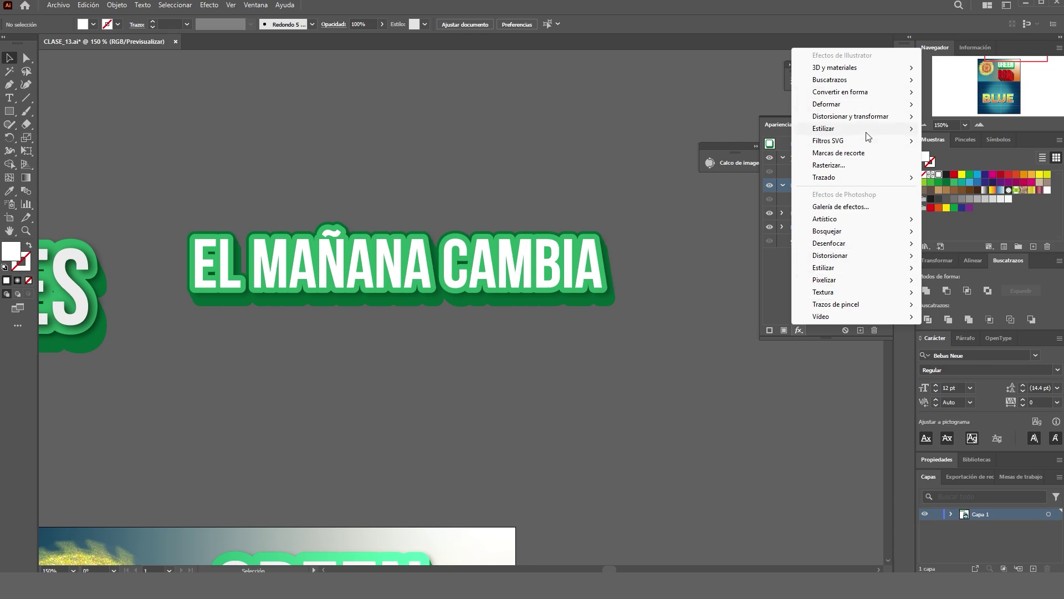
pyautogui.moveTo(869, 132)
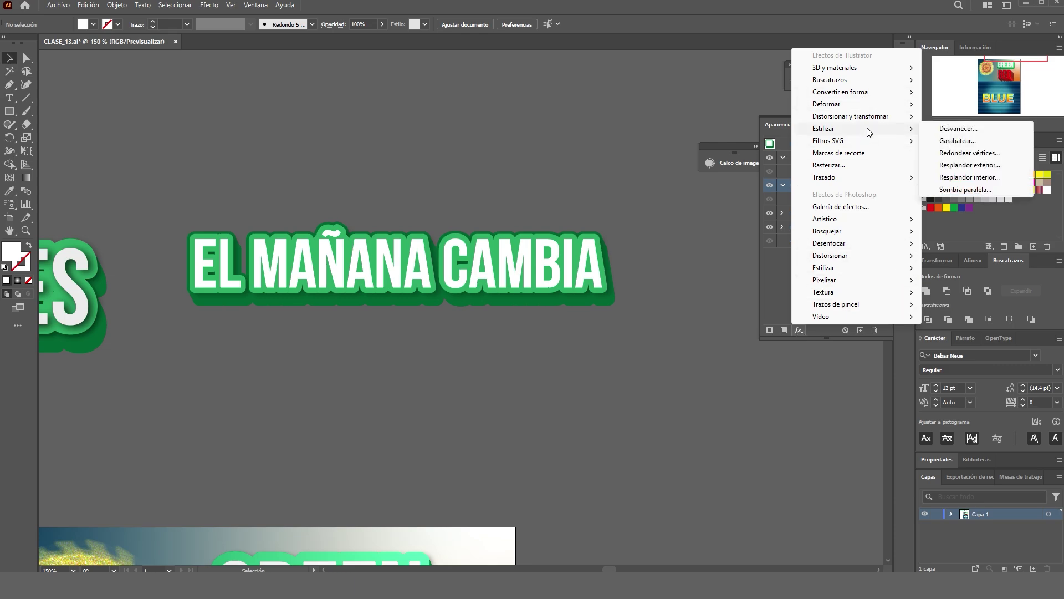
pyautogui.click(970, 189)
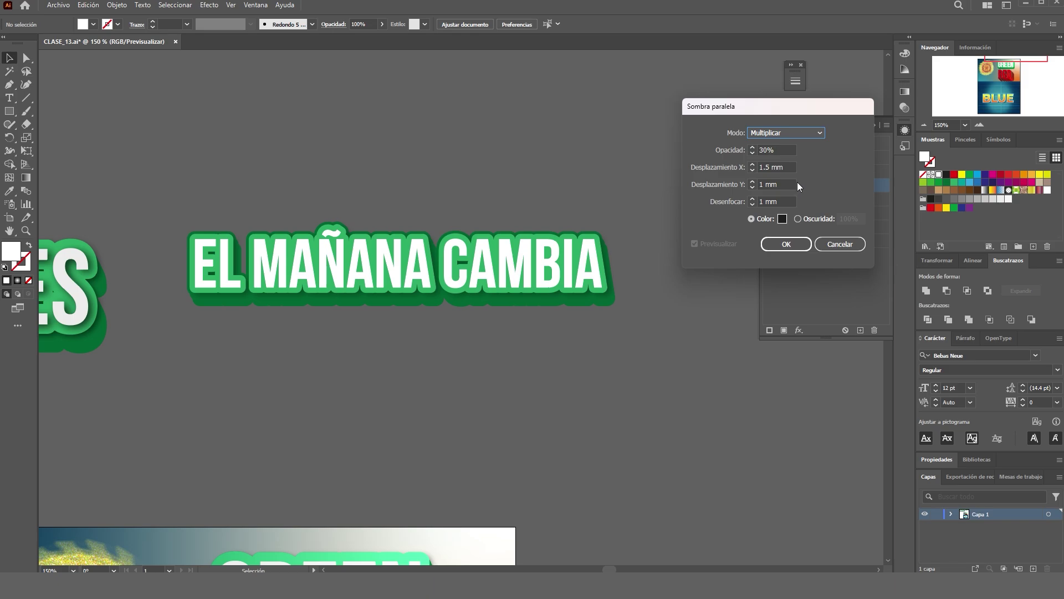
pyautogui.click(830, 244)
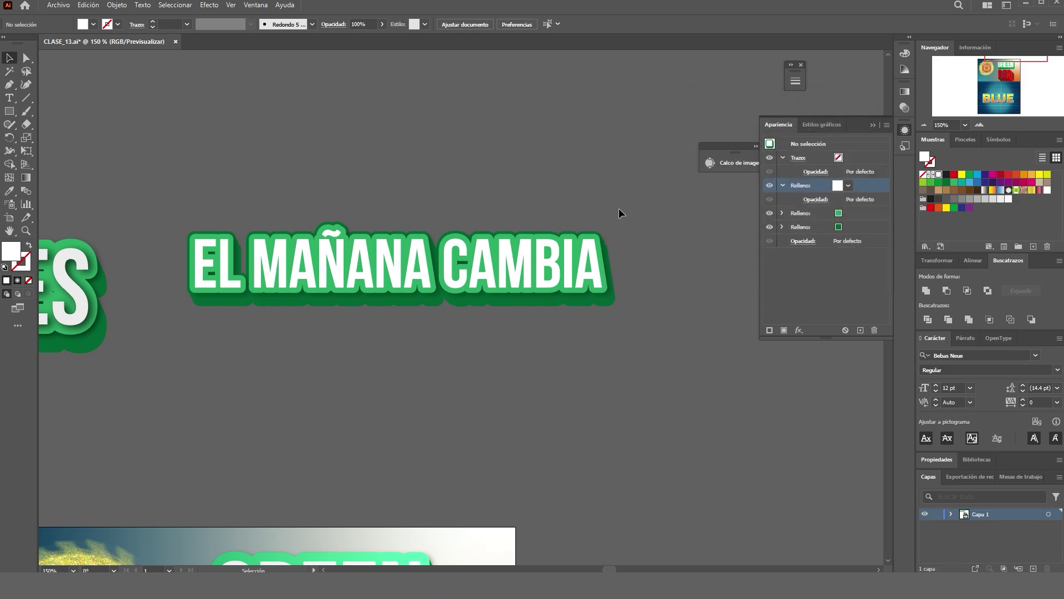
# Apply a Drop Shadow to the EL MAÑANA CAMBIA text's white fill with 30% opacity, 1.5 mm X offset, 1 mm Y offset and 1 mm blur.
pyautogui.click(559, 261)
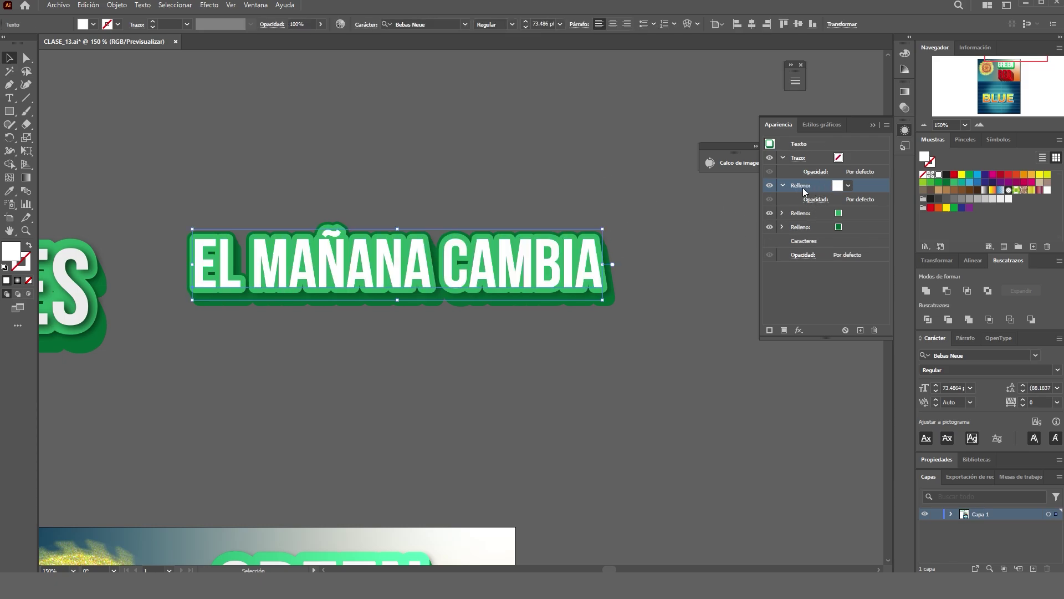
pyautogui.click(798, 330)
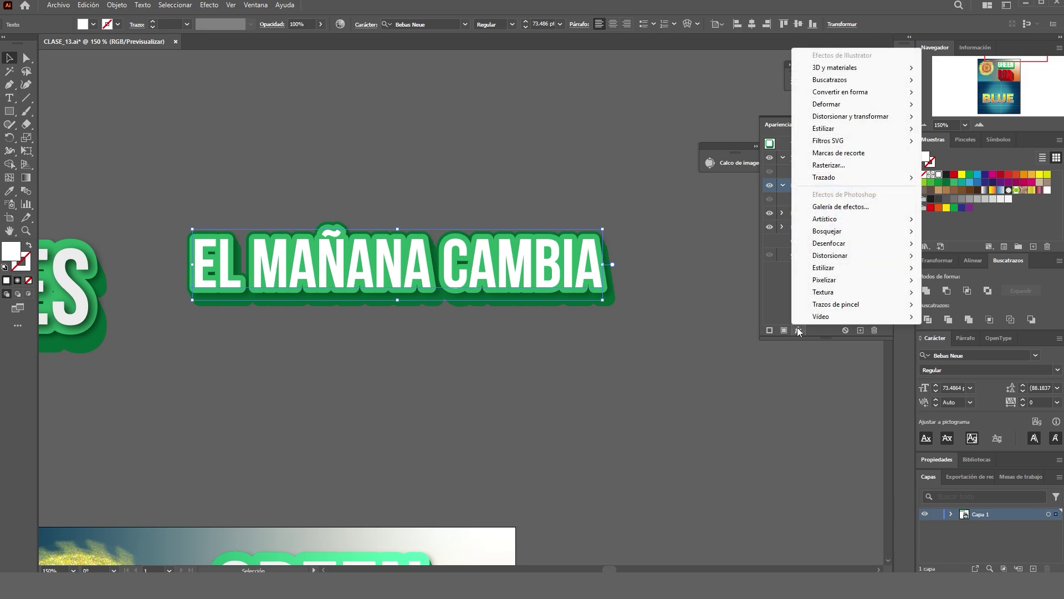
pyautogui.moveTo(861, 131)
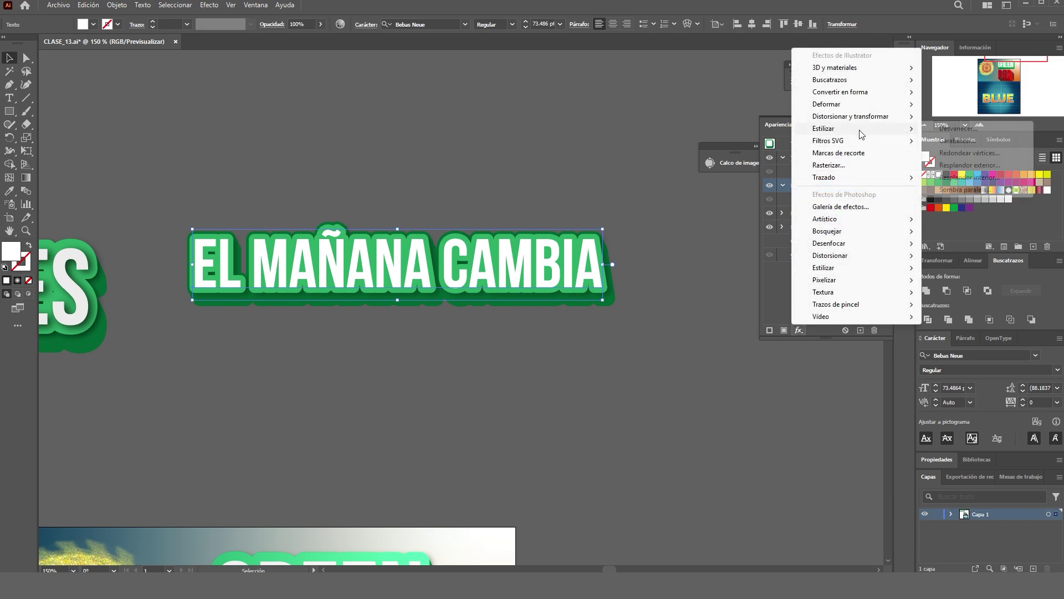
pyautogui.click(987, 189)
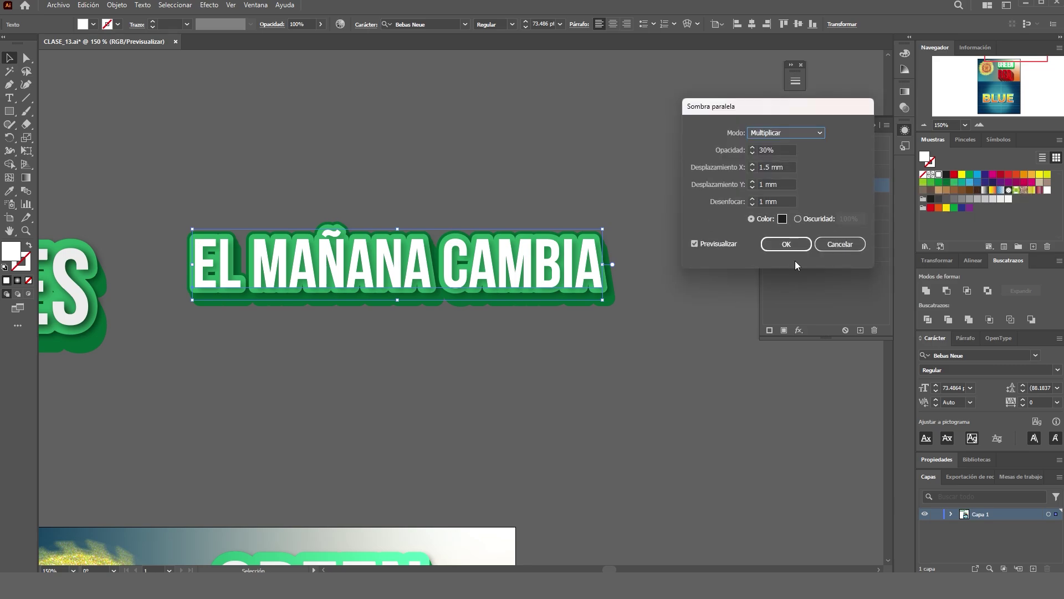
pyautogui.click(786, 245)
pyautogui.click(667, 294)
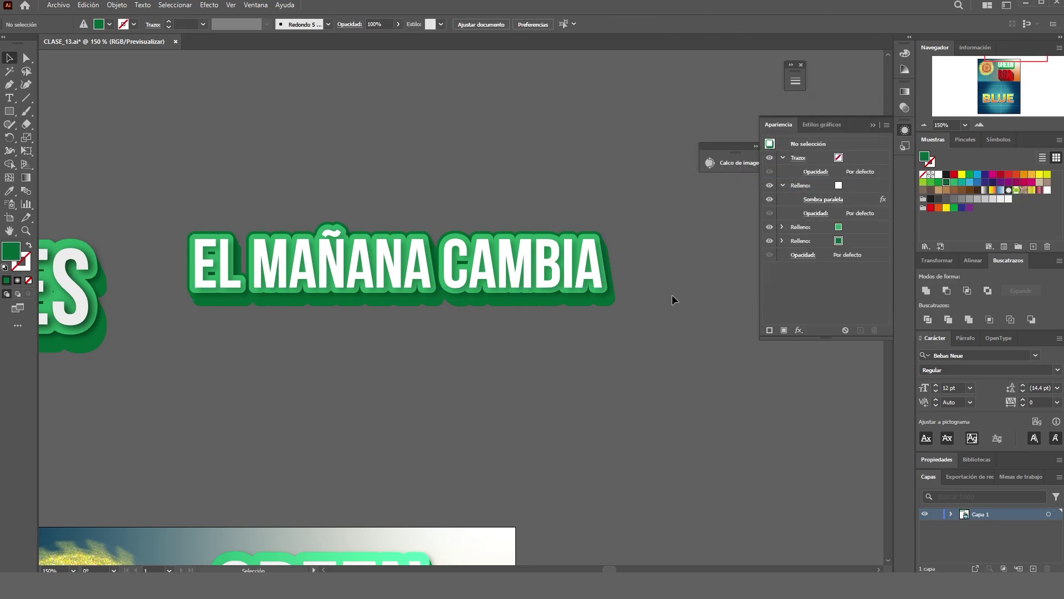
# Reposition the EL MAÑANA CAMBIA text on the empty canvas, slightly above and to the right of MAÑANA ES LUNES.
pyautogui.scroll(-2, 620, 279)
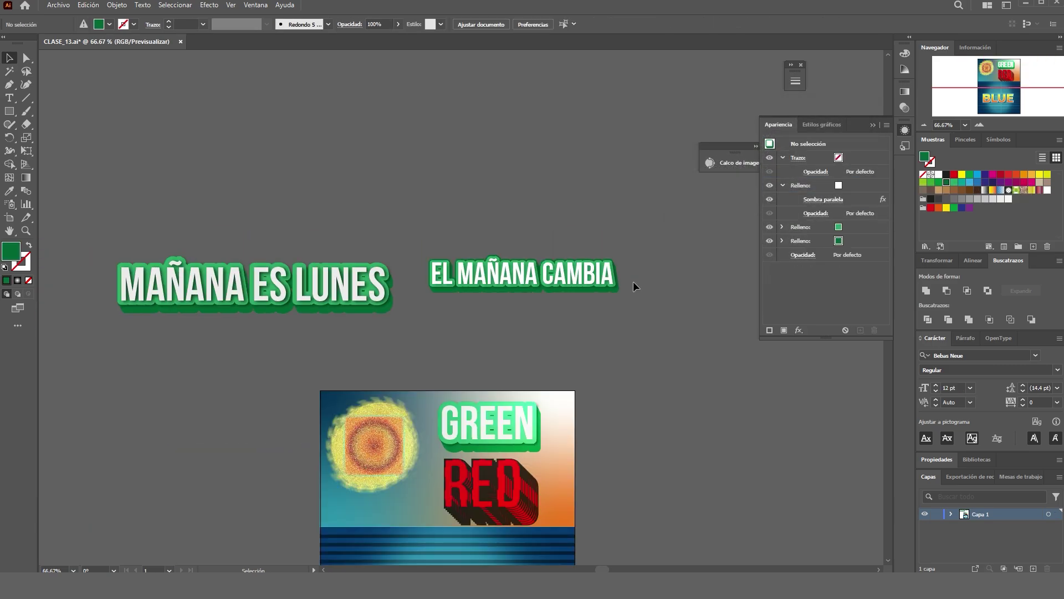
pyautogui.moveTo(613, 280); pyautogui.dragTo(603, 169)
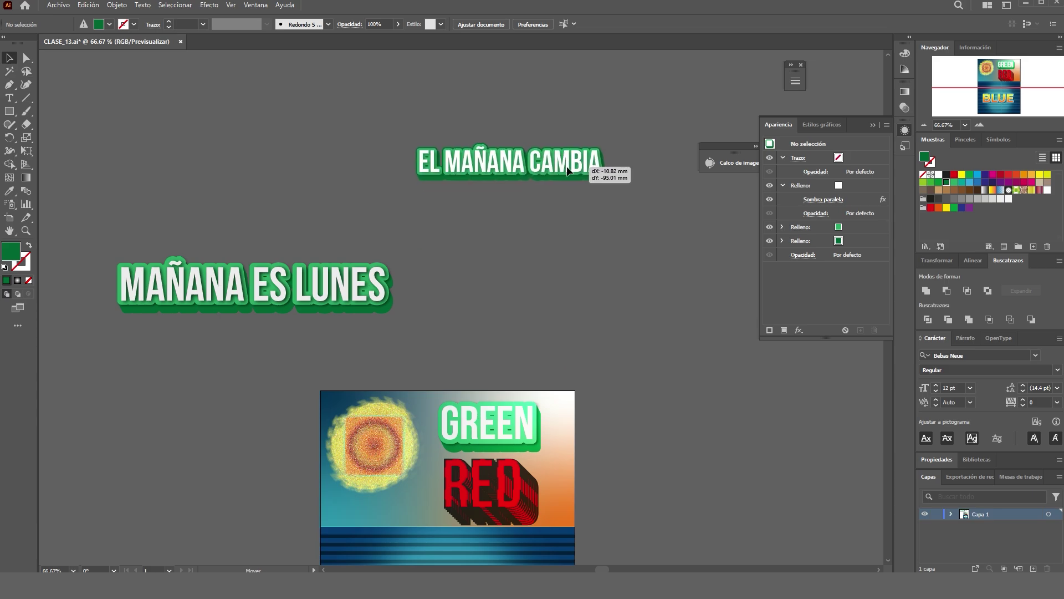
pyautogui.click(567, 258)
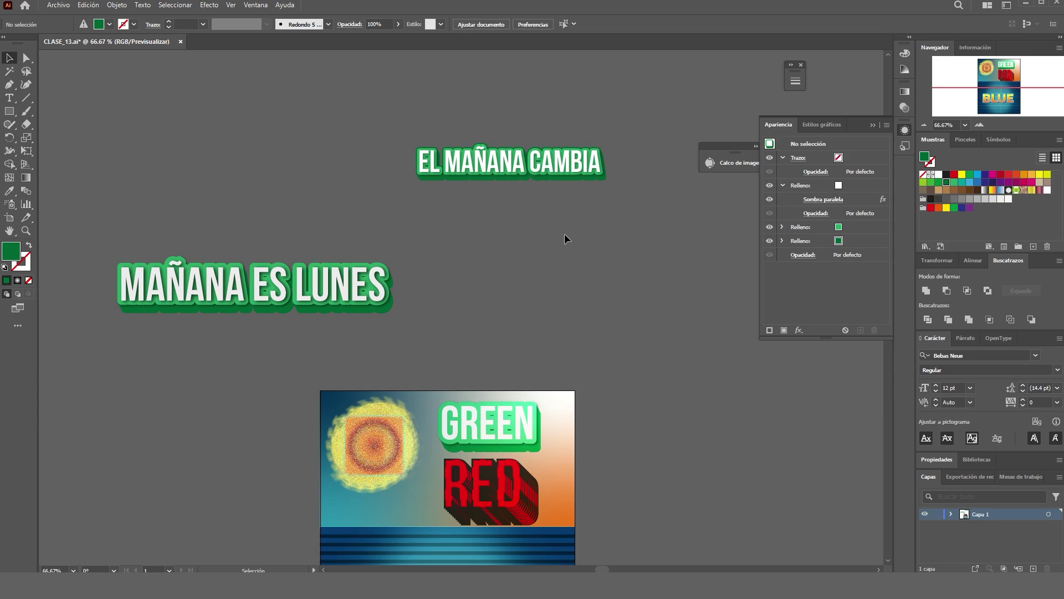
pyautogui.scroll(-3, 564, 238)
pyautogui.moveTo(567, 94); pyautogui.dragTo(610, 233)
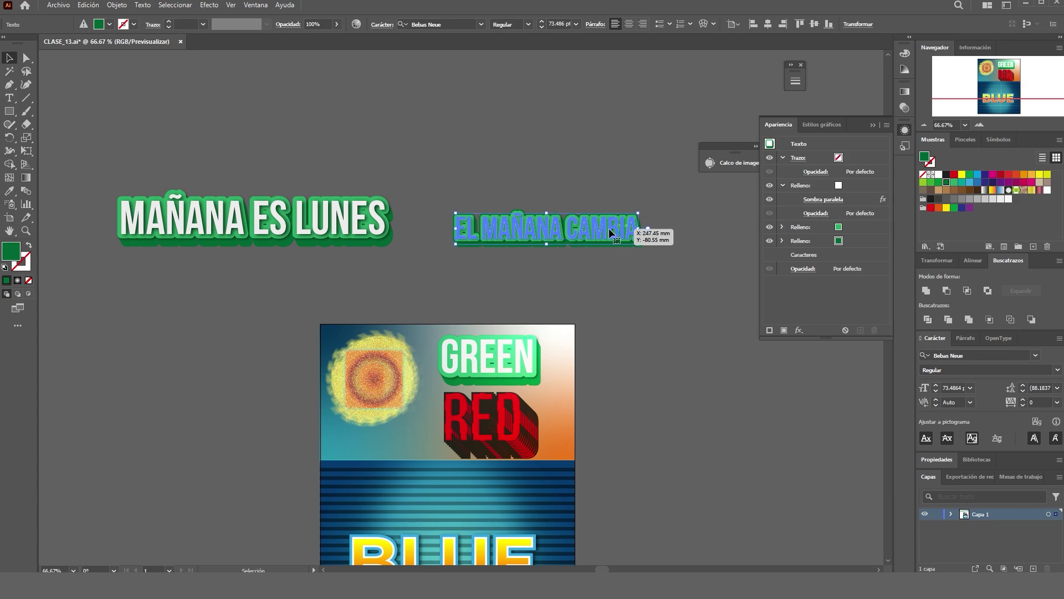
pyautogui.moveTo(610, 229)
pyautogui.mouseDown()
pyautogui.moveTo(596, 184)
pyautogui.moveTo(596, 224)
pyautogui.mouseUp()
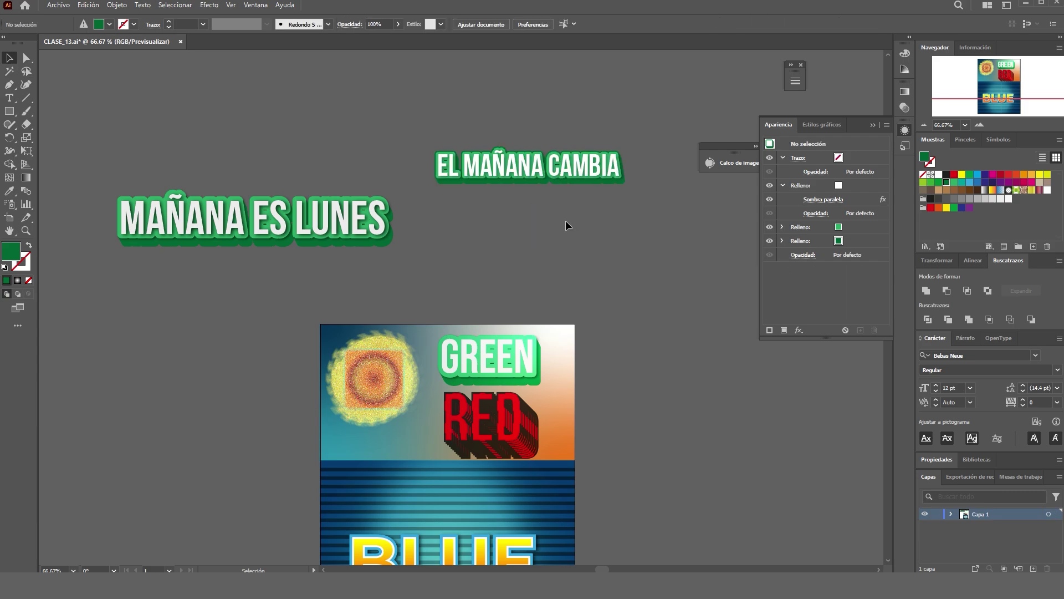
# Store the EL MAÑANA CAMBIA text's appearance as a new graphic style and save the document.
pyautogui.click(826, 125)
pyautogui.click(583, 167)
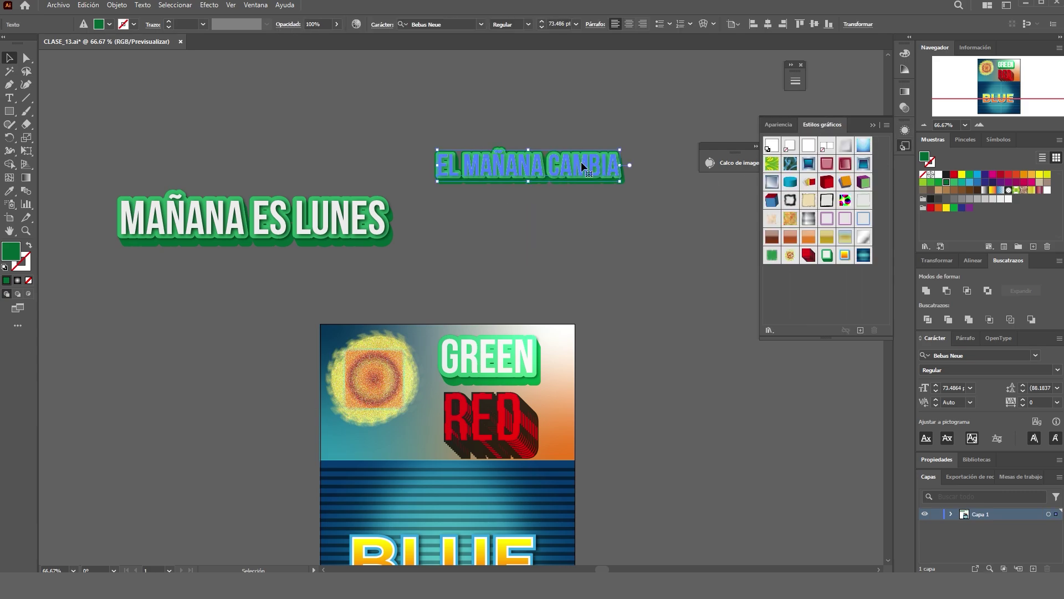
pyautogui.click(860, 330)
pyautogui.click(641, 285)
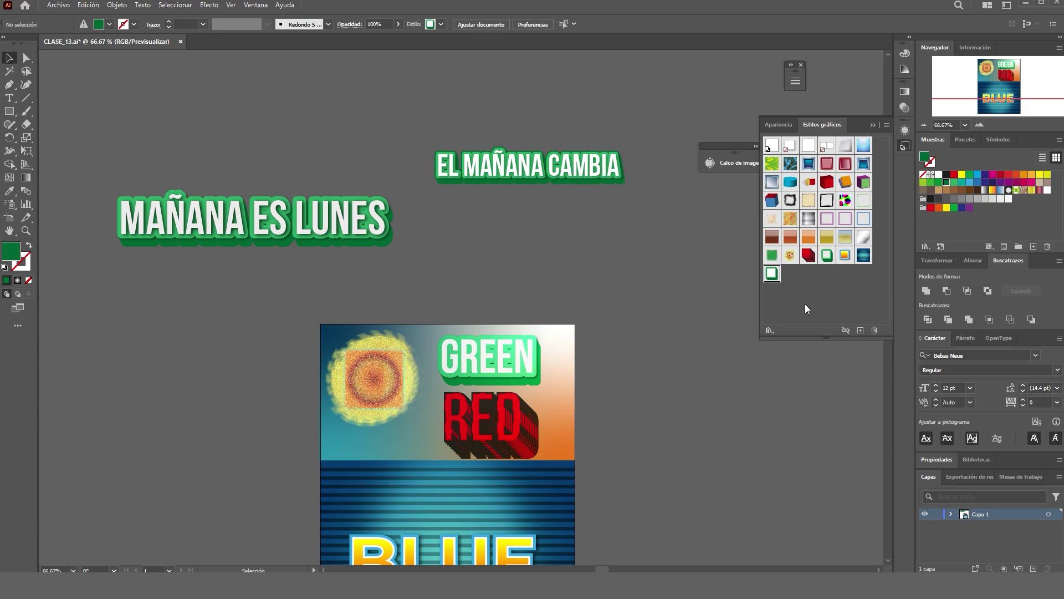
pyautogui.hotkey('ctrl', 's')
# Enlarge the EL MAÑANA CAMBIA text to about 113 pt, move it down to just above the artboard and deselect it.
pyautogui.click(606, 170)
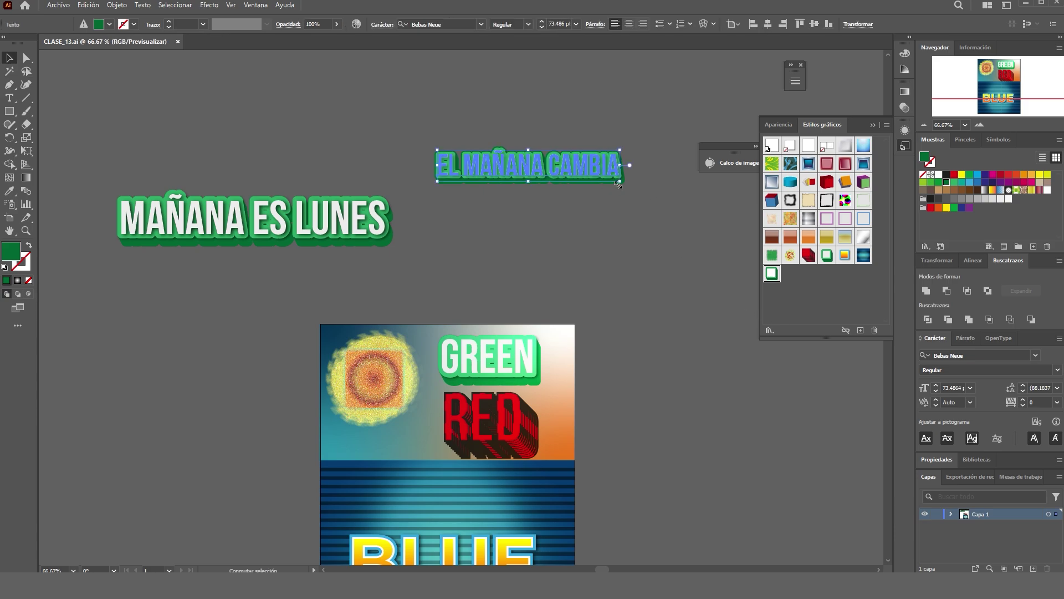
pyautogui.moveTo(620, 181); pyautogui.dragTo(720, 263)
pyautogui.moveTo(609, 171); pyautogui.dragTo(588, 255)
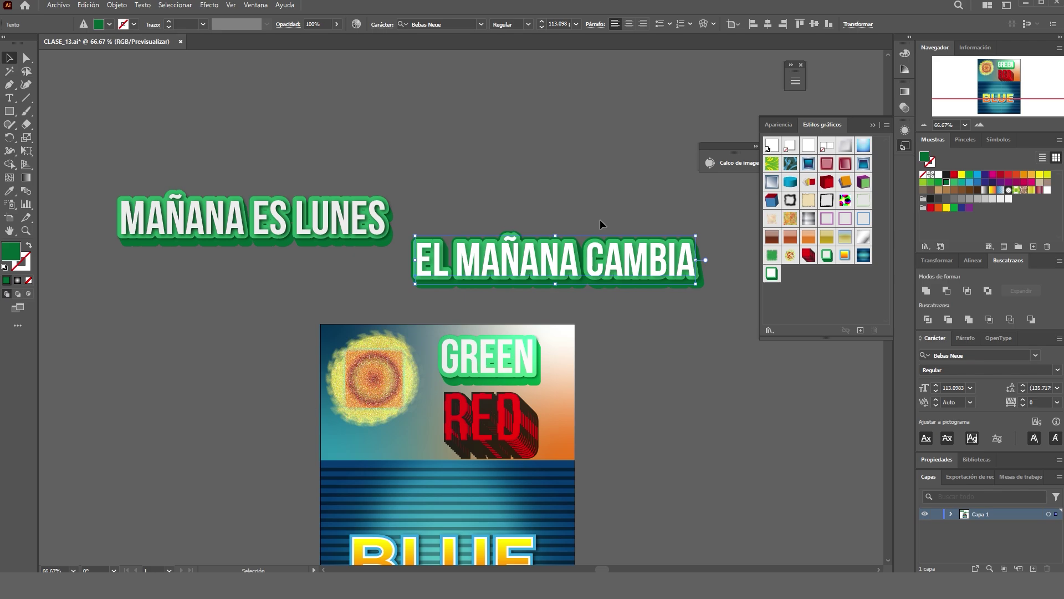
pyautogui.click(634, 338)
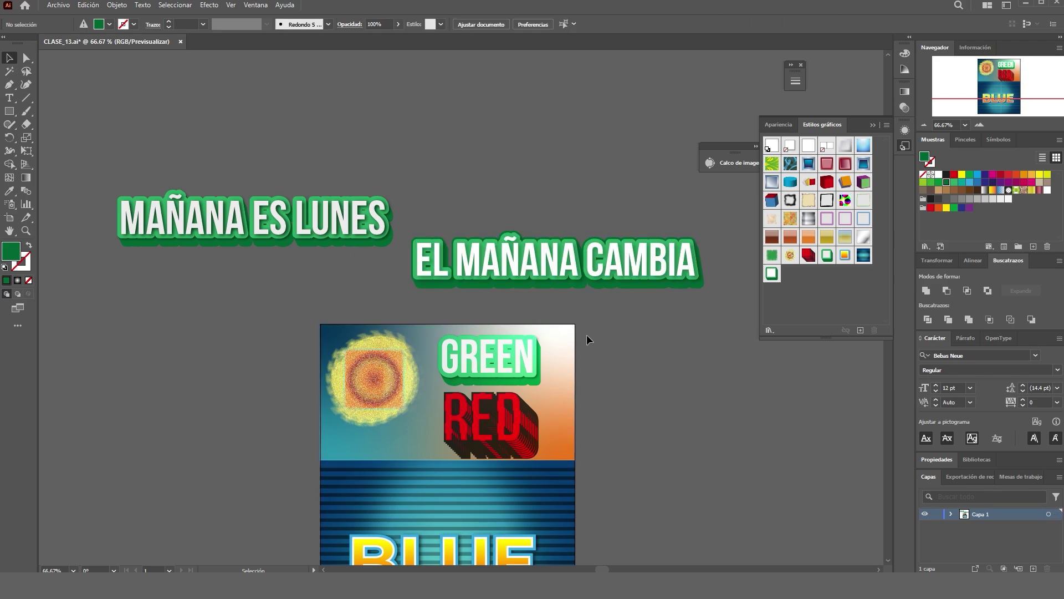
pyautogui.moveTo(626, 254); pyautogui.dragTo(626, 254)
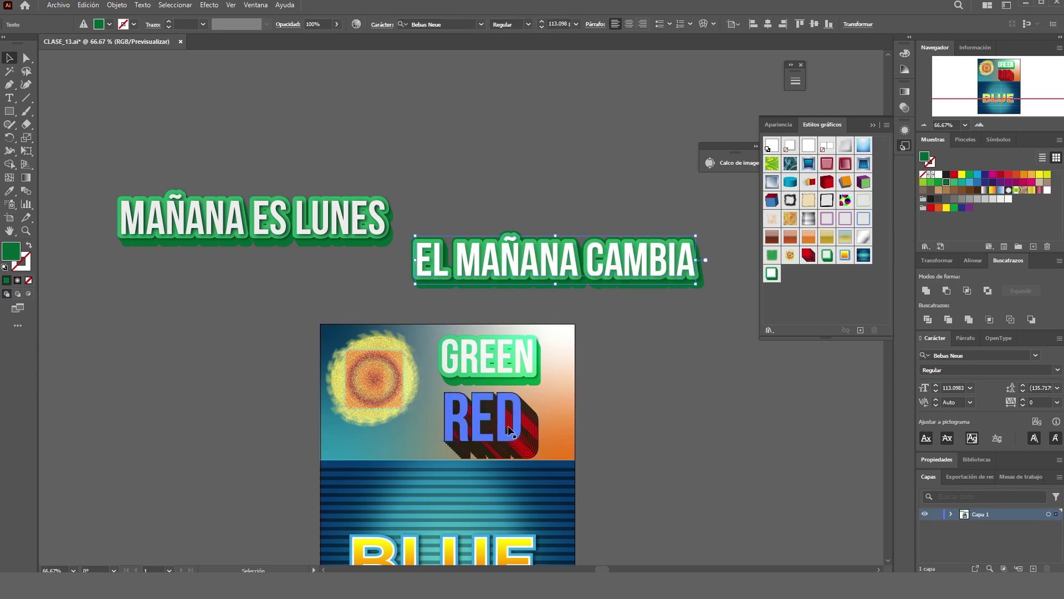
pyautogui.click(641, 397)
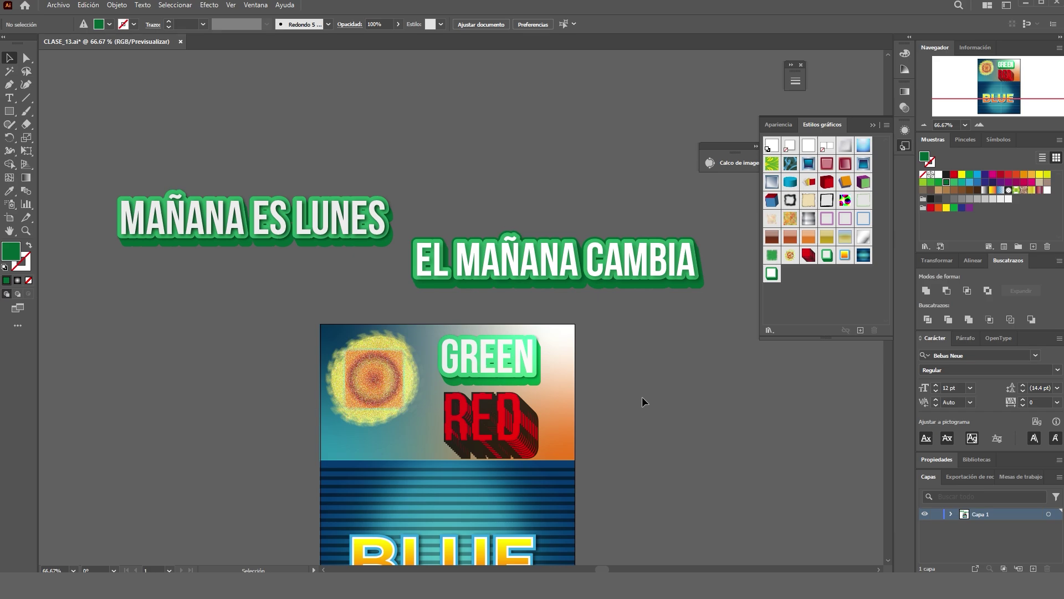
# Save the document.
pyautogui.hotkey('ctrl', 's')
# Try the red extruded, green textured and yellow patterned graphic styles on the EL MAÑANA CAMBIA text.
pyautogui.click(660, 255)
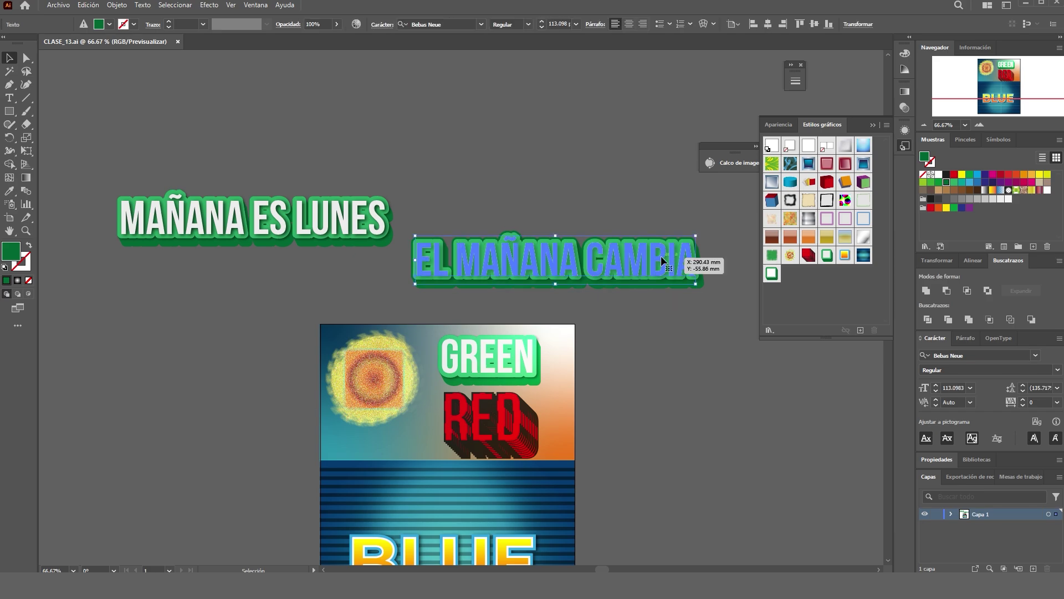
pyautogui.click(808, 255)
pyautogui.click(567, 194)
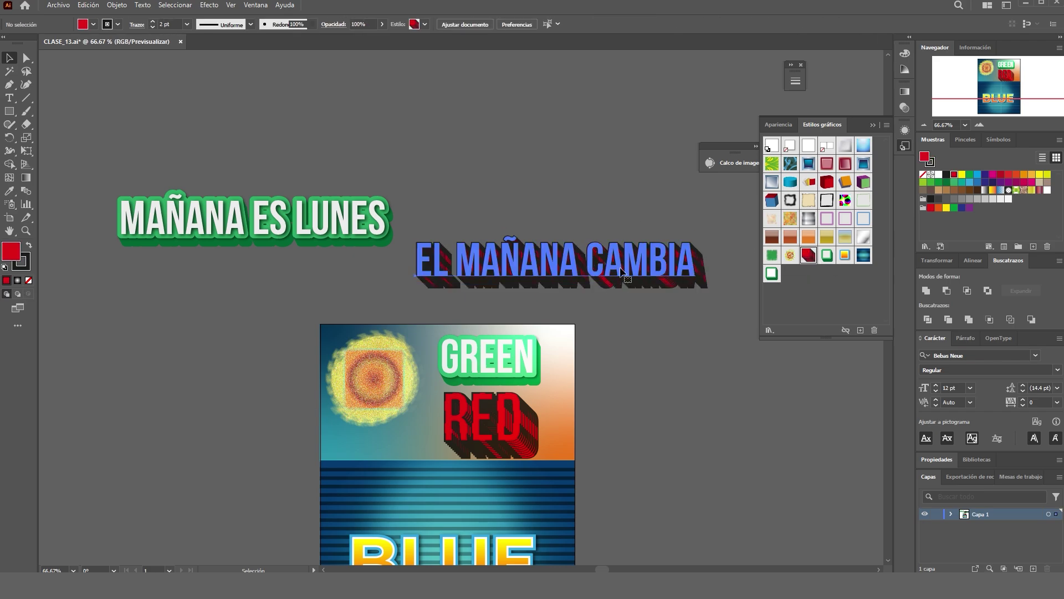
pyautogui.click(621, 271)
pyautogui.click(772, 255)
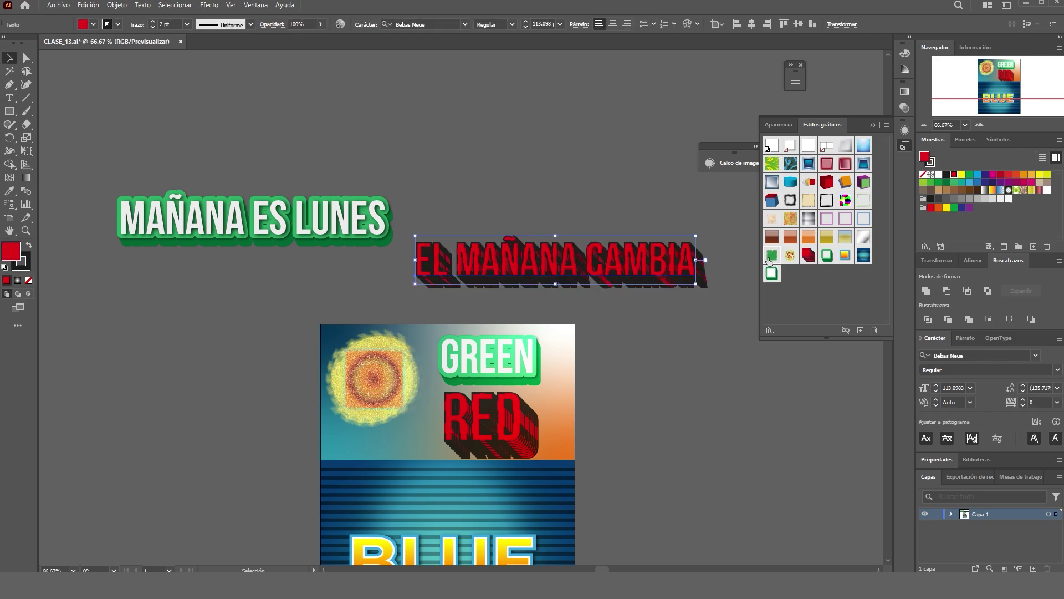
pyautogui.click(687, 344)
pyautogui.click(692, 265)
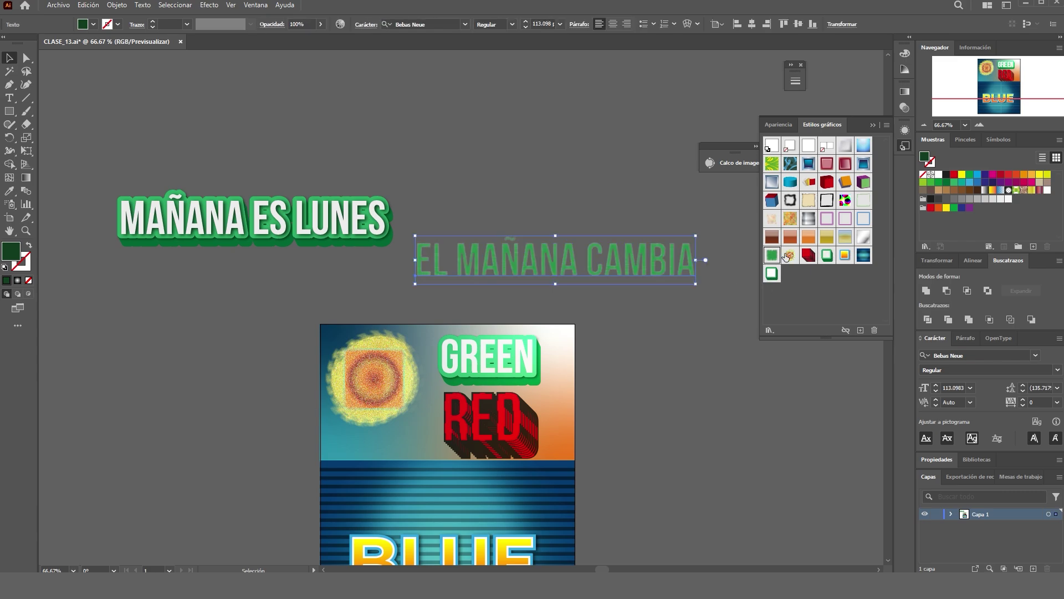
pyautogui.click(790, 219)
pyautogui.click(547, 209)
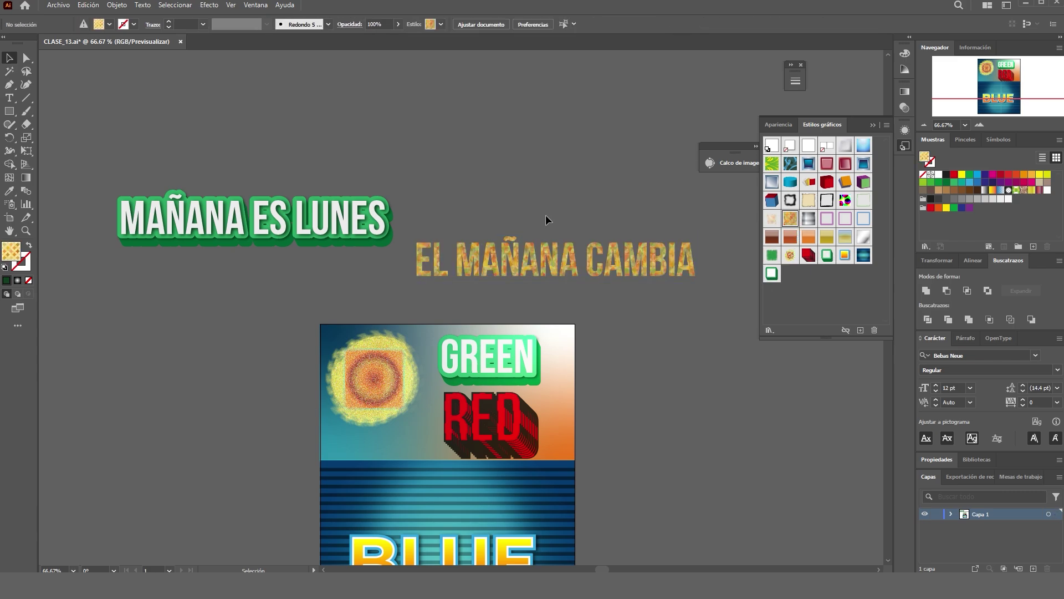
# Apply the red 3D graphic style to the EL MAÑANA CAMBIA text and deselect it.
pyautogui.click(643, 261)
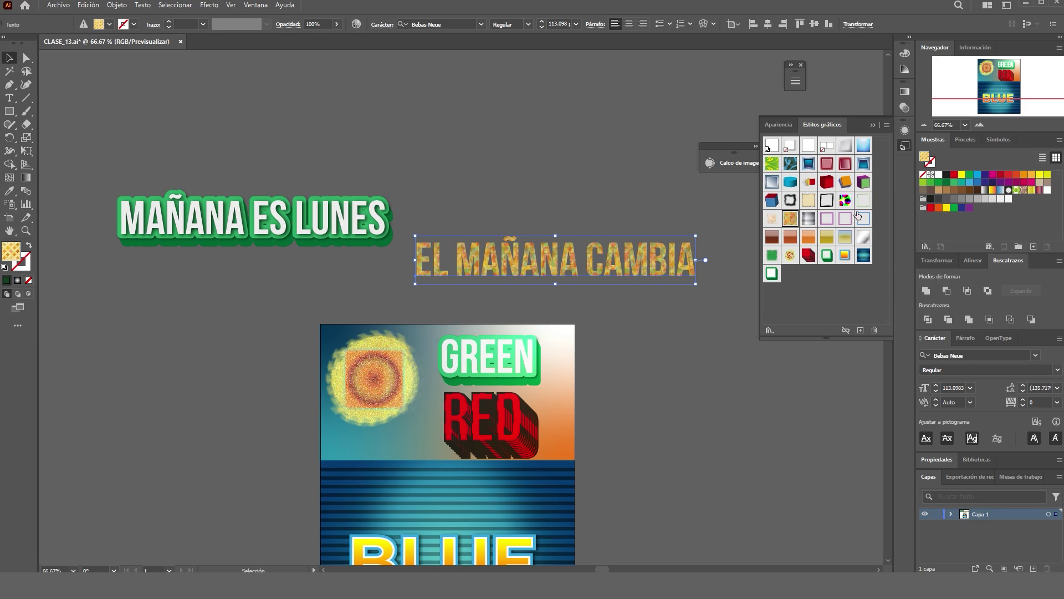
pyautogui.click(826, 182)
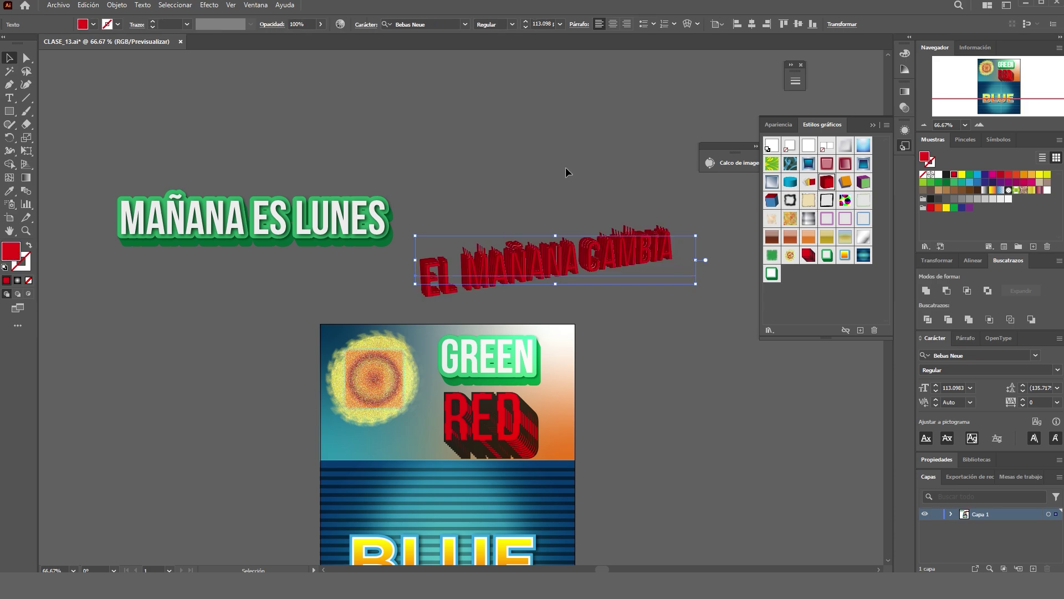
pyautogui.click(566, 166)
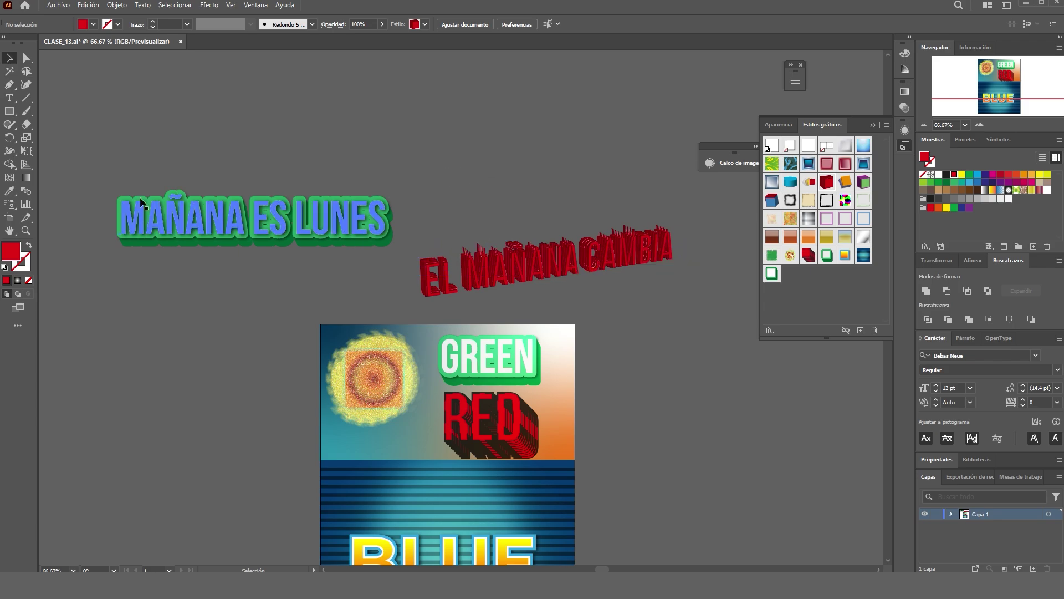
# Draw a hexagon about 102 mm wide and 88 mm high beside the artboard and apply the newest green-and-white graphic style.
pyautogui.click(10, 113)
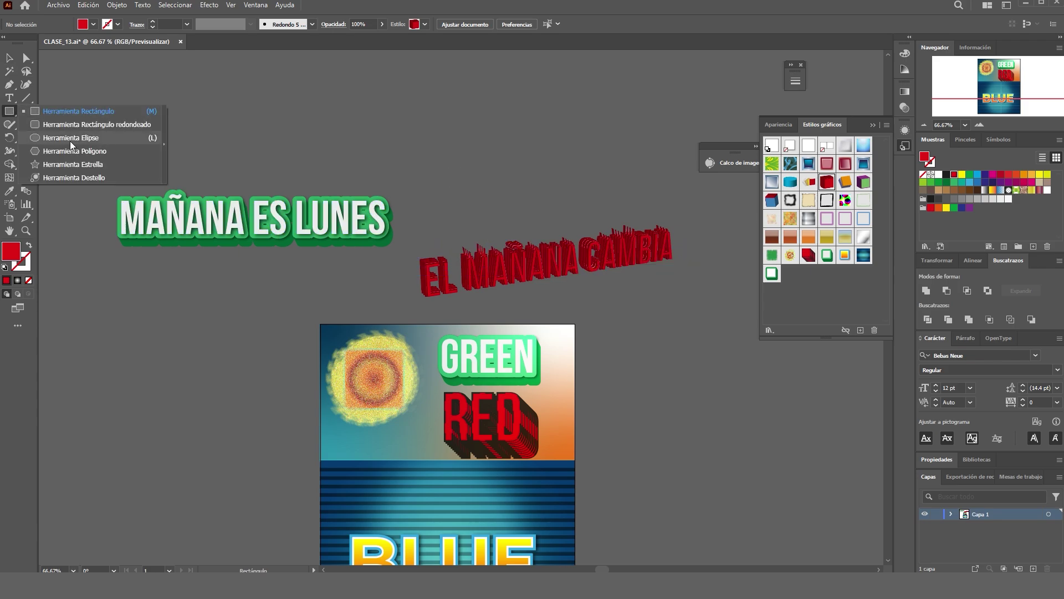
pyautogui.click(75, 151)
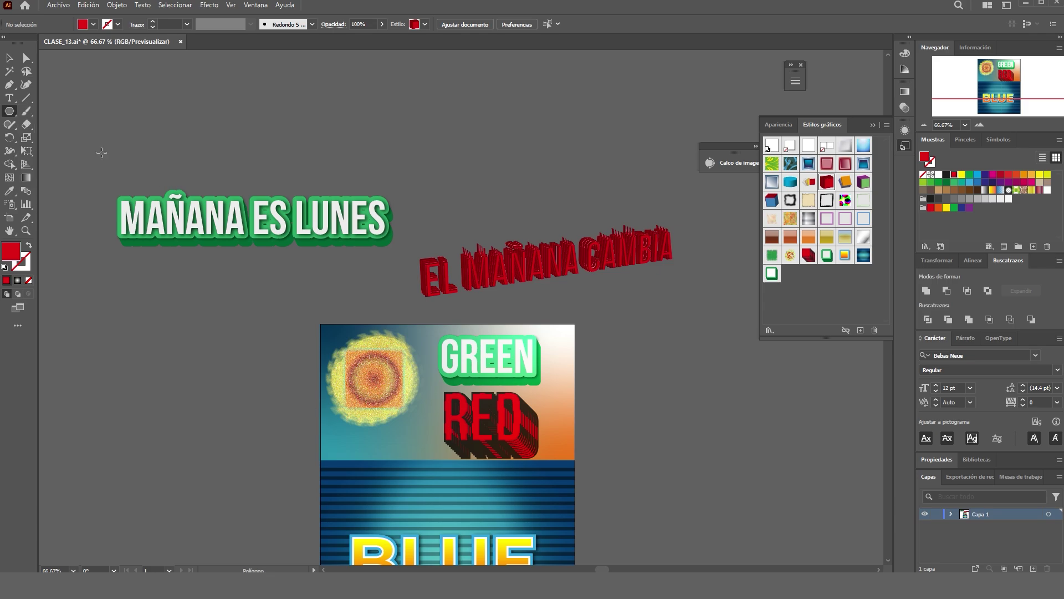
pyautogui.moveTo(473, 126); pyautogui.dragTo(378, 272)
pyautogui.press('v')
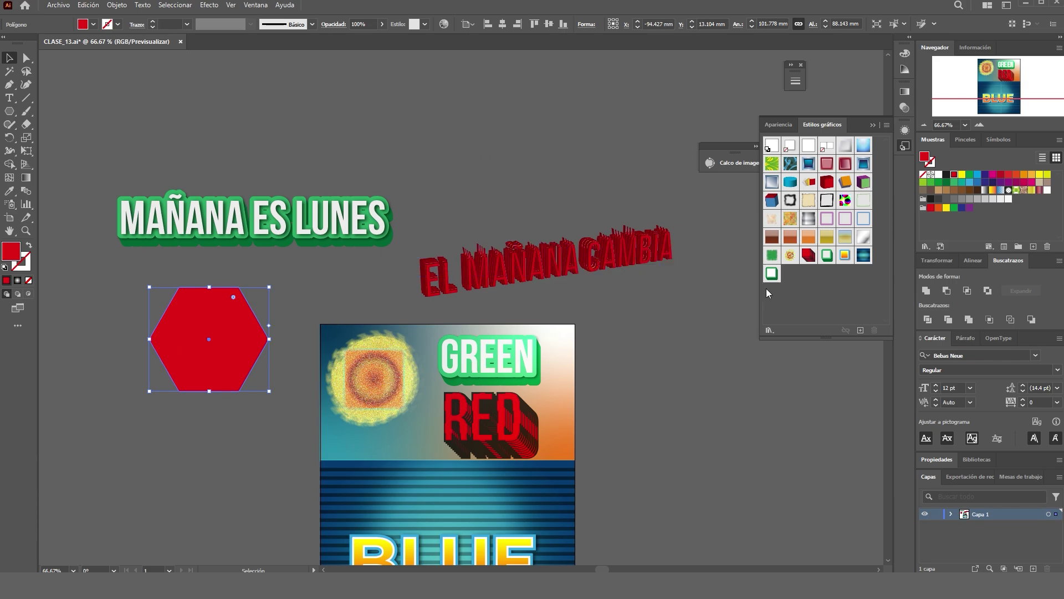
pyautogui.click(772, 273)
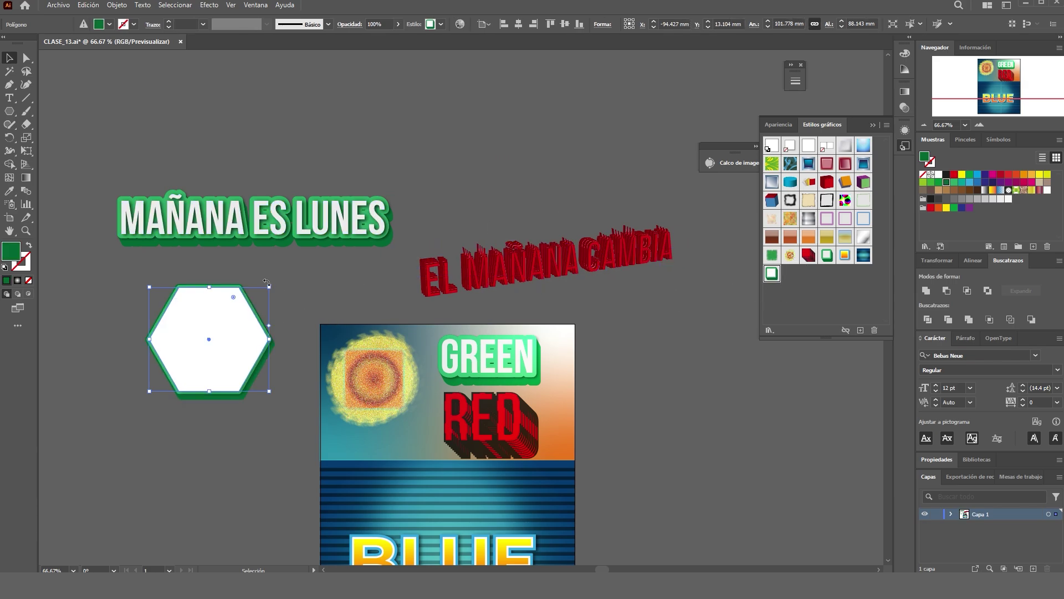
# Move the hexagon above the EL MAÑANA CAMBIA text and rotate it to a tilted orientation.
pyautogui.moveTo(271, 281); pyautogui.dragTo(287, 366)
pyautogui.click(310, 321)
pyautogui.moveTo(236, 334); pyautogui.dragTo(559, 127)
pyautogui.scroll(1, 593, 194)
pyautogui.moveTo(621, 169); pyautogui.dragTo(390, 131)
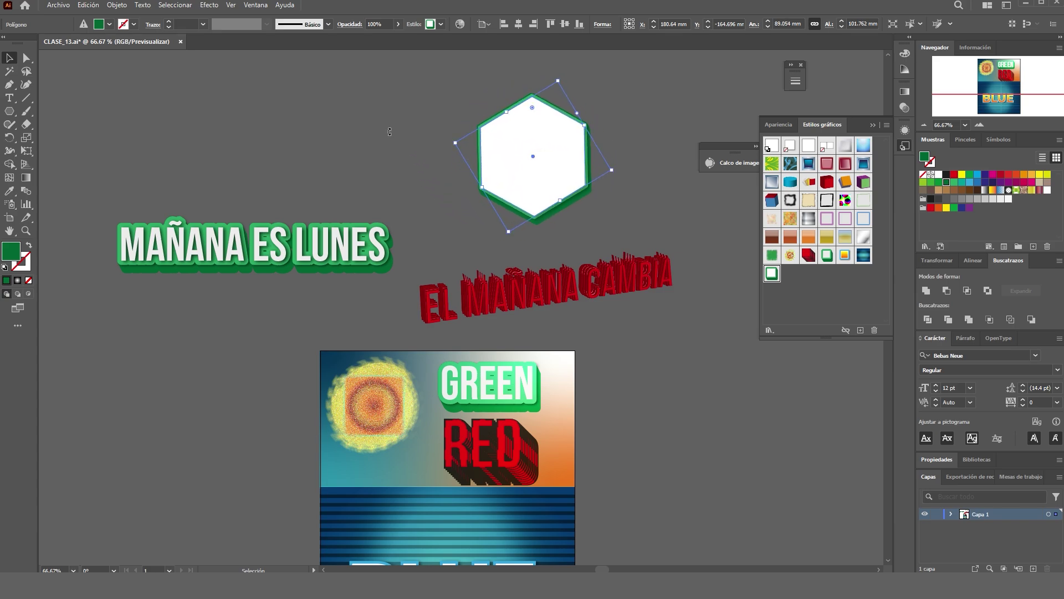
pyautogui.click(388, 131)
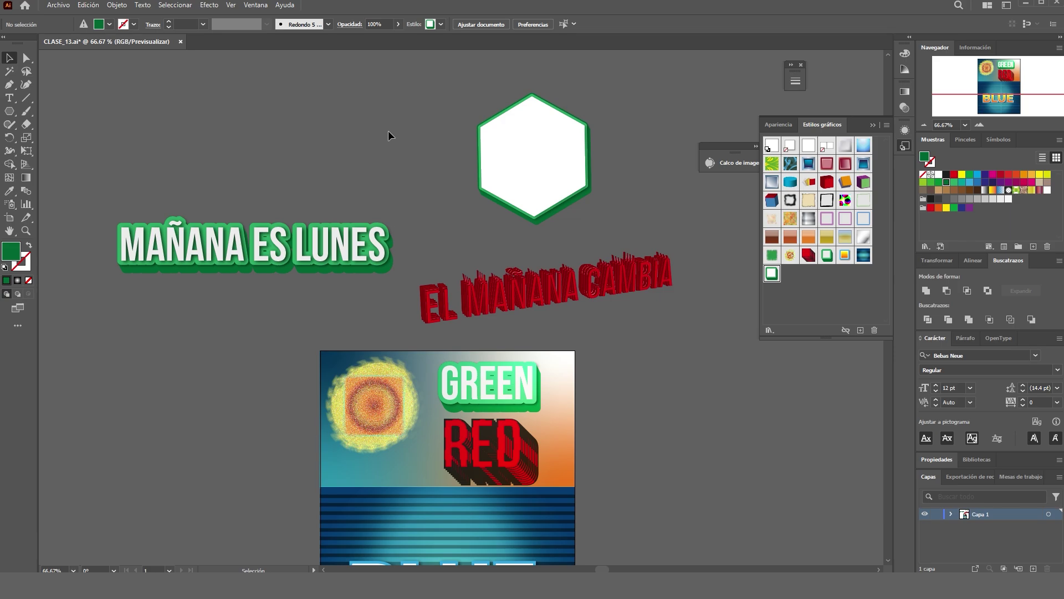
pyautogui.click(521, 142)
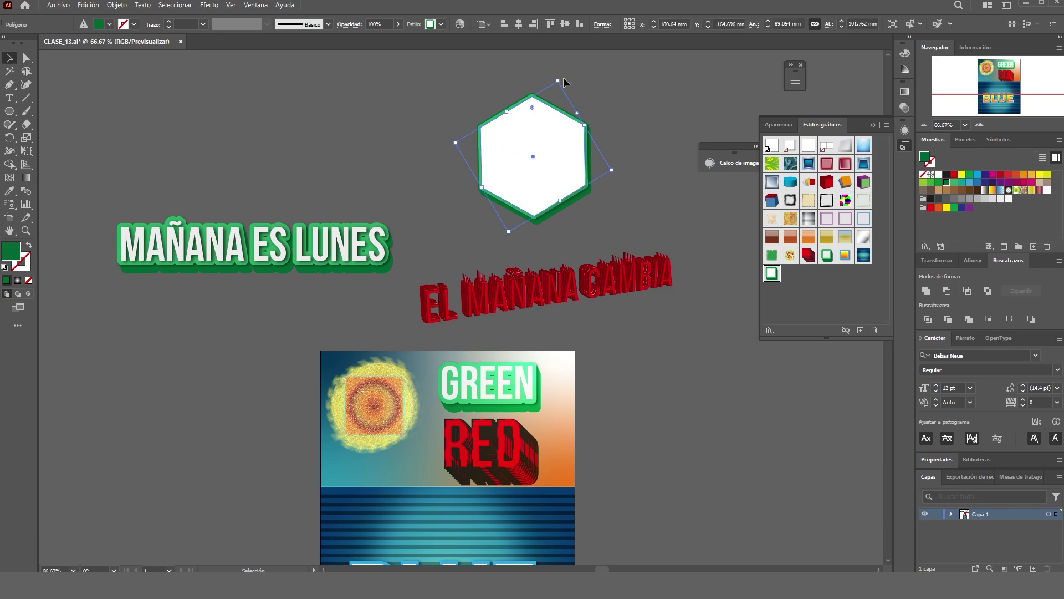
pyautogui.moveTo(559, 78); pyautogui.dragTo(607, 180)
pyautogui.click(611, 178)
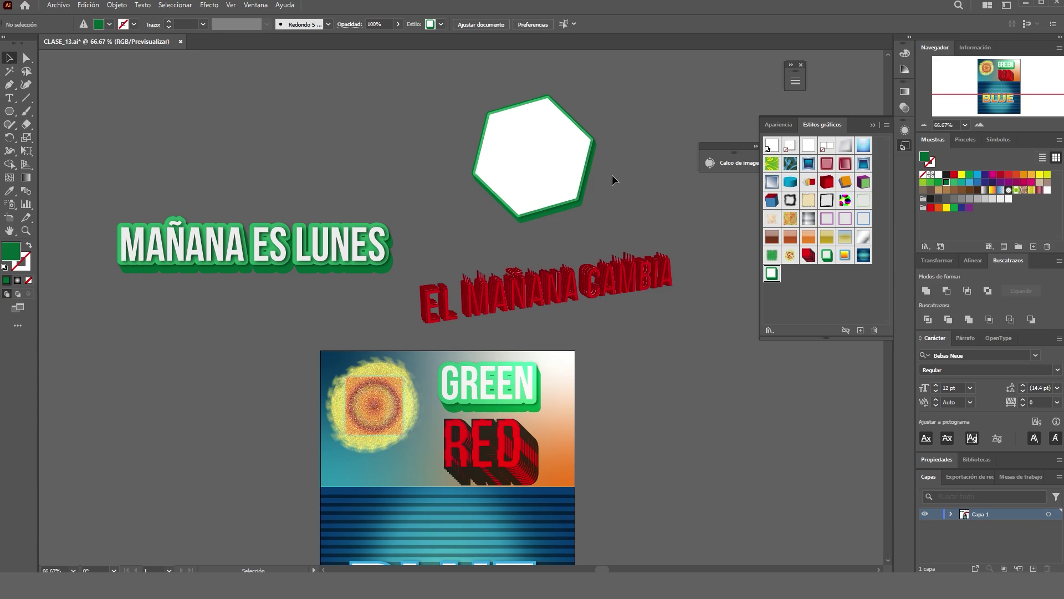
# Move the tilted hexagon to the empty canvas left of the artboard and place a duplicate between it and the artboard.
pyautogui.moveTo(566, 158); pyautogui.dragTo(231, 273)
pyautogui.hotkey('ctrl', 'shift', 'a')
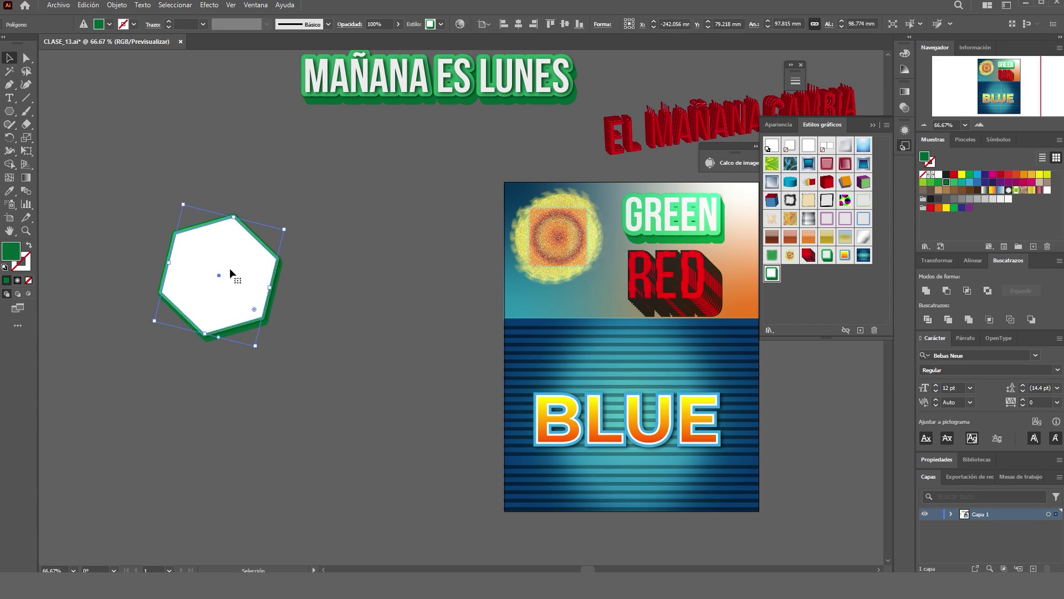
pyautogui.moveTo(238, 269); pyautogui.dragTo(387, 246)
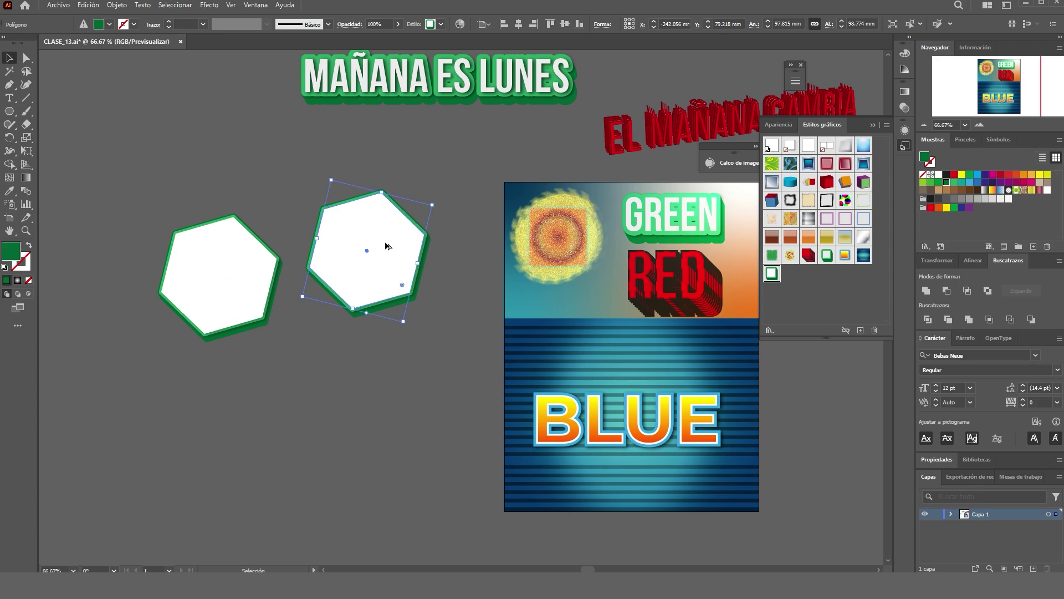
# Rotate the duplicated hexagon until its upper edge is nearly horizontal, then deselect it.
pyautogui.moveTo(439, 206); pyautogui.dragTo(402, 293)
pyautogui.click(454, 264)
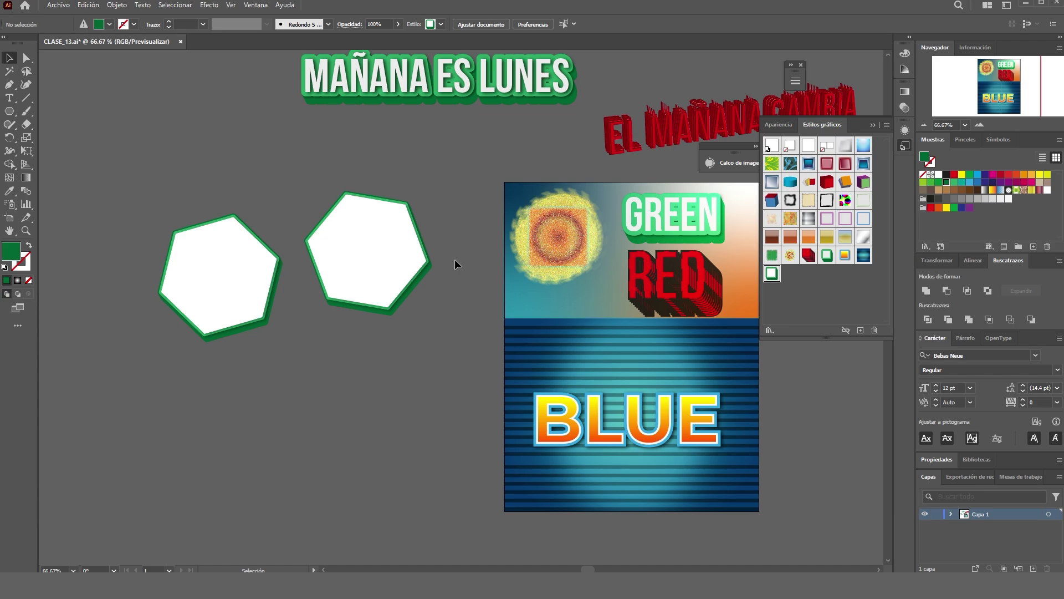
pyautogui.click(393, 258)
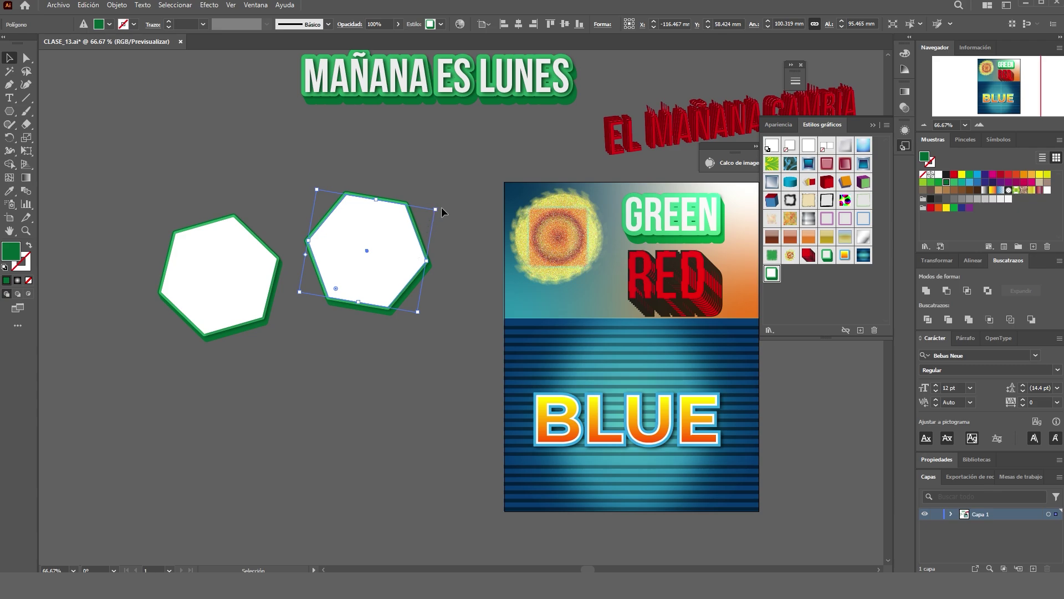
pyautogui.moveTo(438, 210); pyautogui.dragTo(309, 318)
pyautogui.click(391, 346)
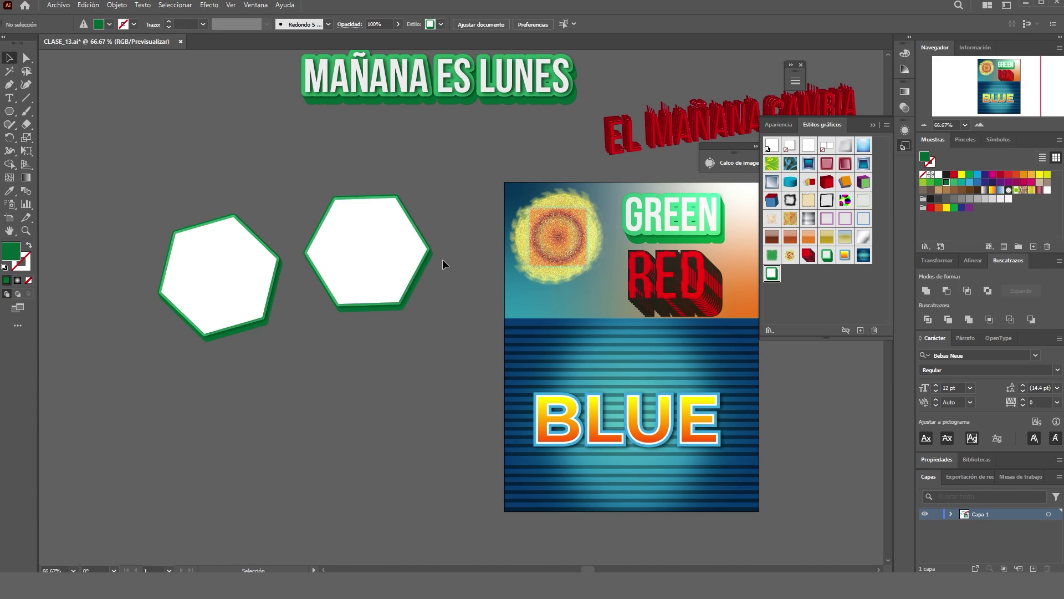
# Enlarge the duplicated hexagon to about 154 mm by 136 mm and rotate it so one corner points straight up.
pyautogui.click(379, 263)
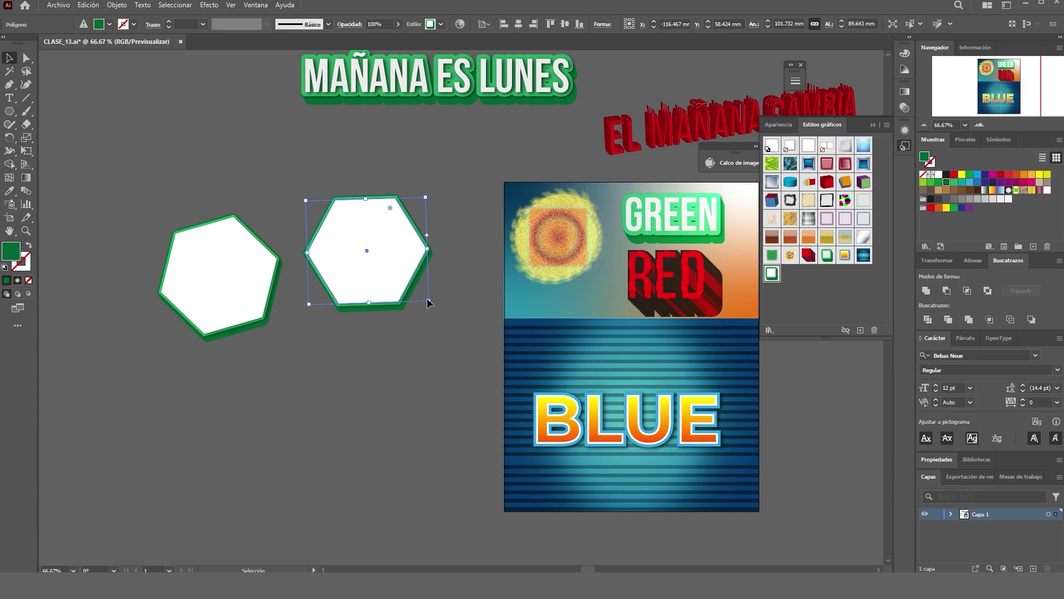
pyautogui.moveTo(429, 301); pyautogui.dragTo(536, 388)
pyautogui.moveTo(464, 313); pyautogui.dragTo(418, 237)
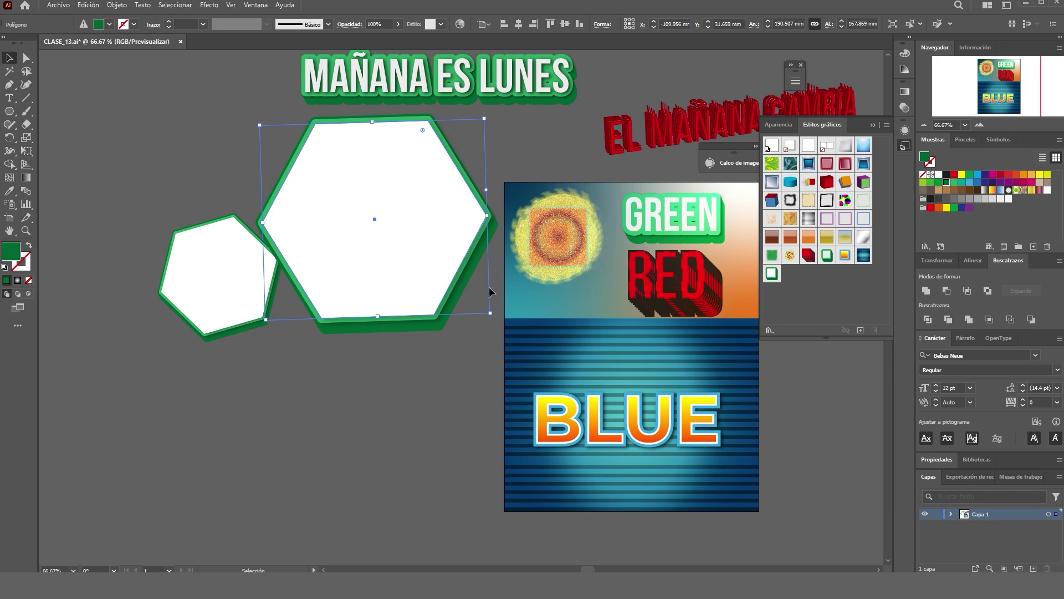
pyautogui.moveTo(490, 313); pyautogui.dragTo(443, 280)
pyautogui.moveTo(403, 174)
pyautogui.mouseDown()
pyautogui.moveTo(421, 215)
pyautogui.moveTo(406, 194)
pyautogui.mouseUp()
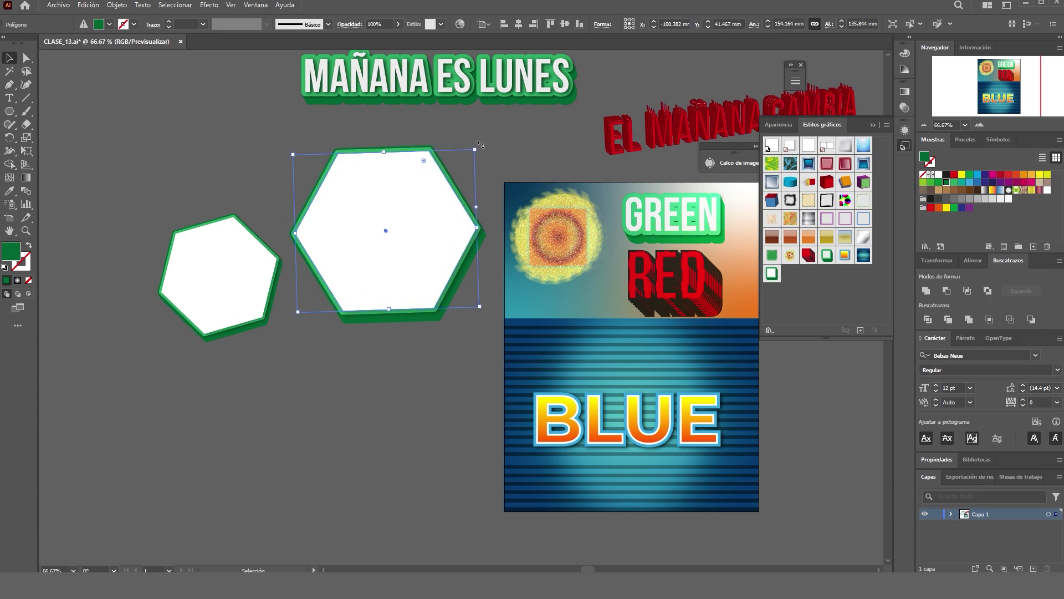
pyautogui.moveTo(480, 148); pyautogui.dragTo(439, 292)
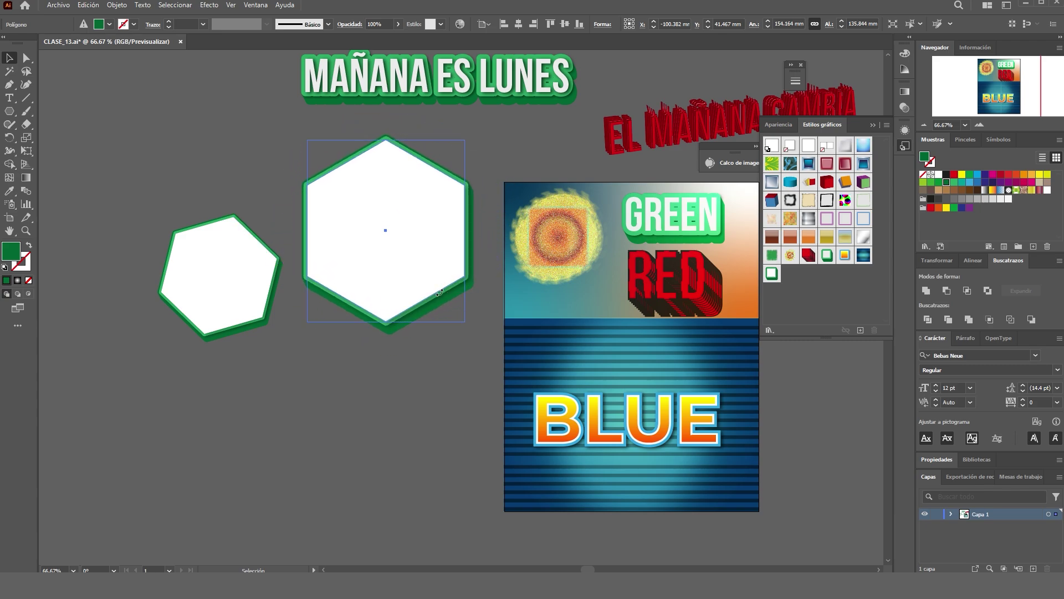
pyautogui.click(452, 374)
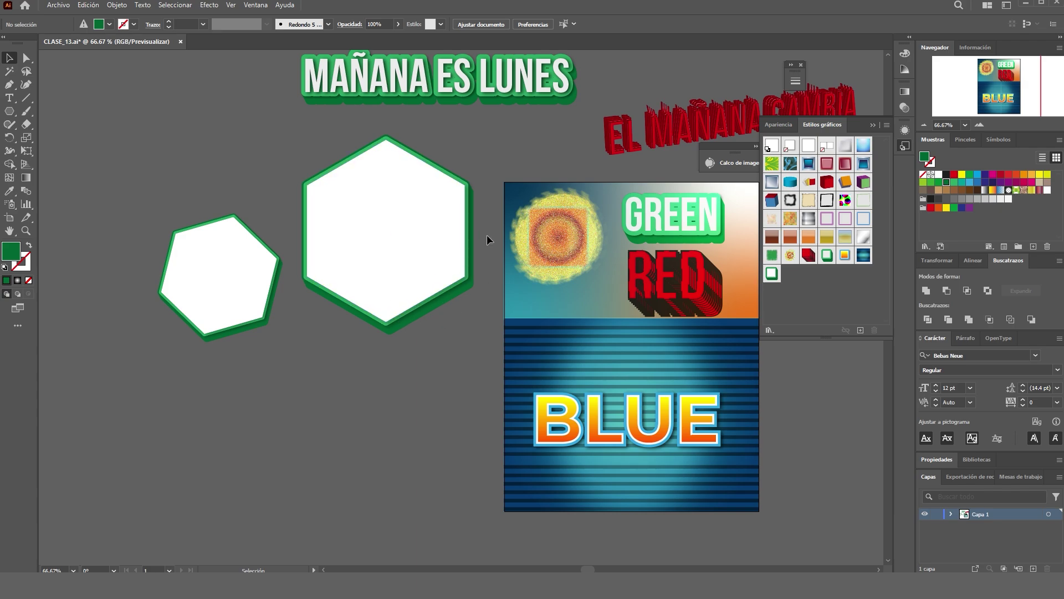
# Duplicate the large hexagon below the other two hexagons and expand the copy's appearance.
pyautogui.click(463, 211)
pyautogui.moveTo(436, 214); pyautogui.dragTo(340, 399)
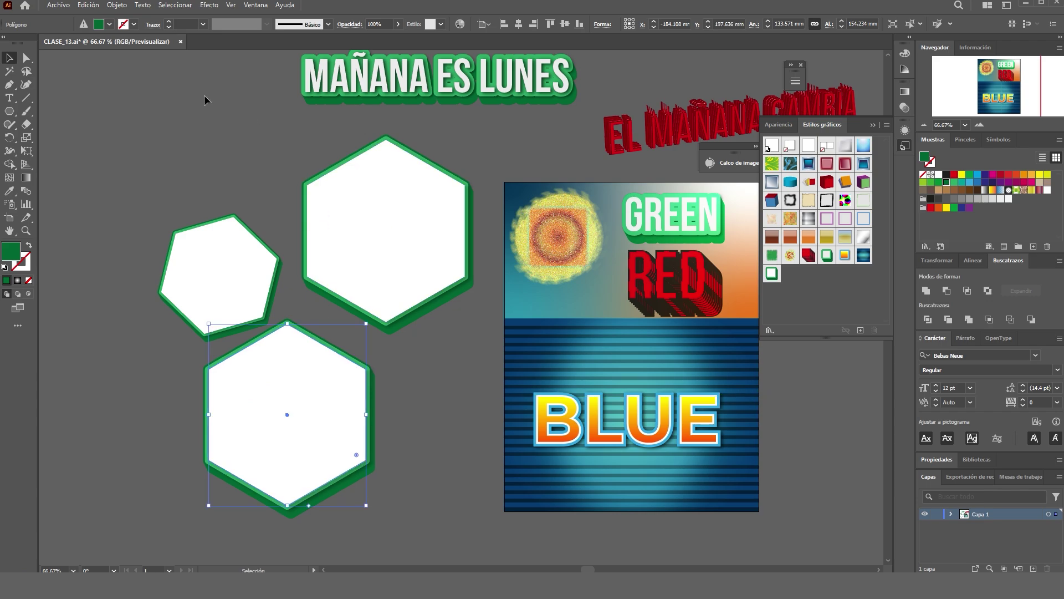
pyautogui.click(117, 5)
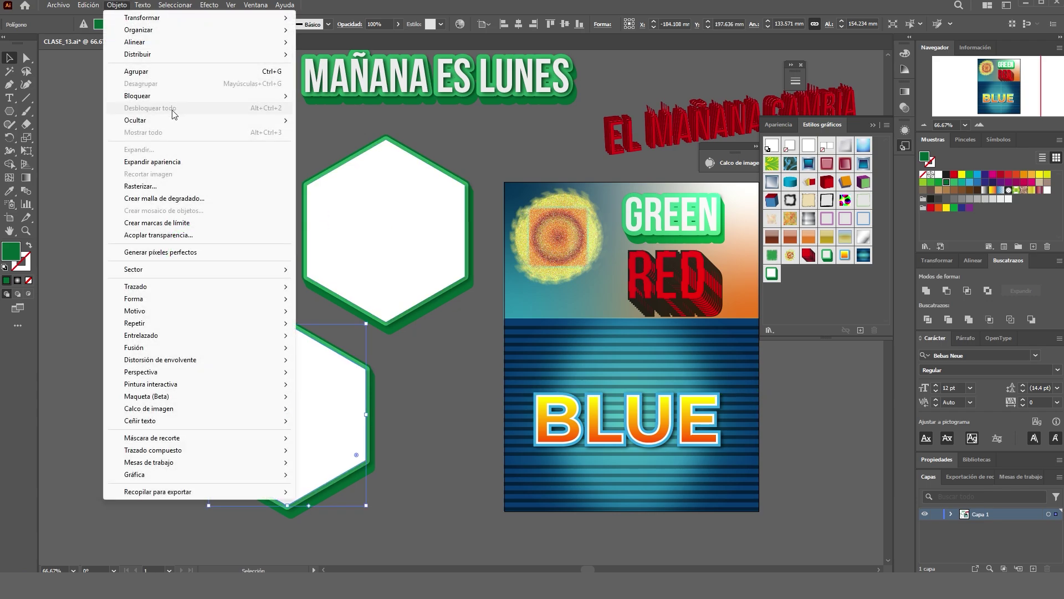
pyautogui.click(211, 164)
pyautogui.click(404, 384)
# Rotate the expanded hexagon about a quarter turn clockwise and position it below the small tilted hexagon.
pyautogui.click(309, 411)
pyautogui.moveTo(381, 313); pyautogui.dragTo(405, 484)
pyautogui.moveTo(282, 384); pyautogui.dragTo(201, 413)
pyautogui.scroll(-3, 204, 398)
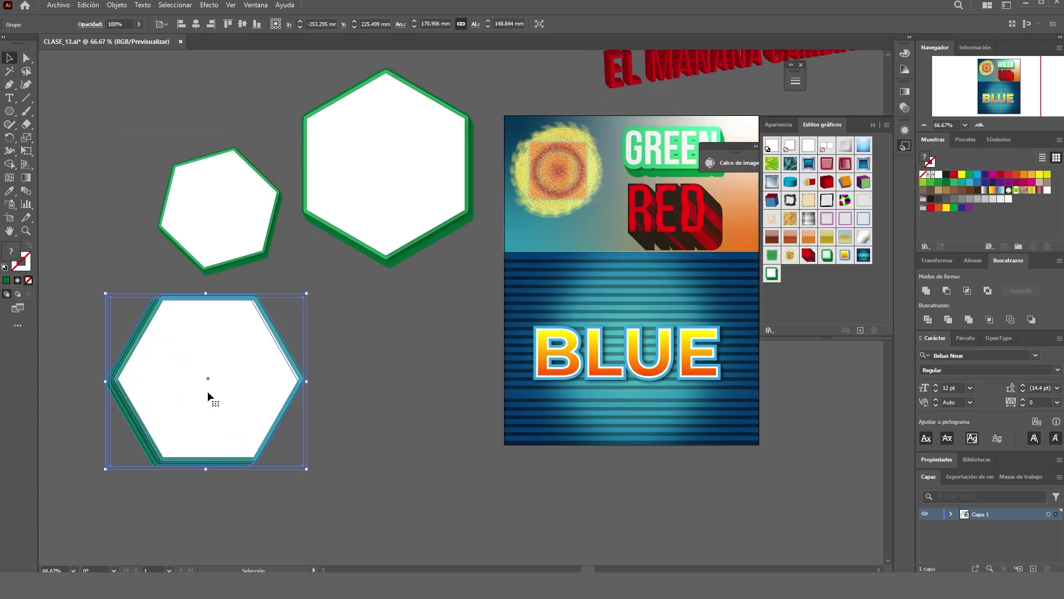
pyautogui.moveTo(269, 371); pyautogui.dragTo(250, 367)
pyautogui.click(383, 377)
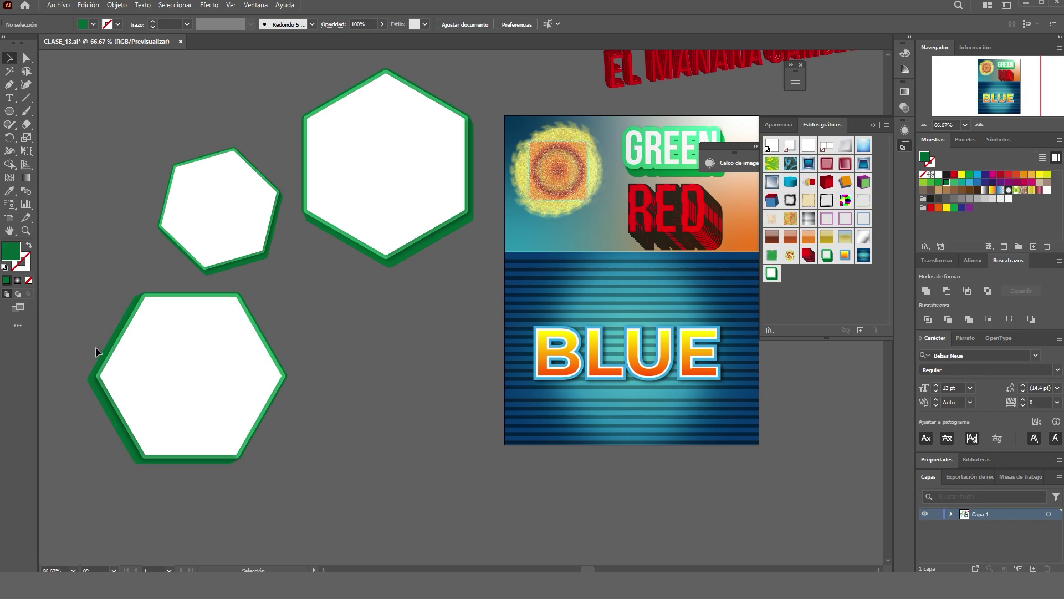
# Rotate the unexpanded large hexagon to a flat-topped orientation and position it just right of the expanded one.
pyautogui.moveTo(421, 200); pyautogui.dragTo(417, 351)
pyautogui.moveTo(469, 242); pyautogui.dragTo(472, 387)
pyautogui.click(474, 451)
pyautogui.scroll(-2, 430, 411)
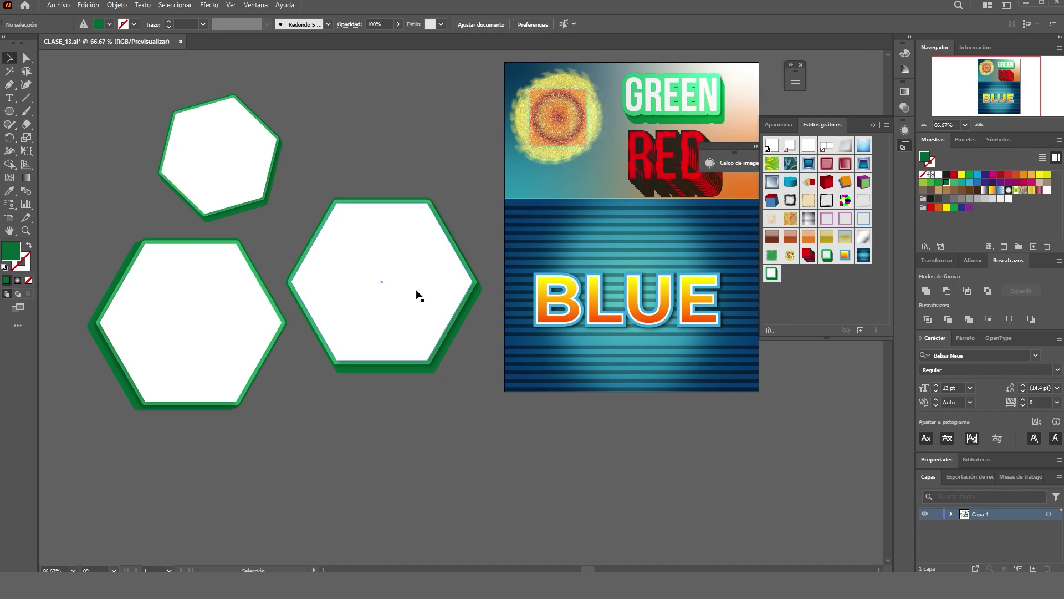
pyautogui.moveTo(418, 296); pyautogui.dragTo(416, 347)
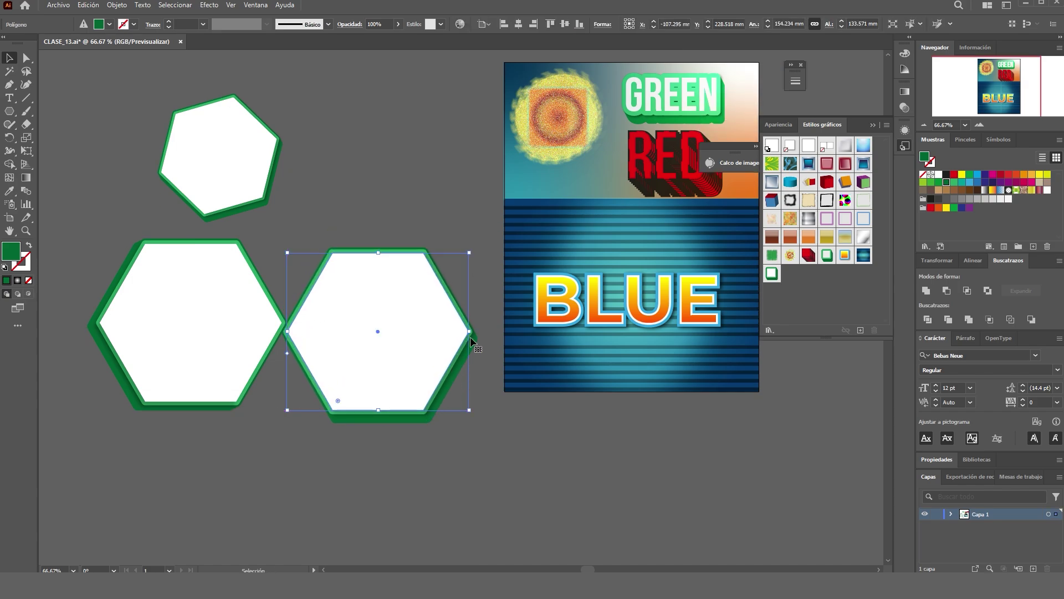
pyautogui.click(490, 444)
pyautogui.scroll(-1, 466, 388)
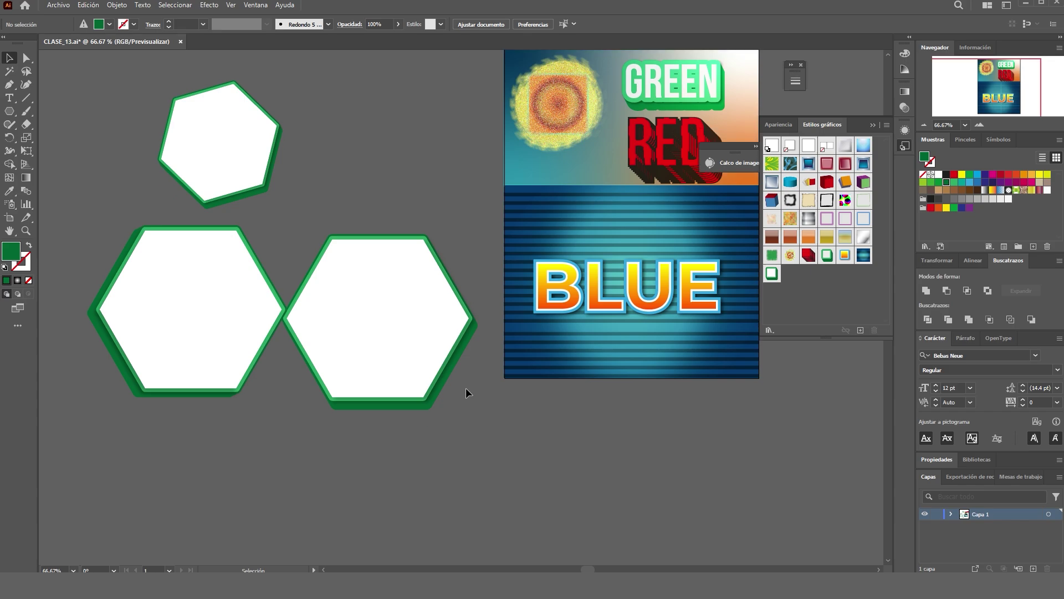
pyautogui.scroll(-1, 465, 387)
pyautogui.moveTo(380, 336); pyautogui.dragTo(393, 311)
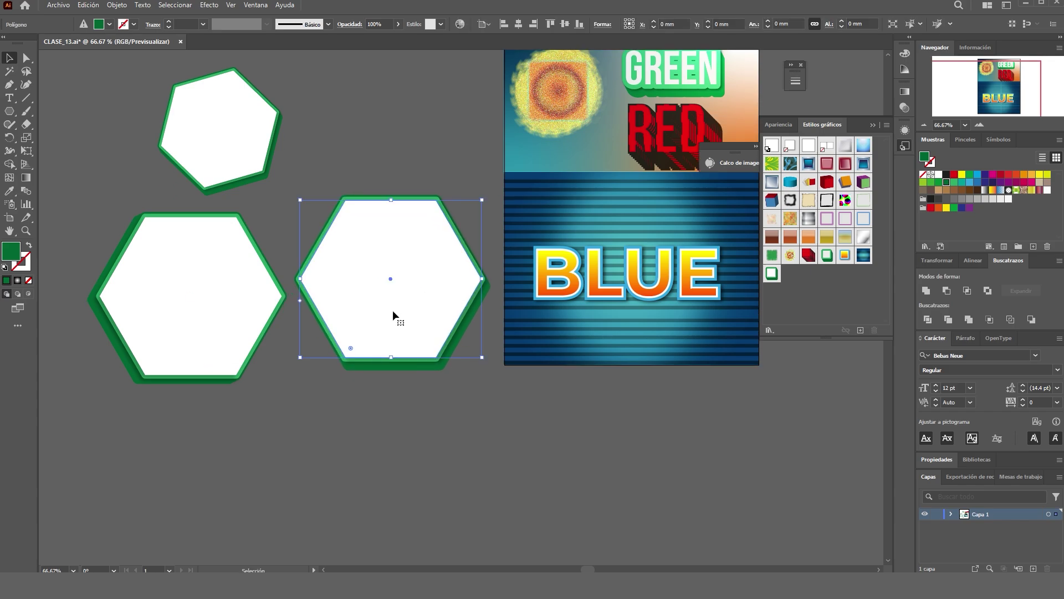
pyautogui.click(346, 402)
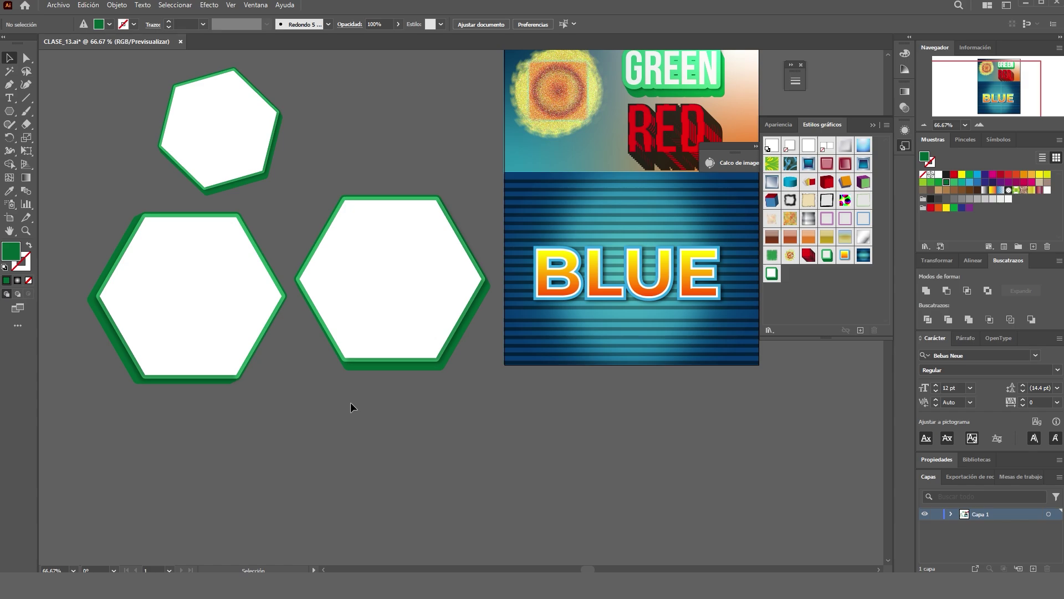
# Draw a five-pointed star about 85 mm wide above the right hexagon and apply the light-grey and green layered graphic style.
pyautogui.click(10, 112)
pyautogui.click(82, 164)
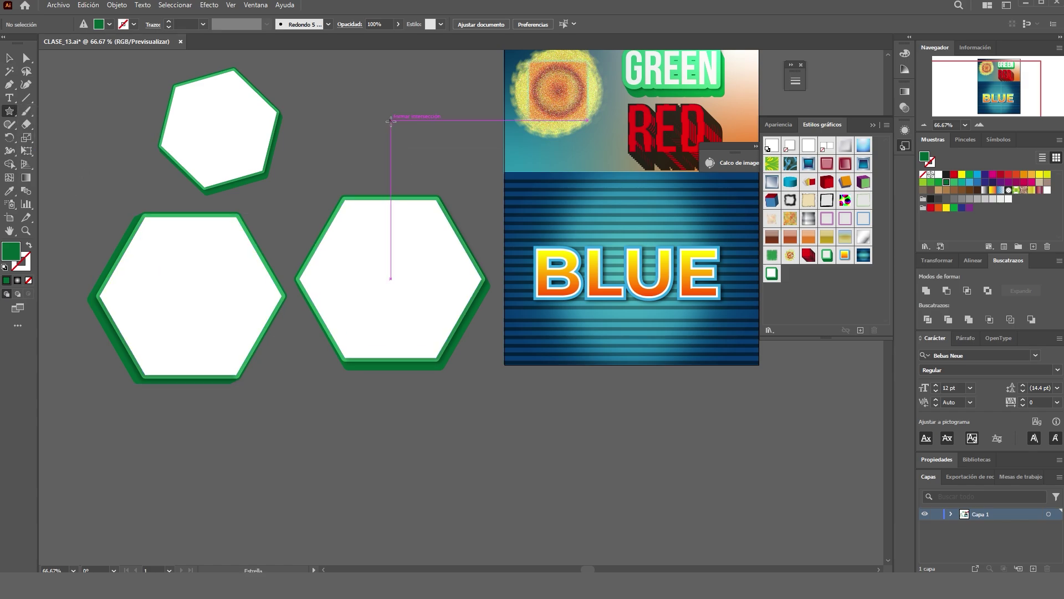
pyautogui.moveTo(373, 89); pyautogui.dragTo(417, 126)
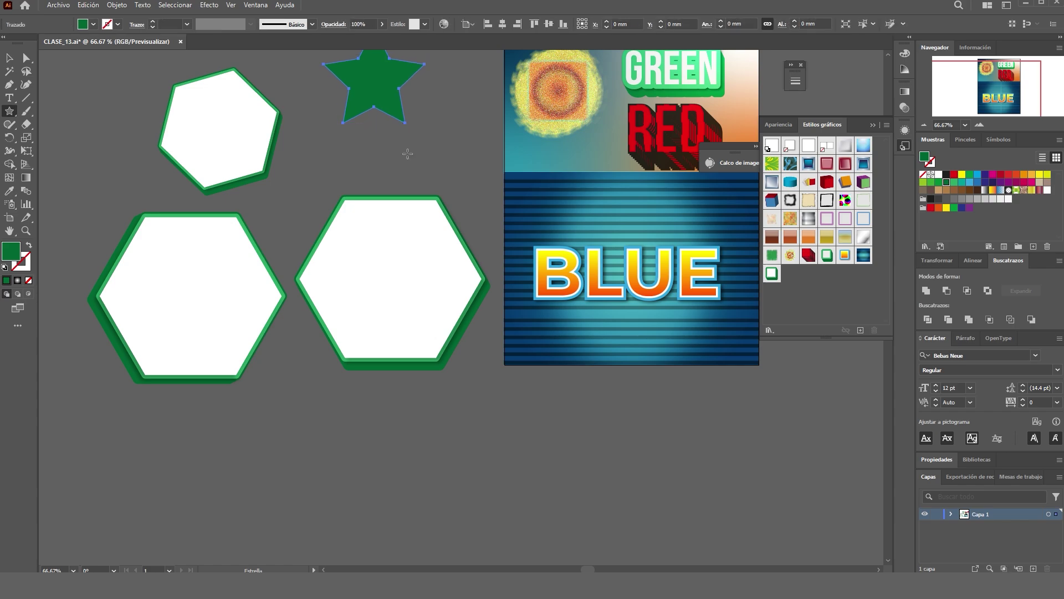
pyautogui.click(826, 255)
pyautogui.scroll(2, 411, 163)
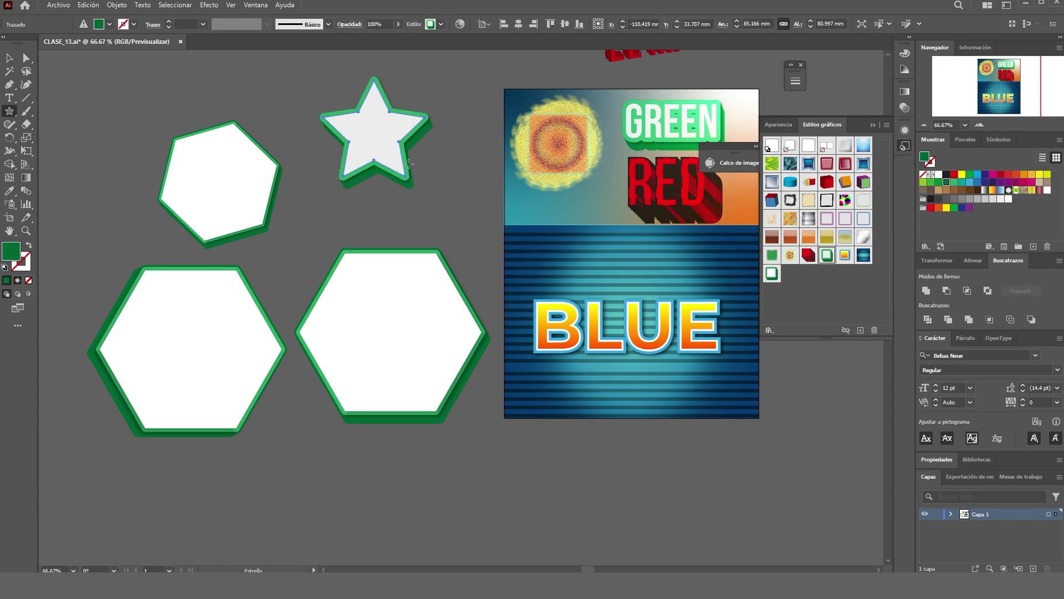
# Move the green-outlined star slightly down and enlarge it proportionally to about 114 × 108 mm.
pyautogui.press('v')
pyautogui.moveTo(388, 131); pyautogui.dragTo(392, 154)
pyautogui.click(439, 156)
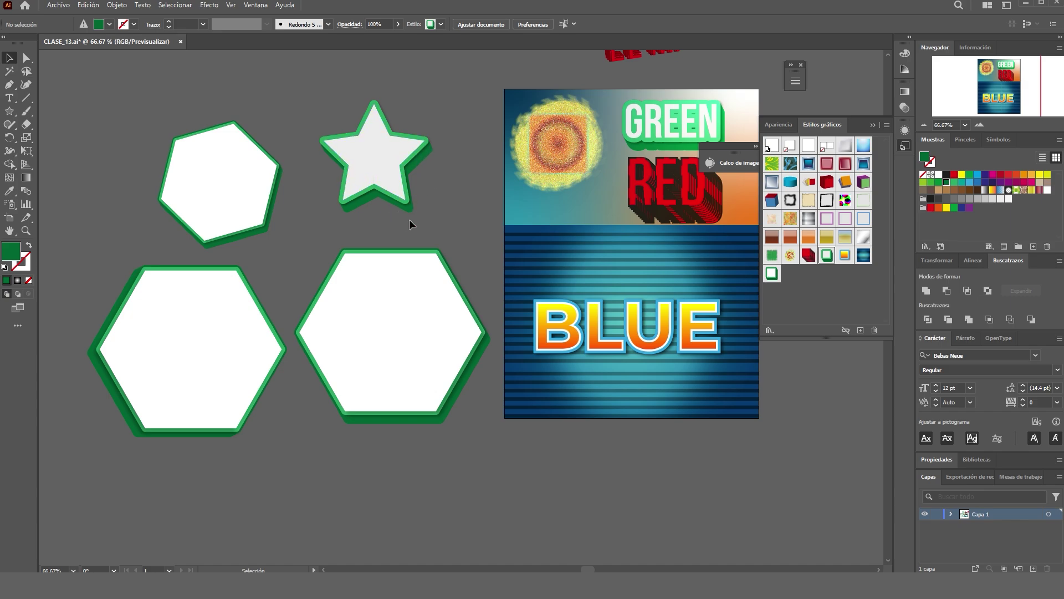
pyautogui.click(397, 158)
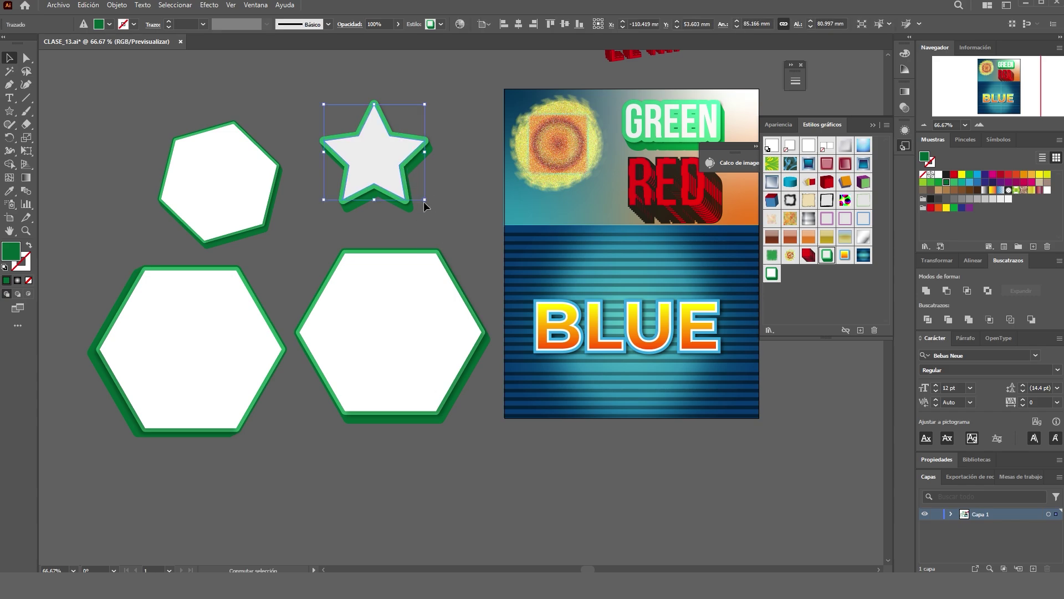
pyautogui.moveTo(429, 203); pyautogui.dragTo(390, 159)
pyautogui.click(447, 175)
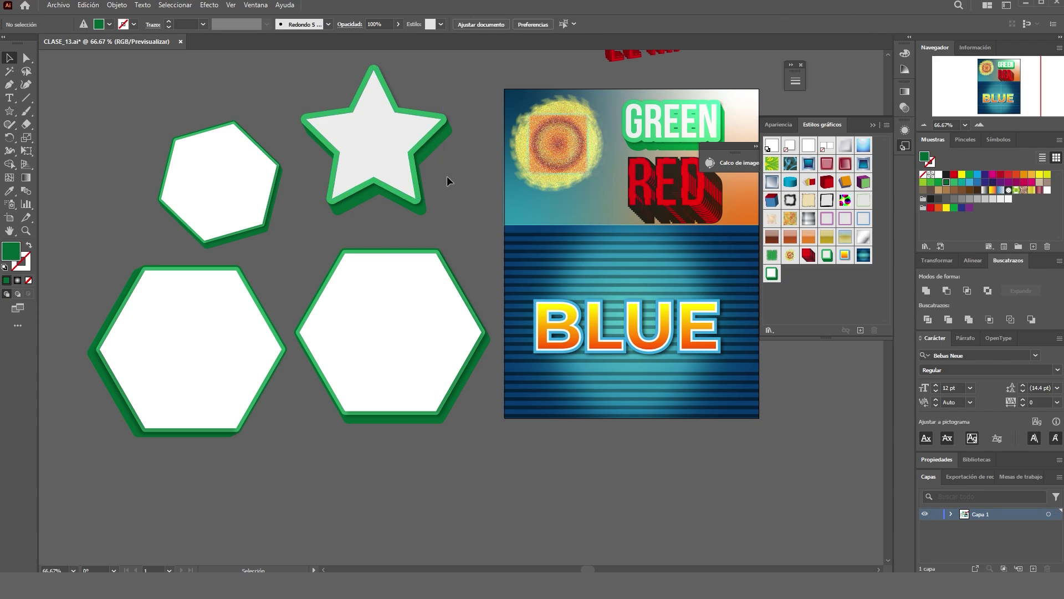
# Rotate the star clockwise so that it tilts, and deselect it.
pyautogui.scroll(2, 402, 179)
pyautogui.click(384, 173)
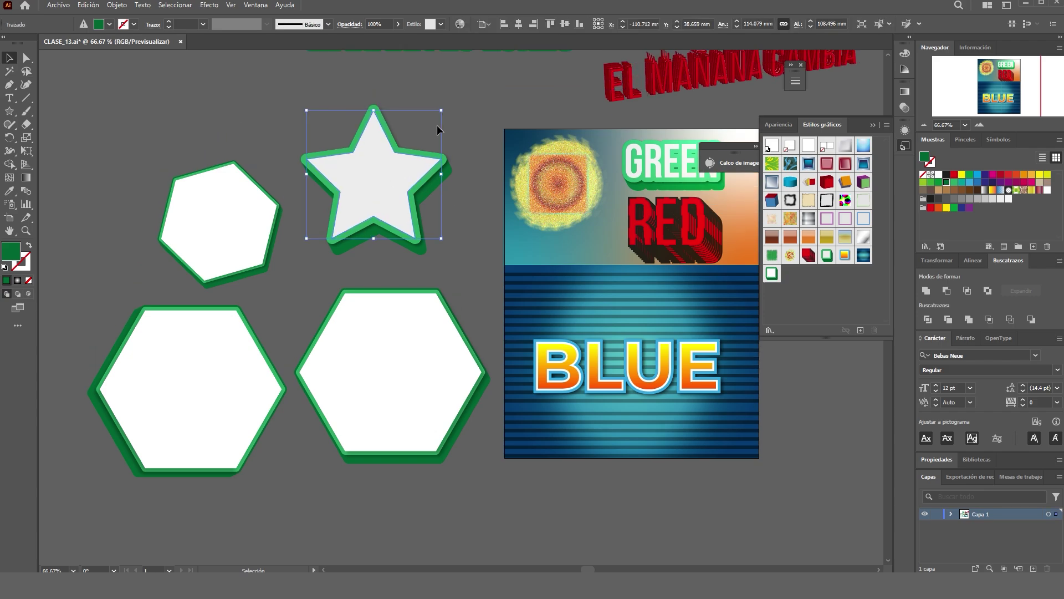
pyautogui.moveTo(450, 111); pyautogui.dragTo(451, 220)
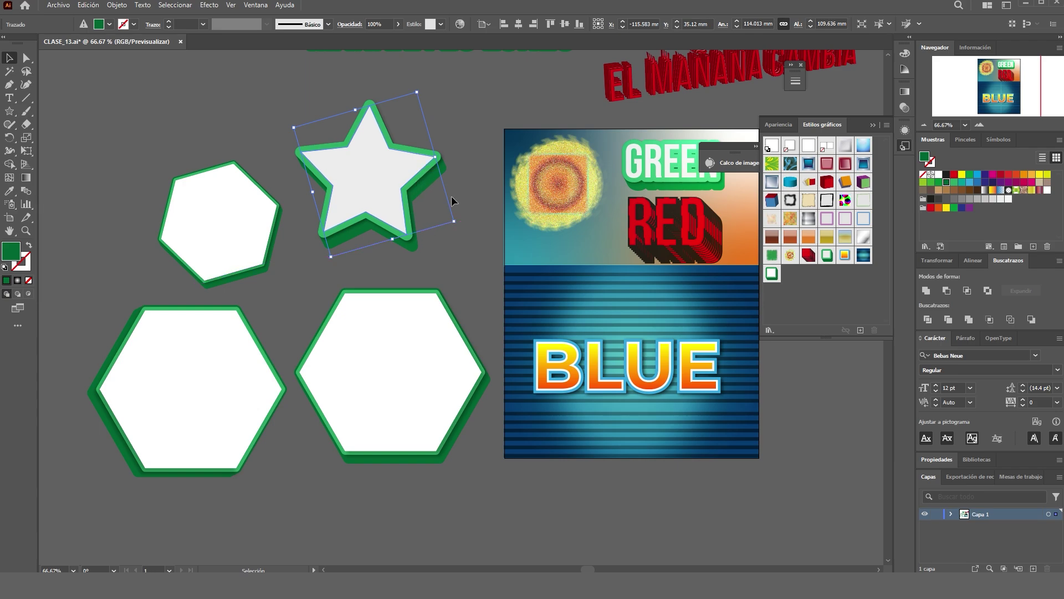
pyautogui.click(482, 142)
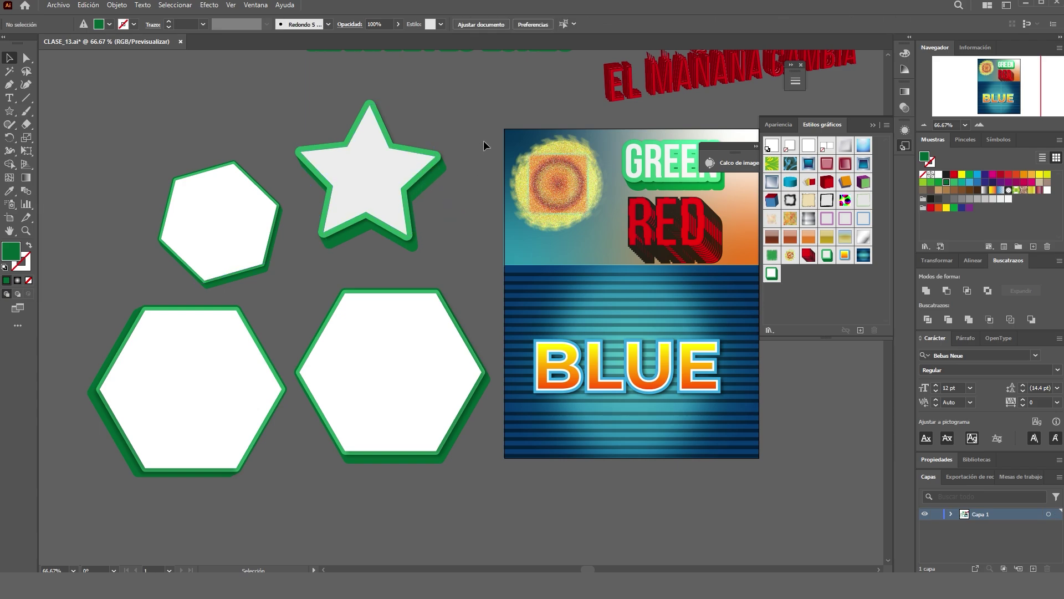
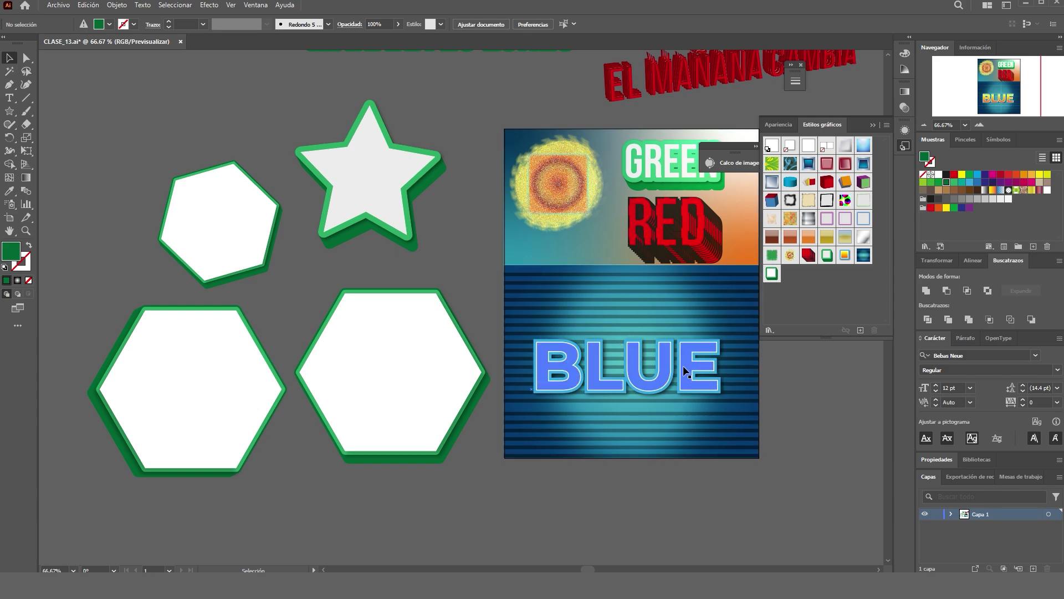
# Delete the star and the three green-outlined polygons beside the artboard.
pyautogui.moveTo(419, 101); pyautogui.dragTo(221, 384)
pyautogui.press('Delete')
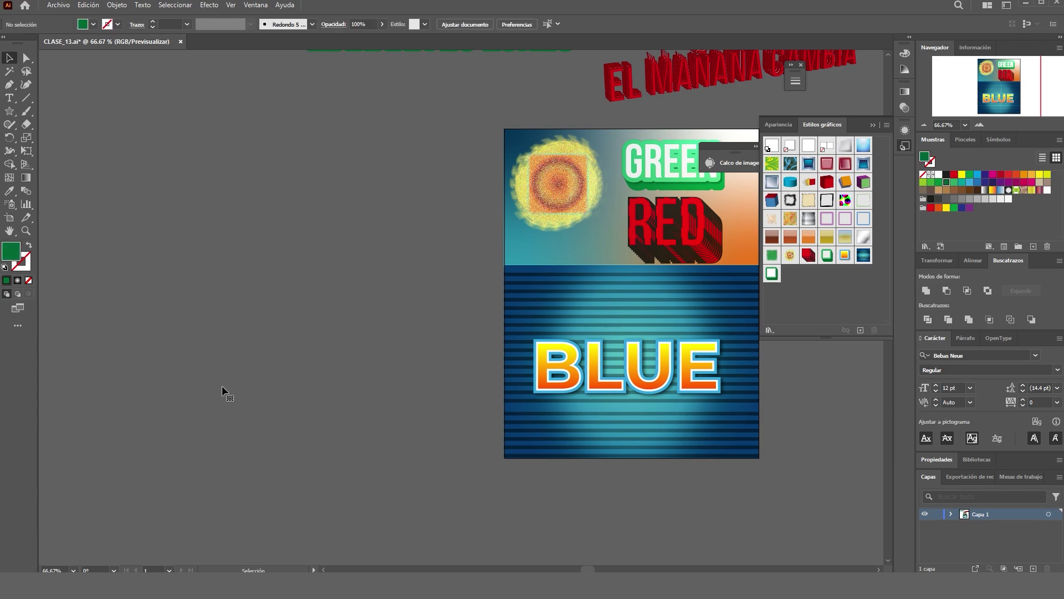
# Examine the poster's styled texts and the striped blue background rectangle behind BLUE.
pyautogui.scroll(1, 544, 344)
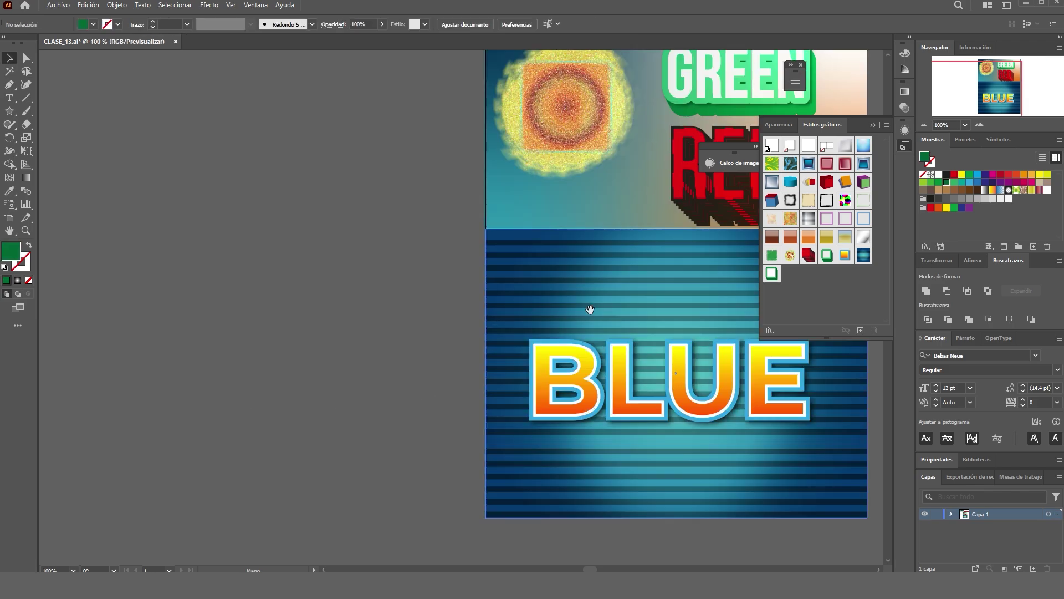
pyautogui.moveTo(589, 309); pyautogui.dragTo(390, 295)
pyautogui.scroll(3, 641, 303)
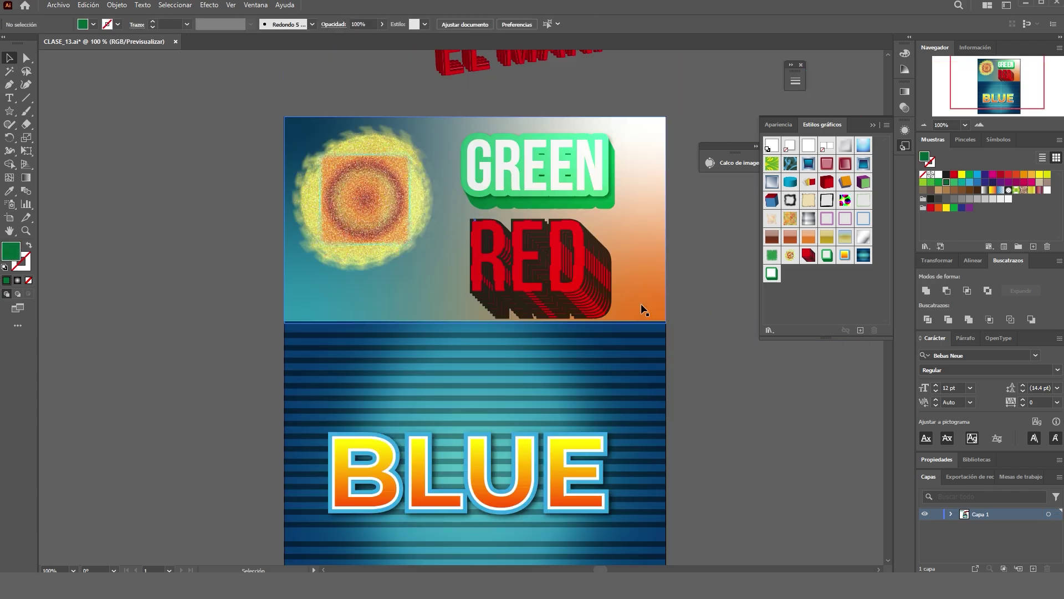
pyautogui.scroll(1, 641, 304)
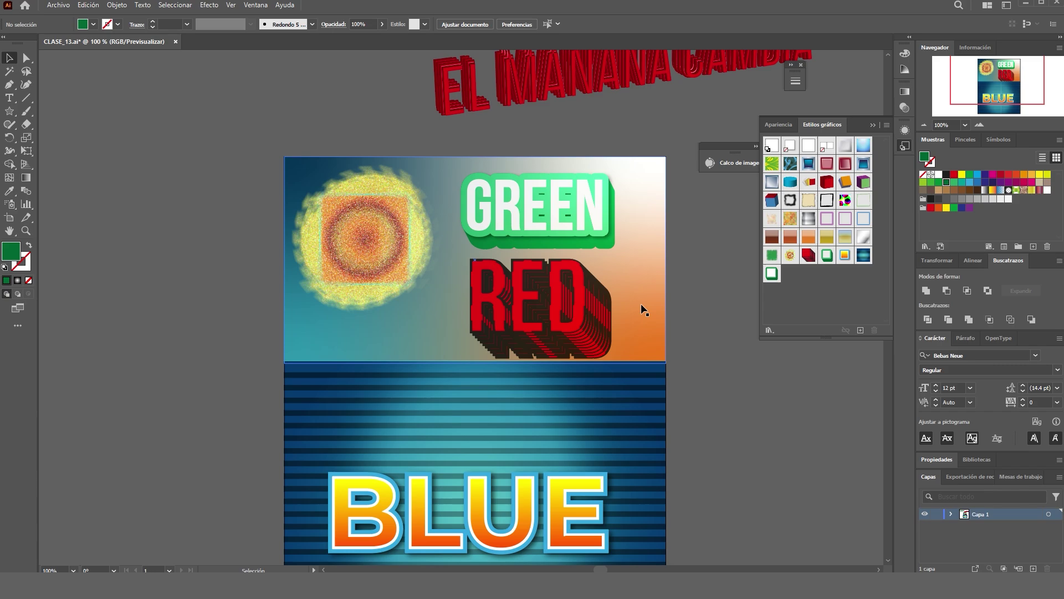
pyautogui.scroll(-1, 641, 304)
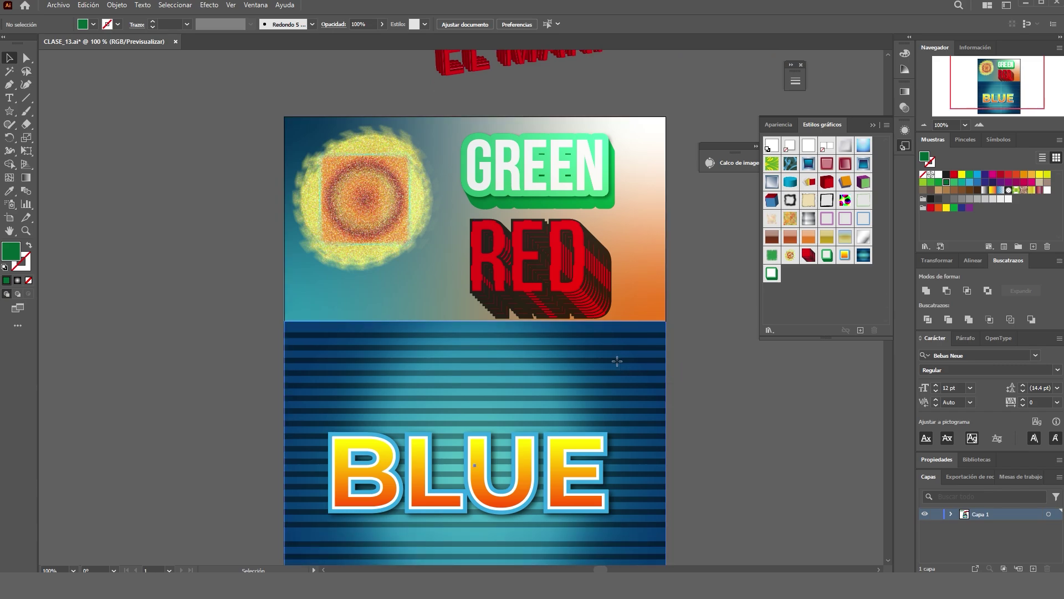
pyautogui.click(617, 361)
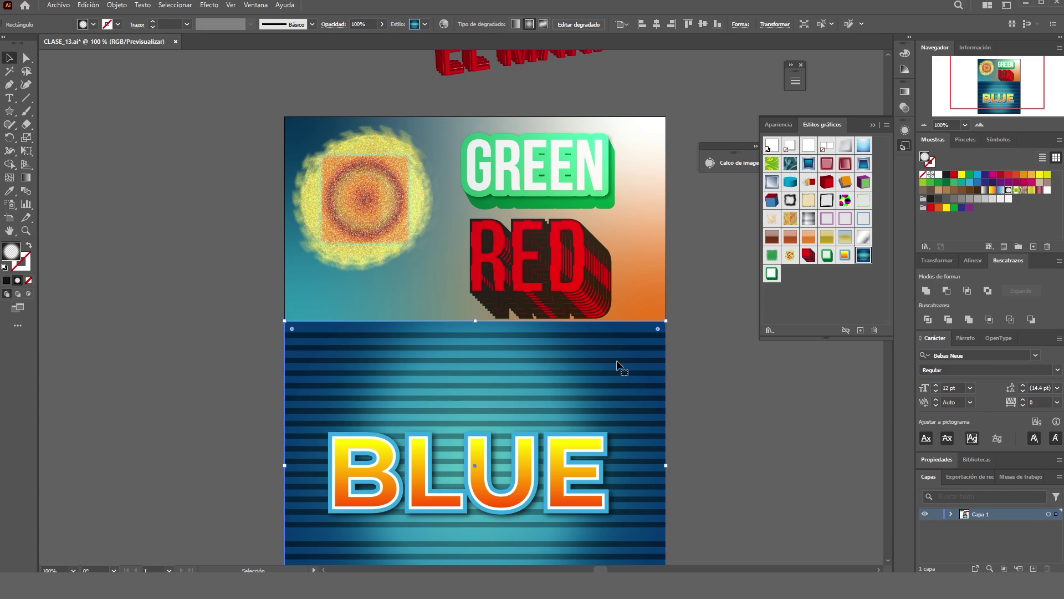
pyautogui.click(683, 383)
pyautogui.moveTo(683, 384); pyautogui.dragTo(598, 339)
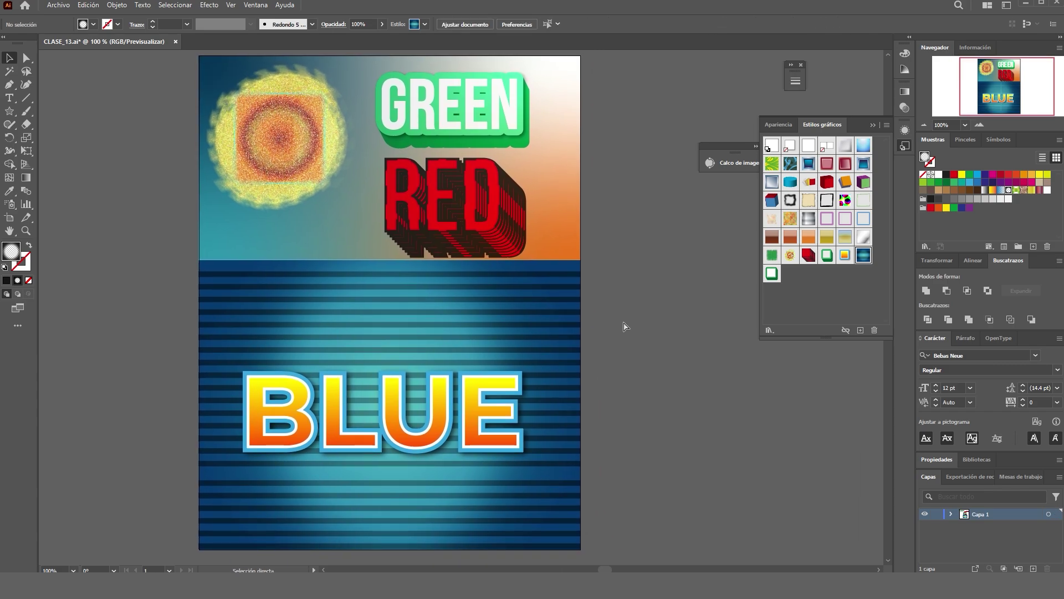
# Inspect the GREEN, RED and BLUE texts in outline view, and return to the preview display.
pyautogui.hotkey('ctrl', 'y')
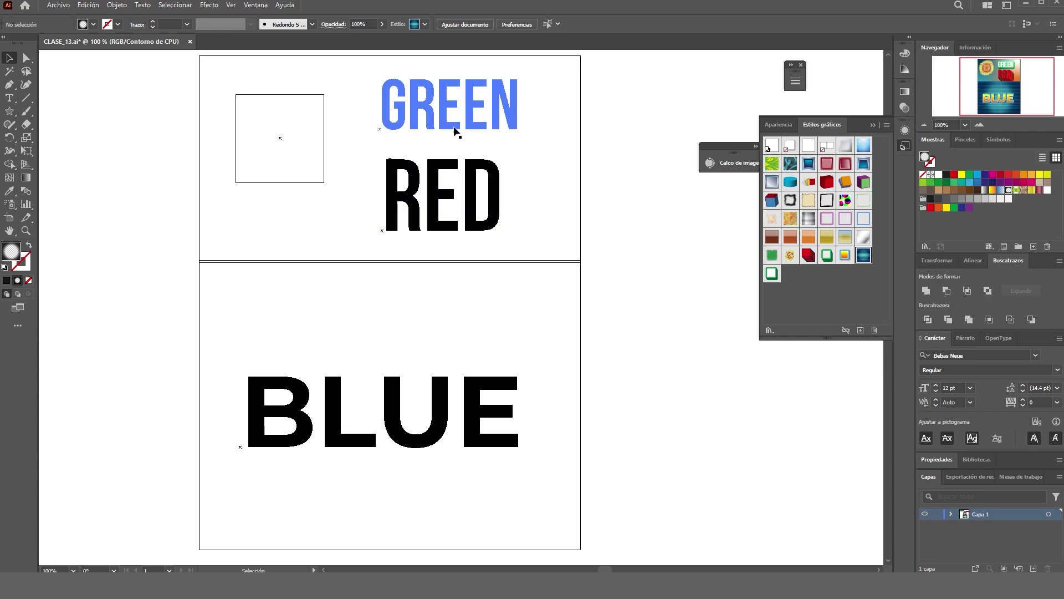
pyautogui.click(462, 115)
pyautogui.click(481, 178)
pyautogui.click(487, 101)
pyautogui.click(482, 174)
pyautogui.click(493, 390)
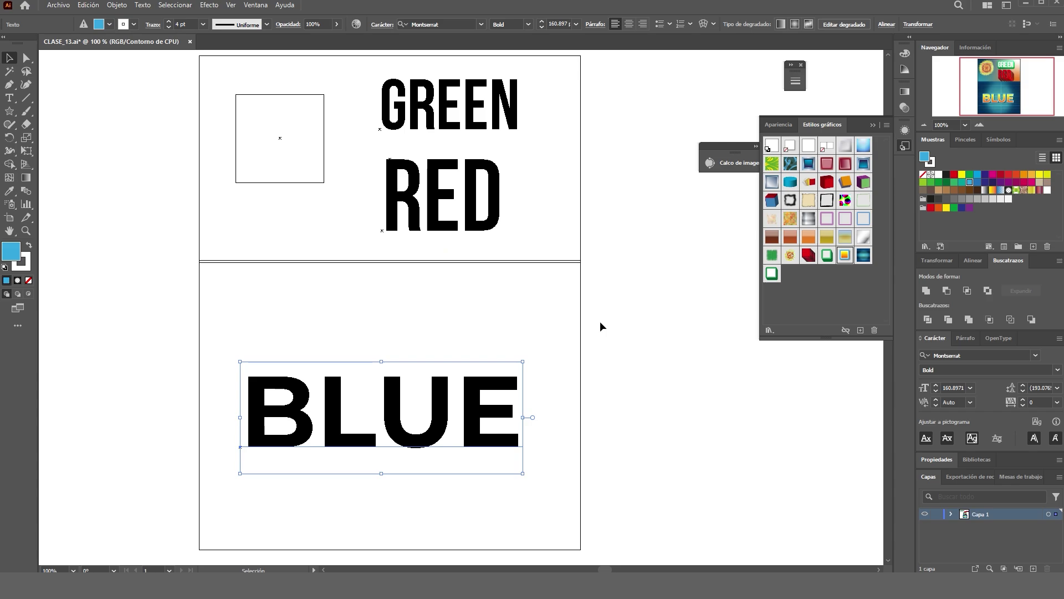
pyautogui.click(637, 209)
pyautogui.hotkey('ctrl', 'y')
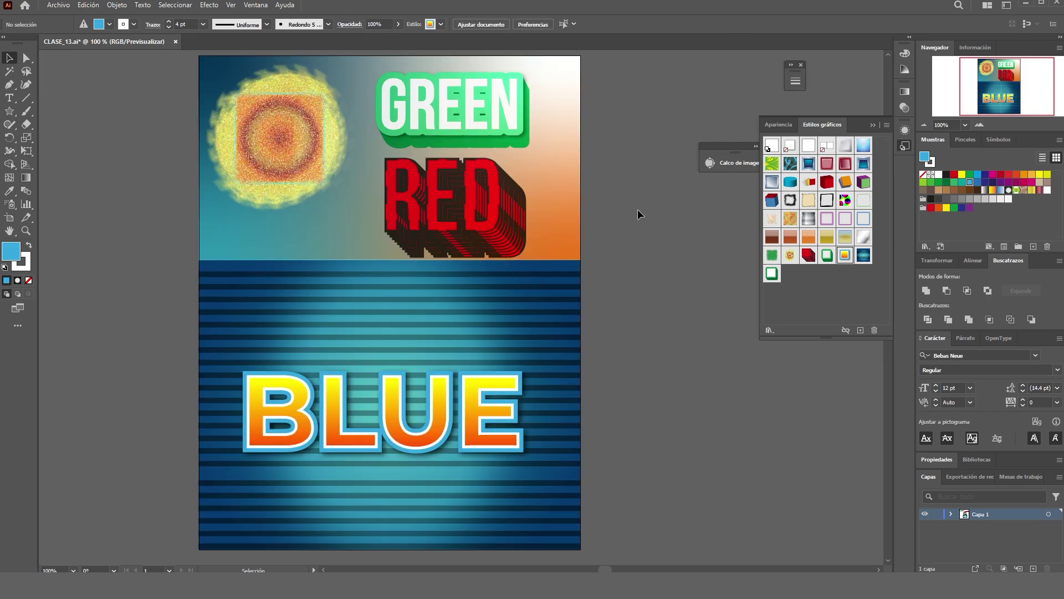
pyautogui.click(517, 292)
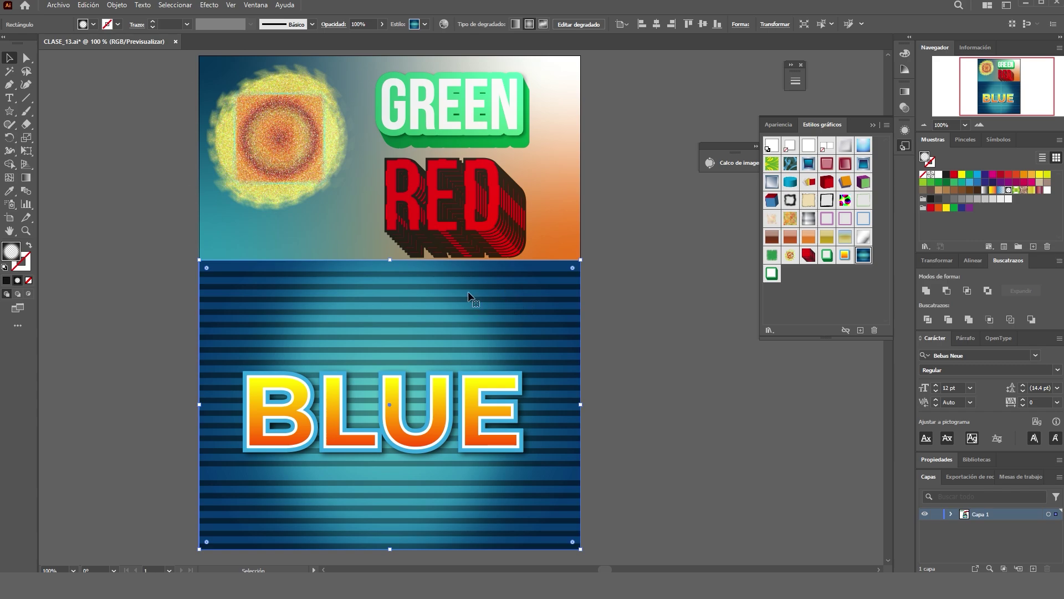
pyautogui.click(638, 301)
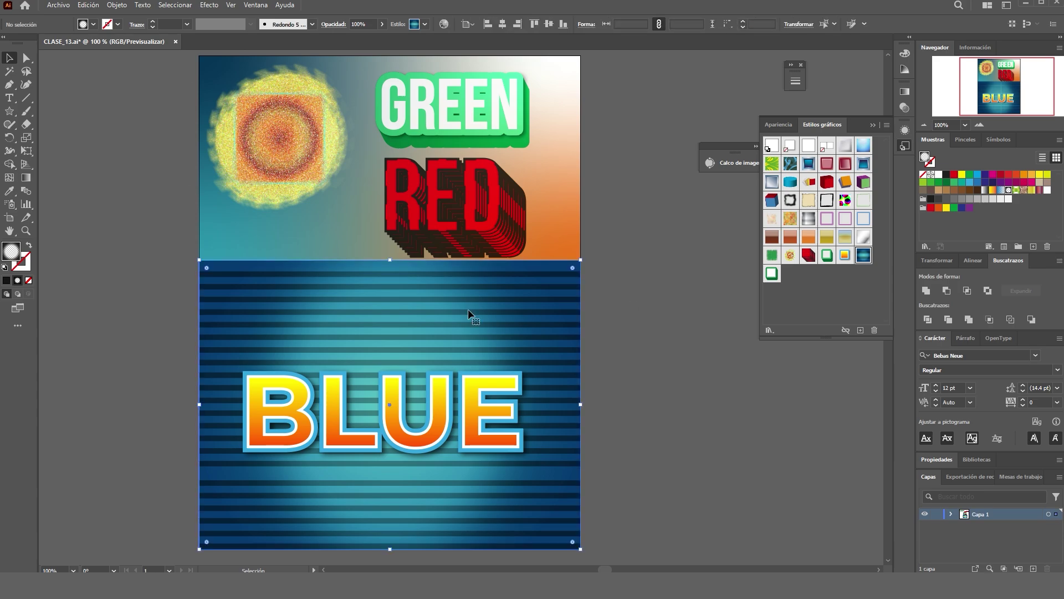
pyautogui.click(645, 329)
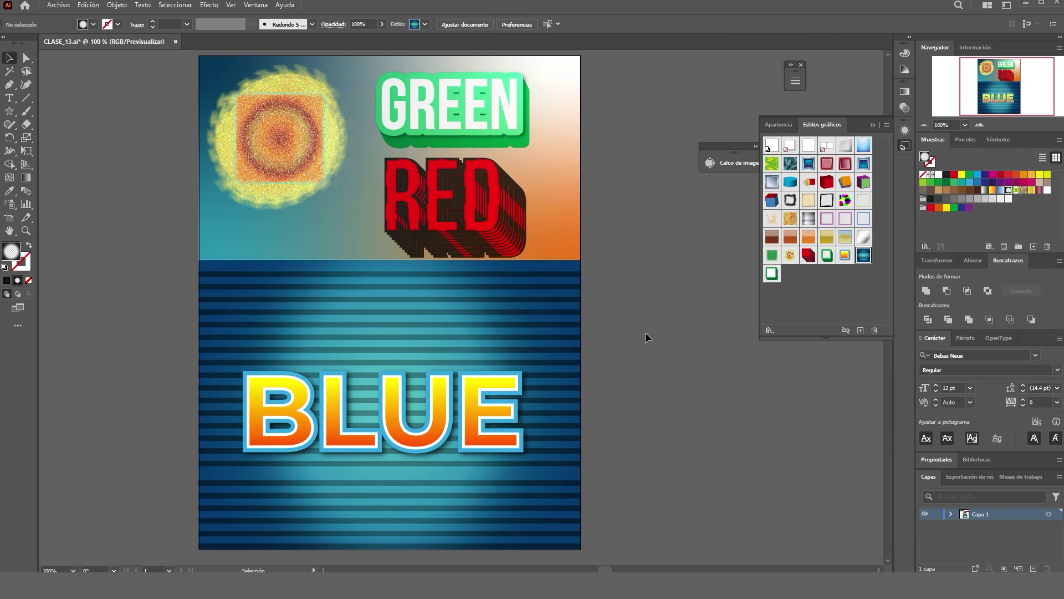
# Draw a rectangle in the empty area beside the artboard and widen it to about 247 × 157 mm.
pyautogui.scroll(-3, 389, 316)
pyautogui.moveTo(309, 316); pyautogui.dragTo(496, 292)
pyautogui.scroll(1, 410, 309)
pyautogui.press('m')
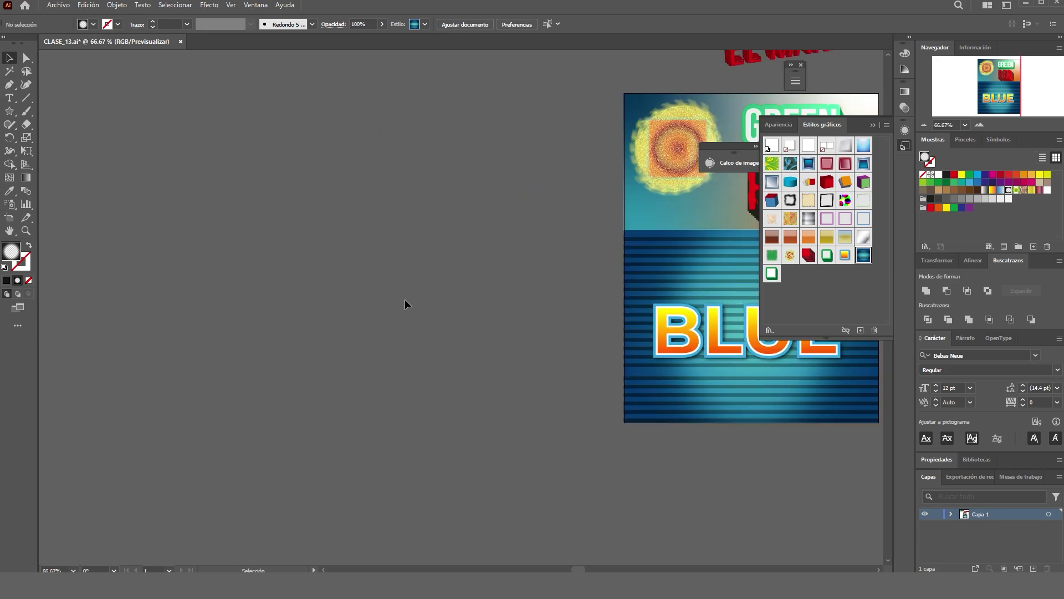
pyautogui.moveTo(555, 243); pyautogui.dragTo(370, 397)
pyautogui.press('v')
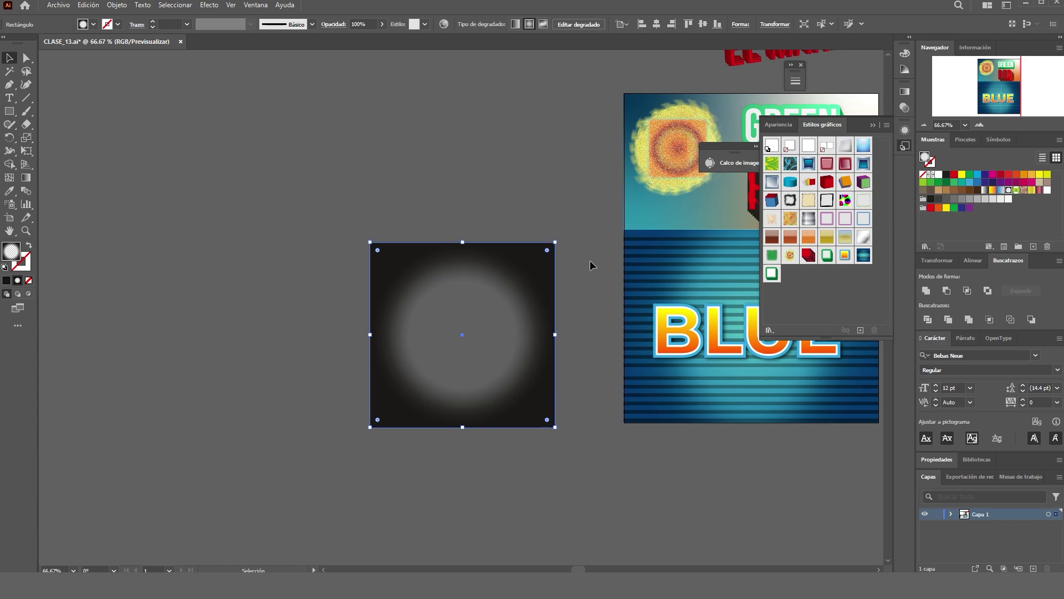
pyautogui.moveTo(509, 290); pyautogui.dragTo(523, 281)
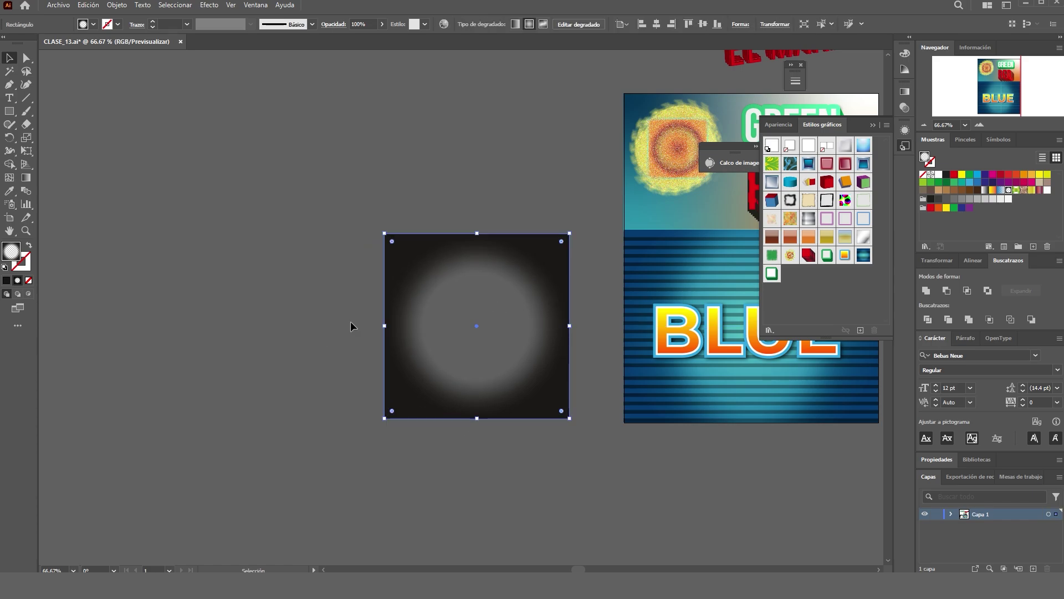
pyautogui.moveTo(385, 325); pyautogui.dragTo(278, 325)
# Apply the blue gradient graphic style with the metallic frame to the new rectangle.
pyautogui.click(503, 224)
pyautogui.click(512, 324)
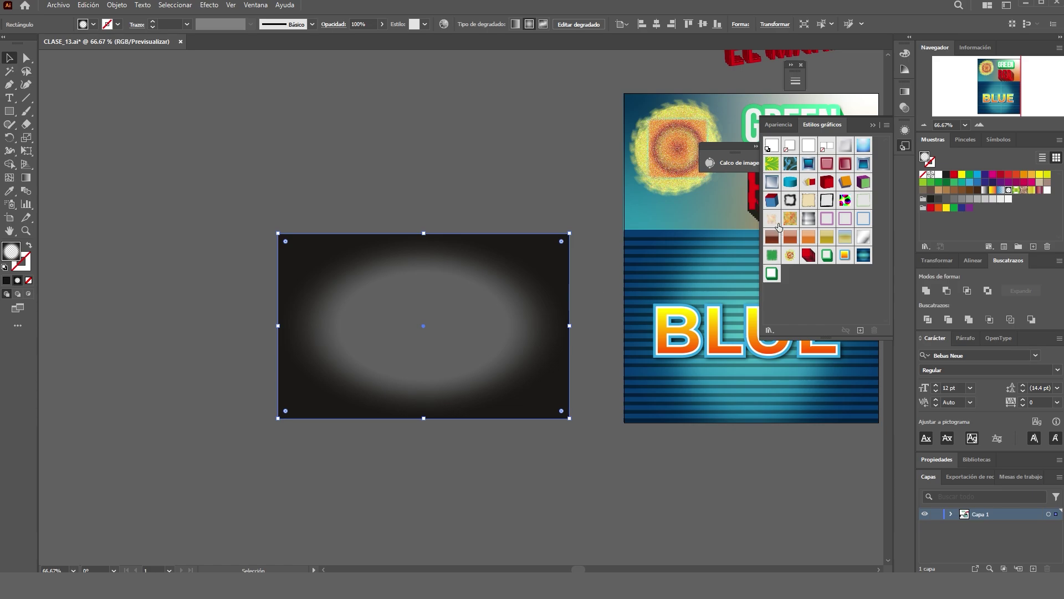
pyautogui.click(807, 165)
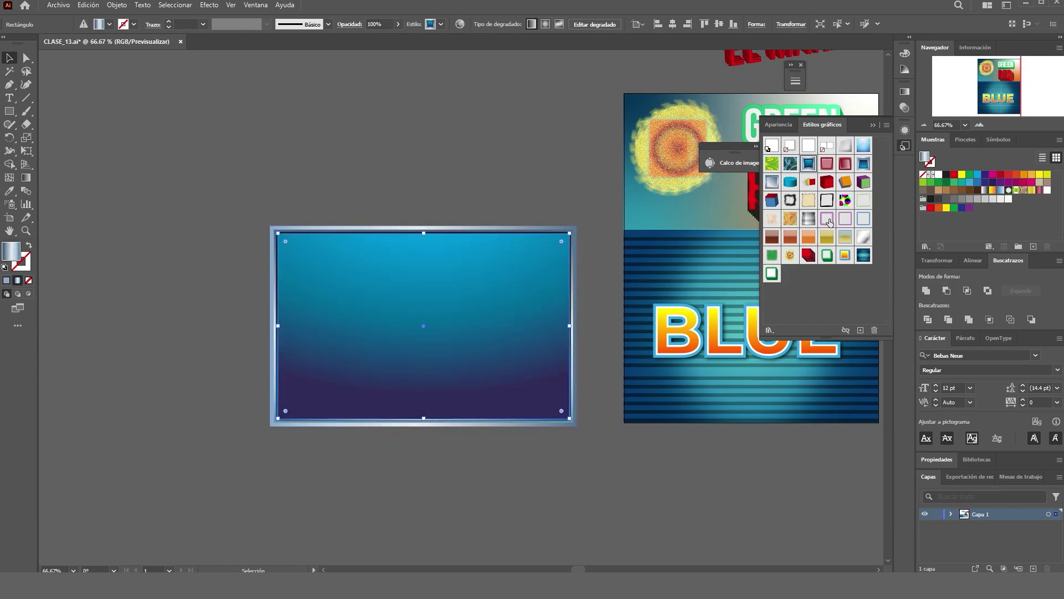
pyautogui.click(471, 142)
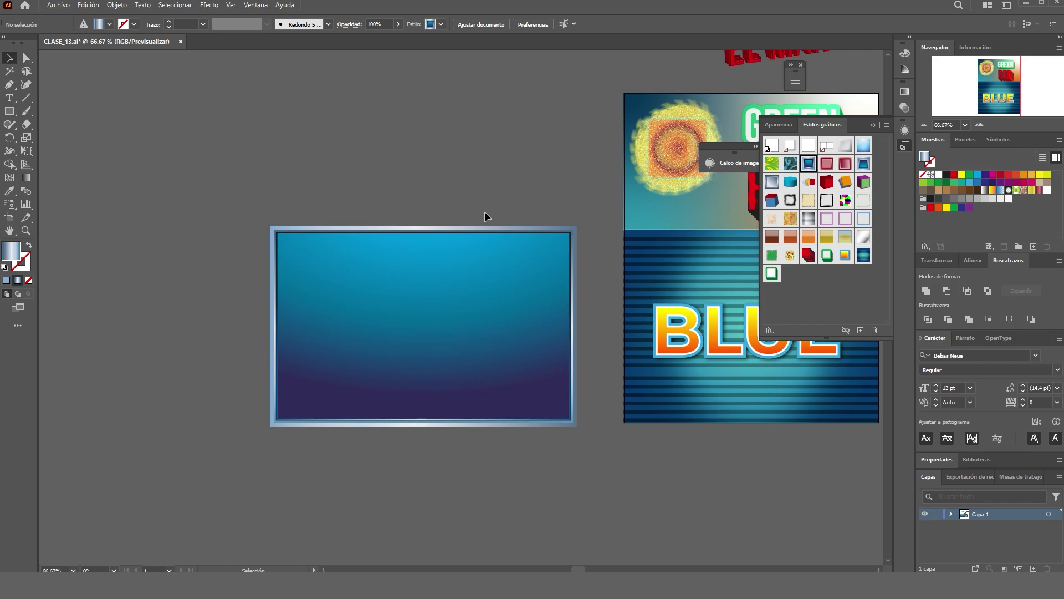
# Recolour the rectangle's outermost frame fill light blue and delete that fill from its appearance.
pyautogui.click(462, 269)
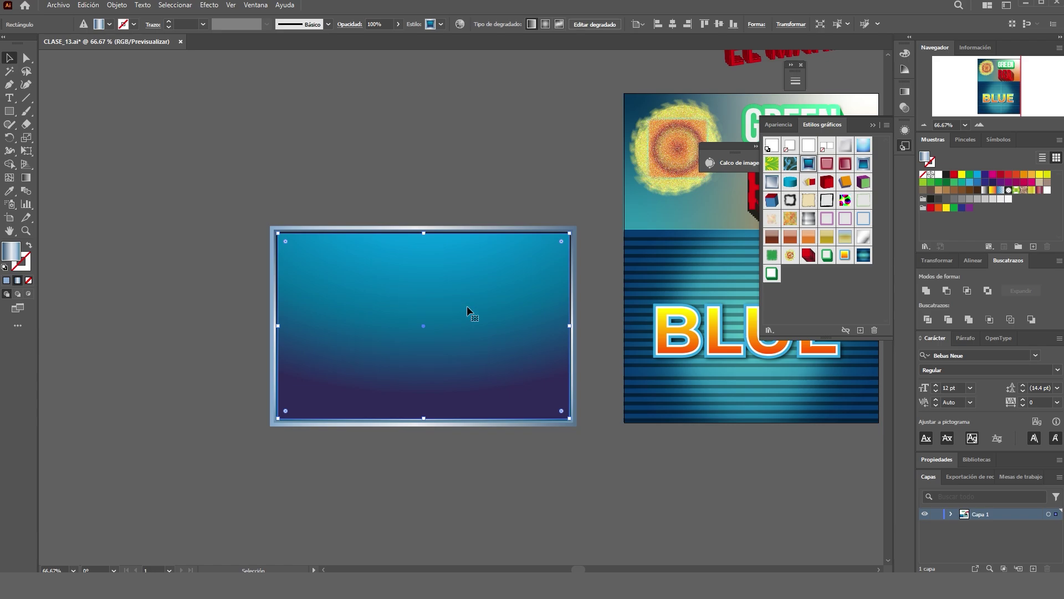
pyautogui.click(970, 182)
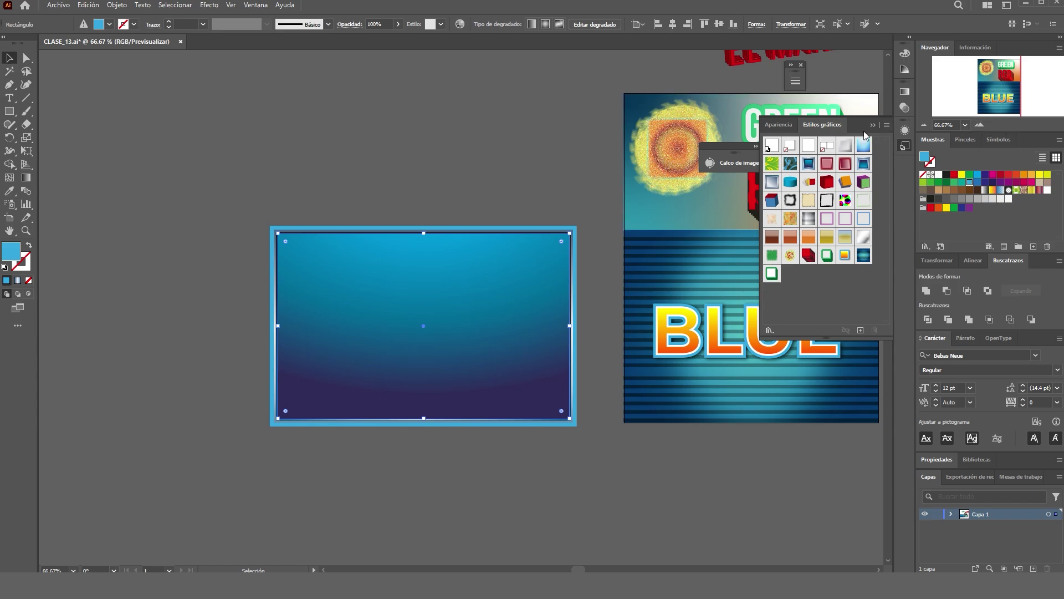
pyautogui.click(780, 126)
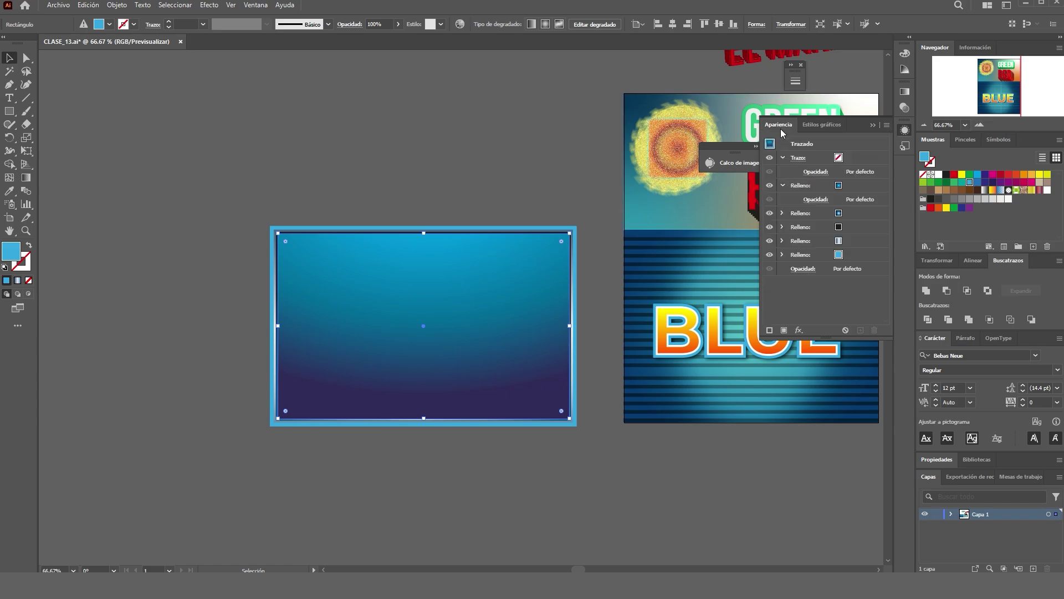
pyautogui.click(806, 253)
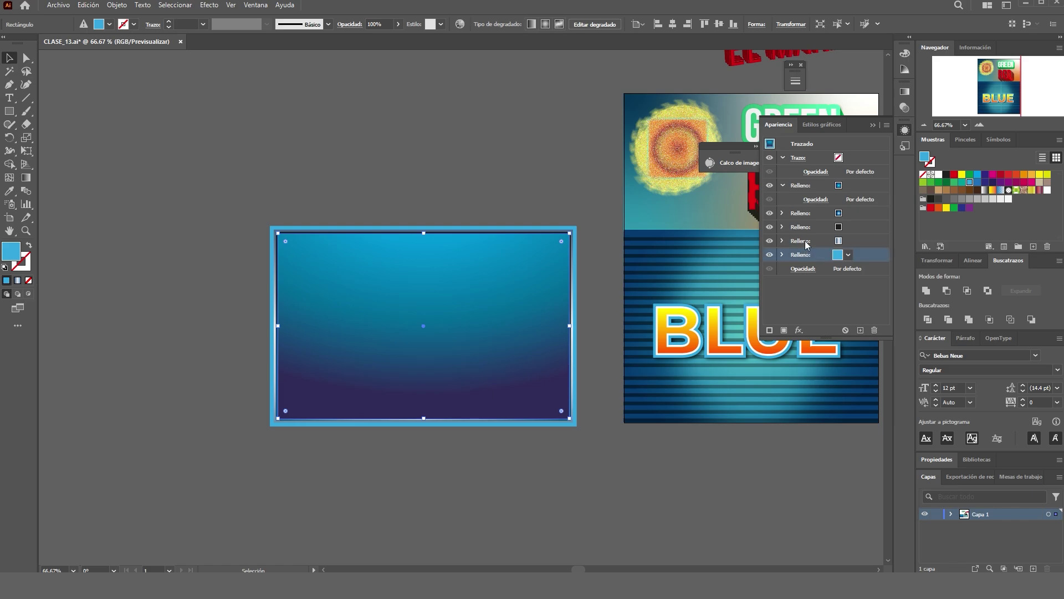
pyautogui.click(874, 330)
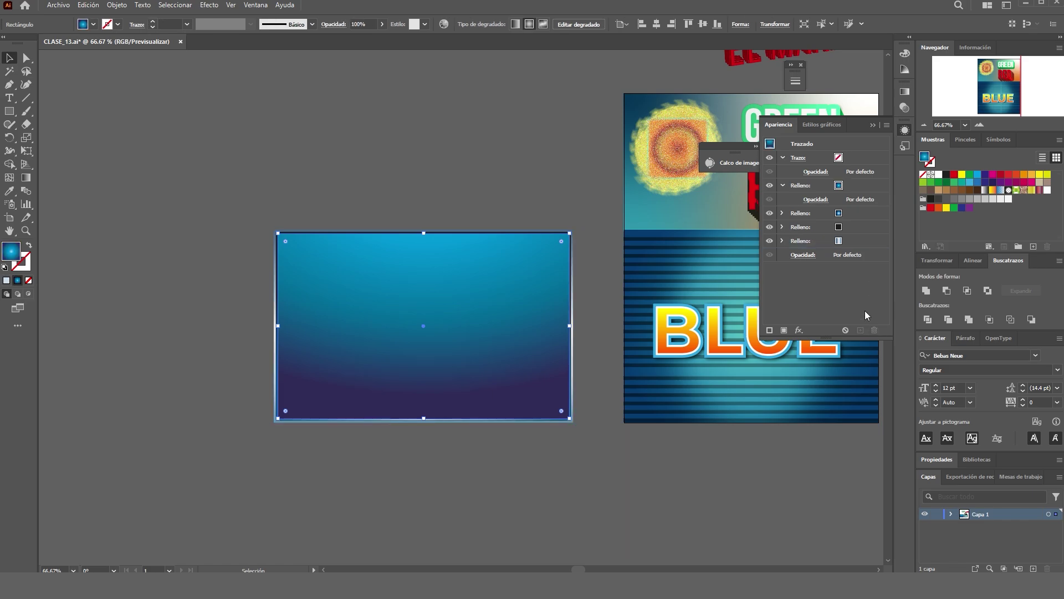
# Delete the two blue gradient fills and the black fill from the rectangle's appearance, keeping the metallic gradient fill.
pyautogui.click(796, 157)
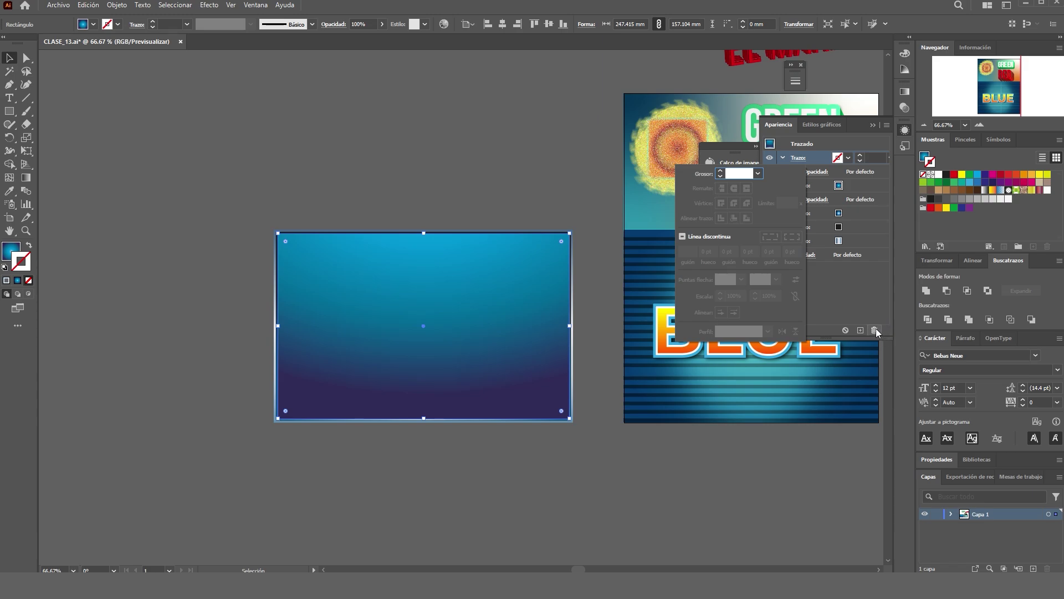
pyautogui.click(876, 329)
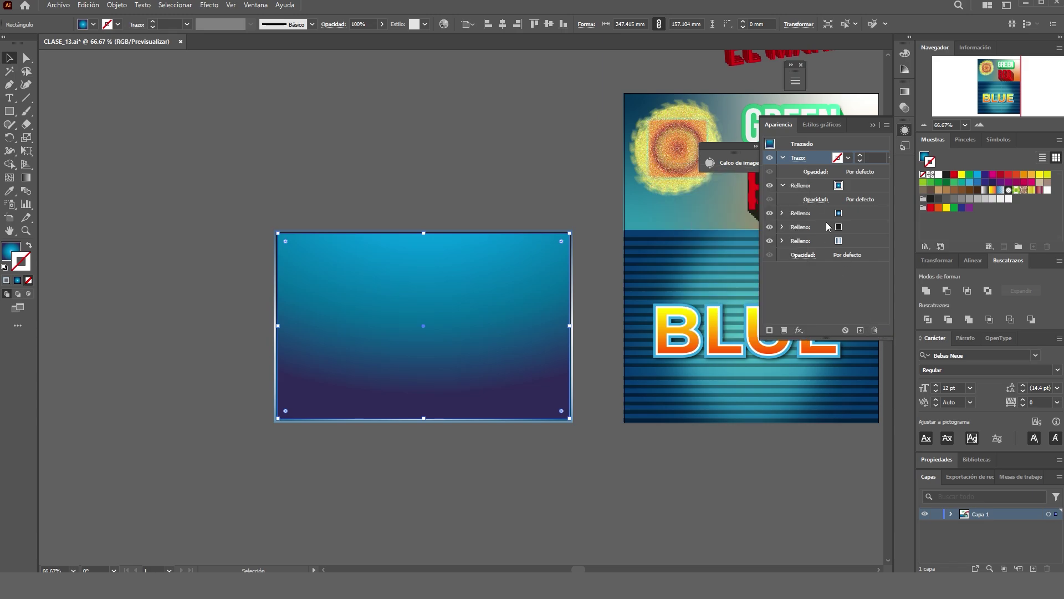
pyautogui.click(809, 188)
pyautogui.click(875, 329)
pyautogui.click(801, 185)
pyautogui.click(876, 330)
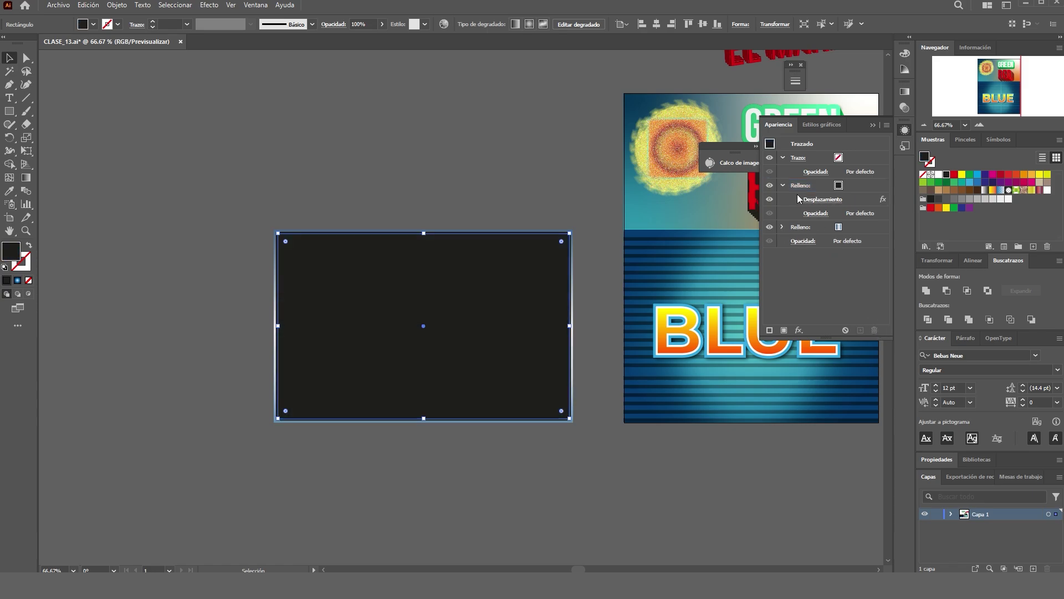
pyautogui.click(798, 188)
pyautogui.click(874, 330)
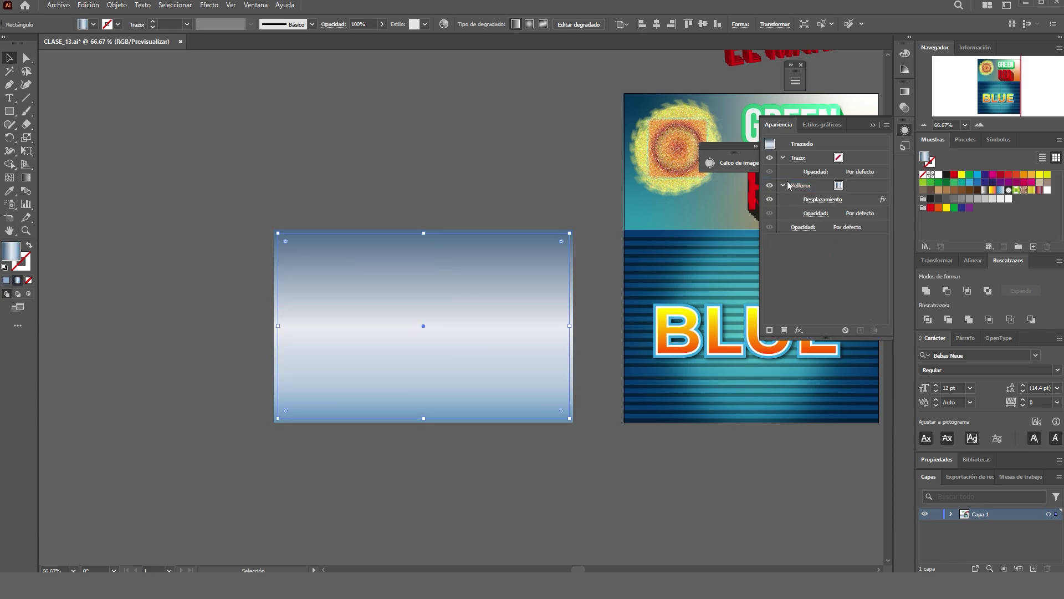
# Delete the metallic gradient fill from the rectangle and give its remaining fill the white-to-black linear gradient swatch.
pyautogui.click(797, 186)
pyautogui.click(874, 331)
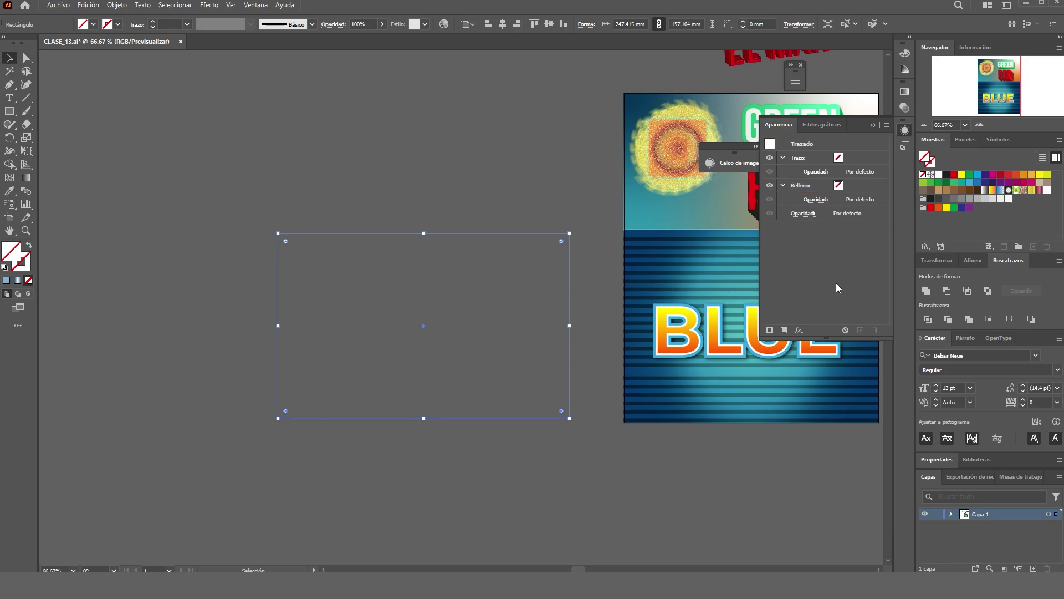
pyautogui.click(800, 184)
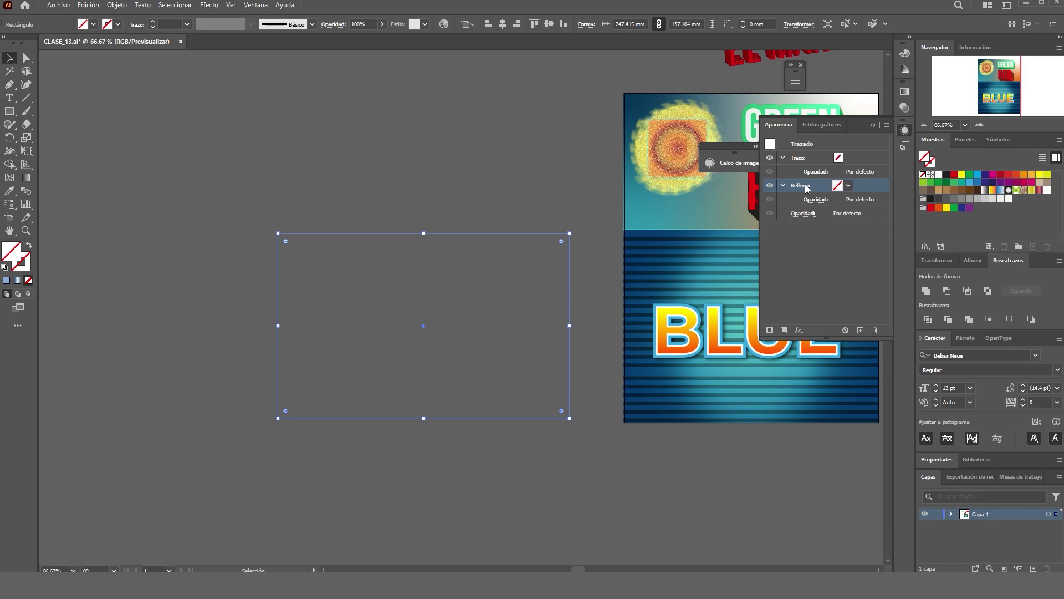
pyautogui.click(848, 186)
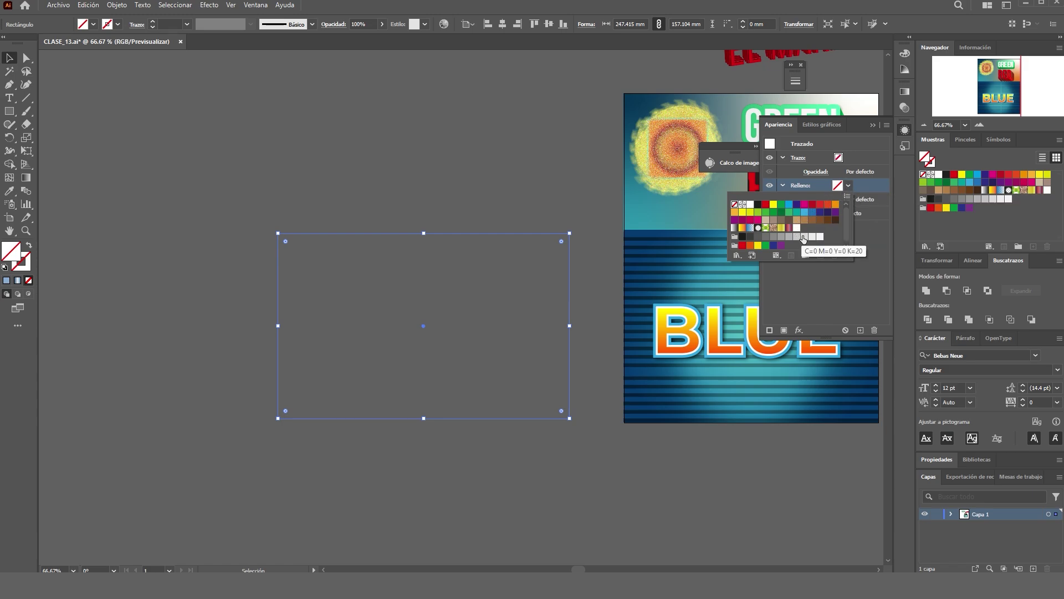
pyautogui.click(734, 228)
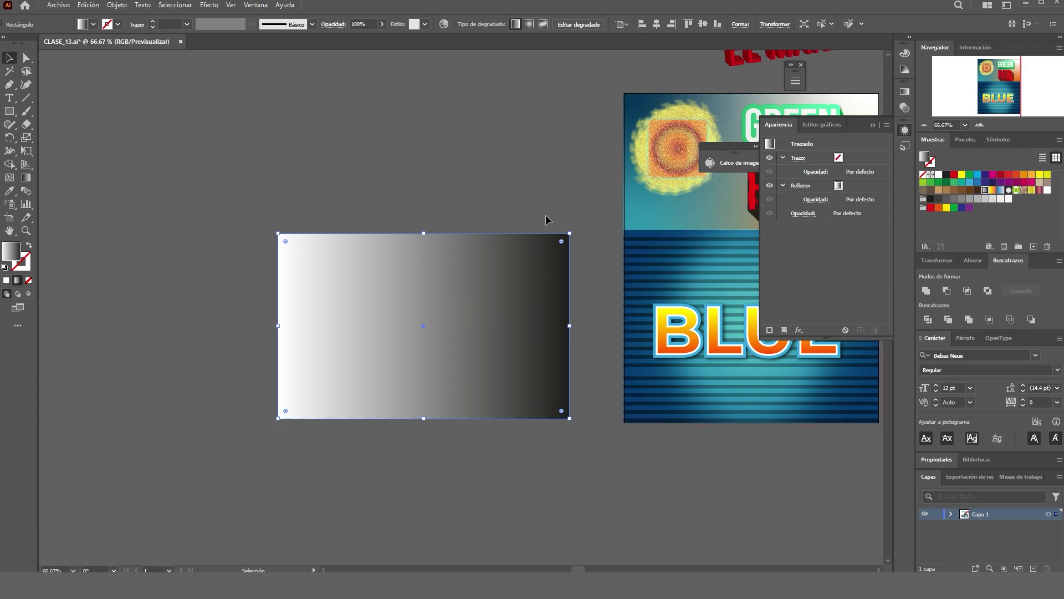
pyautogui.click(873, 129)
pyautogui.click(536, 122)
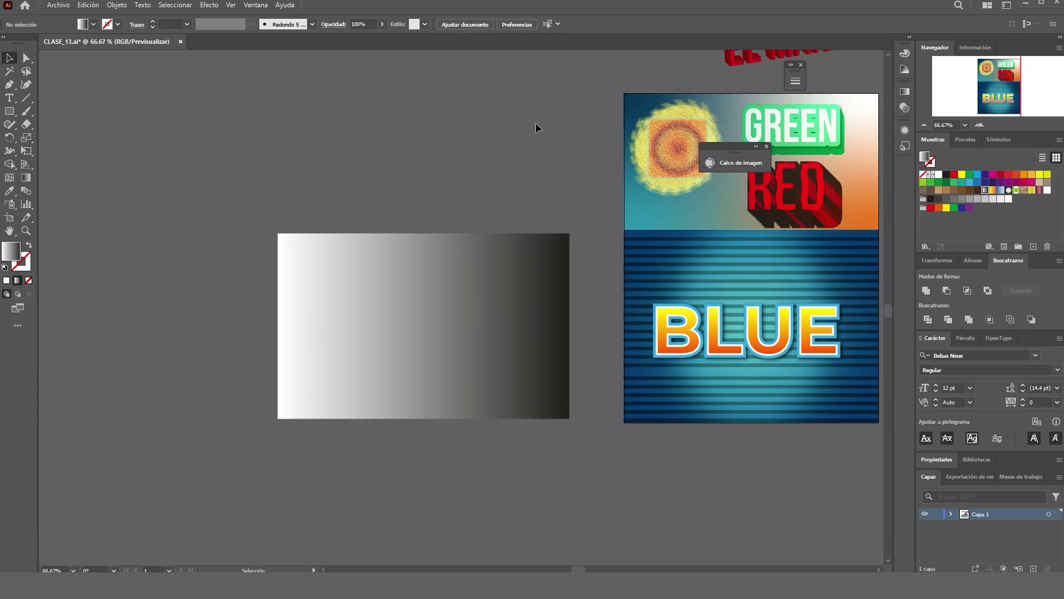
# Recolour the white start stop of the rectangle's gradient with the purple swatch.
pyautogui.click(531, 270)
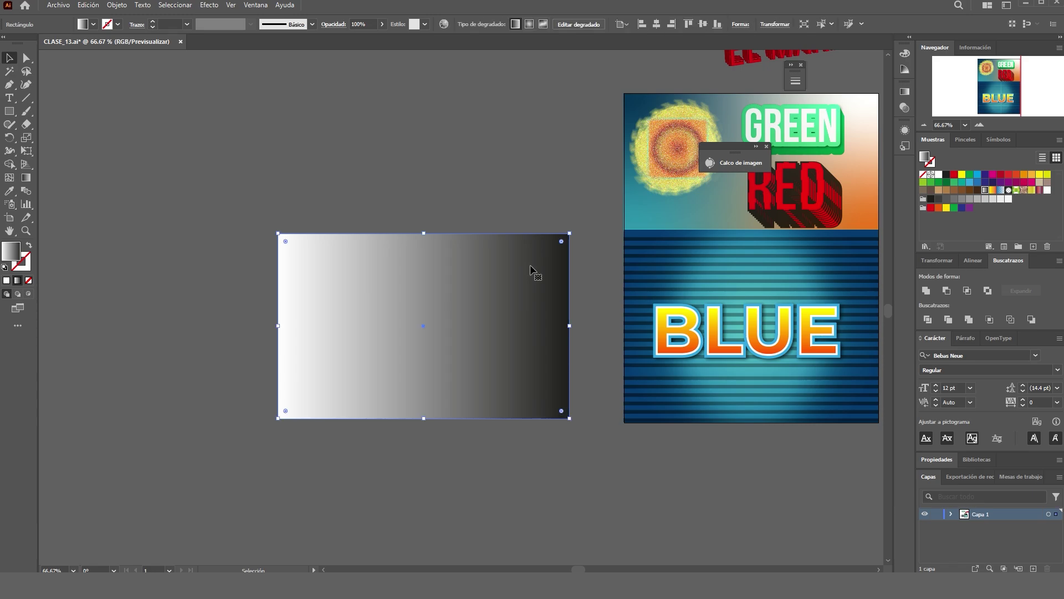
pyautogui.click(905, 91)
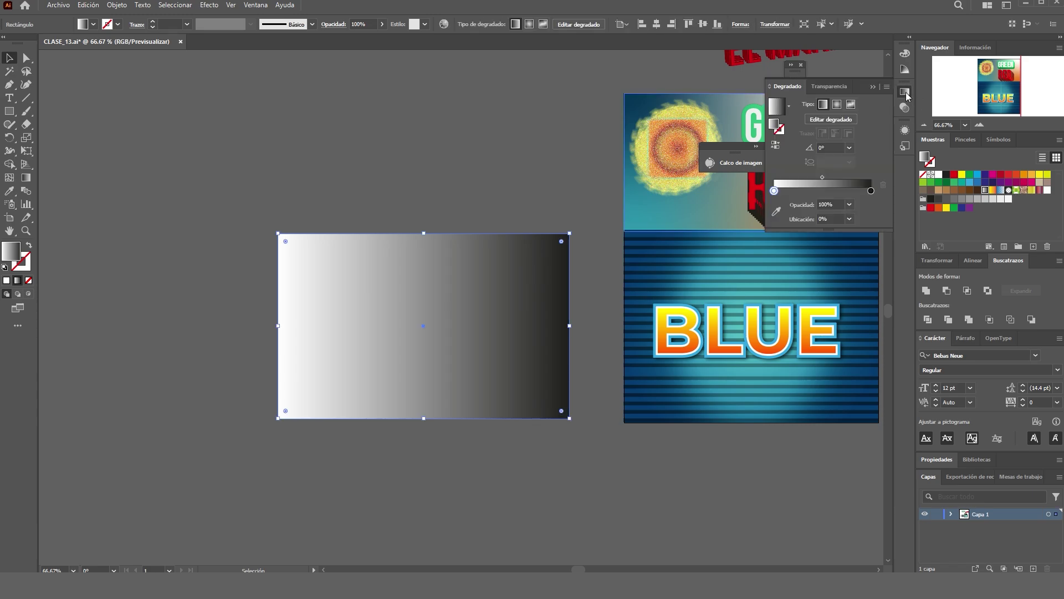
pyautogui.doubleClick(775, 191)
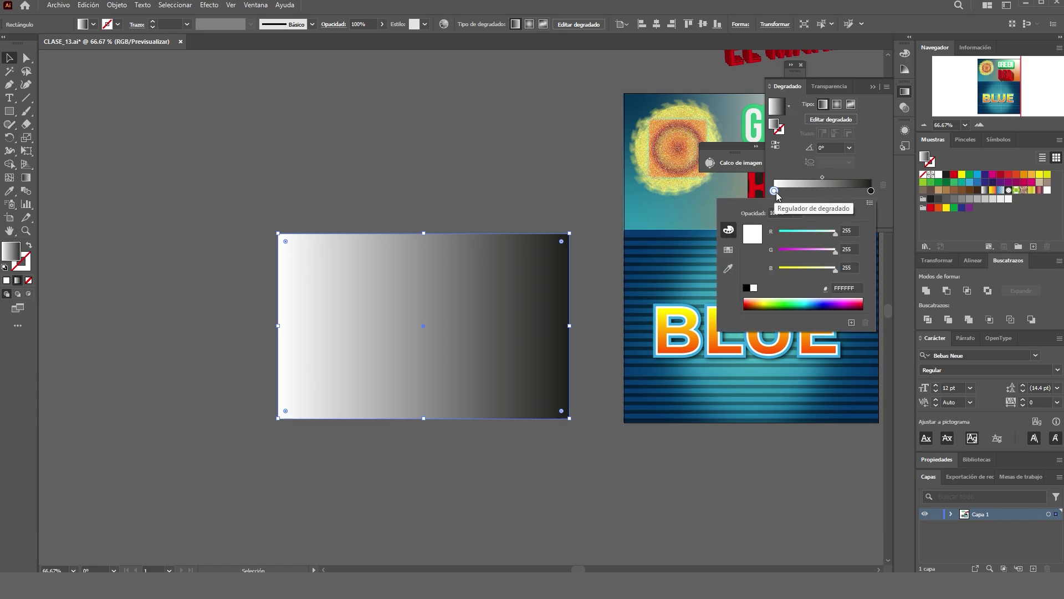
pyautogui.click(728, 250)
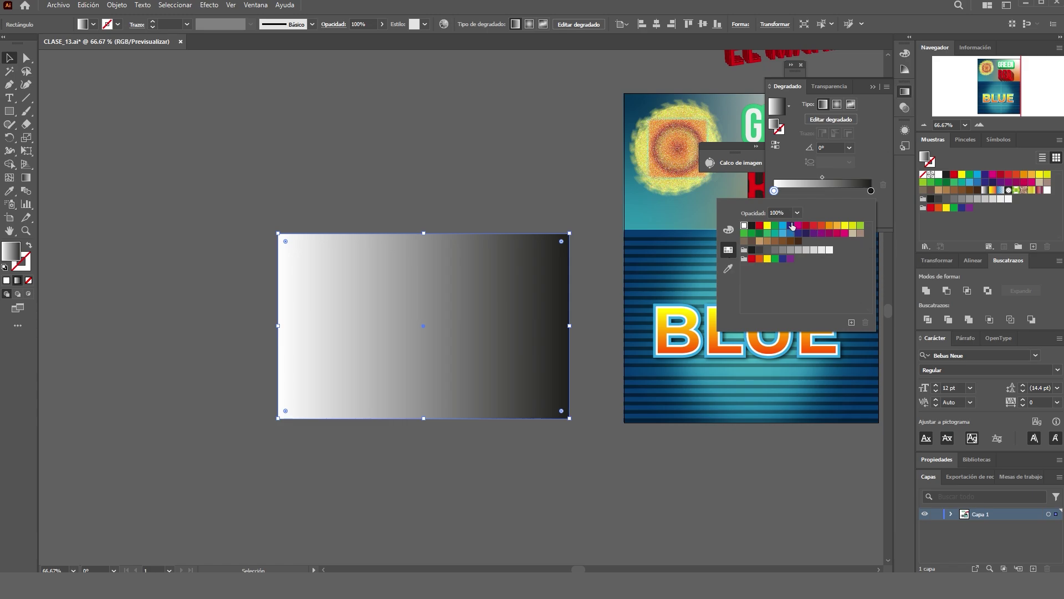
pyautogui.click(820, 231)
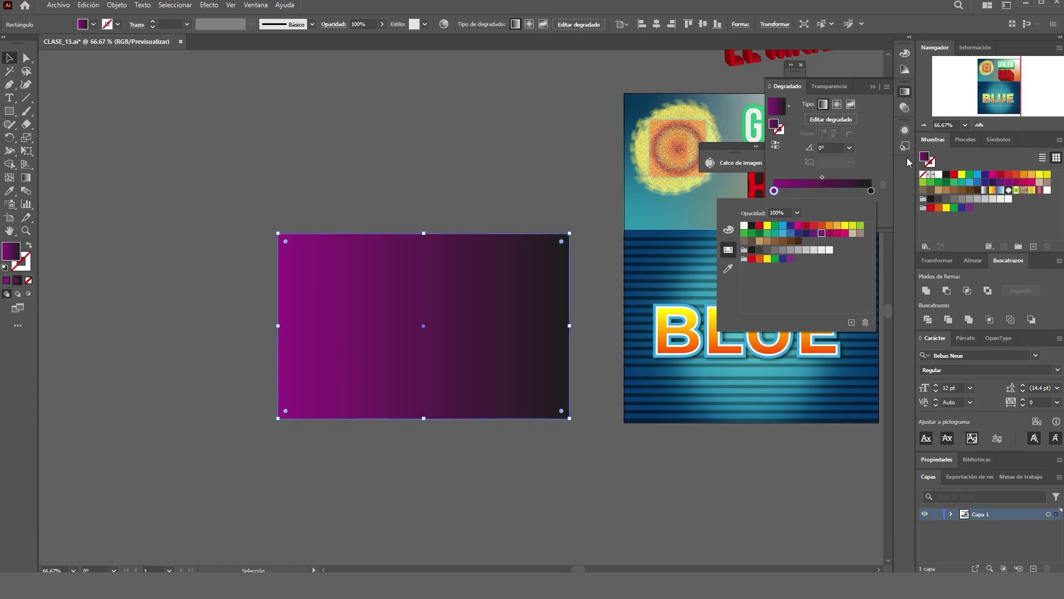
pyautogui.click(869, 164)
# Switch the gradient's black end stop to CMYK and mix a tan colour of C 9, M 25, Y 38, K 15.
pyautogui.click(871, 191)
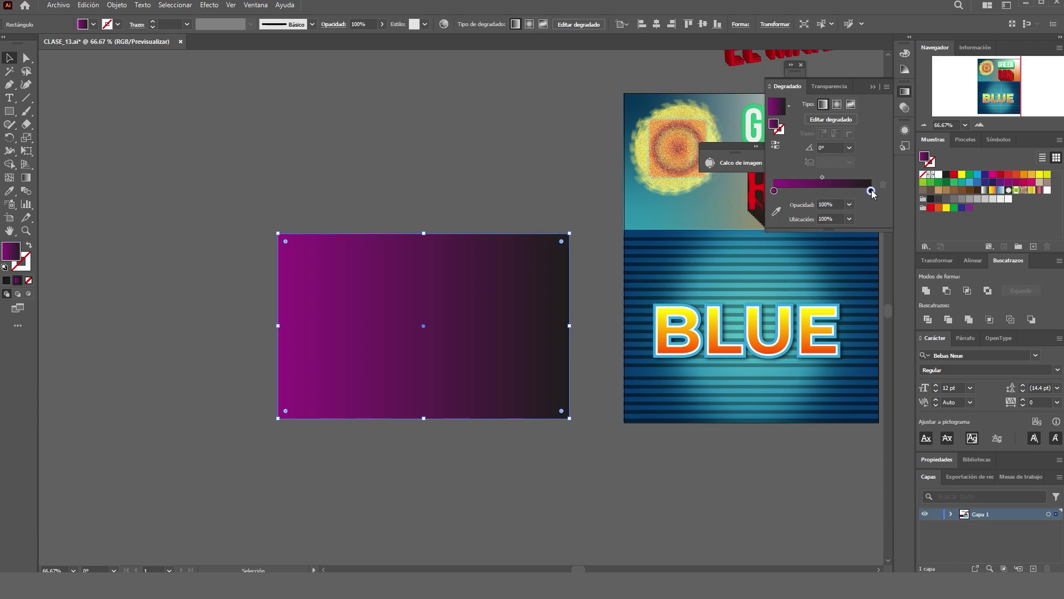
pyautogui.doubleClick(872, 191)
pyautogui.click(729, 230)
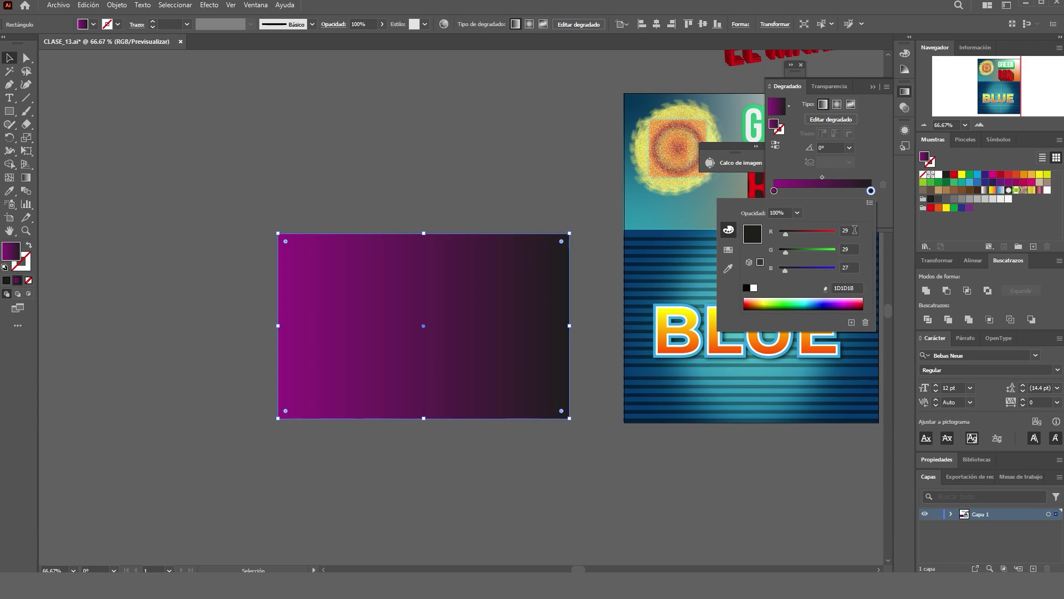
pyautogui.click(869, 202)
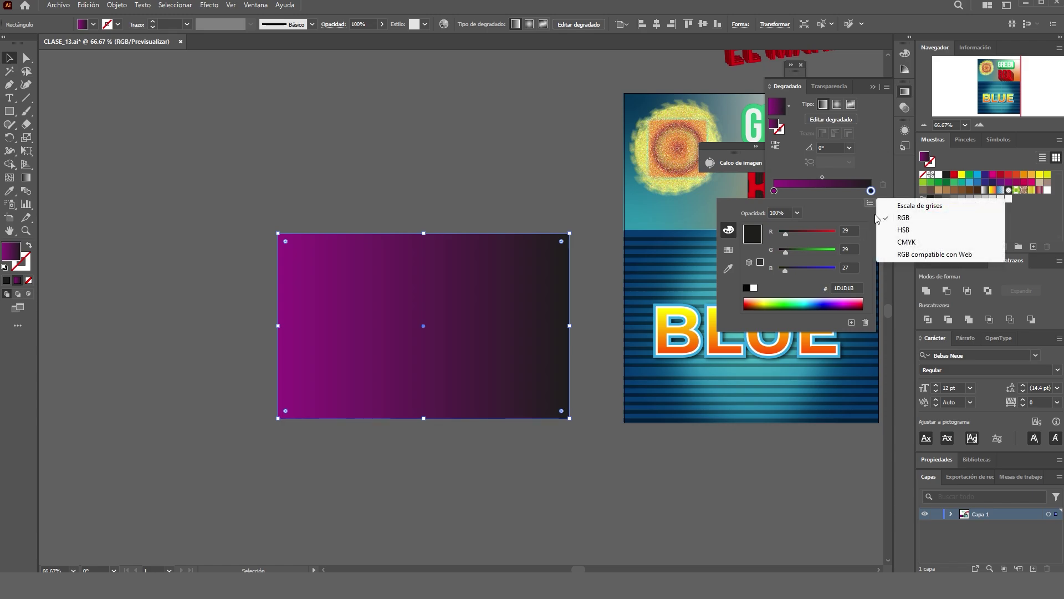
pyautogui.click(910, 242)
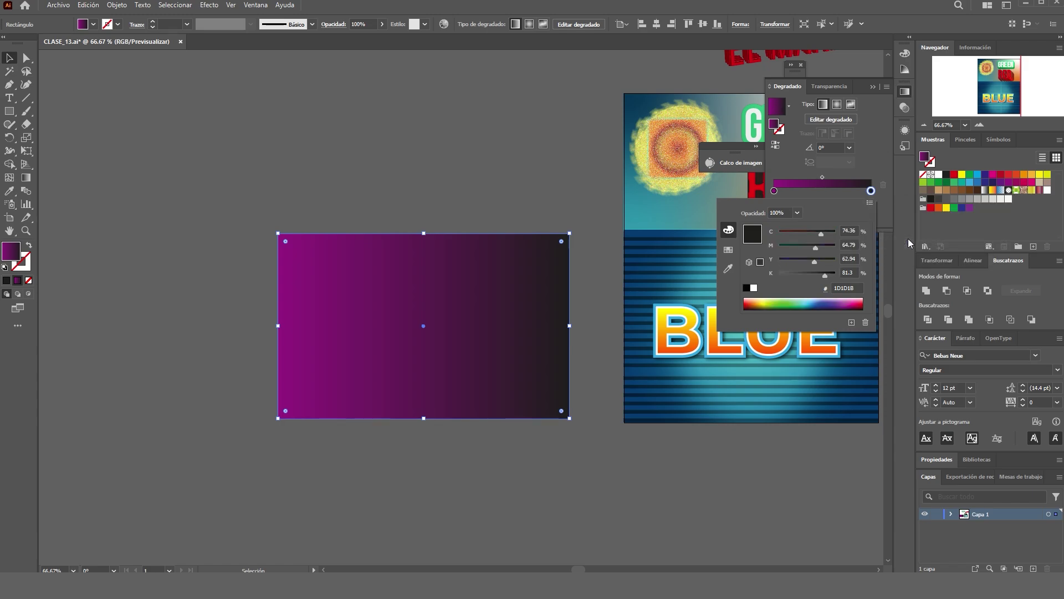
pyautogui.moveTo(821, 234); pyautogui.dragTo(792, 250)
pyautogui.click(797, 259)
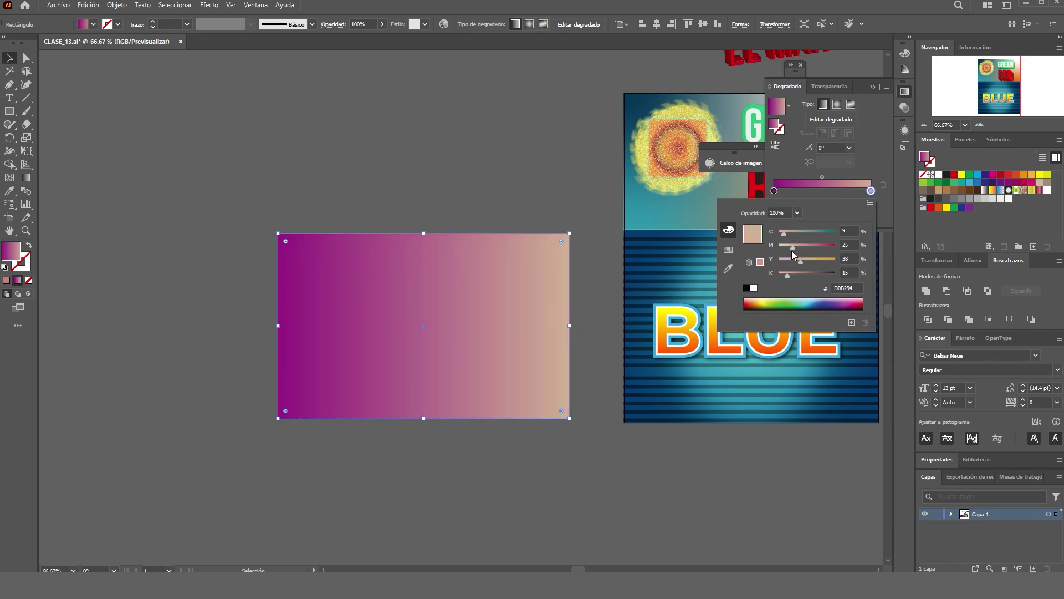
pyautogui.click(871, 150)
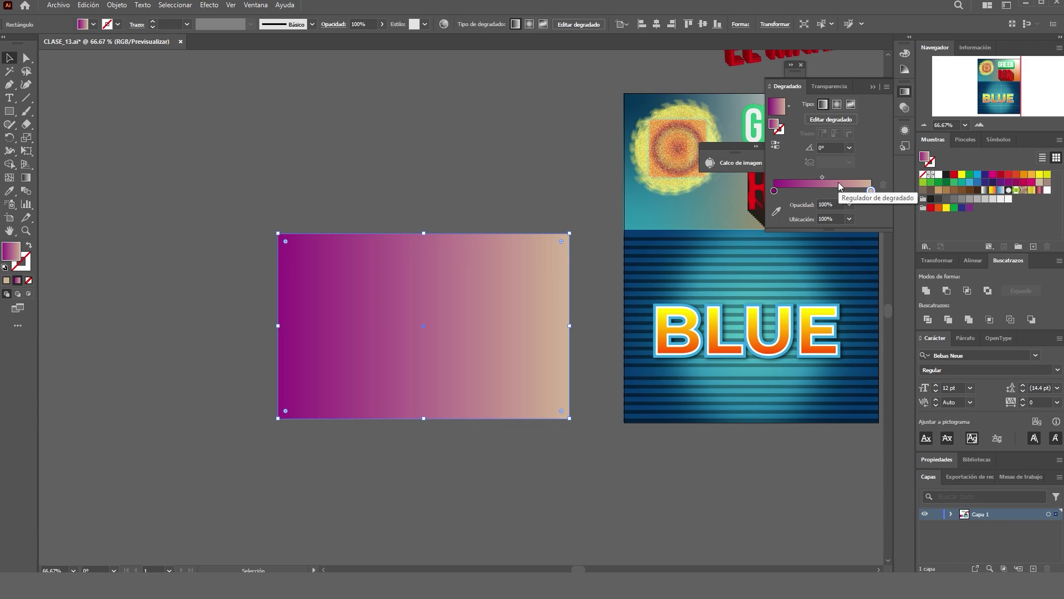
# Make the rectangle's gradient radial and reverse it so tan sits in the centre and purple outside.
pyautogui.click(837, 105)
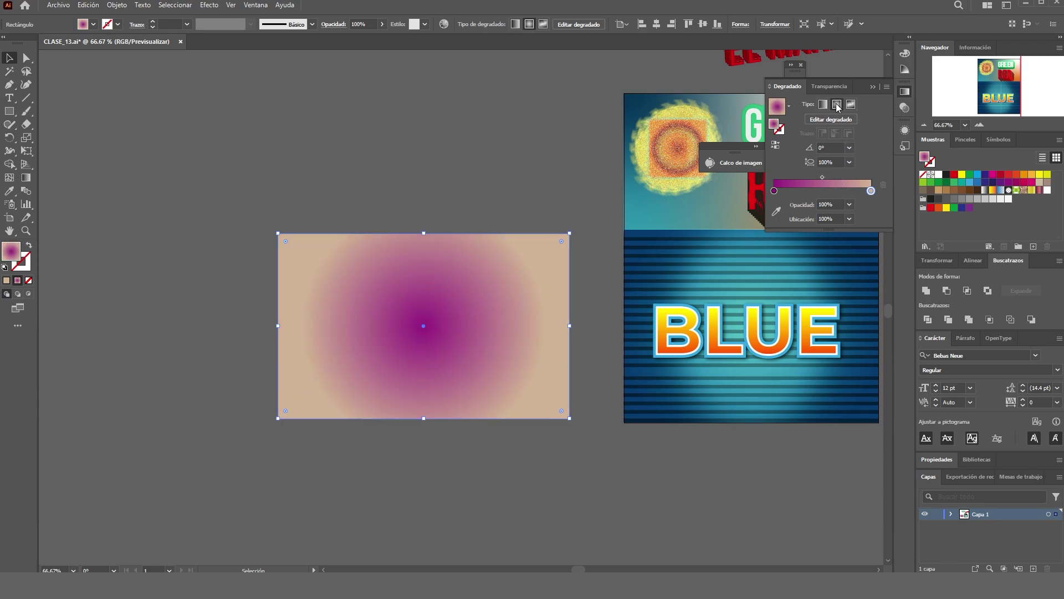
pyautogui.click(776, 145)
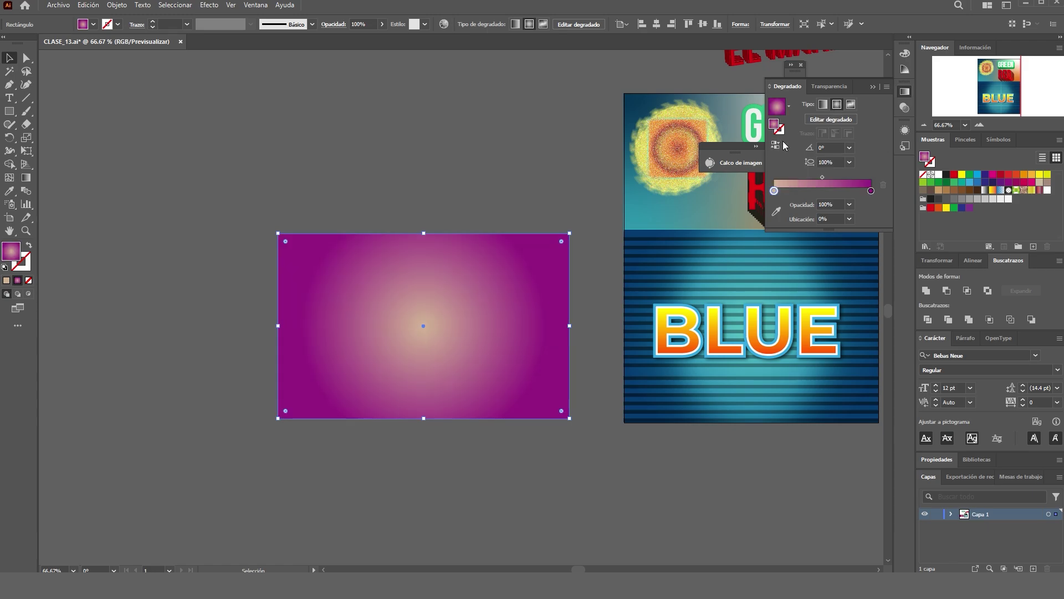
pyautogui.click(487, 145)
pyautogui.click(515, 306)
pyautogui.click(518, 194)
pyautogui.click(501, 256)
# Stretch the radial gradient to the rectangle's side edges with the Gradient tool and shift its midpoint slightly inward.
pyautogui.press('g')
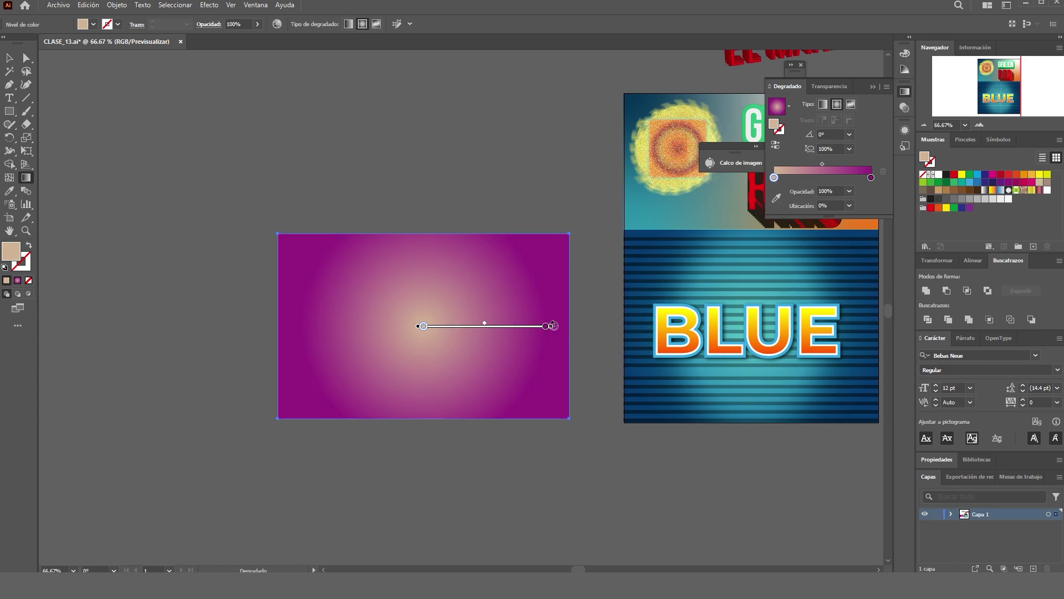
pyautogui.click(546, 326)
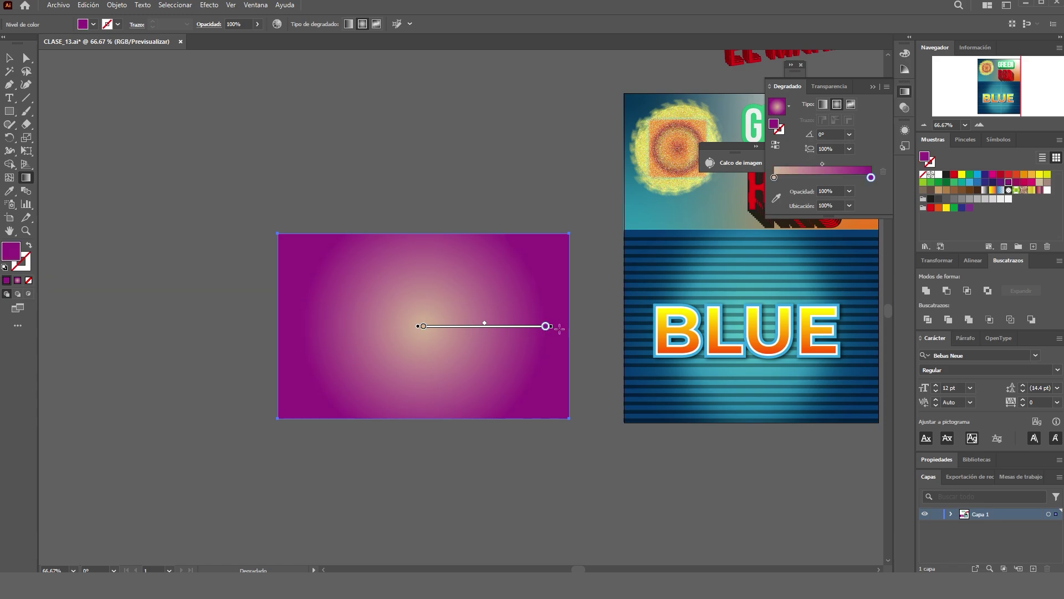
pyautogui.moveTo(553, 327)
pyautogui.mouseDown()
pyautogui.moveTo(361, 432)
pyautogui.moveTo(447, 202)
pyautogui.moveTo(308, 362)
pyautogui.moveTo(530, 385)
pyautogui.moveTo(541, 290)
pyautogui.moveTo(549, 328)
pyautogui.mouseUp()
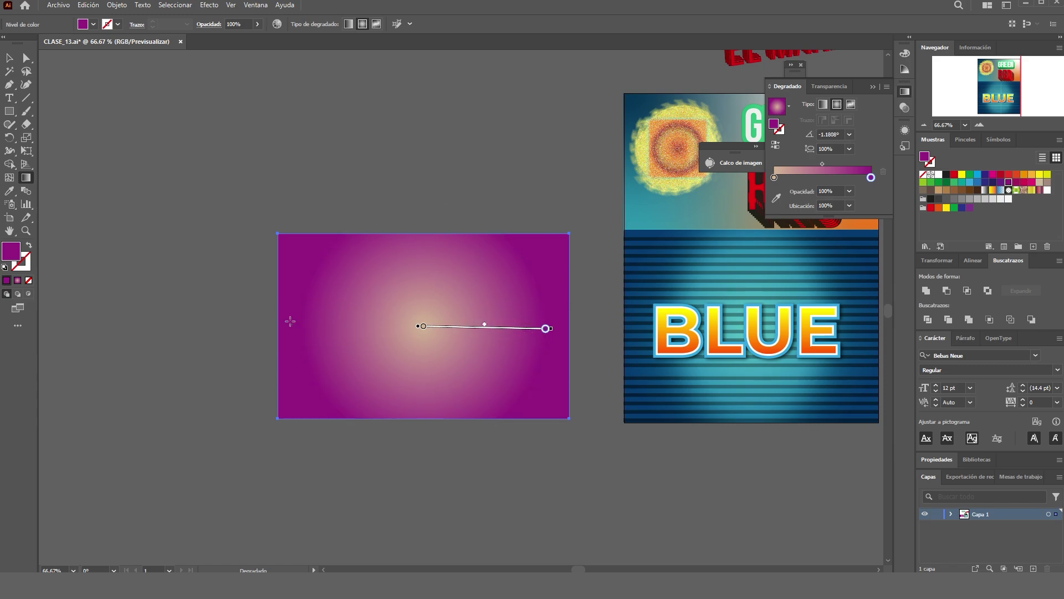
pyautogui.moveTo(287, 324)
pyautogui.mouseDown()
pyautogui.moveTo(257, 325)
pyautogui.moveTo(277, 324)
pyautogui.mouseUp()
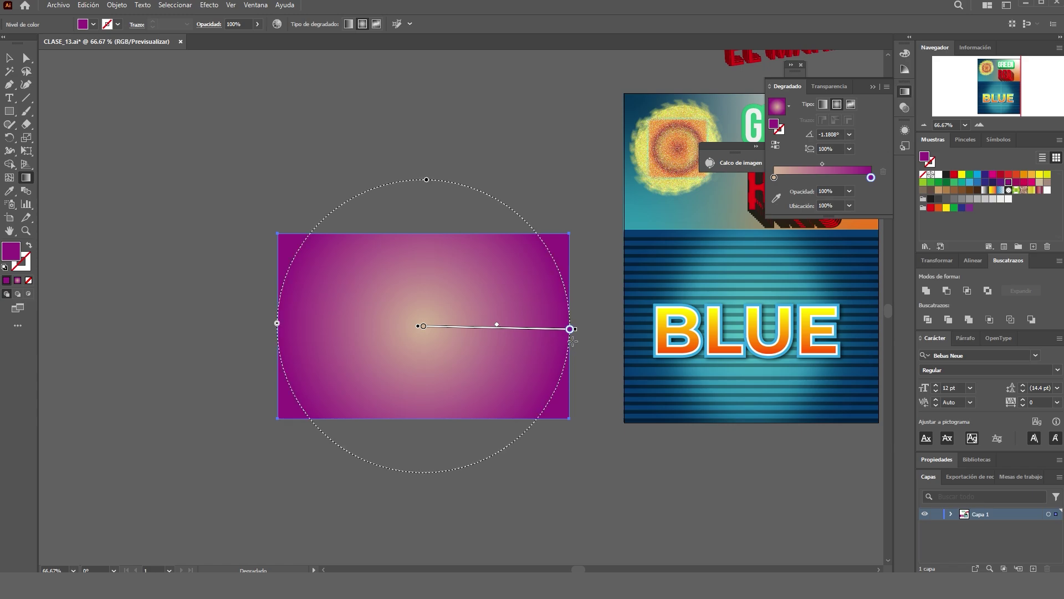
pyautogui.moveTo(497, 326)
pyautogui.mouseDown()
pyautogui.moveTo(538, 326)
pyautogui.moveTo(478, 327)
pyautogui.moveTo(494, 330)
pyautogui.mouseUp()
pyautogui.click(10, 59)
pyautogui.click(353, 161)
pyautogui.click(474, 312)
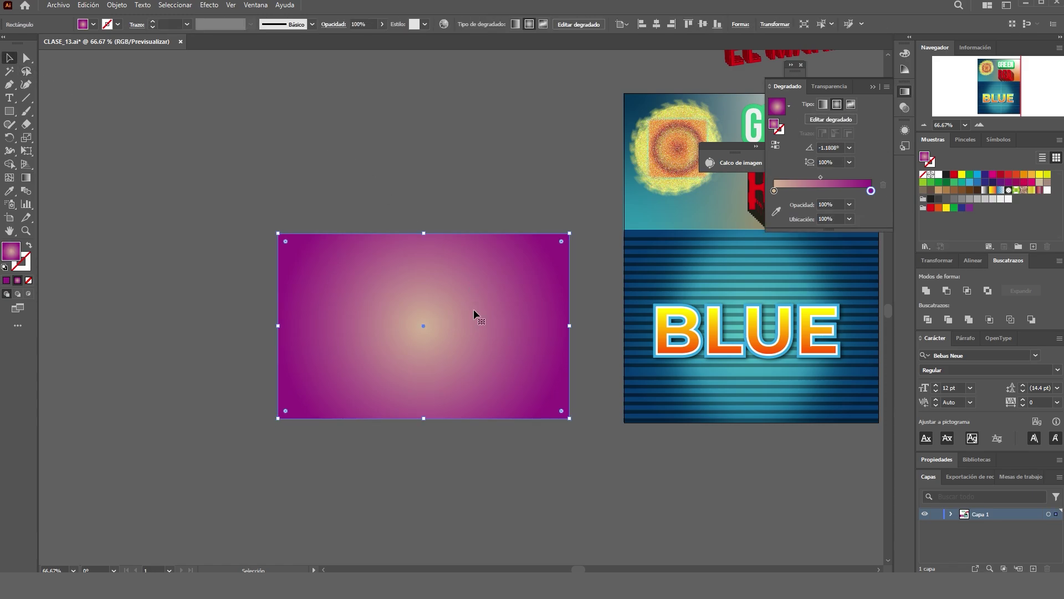
# Shift the radial gradient's midpoint to about 54% and set its angle to 0°.
pyautogui.click(821, 177)
pyautogui.moveTo(821, 176)
pyautogui.mouseDown()
pyautogui.moveTo(836, 178)
pyautogui.moveTo(824, 177)
pyautogui.mouseUp()
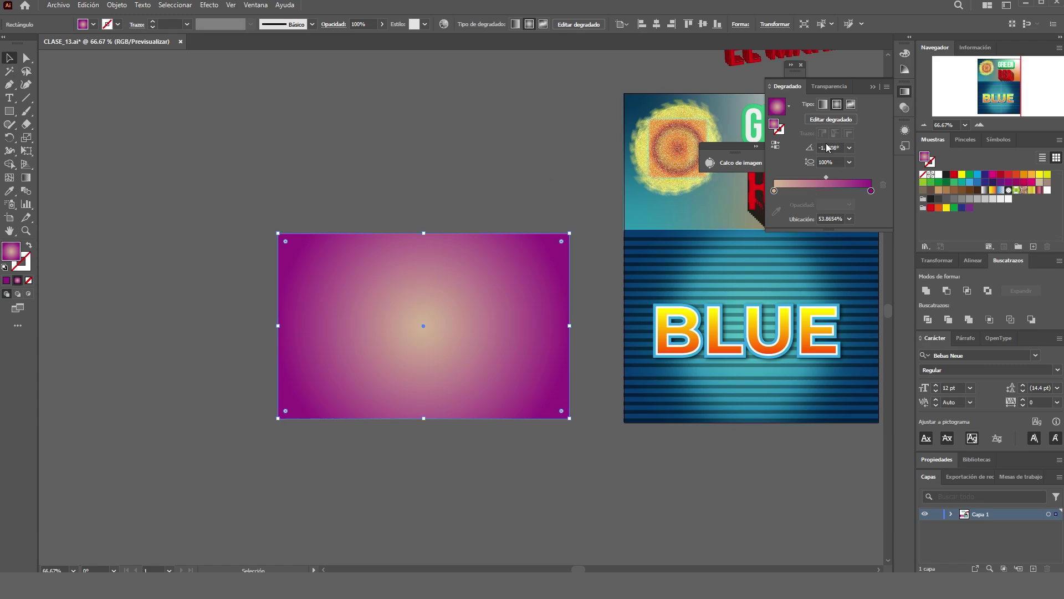
pyautogui.click(849, 148)
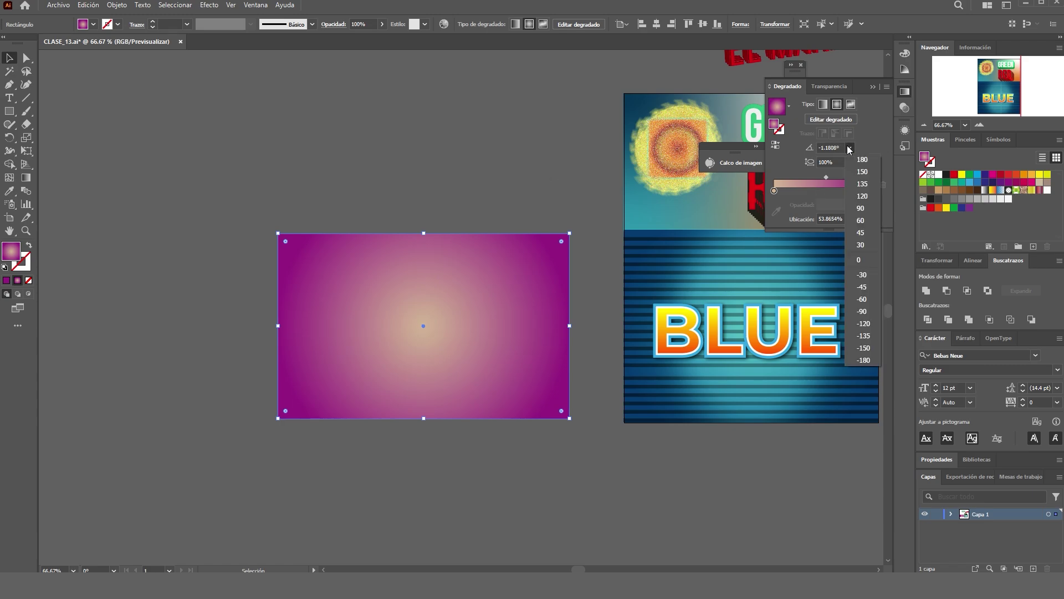
pyautogui.click(860, 260)
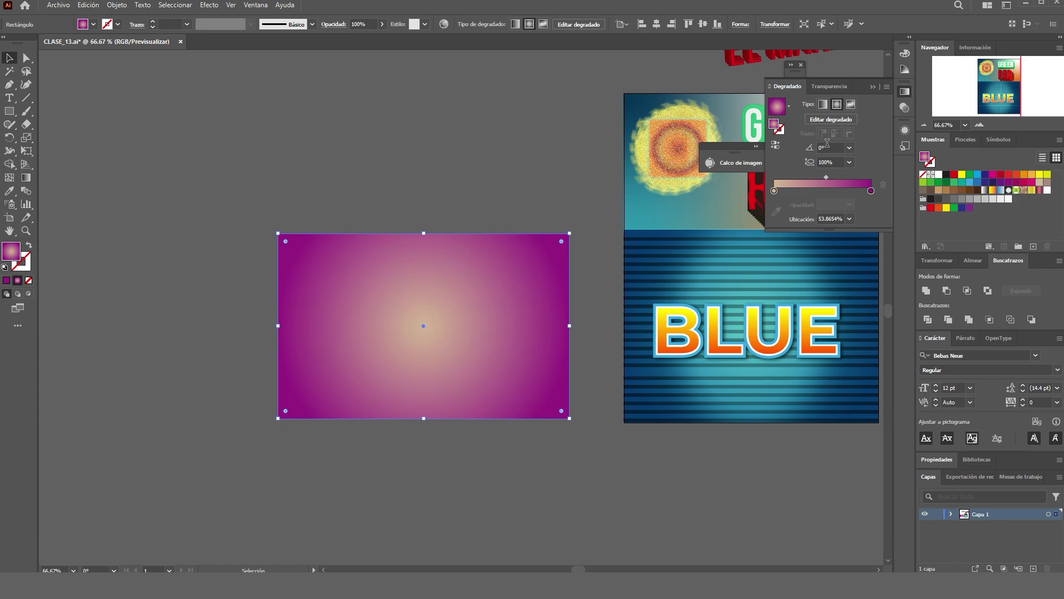
# Try a linear gradient at 120° on the rectangle and switch it back to radial.
pyautogui.click(823, 105)
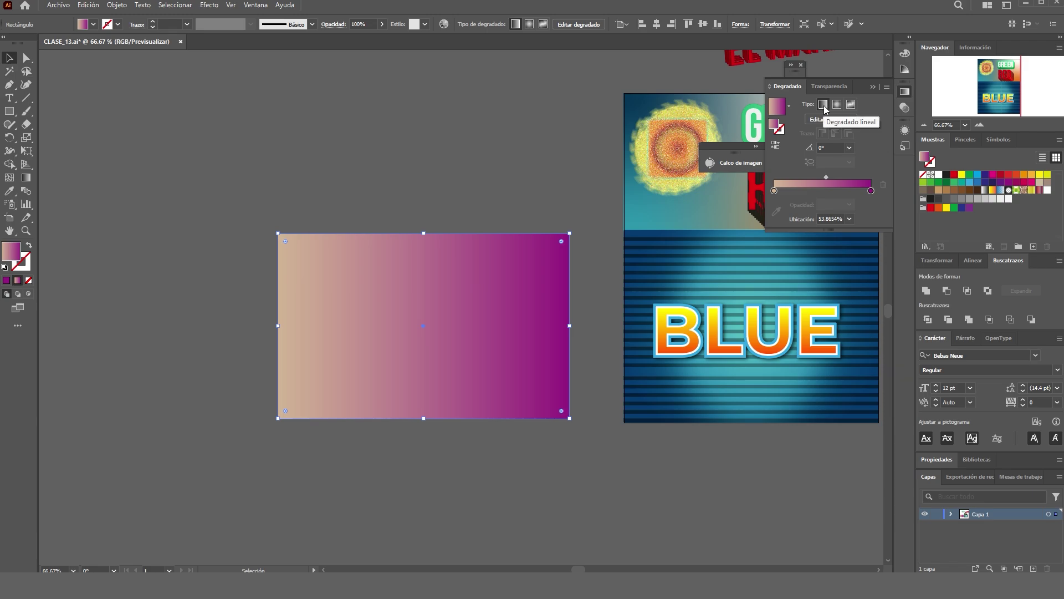
pyautogui.click(850, 148)
pyautogui.click(858, 201)
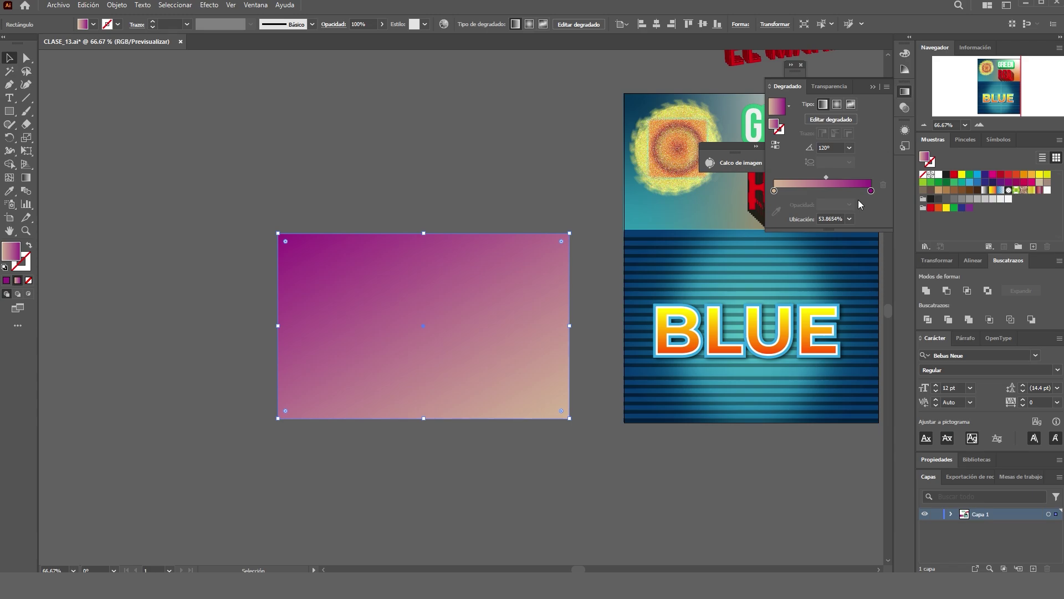
pyautogui.click(837, 104)
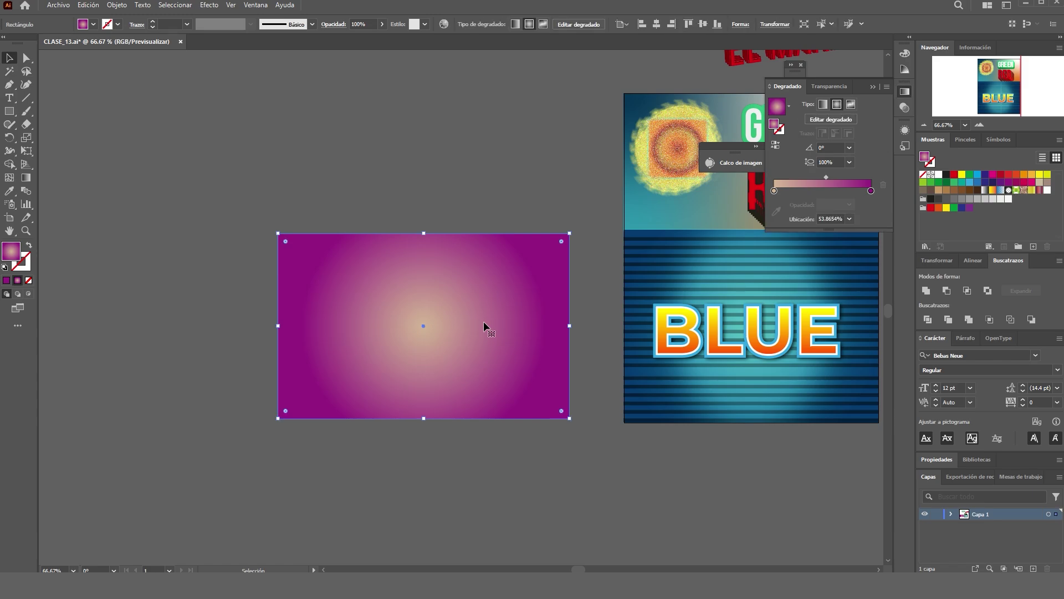
# Enlarge the radial gradient to the rectangle's side edges with the Gradient tool and move its midpoint to about 46%.
pyautogui.press('g')
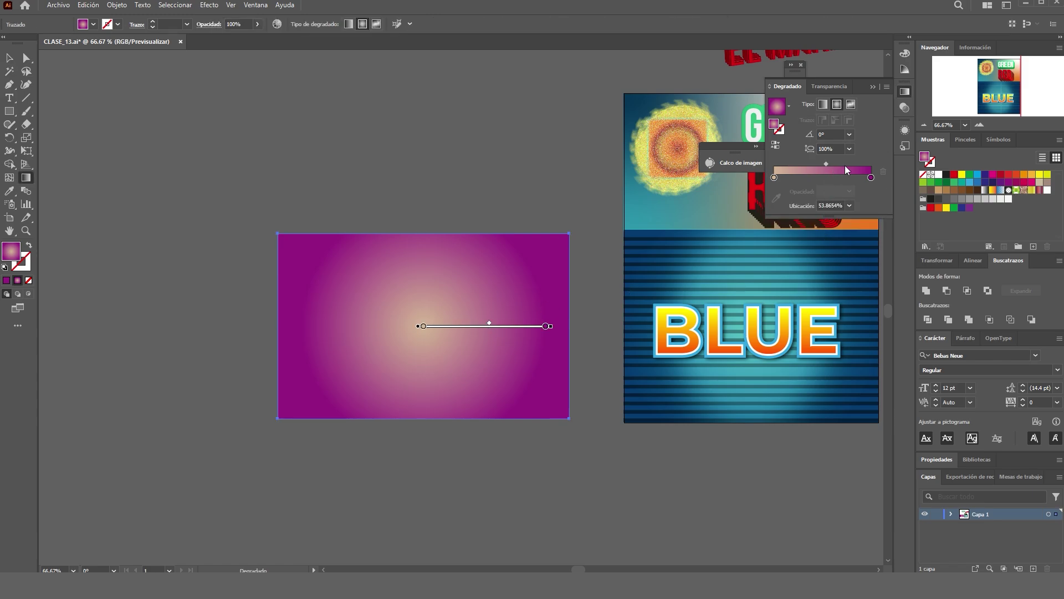
pyautogui.moveTo(496, 323)
pyautogui.moveTo(301, 327); pyautogui.dragTo(277, 326)
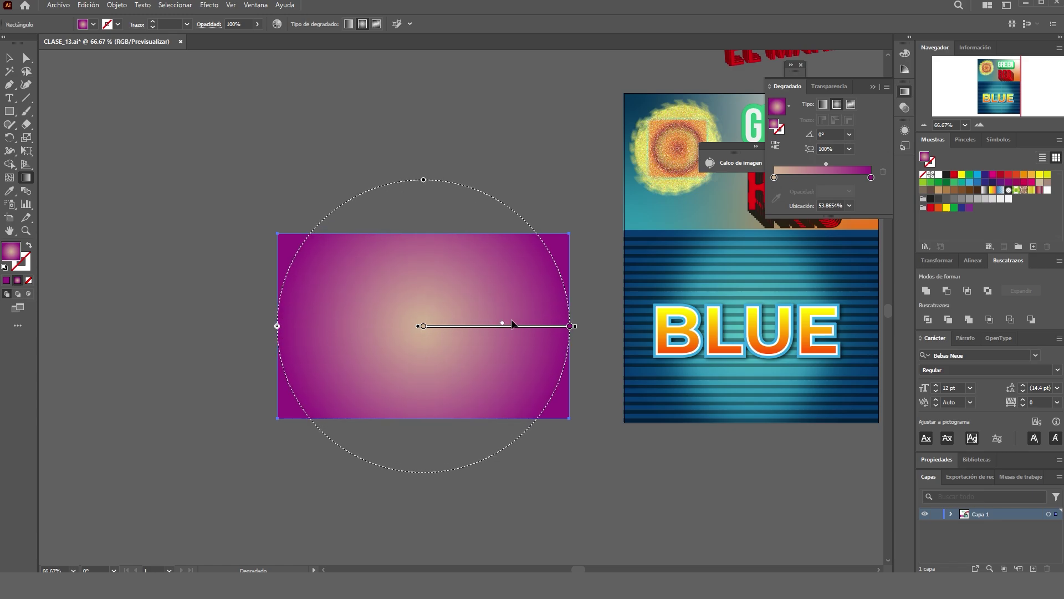
pyautogui.moveTo(492, 326); pyautogui.dragTo(492, 326)
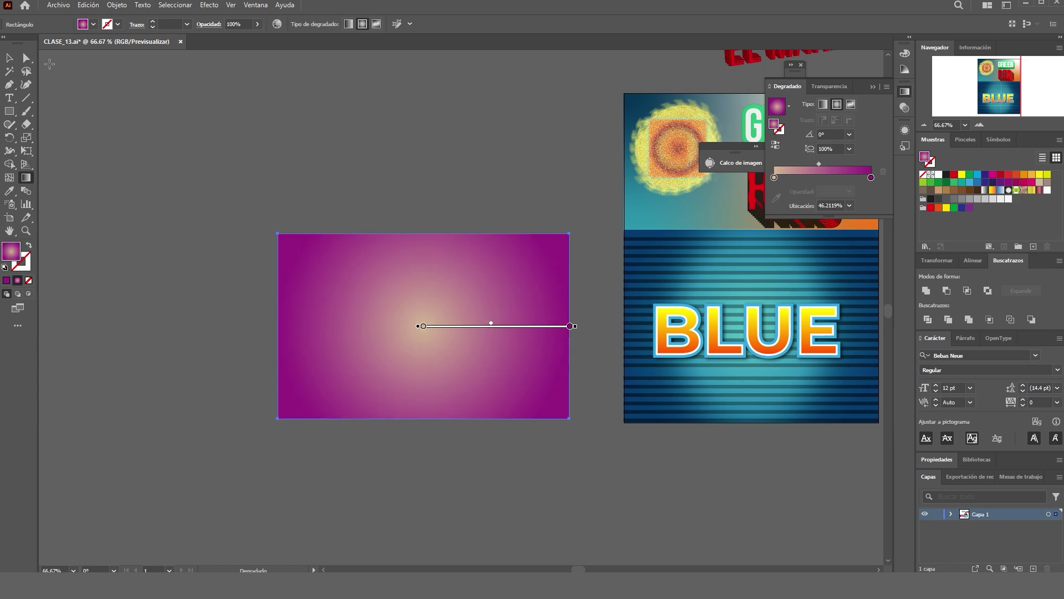
pyautogui.click(8, 58)
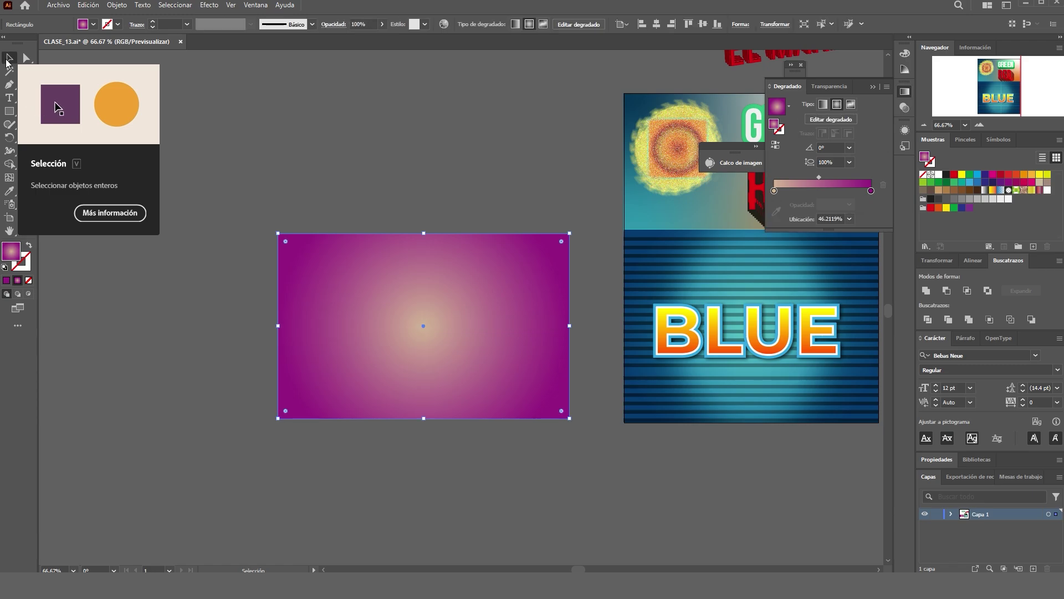
pyautogui.click(475, 168)
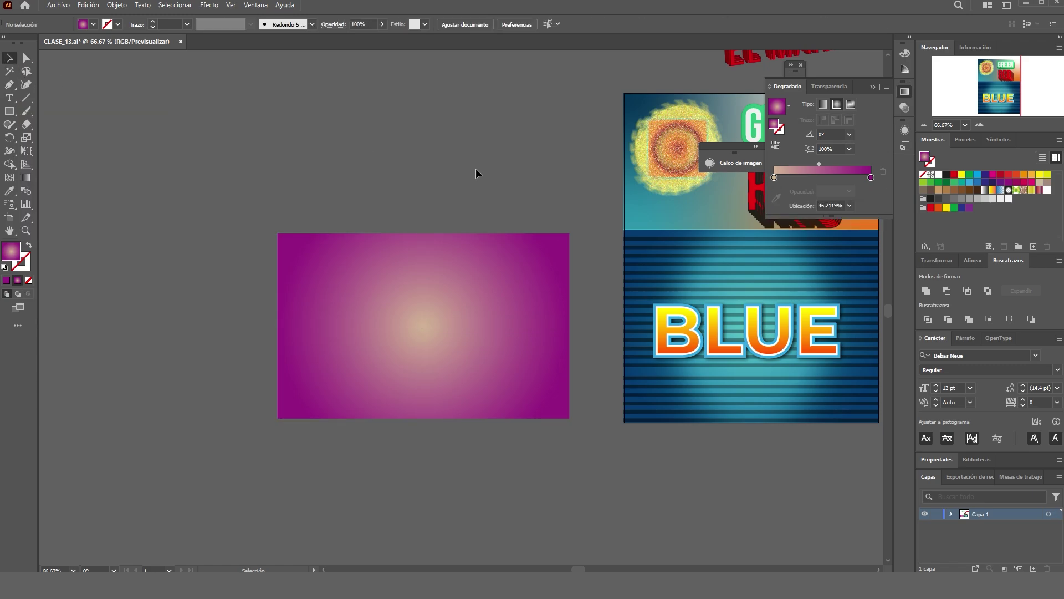
pyautogui.click(543, 246)
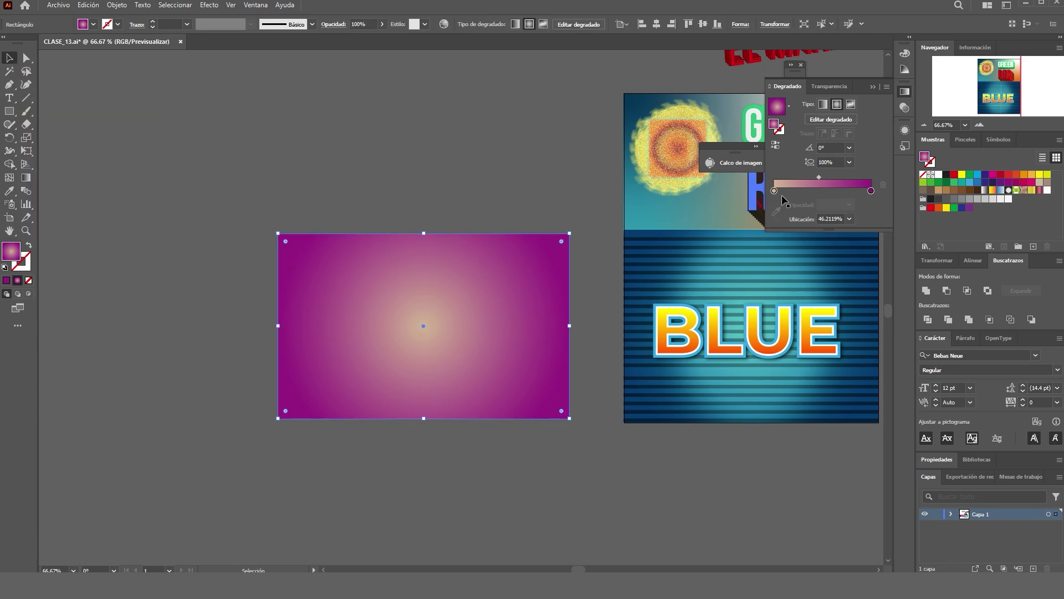
# Check the gradient rectangle's transparency settings and its Appearance attributes, and deselect the rectangle.
pyautogui.click(905, 107)
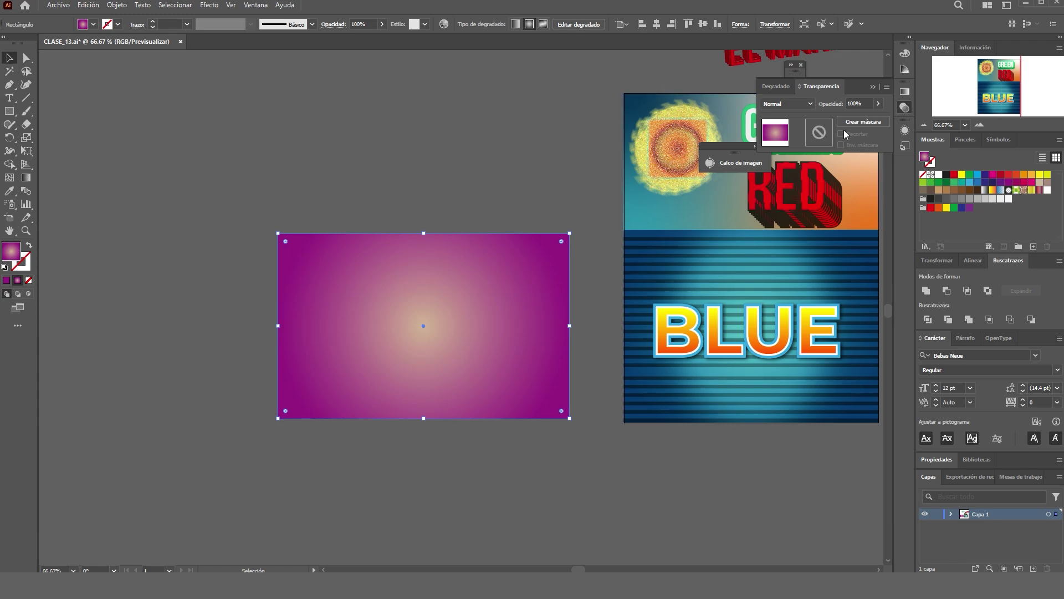
pyautogui.click(904, 130)
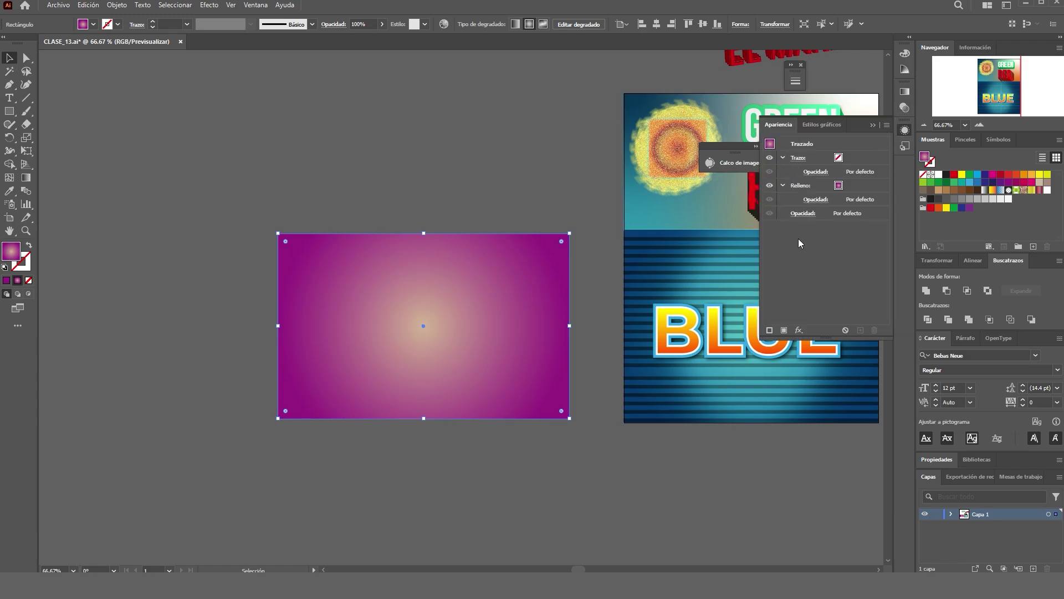
pyautogui.click(562, 172)
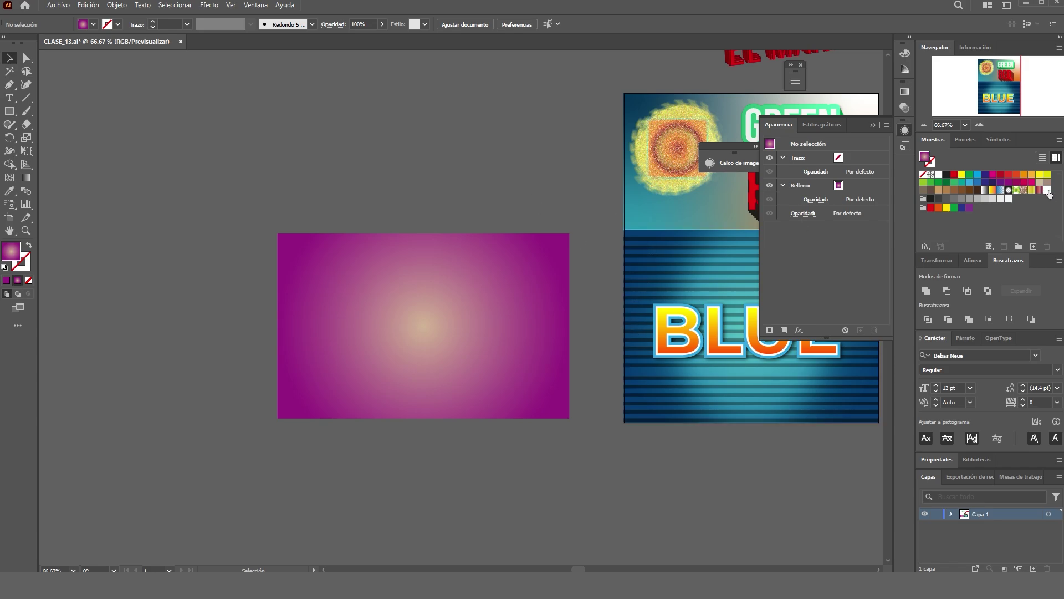
pyautogui.moveTo(302, 172); pyautogui.dragTo(427, 192)
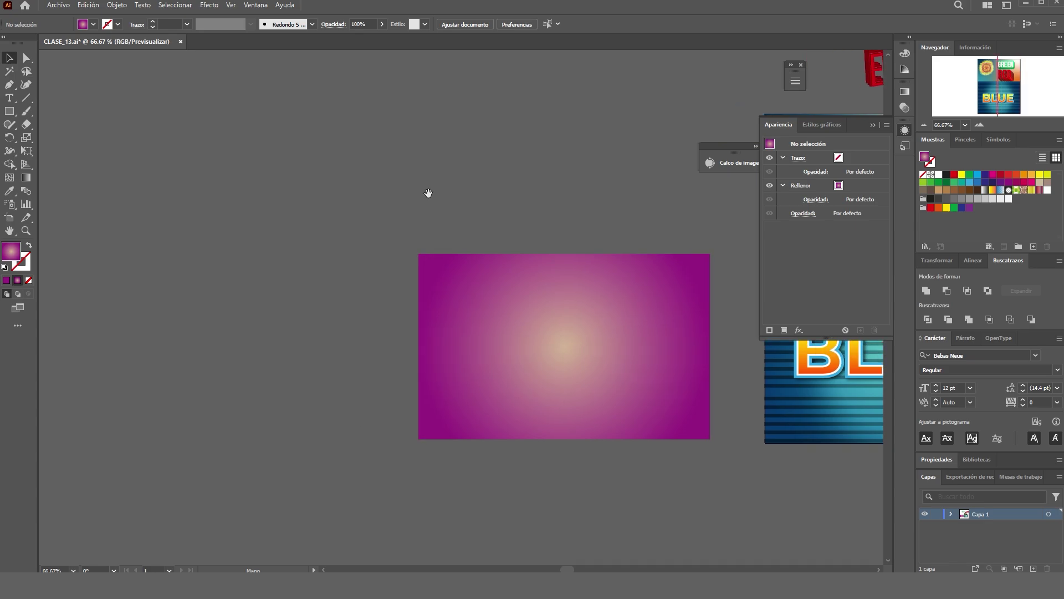
pyautogui.press('m')
pyautogui.scroll(-1, 208, 220)
pyautogui.moveTo(169, 190); pyautogui.dragTo(331, 222)
pyautogui.hotkey('ctrl', 'z')
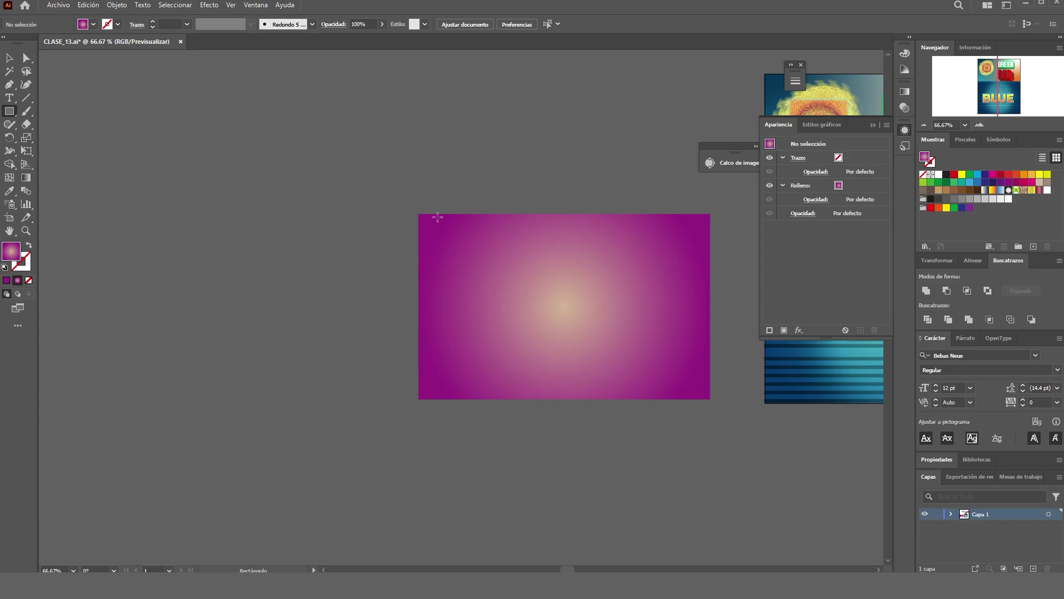
# Draw a thin white rectangle about 161 by 3.3 mm beside the gradient rectangle and move it slightly farther away from it.
pyautogui.click(940, 175)
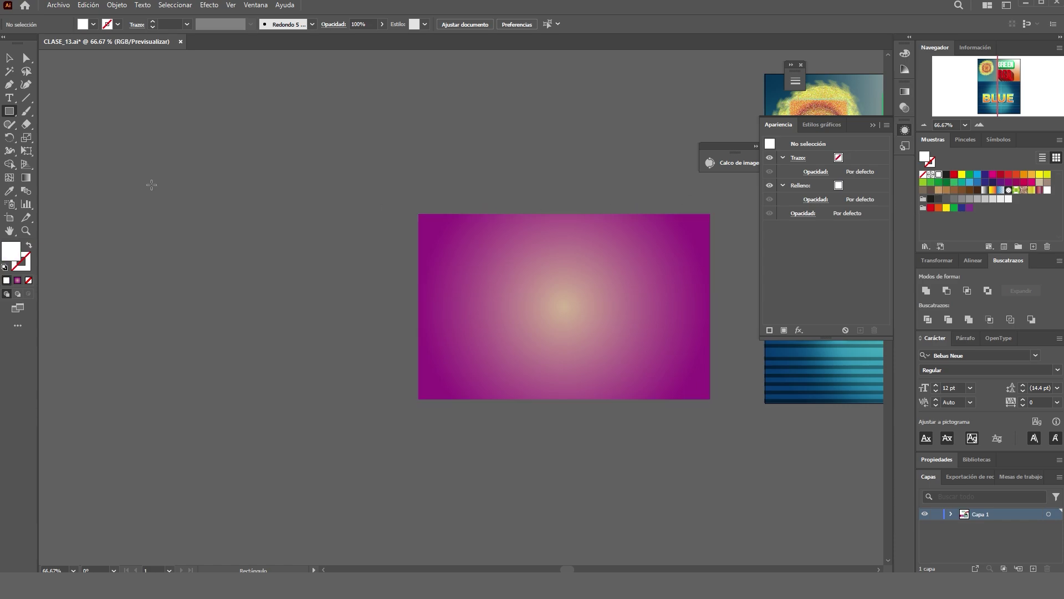
pyautogui.moveTo(212, 221)
pyautogui.mouseDown()
pyautogui.moveTo(353, 235)
pyautogui.moveTo(404, 226)
pyautogui.mouseUp()
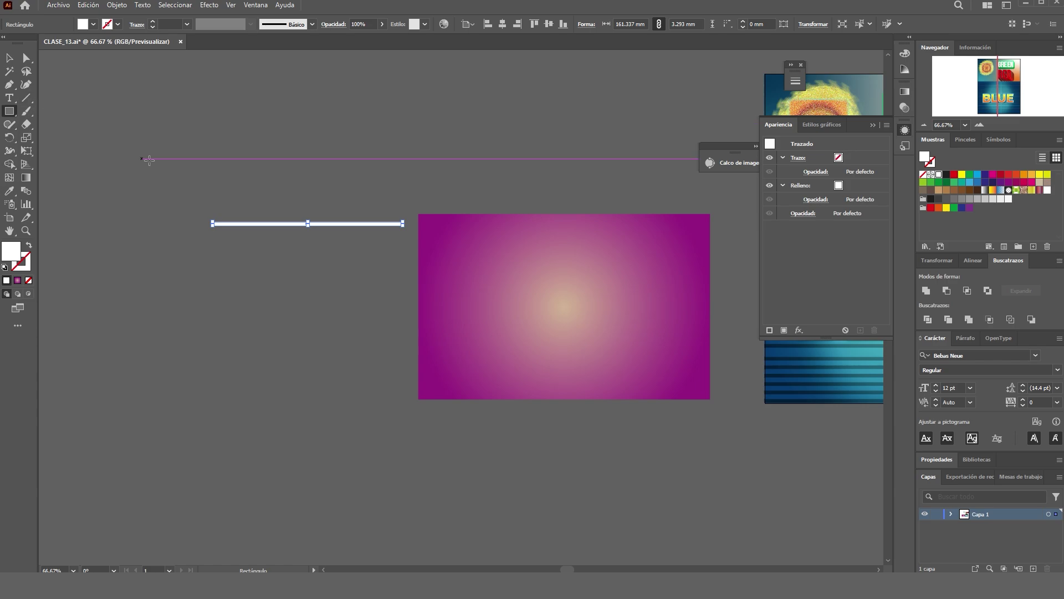
pyautogui.press('v')
pyautogui.click(242, 191)
pyautogui.moveTo(258, 225); pyautogui.dragTo(191, 212)
# Stretch the white bar to about 292 by 4.2 mm, with its right end at the gradient rectangle's top-left corner, and deselect it.
pyautogui.scroll(5, 341, 235)
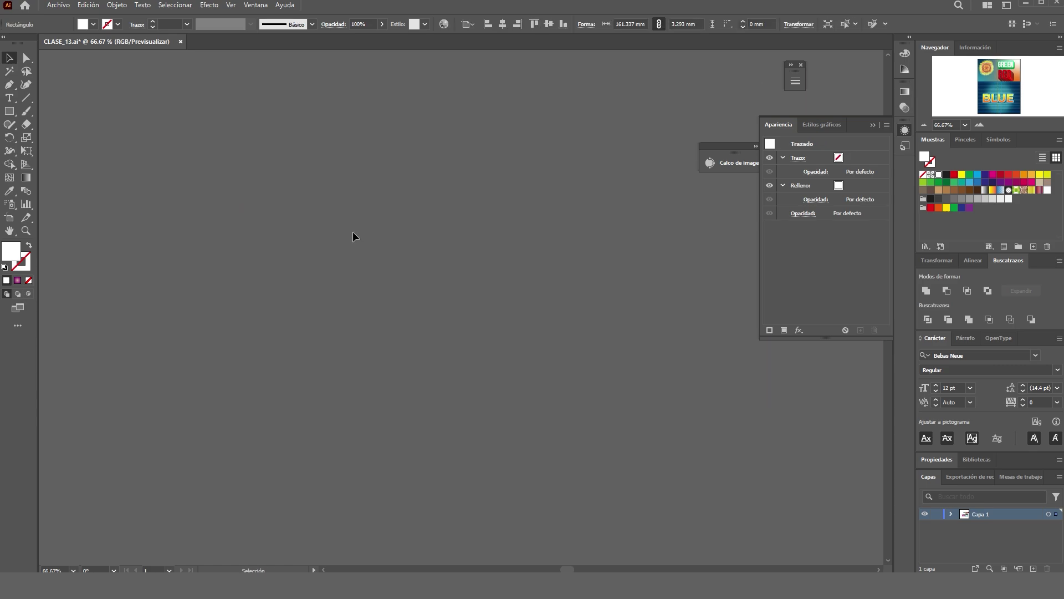
pyautogui.scroll(2, 305, 481)
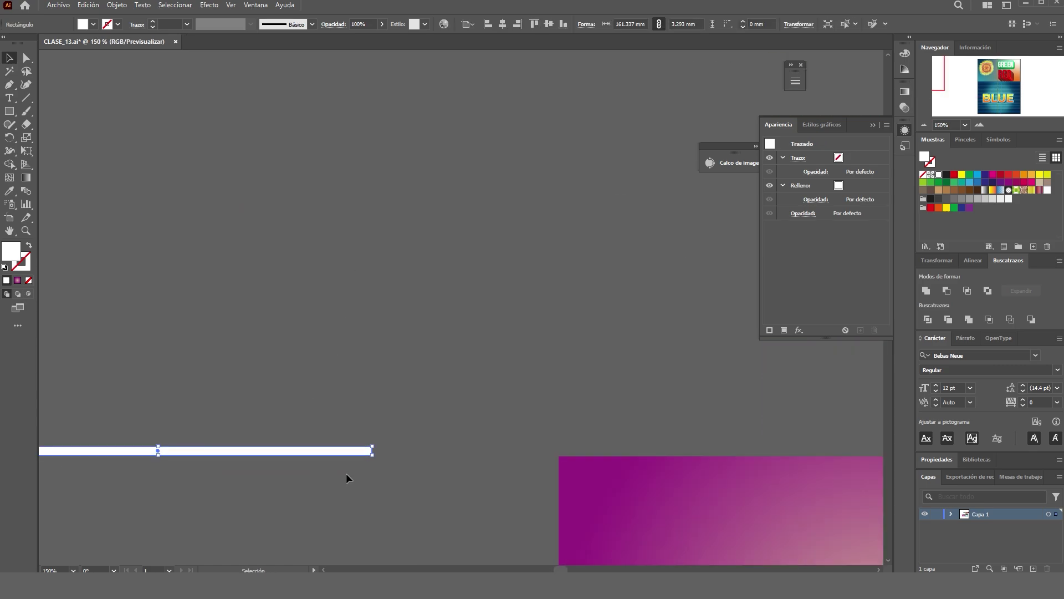
pyautogui.moveTo(366, 450); pyautogui.dragTo(559, 466)
pyautogui.scroll(-3, 535, 464)
pyautogui.hscroll(-2, 488, 466)
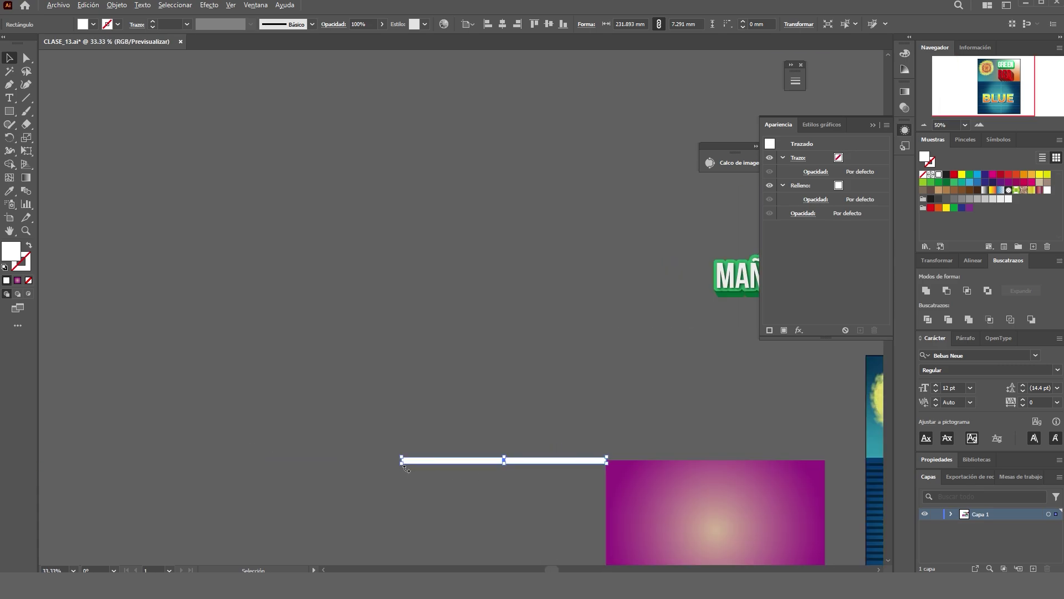
pyautogui.scroll(1, 405, 469)
pyautogui.moveTo(400, 461); pyautogui.dragTo(328, 458)
pyautogui.scroll(-2, 621, 424)
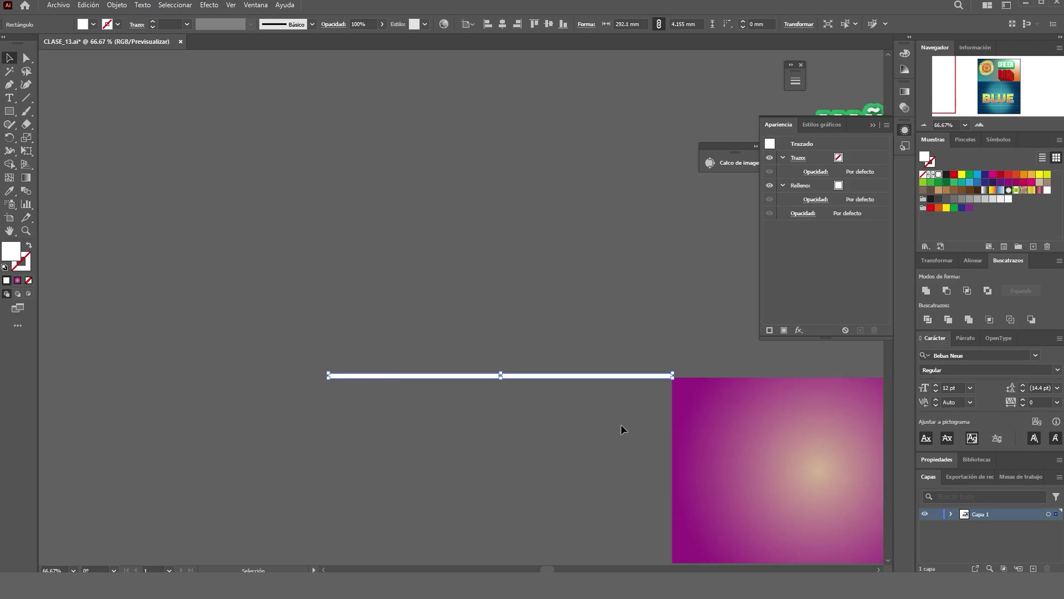
pyautogui.scroll(-2, 631, 440)
pyautogui.hscroll(2, 643, 441)
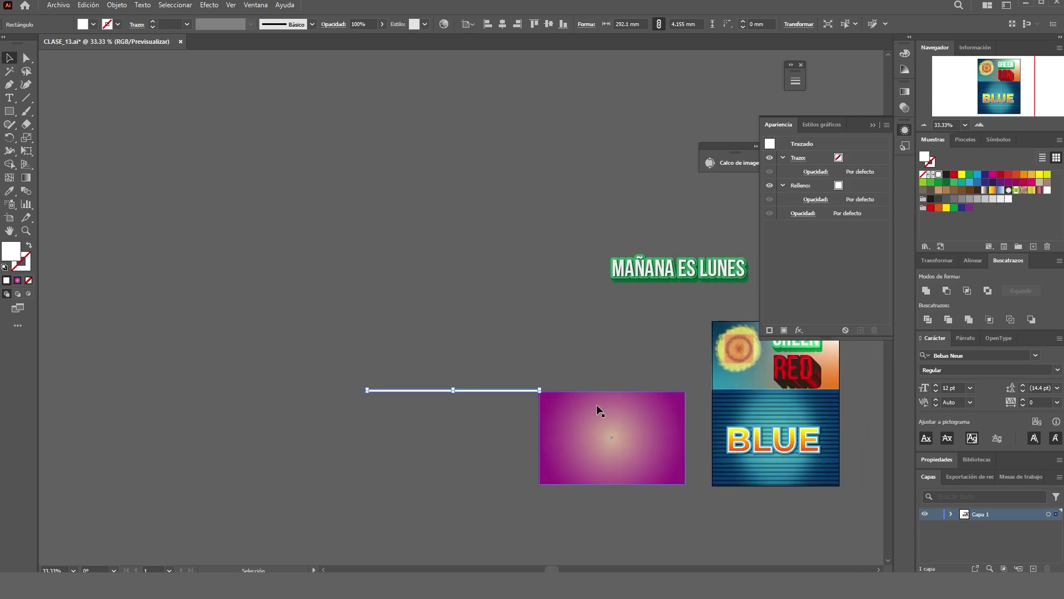
pyautogui.scroll(1, 596, 407)
pyautogui.click(576, 354)
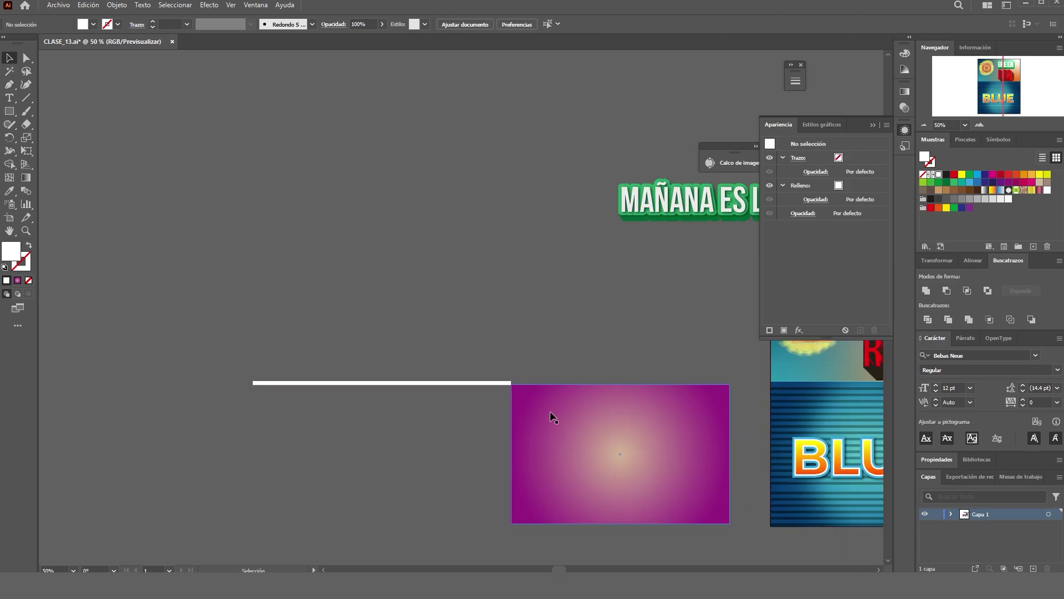
# Duplicate the white bar down to the level of the gradient rectangle's bottom edge and align both bars by their left edges.
pyautogui.moveTo(451, 382); pyautogui.dragTo(435, 526)
pyautogui.moveTo(435, 518); pyautogui.dragTo(435, 518)
pyautogui.moveTo(475, 334); pyautogui.dragTo(381, 552)
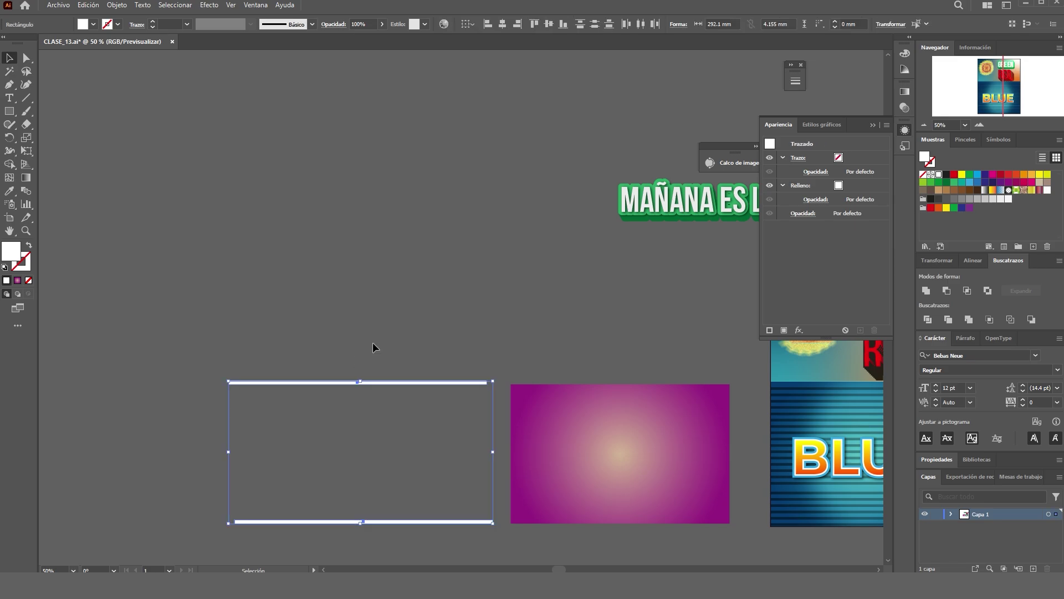
pyautogui.click(488, 23)
# Blend the two white bars with 15 specified steps, trying the align-to-path orientation and switching it back.
pyautogui.hotkey('shift', 'm')
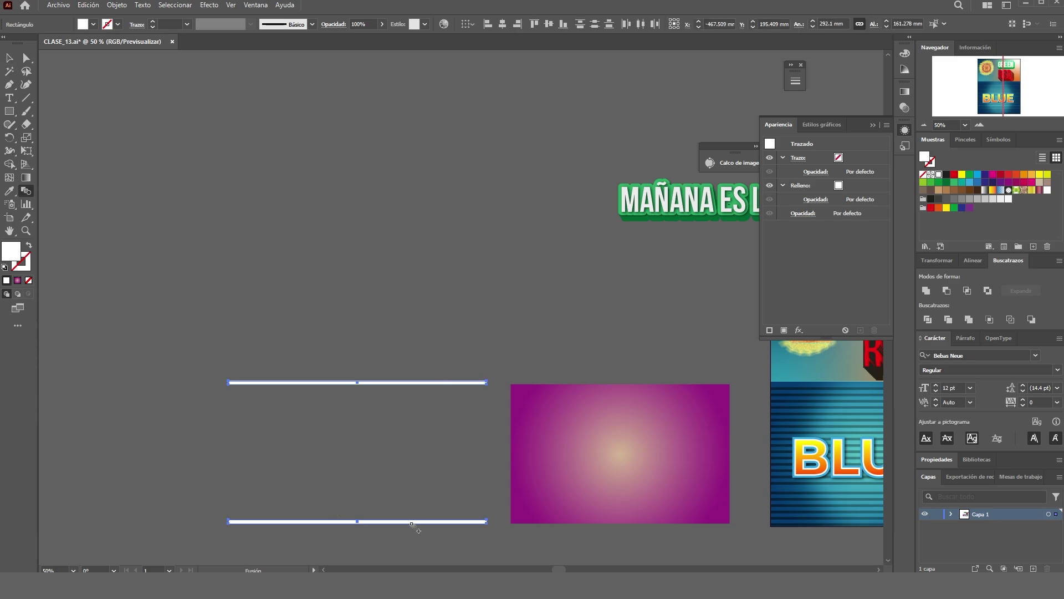
pyautogui.click(413, 521)
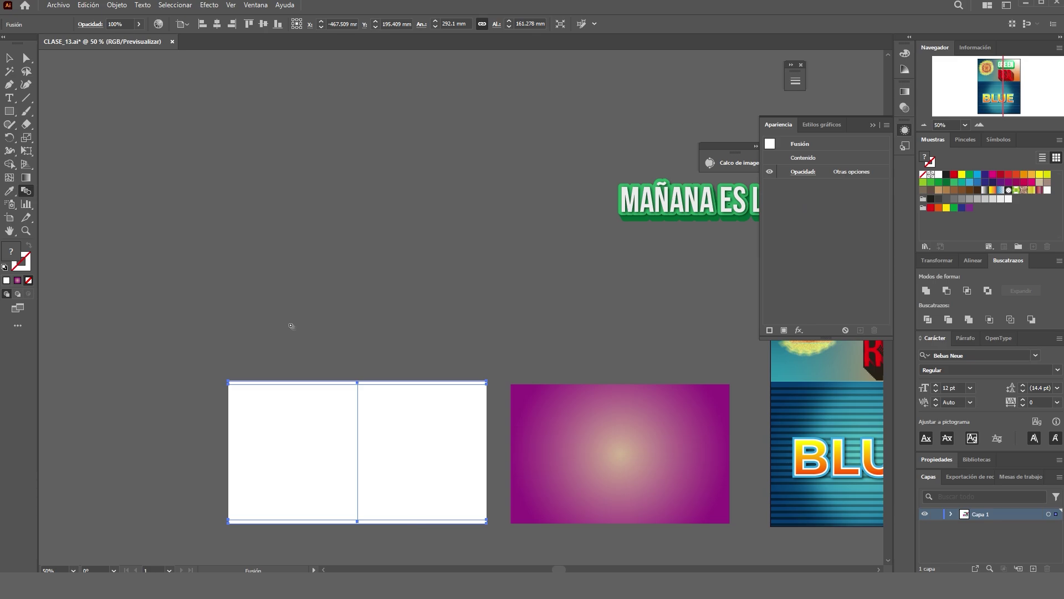
pyautogui.doubleClick(28, 194)
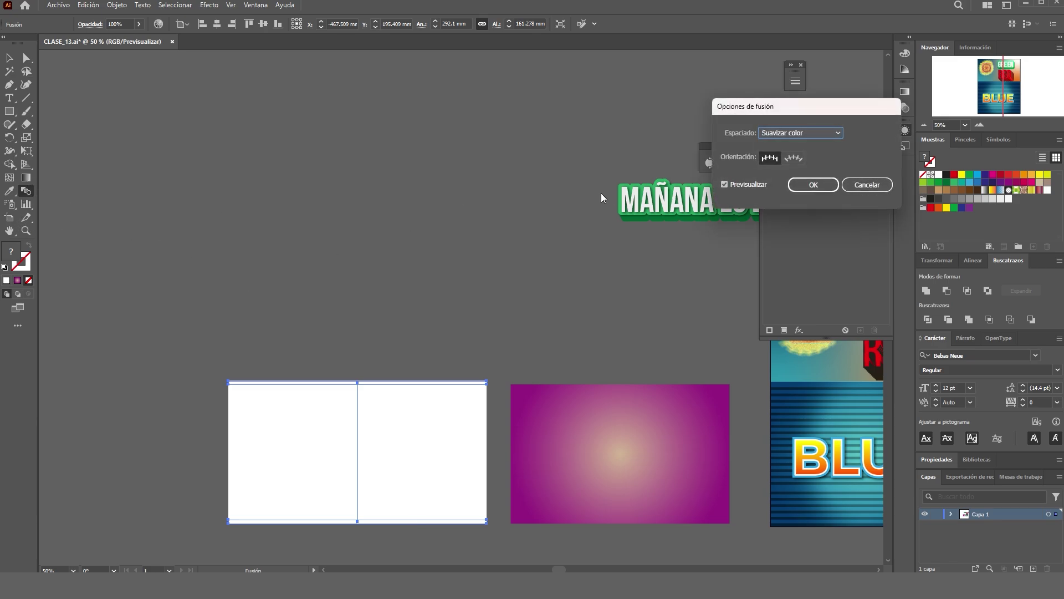
pyautogui.moveTo(826, 107); pyautogui.dragTo(563, 131)
pyautogui.click(565, 157)
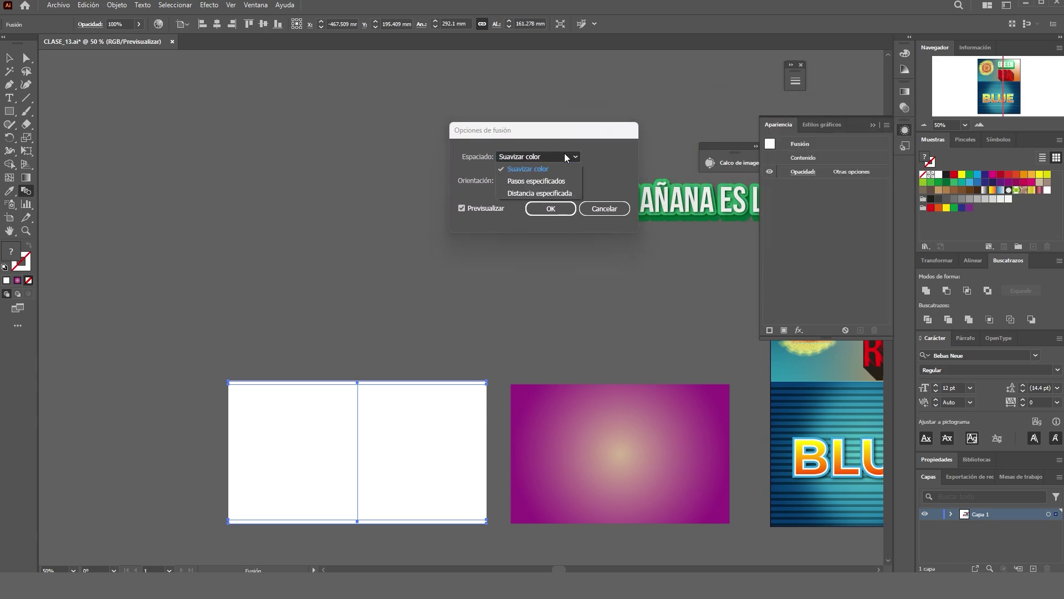
pyautogui.click(542, 180)
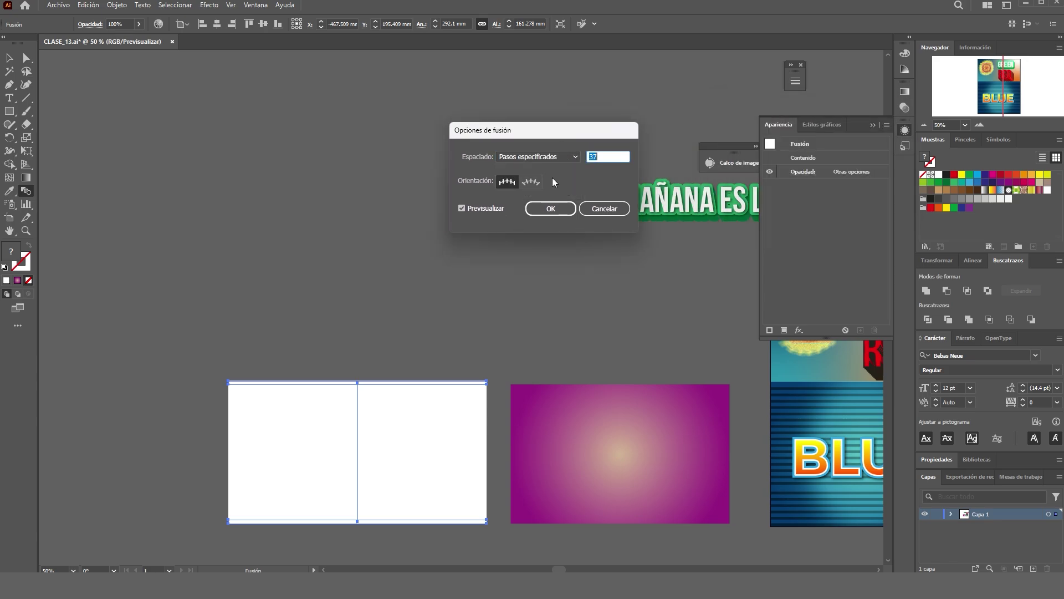
pyautogui.write('15')
pyautogui.click(531, 182)
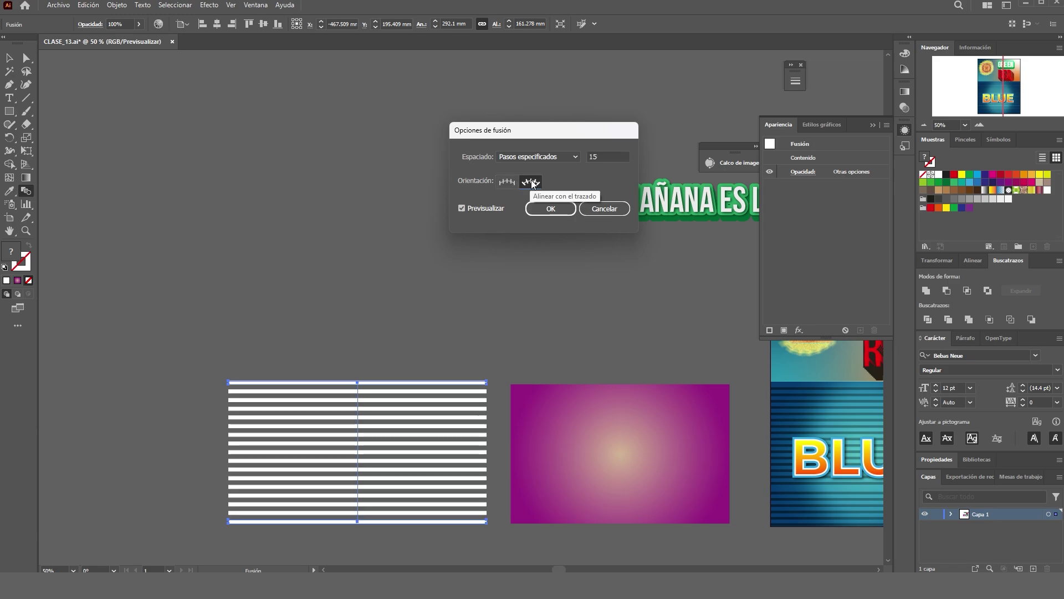
pyautogui.click(507, 182)
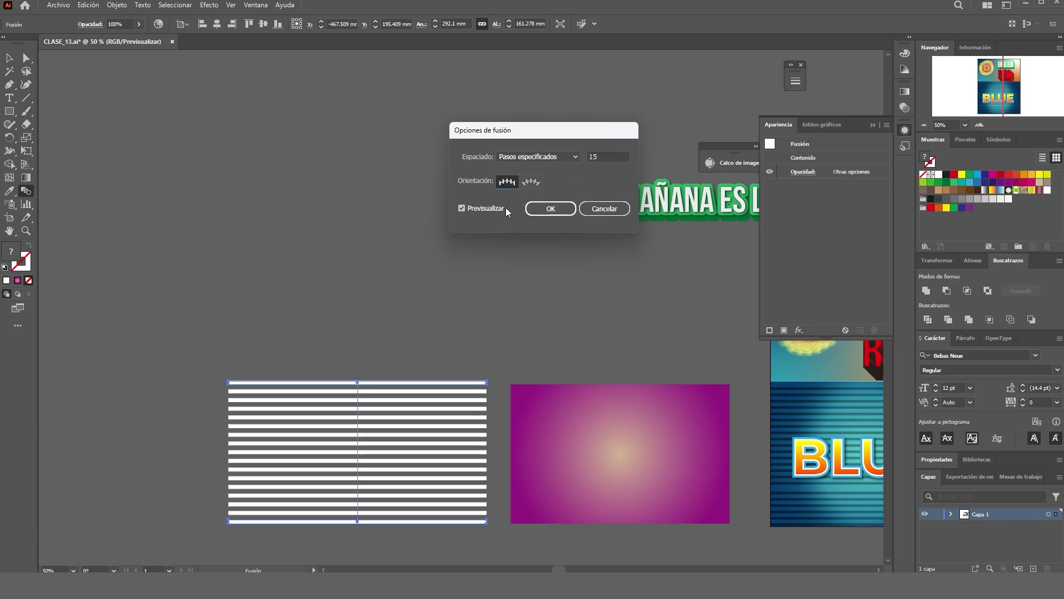
pyautogui.click(544, 212)
pyautogui.press('v')
pyautogui.click(498, 272)
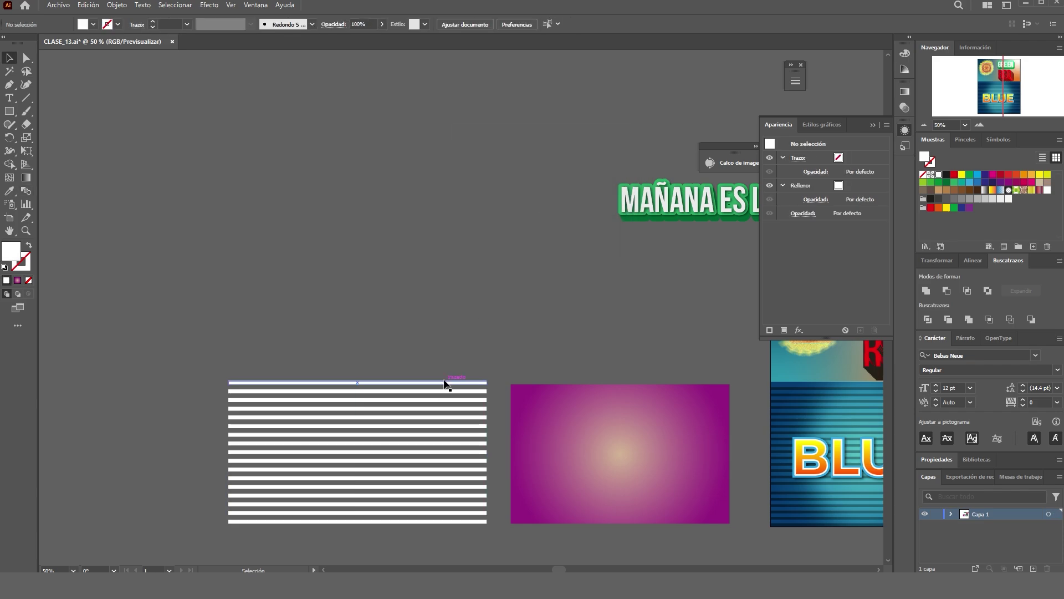
# Expand the striped blend with the object and fill options enabled.
pyautogui.click(445, 382)
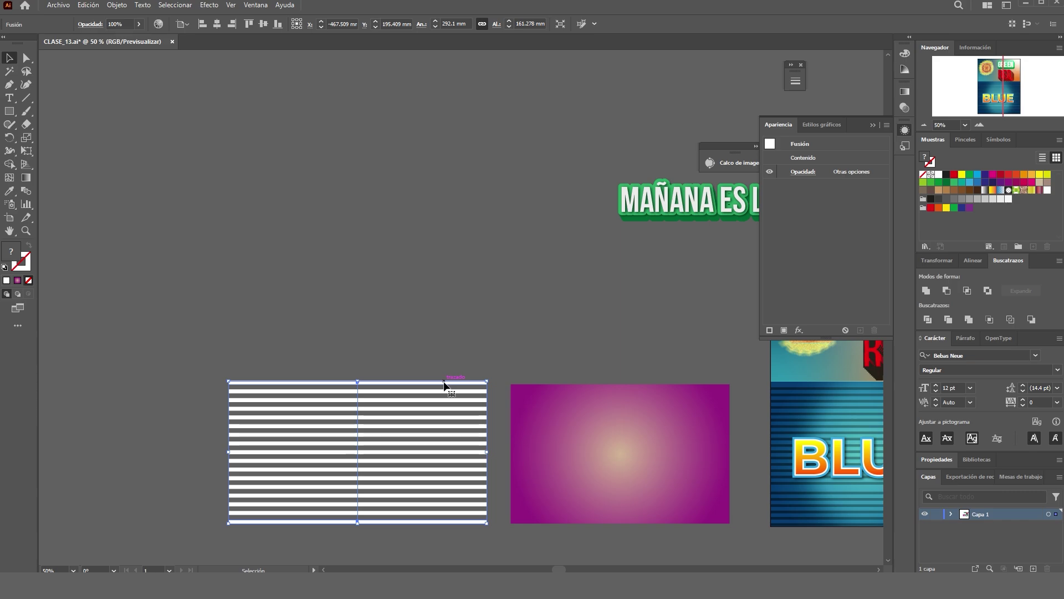
pyautogui.click(120, 6)
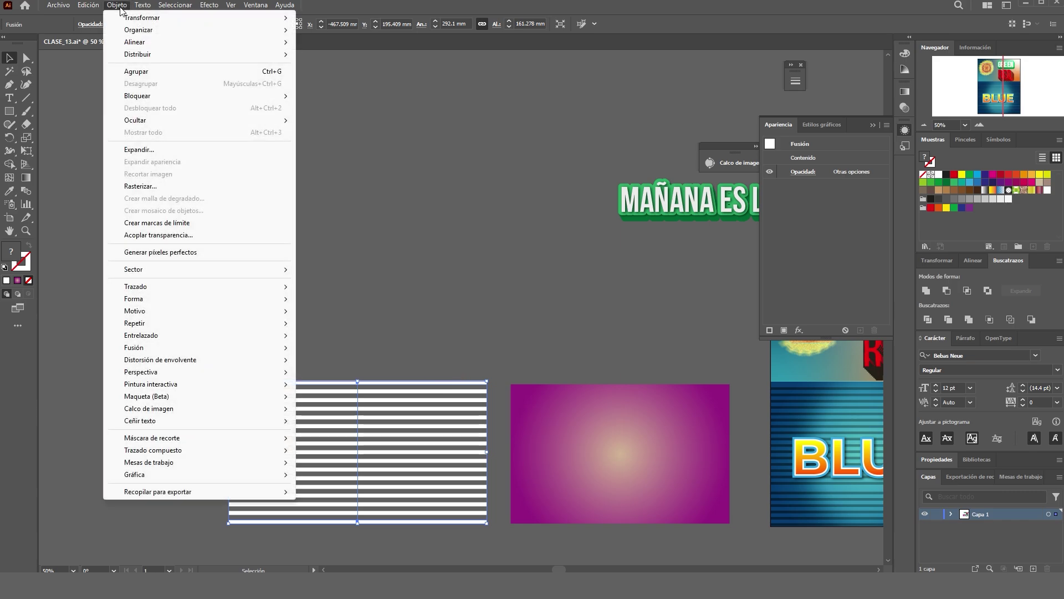
pyautogui.click(139, 149)
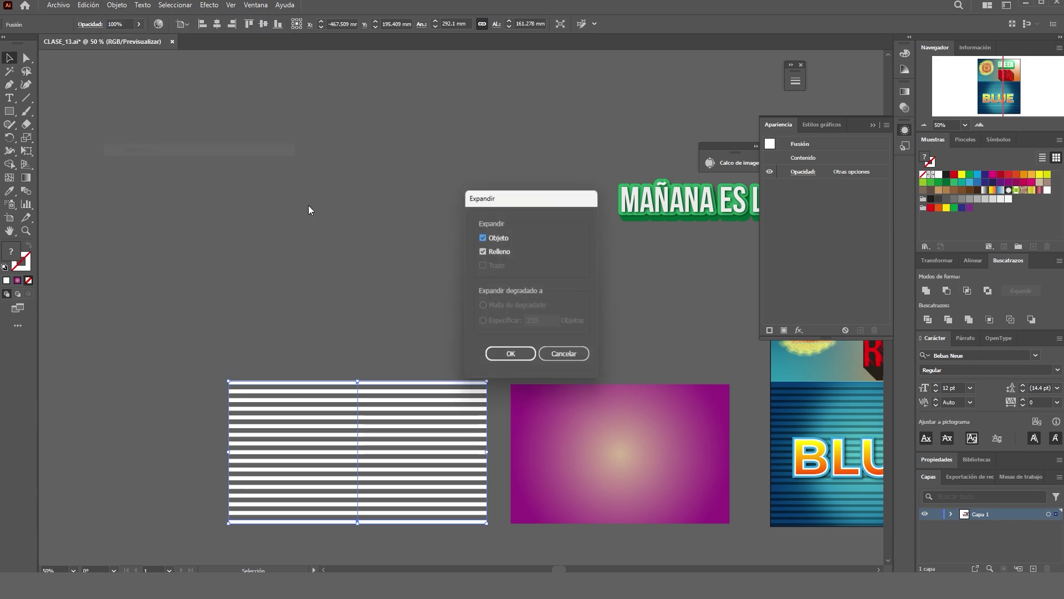
pyautogui.click(510, 355)
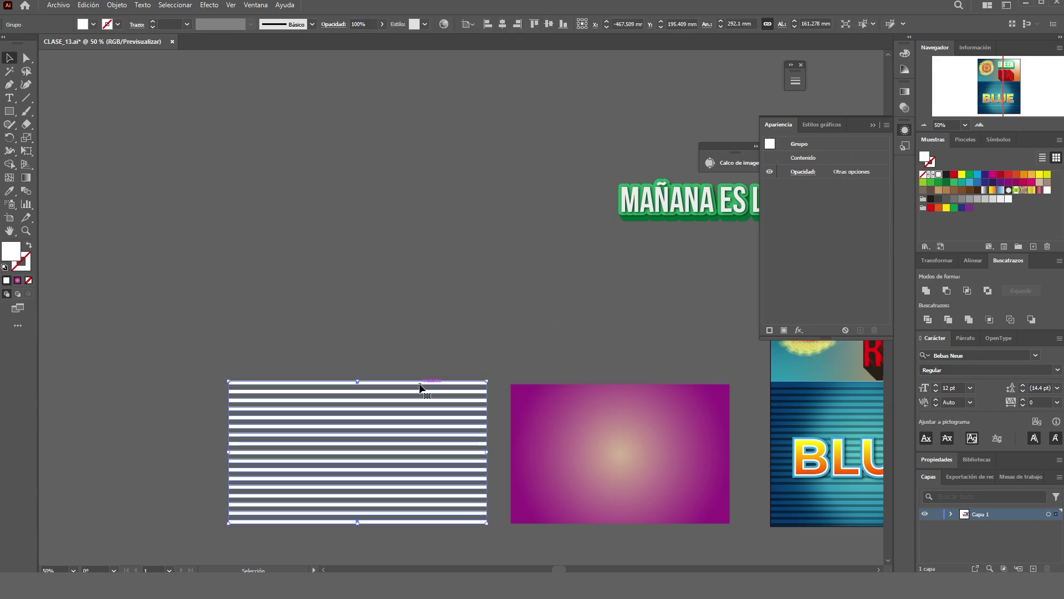
# Store the expanded group of white stripes as a new pattern swatch and deselect the group.
pyautogui.moveTo(419, 386); pyautogui.dragTo(1019, 204)
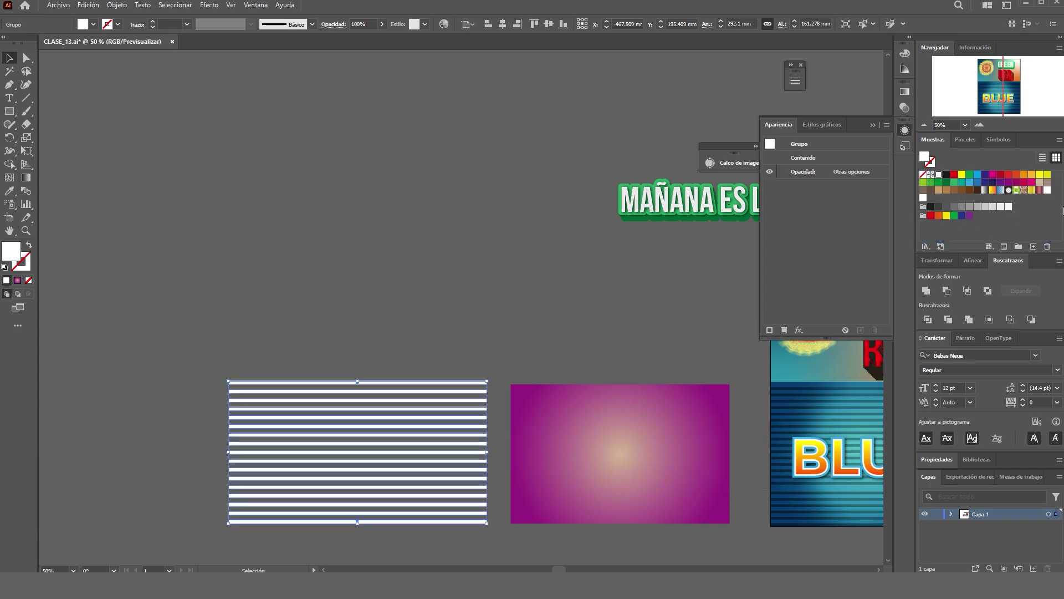
pyautogui.click(526, 328)
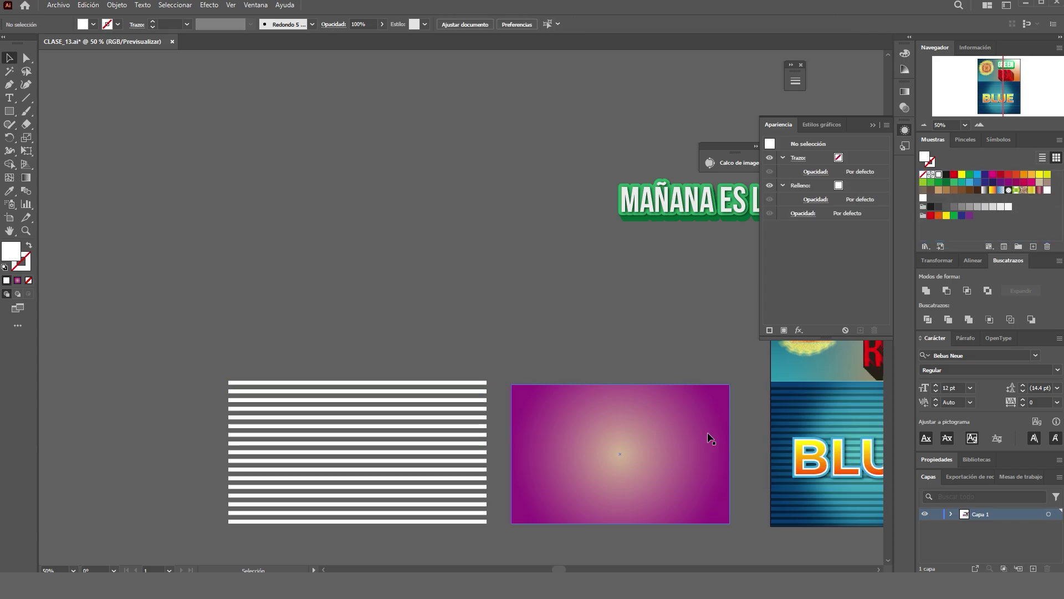
pyautogui.click(1045, 203)
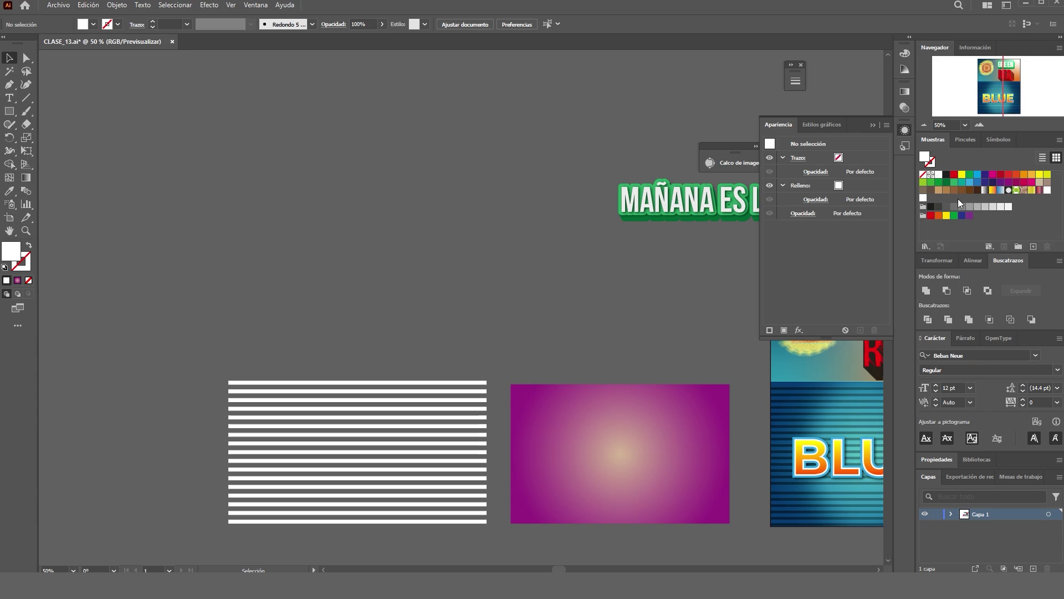
# Open the striped pattern swatch for editing and draw a square about 5.7 mm near the tile's top-left corner to gauge the stripe gap.
pyautogui.doubleClick(924, 199)
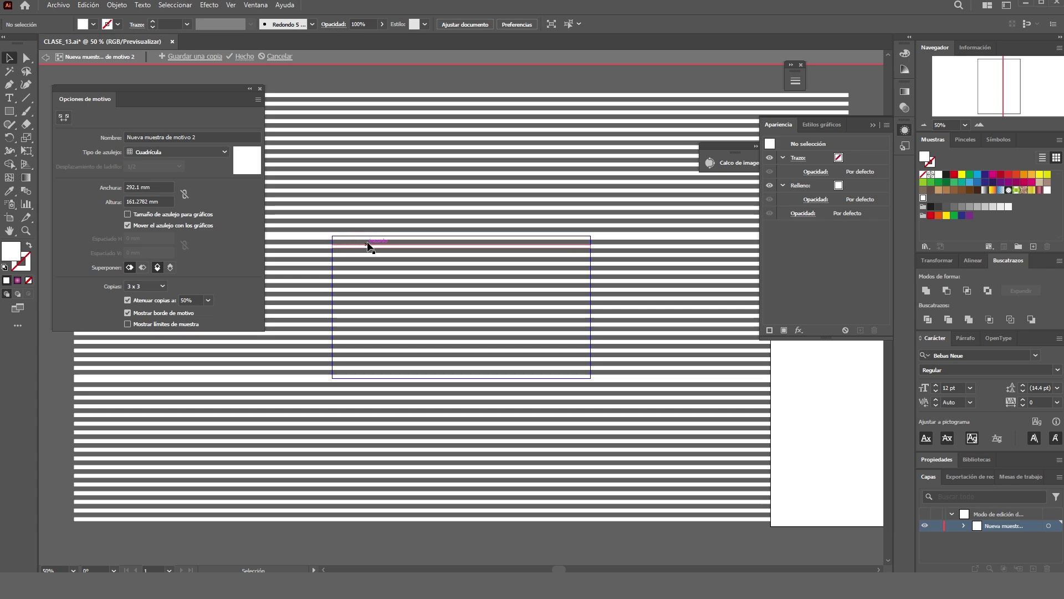
pyautogui.scroll(3, 335, 271)
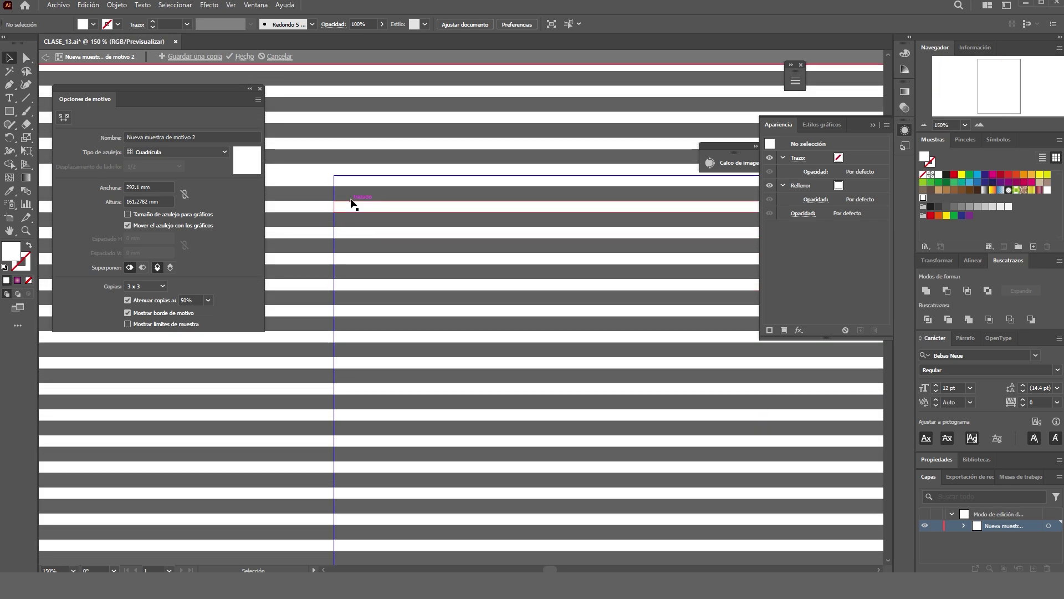
pyautogui.scroll(1, 348, 188)
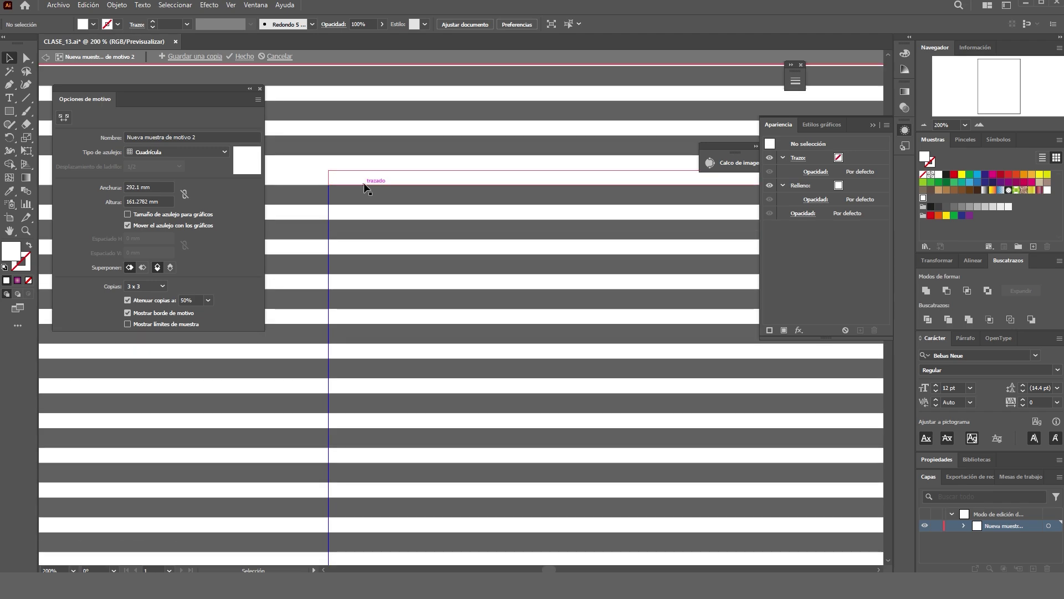
pyautogui.press('m')
pyautogui.moveTo(351, 184); pyautogui.dragTo(371, 206)
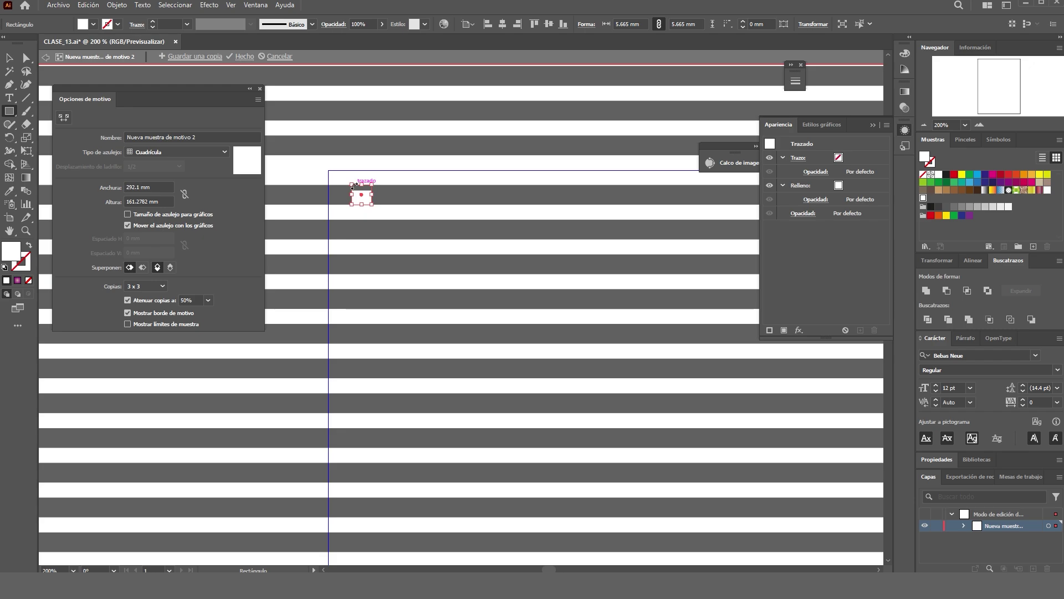
# Add 5 mm to the pattern tile's height, setting it to 167.9102 mm.
pyautogui.scroll(2, 358, 190)
pyautogui.scroll(-1, 383, 193)
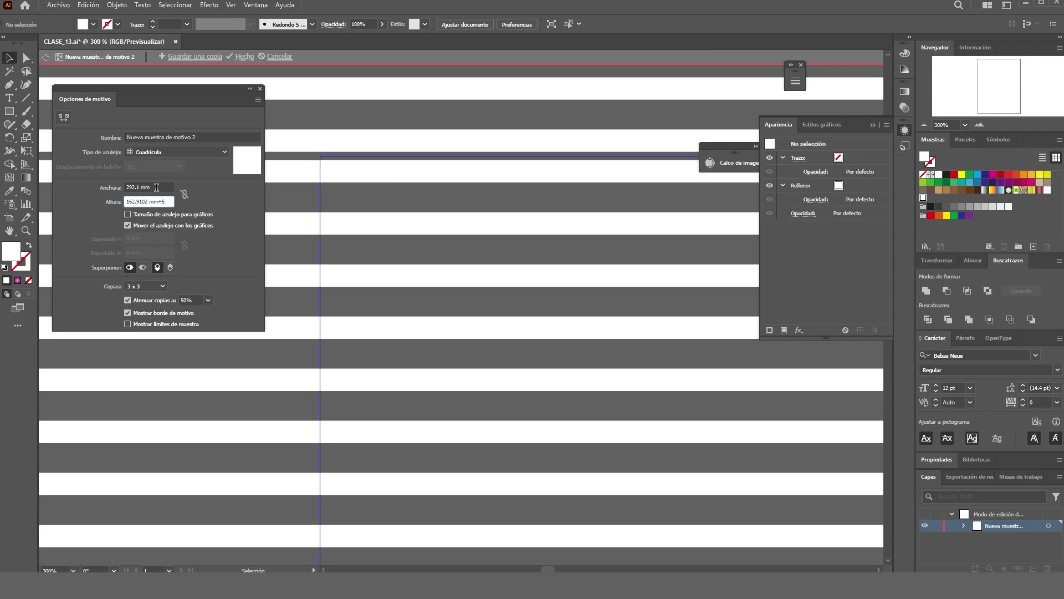
pyautogui.click(156, 187)
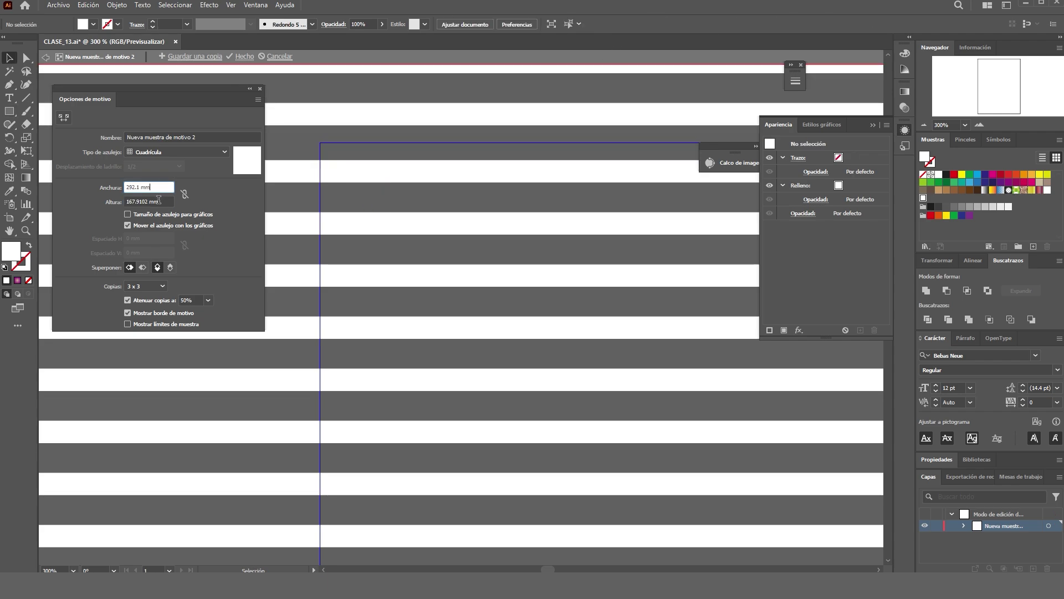
# Finish editing the striped pattern swatch and return to the artwork.
pyautogui.click(164, 201)
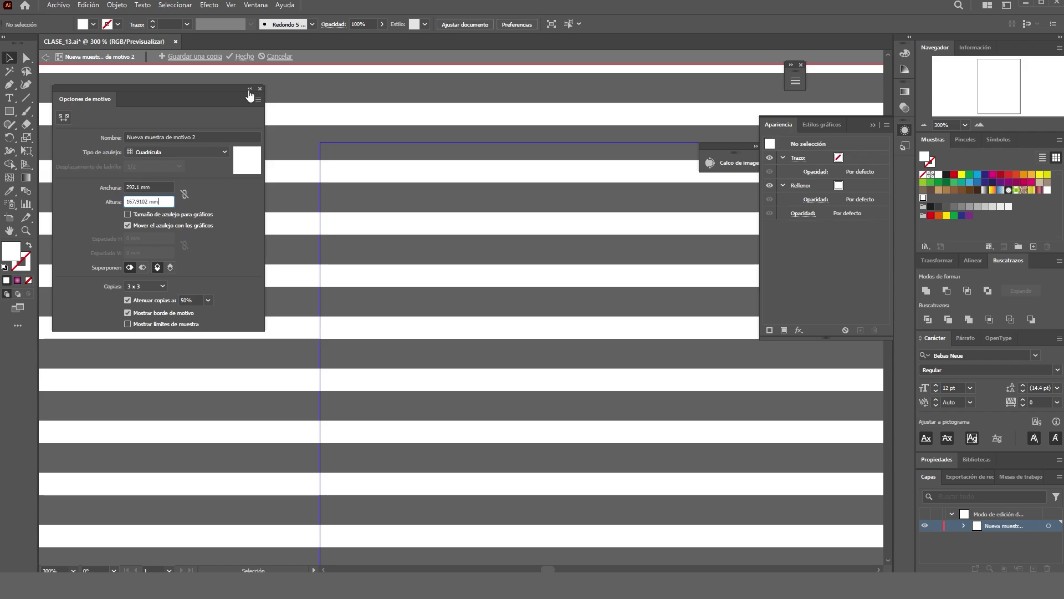
pyautogui.click(241, 56)
pyautogui.hotkey('ctrl', '0')
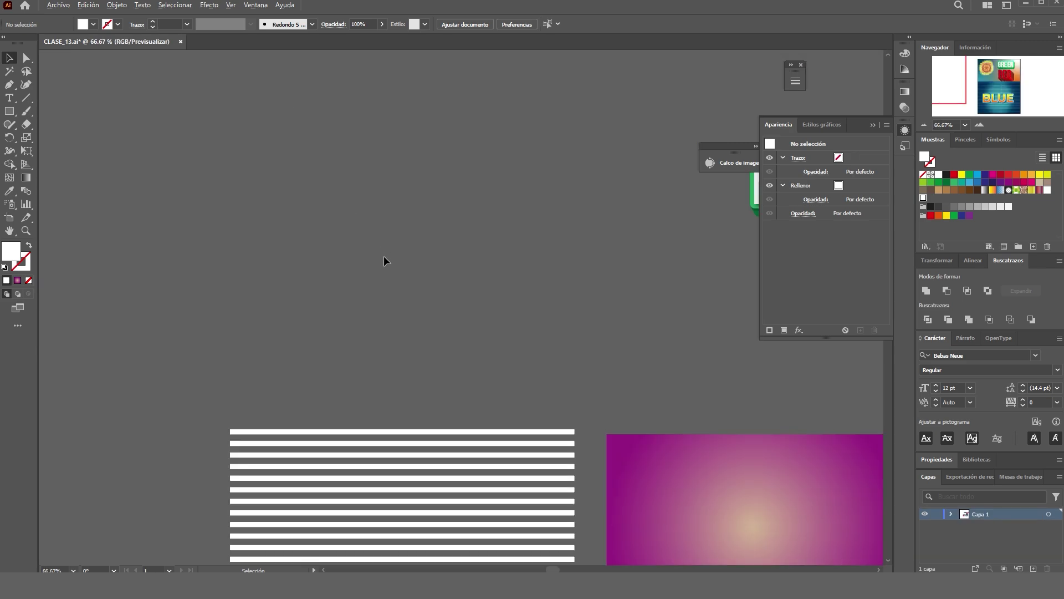
# Add a second fill to the purple gradient rectangle and assign the horizontal stripe pattern swatch to it.
pyautogui.scroll(2, 497, 353)
pyautogui.click(521, 320)
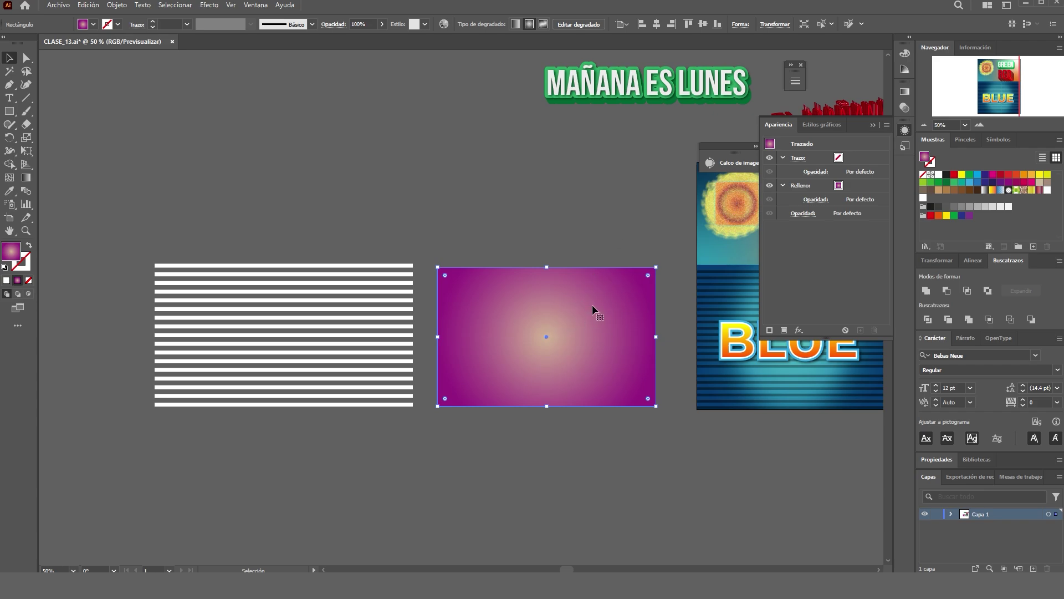
pyautogui.click(783, 330)
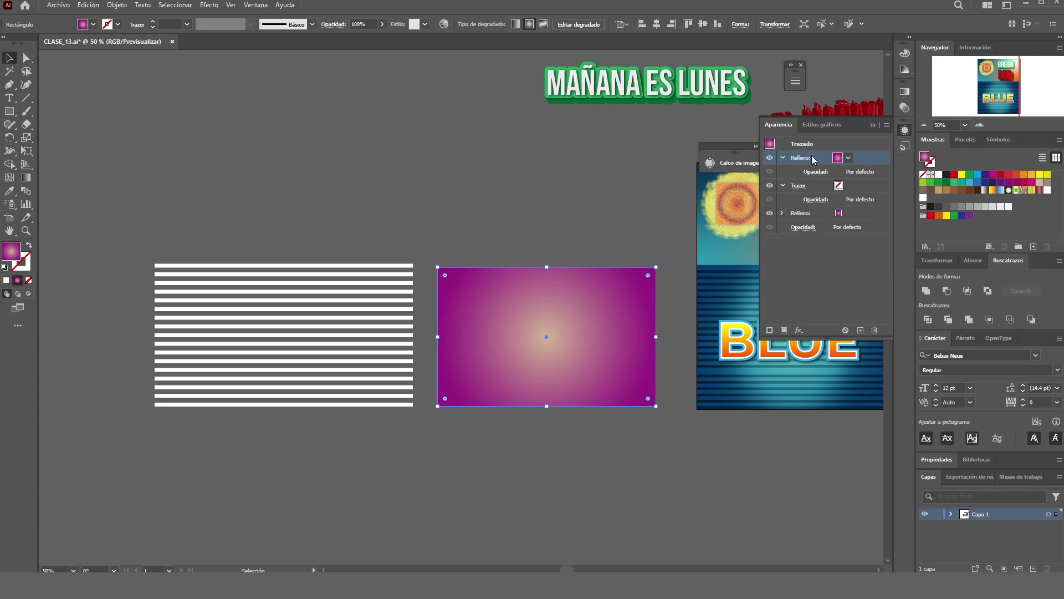
pyautogui.click(849, 159)
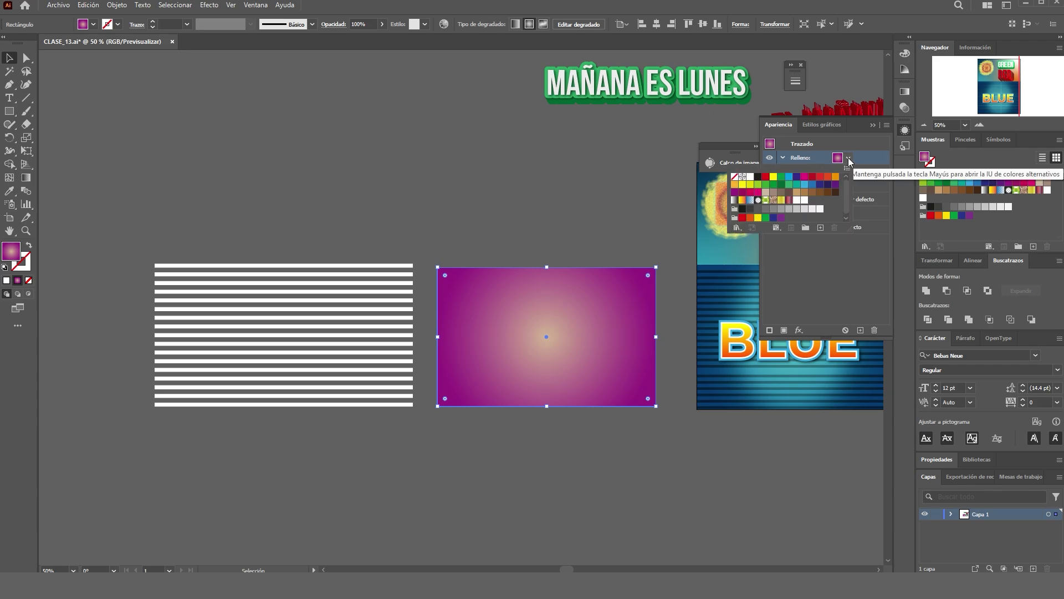
pyautogui.click(805, 201)
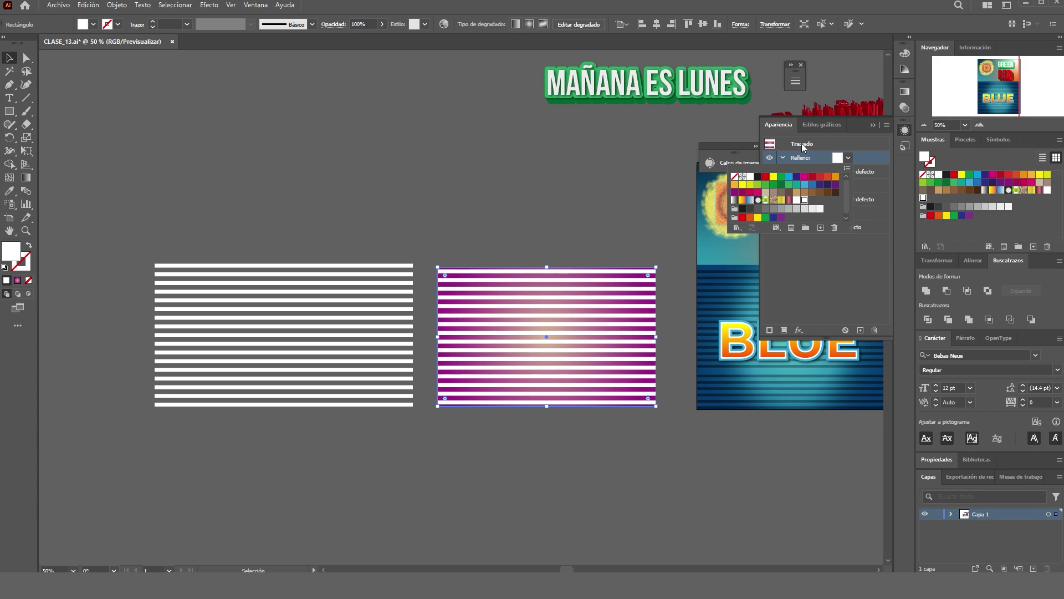
# Try the Oscurecer and Multiplicar blend modes on the rectangle's striped fill.
pyautogui.click(799, 161)
pyautogui.click(783, 159)
pyautogui.click(783, 159)
pyautogui.click(816, 172)
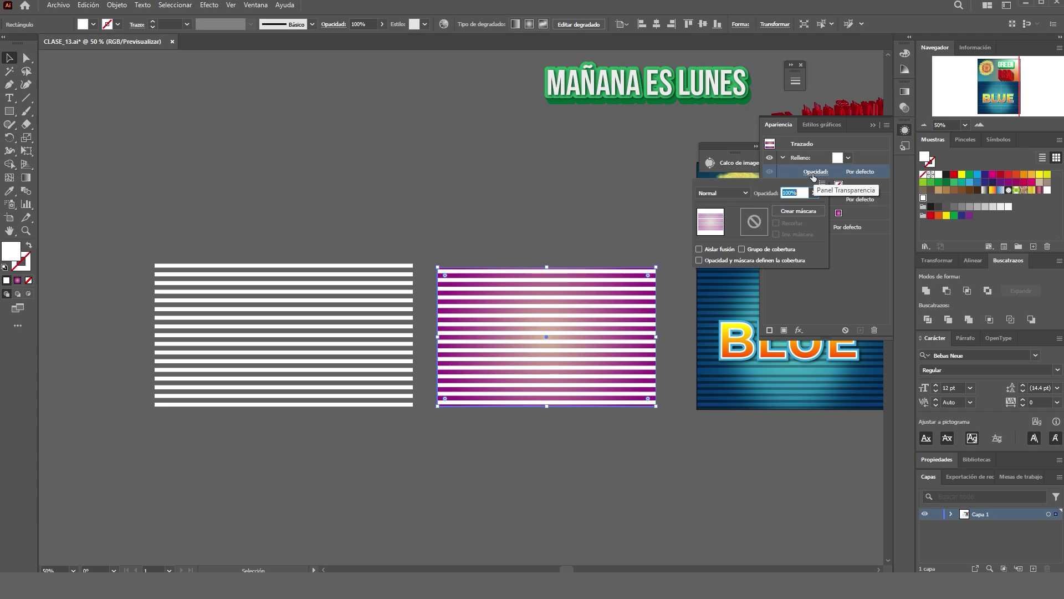
pyautogui.click(745, 193)
pyautogui.click(723, 220)
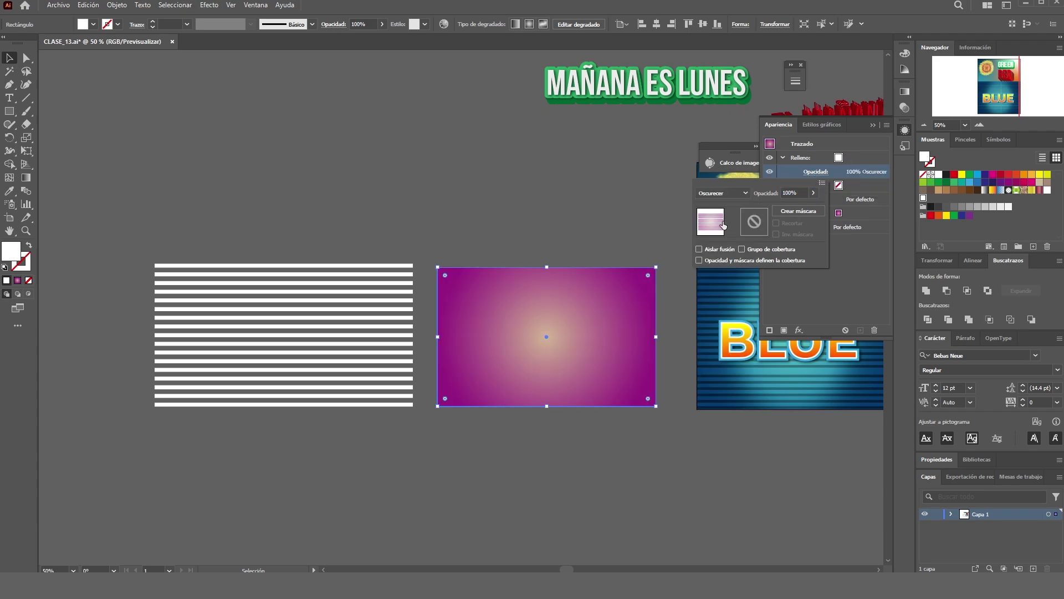
pyautogui.click(736, 191)
pyautogui.click(721, 235)
# Set the striped fill's blend mode to Superponer and its opacity to 50%.
pyautogui.click(732, 193)
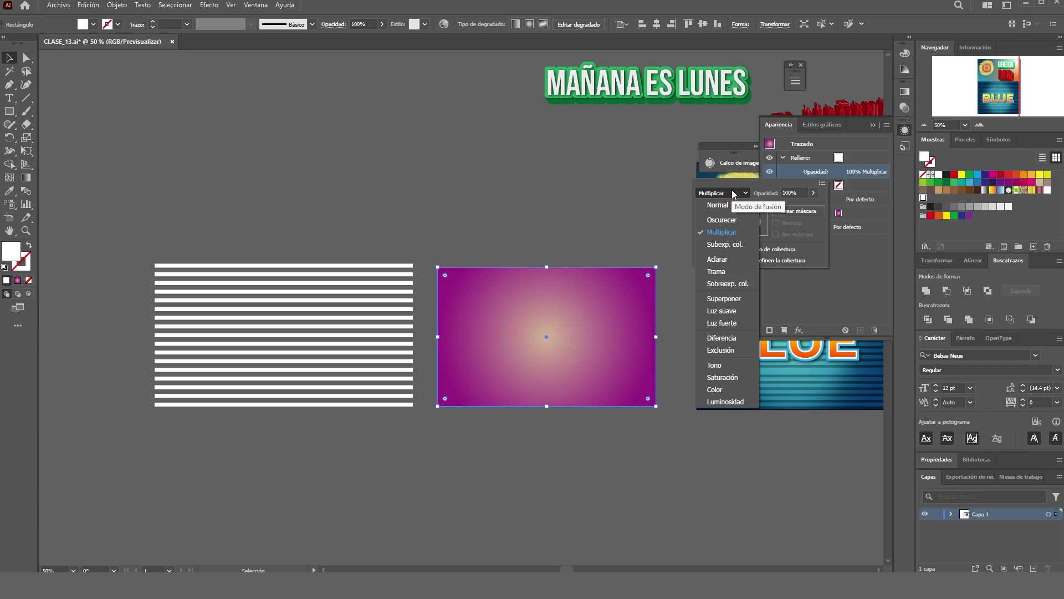
pyautogui.click(726, 300)
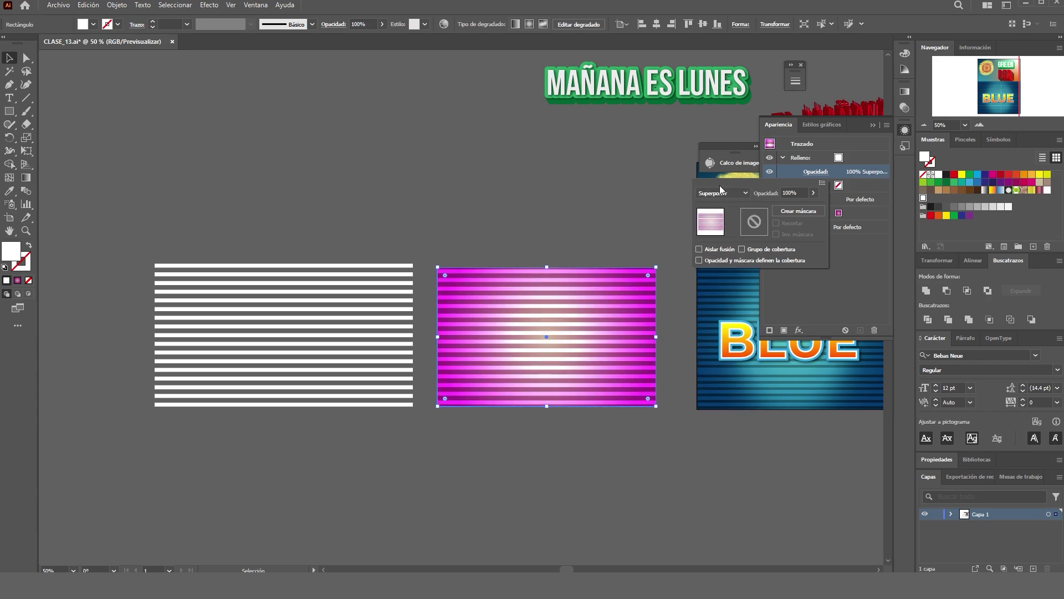
pyautogui.moveTo(806, 192); pyautogui.dragTo(759, 188)
pyautogui.write('20')
pyautogui.press('BackSpace')
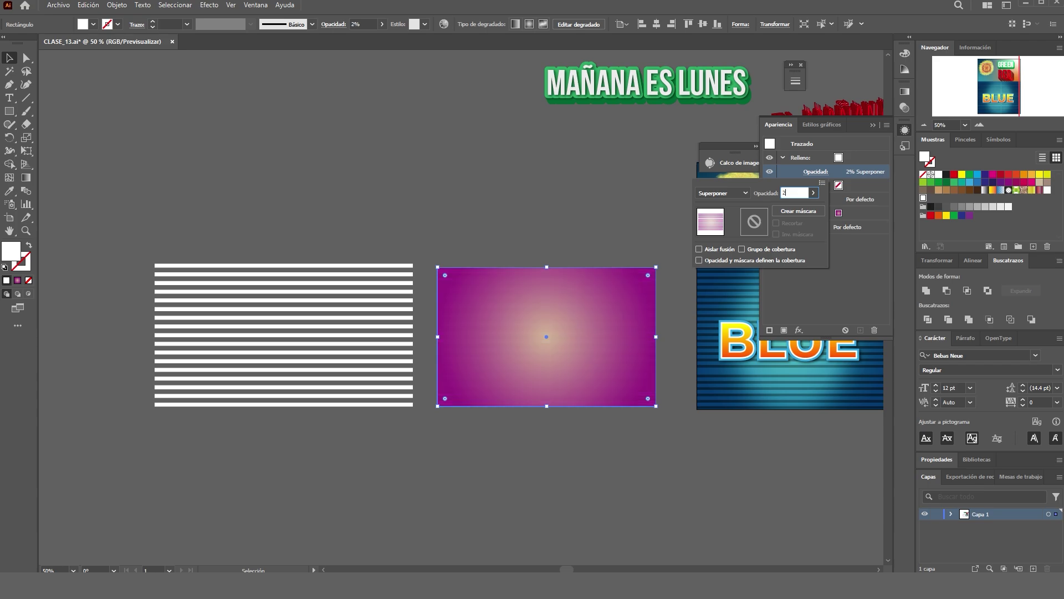
pyautogui.write('50')
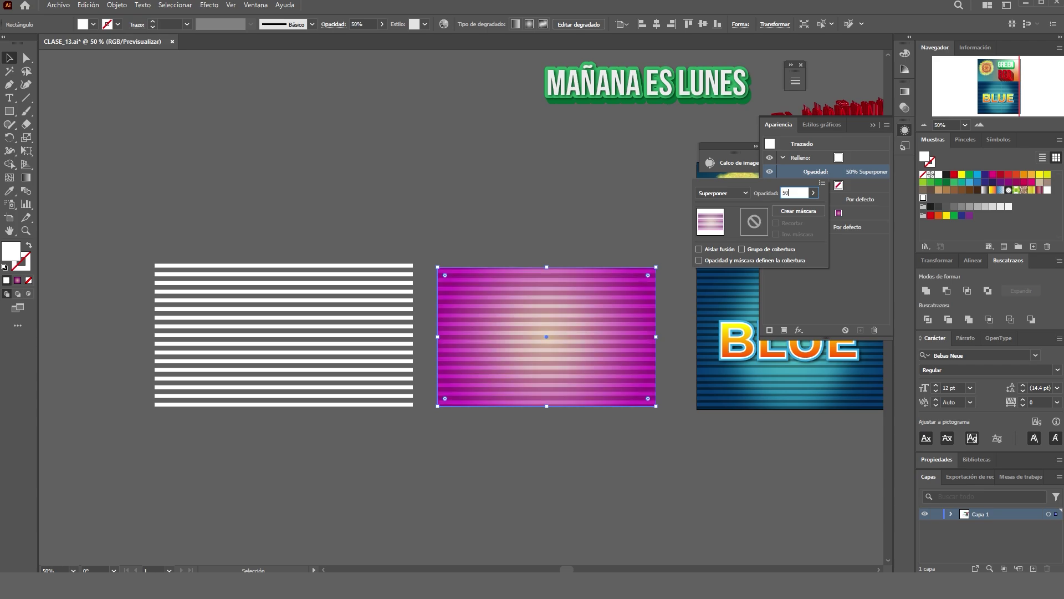
pyautogui.click(856, 271)
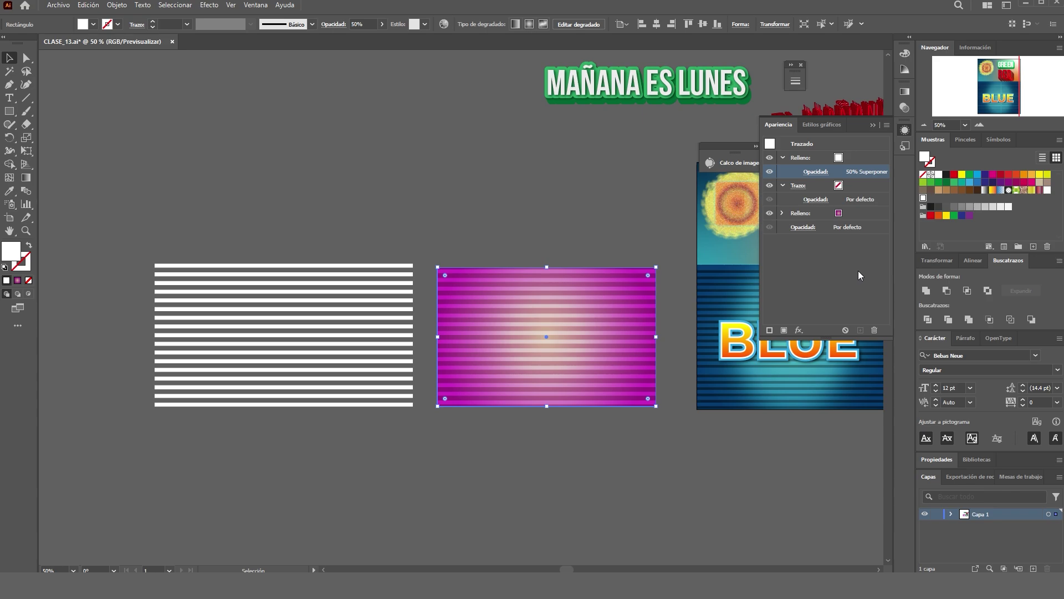
# Add a third fill to the rectangle using the Viñeta negra supersuave gradient swatch.
pyautogui.click(841, 269)
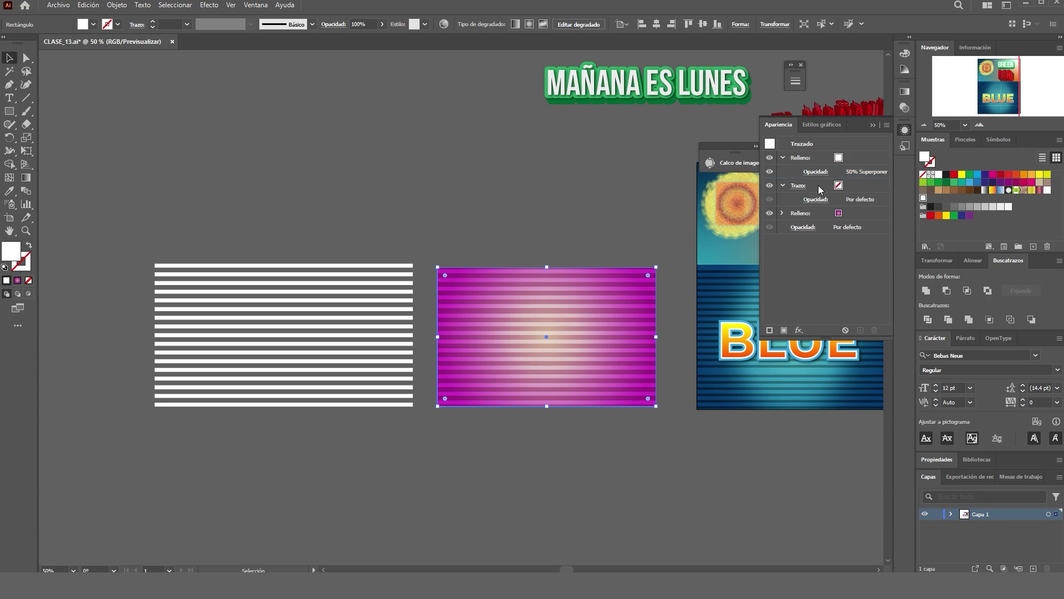
pyautogui.click(784, 329)
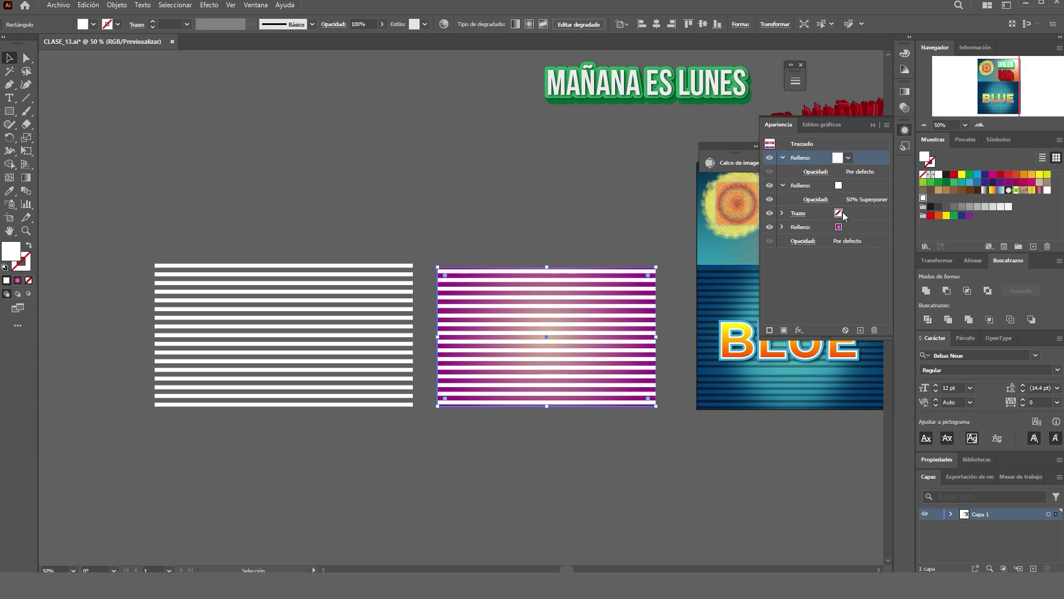
pyautogui.click(1007, 190)
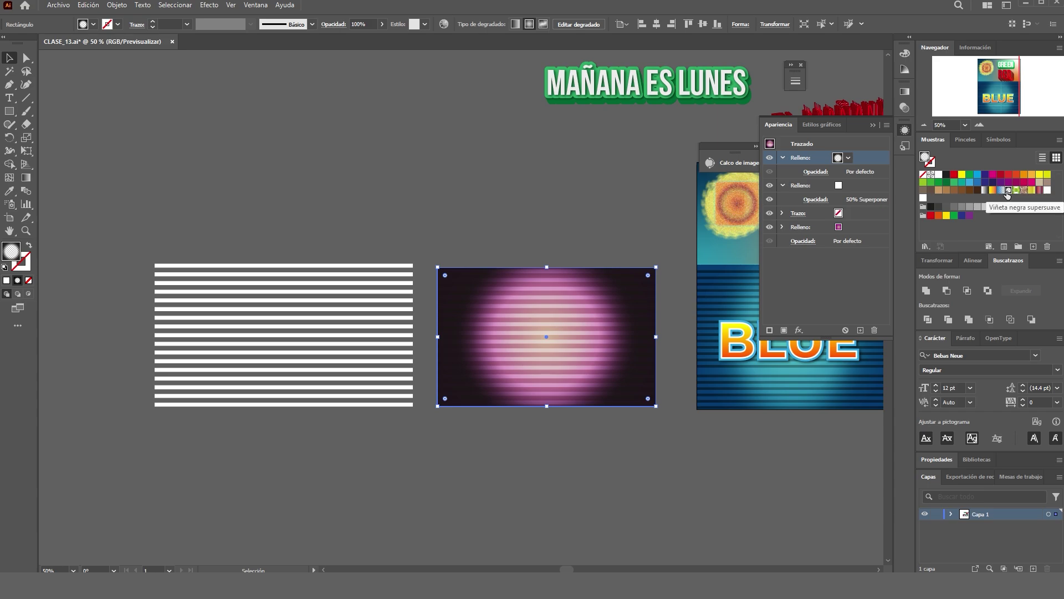
# Try the Multiplicar, Subexp. col. and Trama blend modes on the vignette fill.
pyautogui.click(817, 172)
pyautogui.click(735, 194)
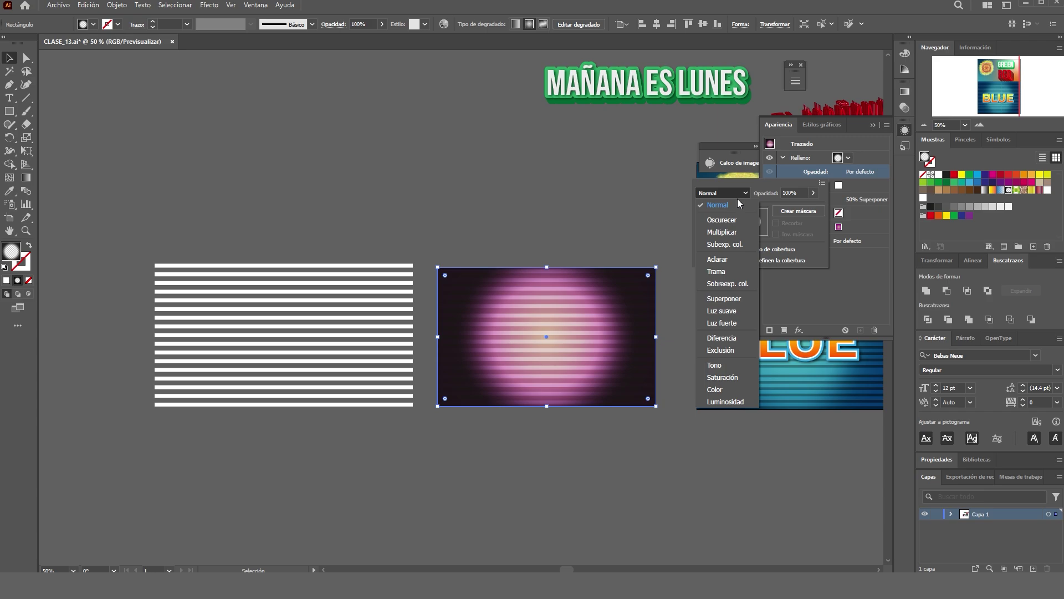
pyautogui.click(728, 233)
pyautogui.click(733, 194)
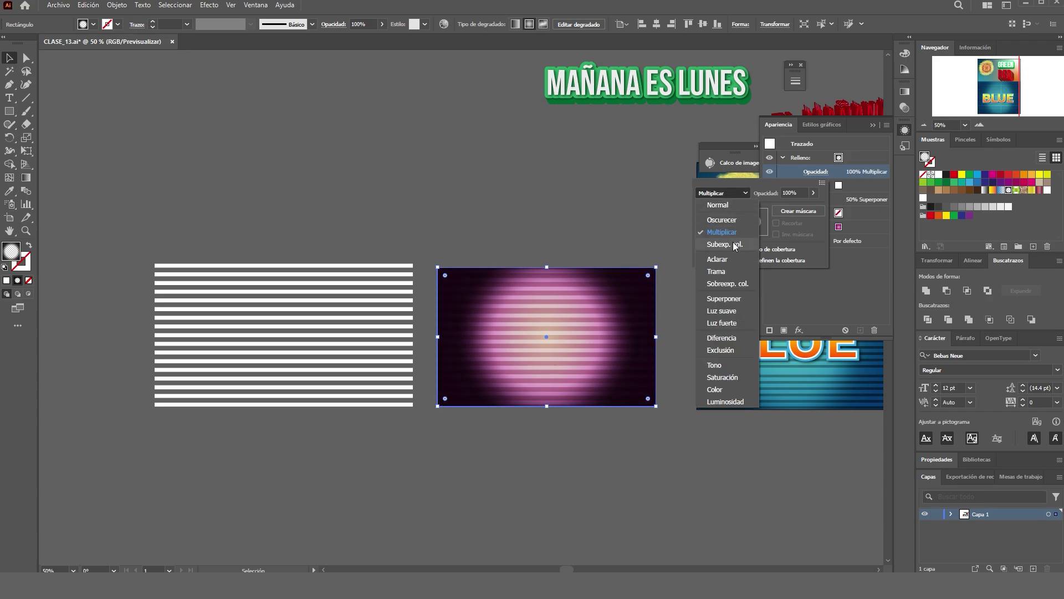
pyautogui.click(730, 245)
pyautogui.click(740, 194)
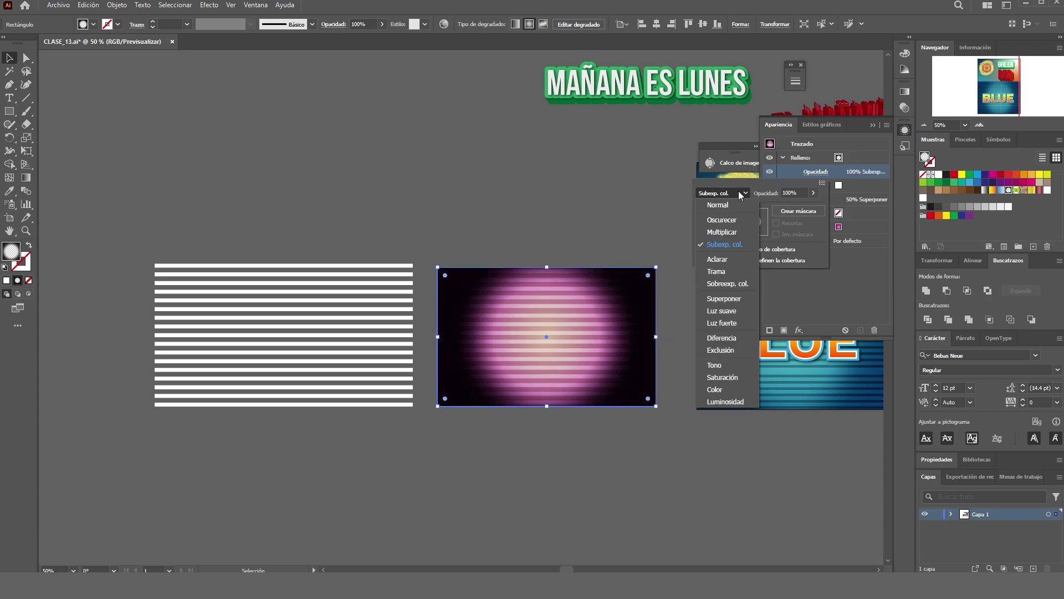
pyautogui.click(724, 272)
# Compare the Superponer, Luz suave, Luz fuerte and Diferencia blend modes on the vignette fill.
pyautogui.click(731, 192)
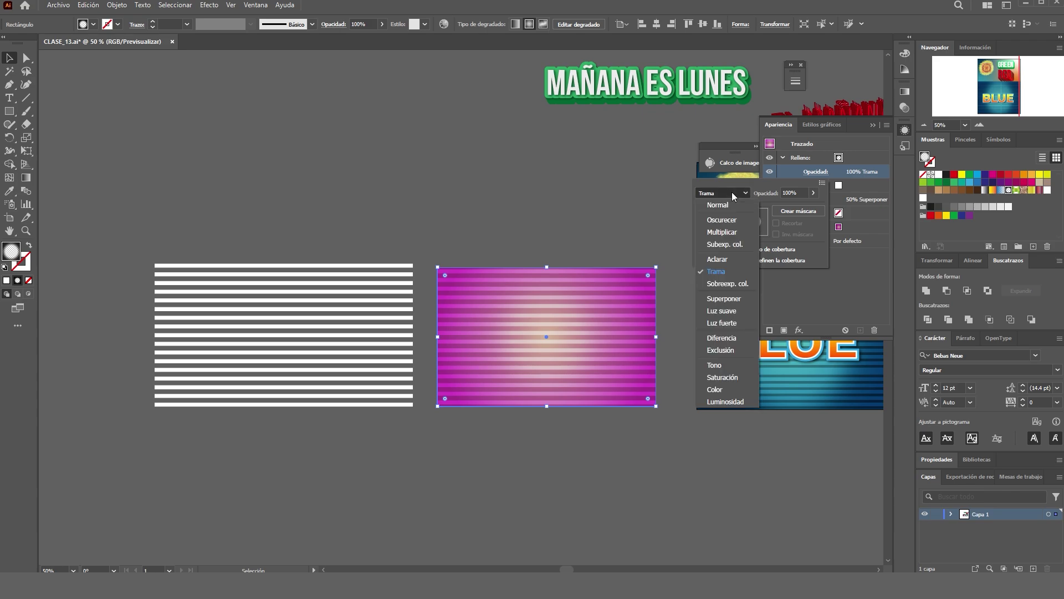
pyautogui.click(732, 299)
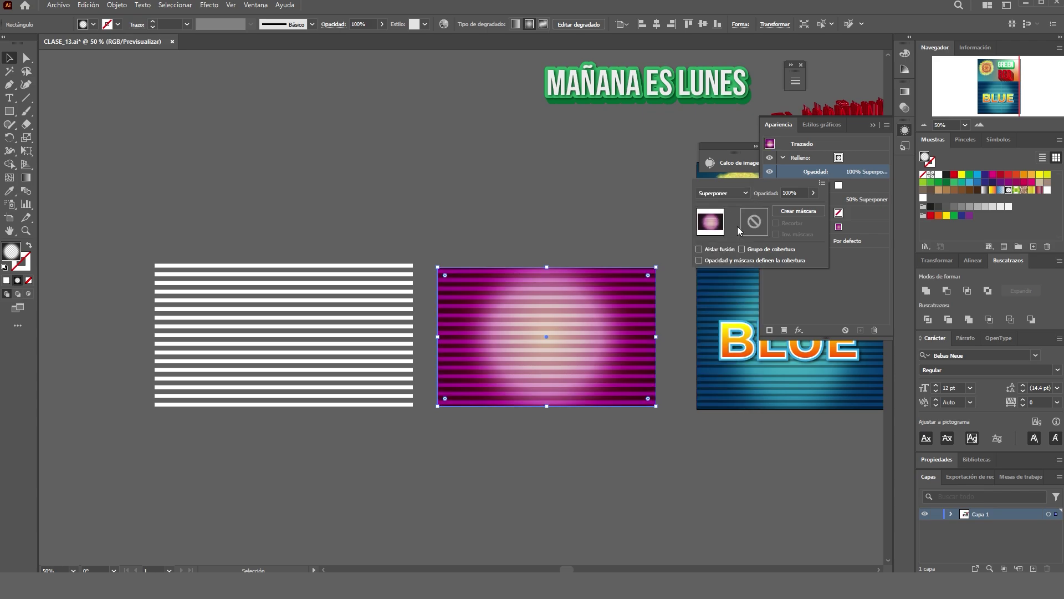
pyautogui.click(732, 194)
pyautogui.click(735, 311)
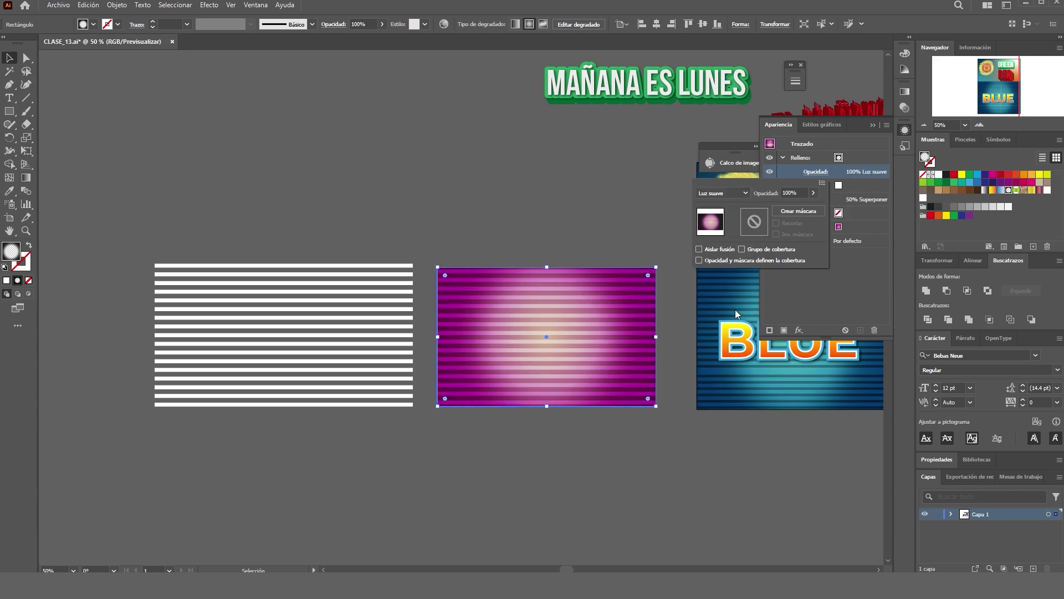
pyautogui.click(729, 193)
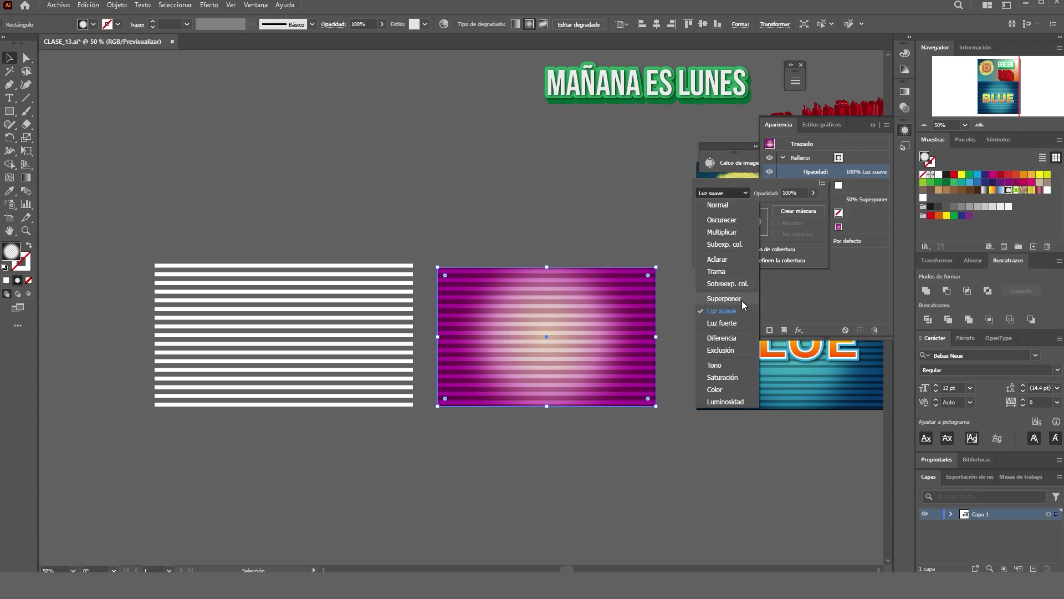
pyautogui.click(732, 325)
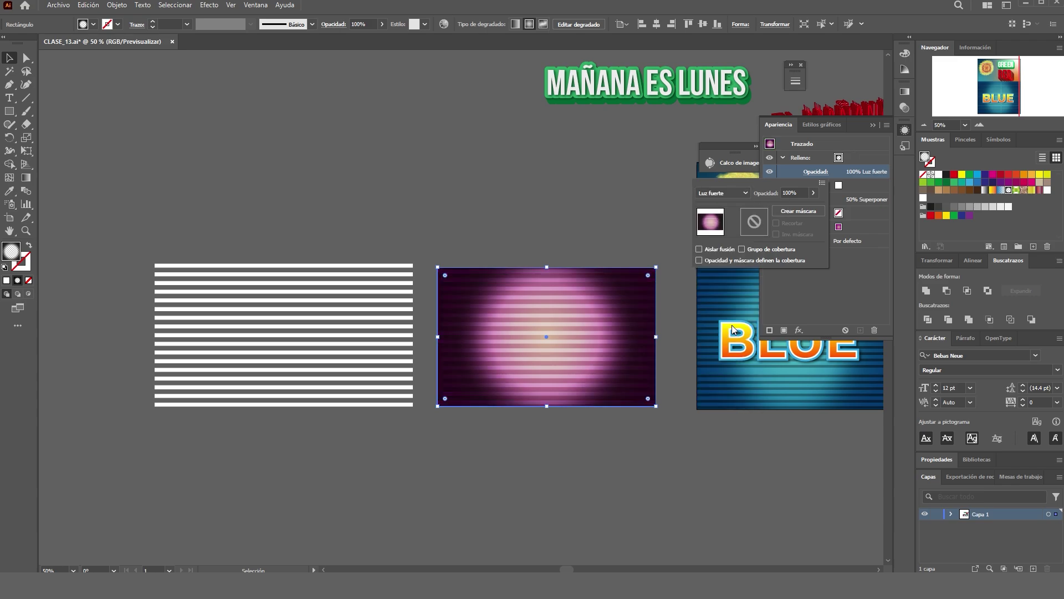
pyautogui.click(735, 193)
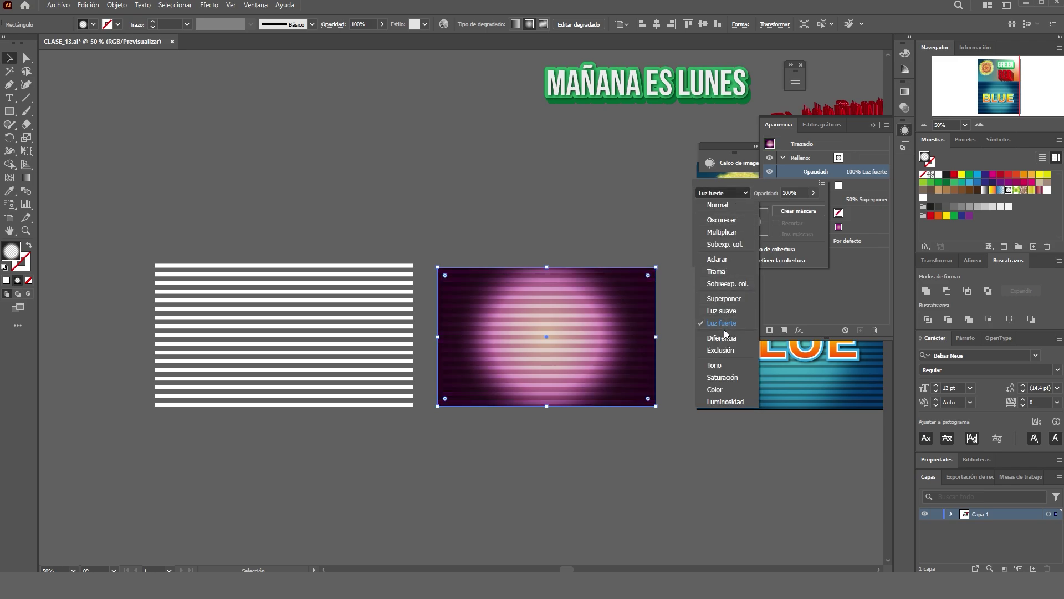
pyautogui.click(722, 338)
# Test the vignette fill with Superponer, Sobreexp. col., Trama and Multiplicar blending.
pyautogui.click(734, 193)
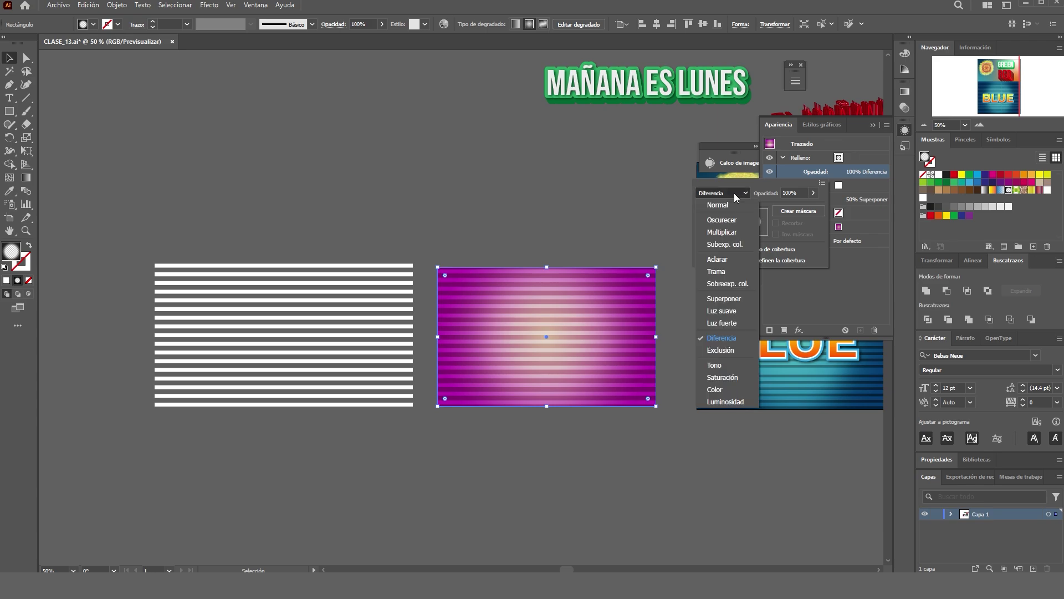
pyautogui.click(730, 298)
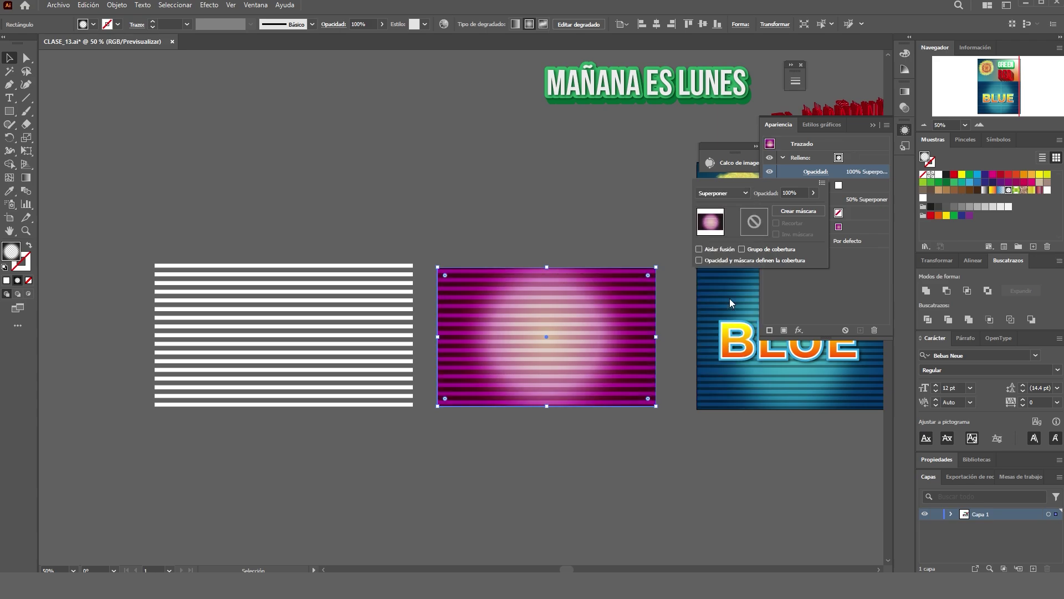
pyautogui.click(742, 191)
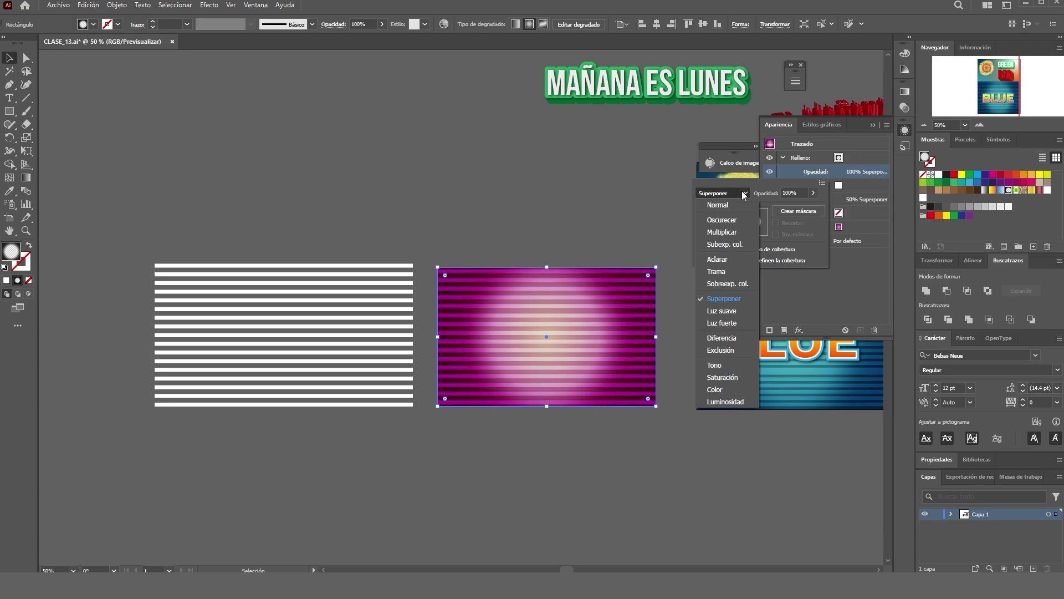
pyautogui.click(743, 282)
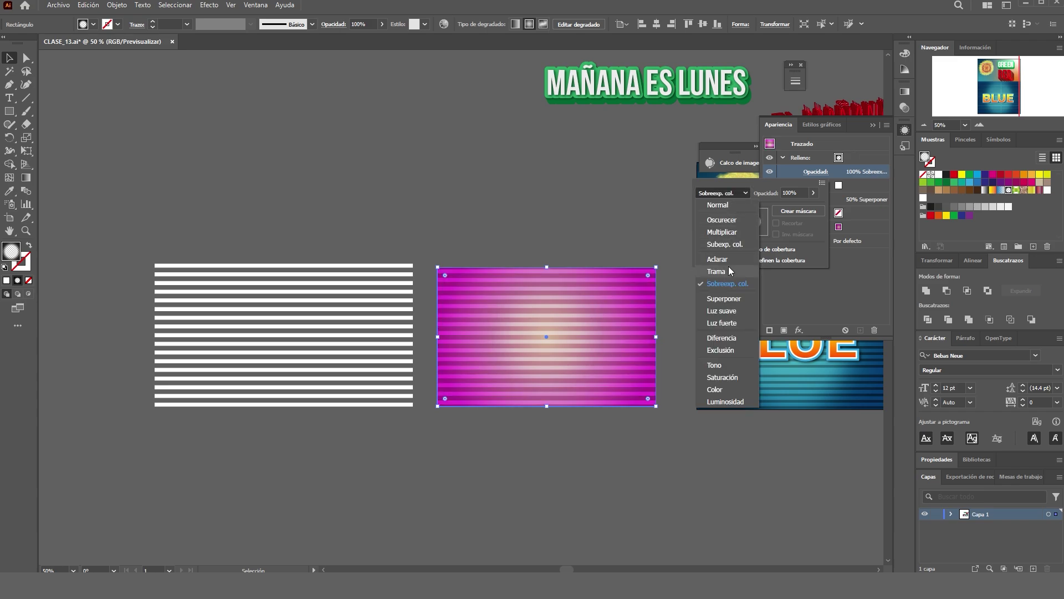
pyautogui.click(728, 270)
pyautogui.click(728, 193)
pyautogui.click(733, 233)
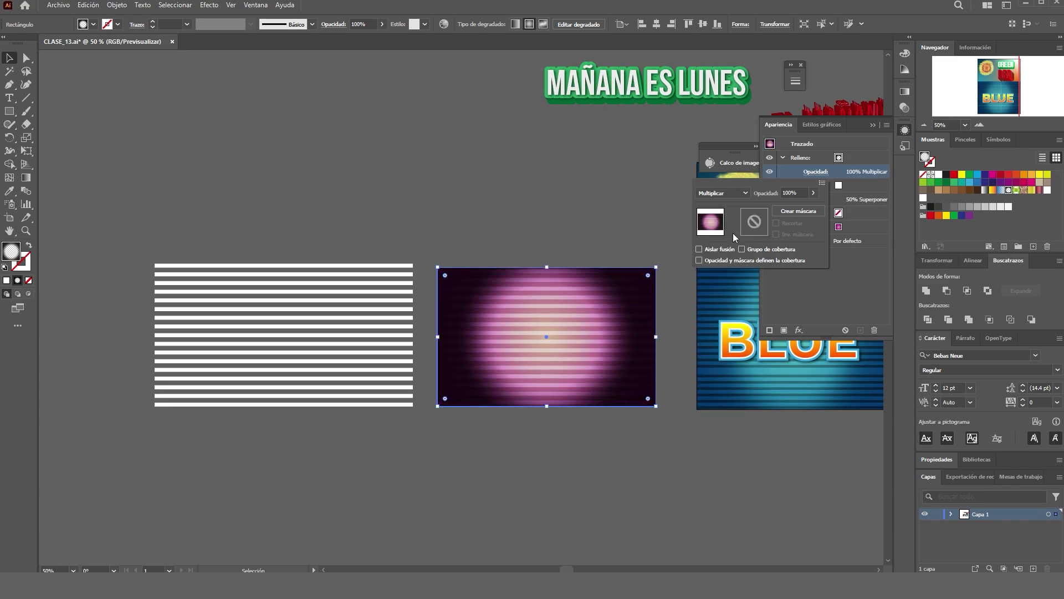
# Set the vignette fill's blend mode to Superponer and deselect the rectangle.
pyautogui.click(736, 194)
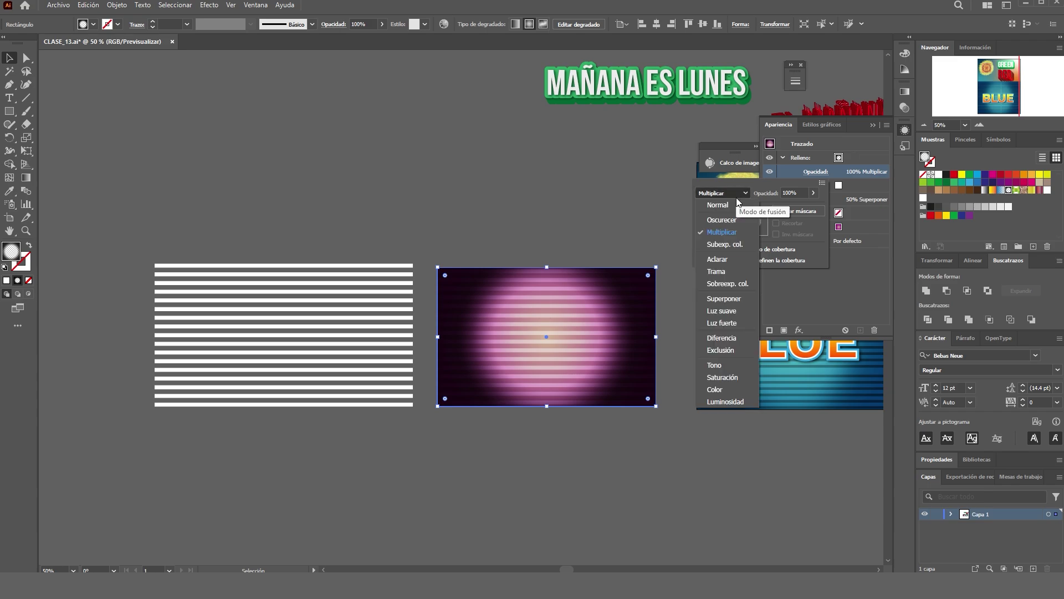
pyautogui.click(730, 299)
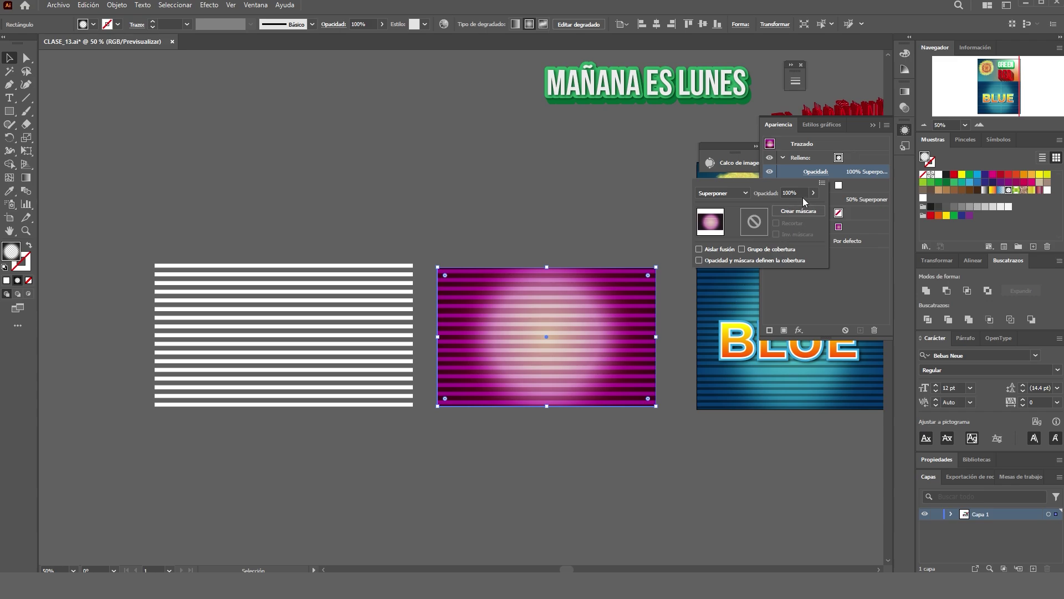
pyautogui.click(646, 164)
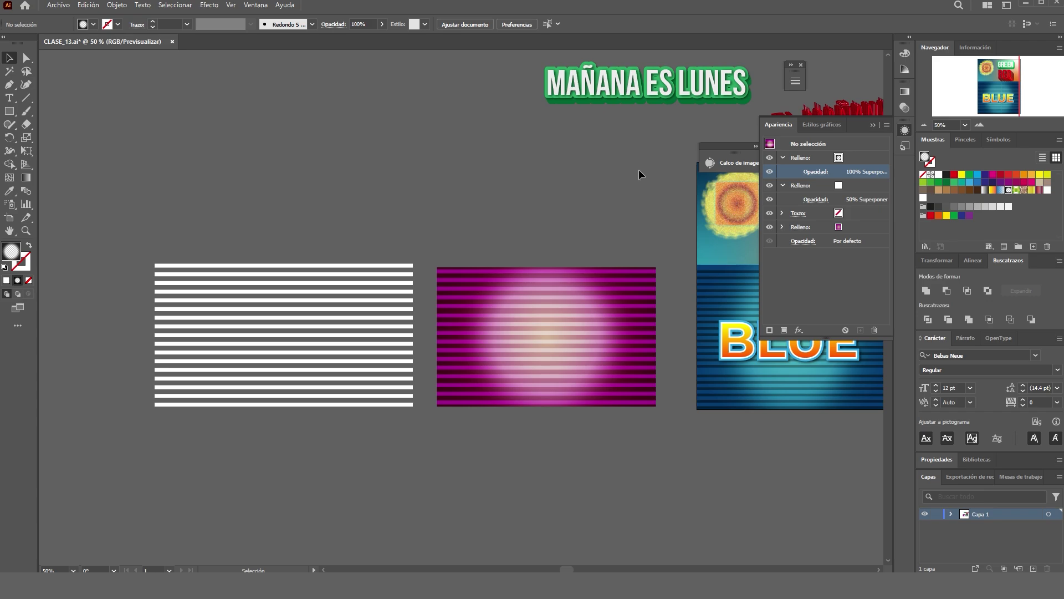
# Delete the group of white stripes beside the finished gradient rectangle.
pyautogui.keyDown('alt'); pyautogui.scroll(-2, 537, 196); pyautogui.keyUp('alt')
pyautogui.click(477, 248)
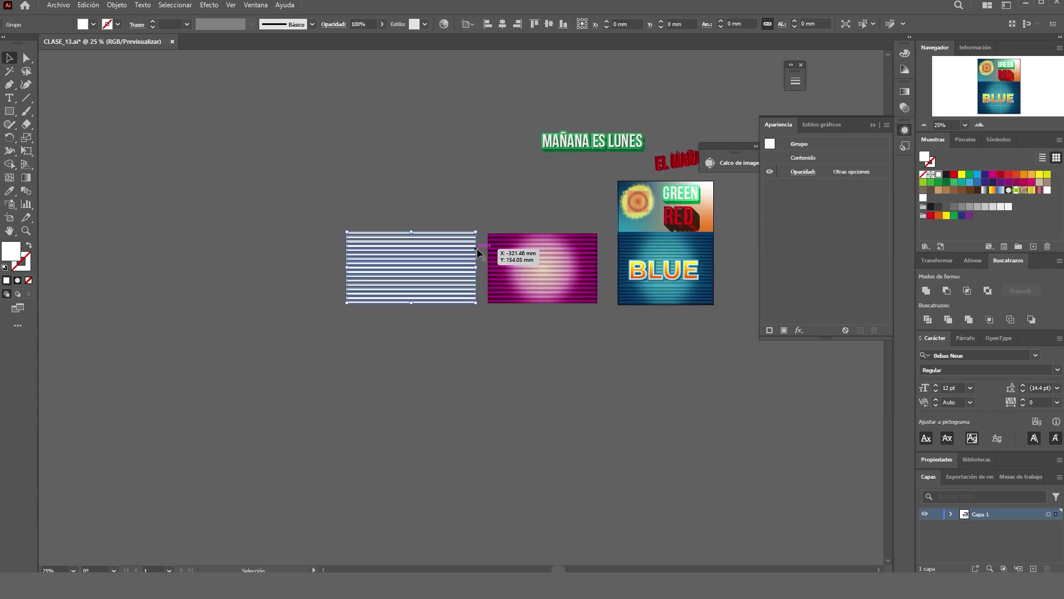
pyautogui.press('Delete')
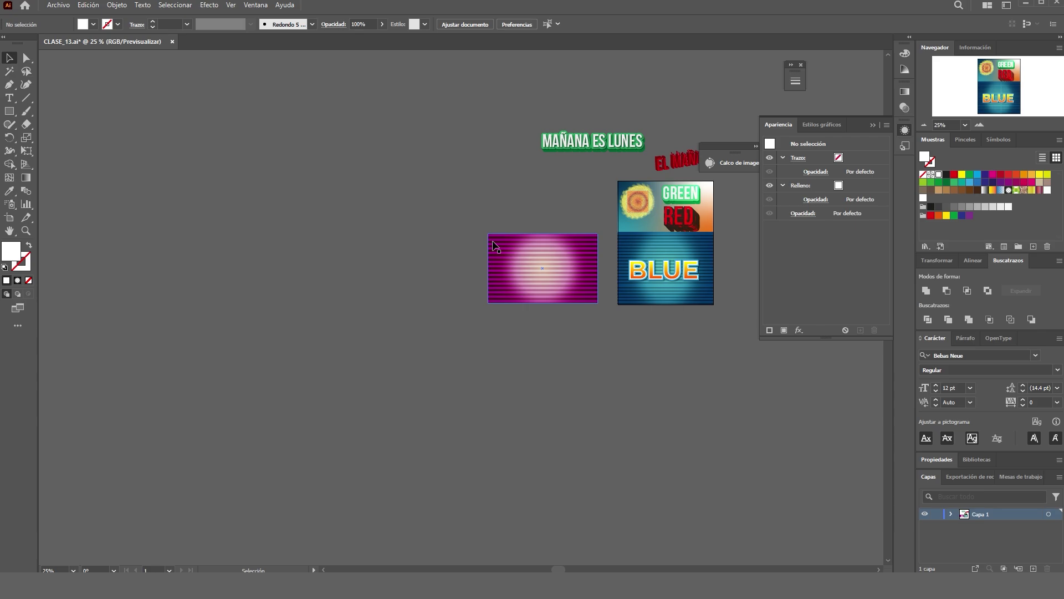
# Save the magenta striped rectangle's appearance as a new graphic style and deselect the rectangle.
pyautogui.click(581, 261)
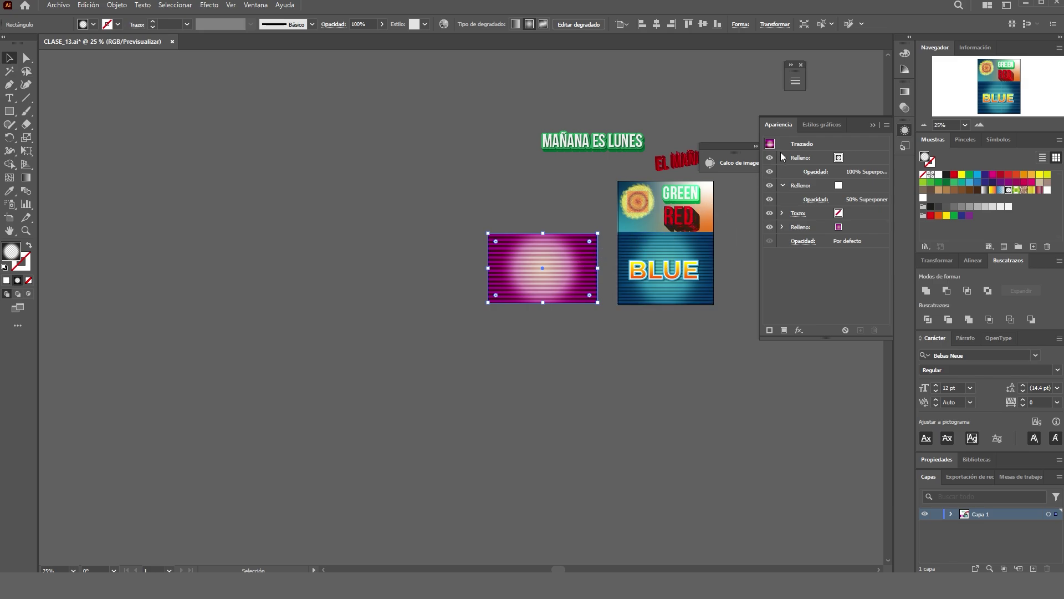
pyautogui.click(824, 123)
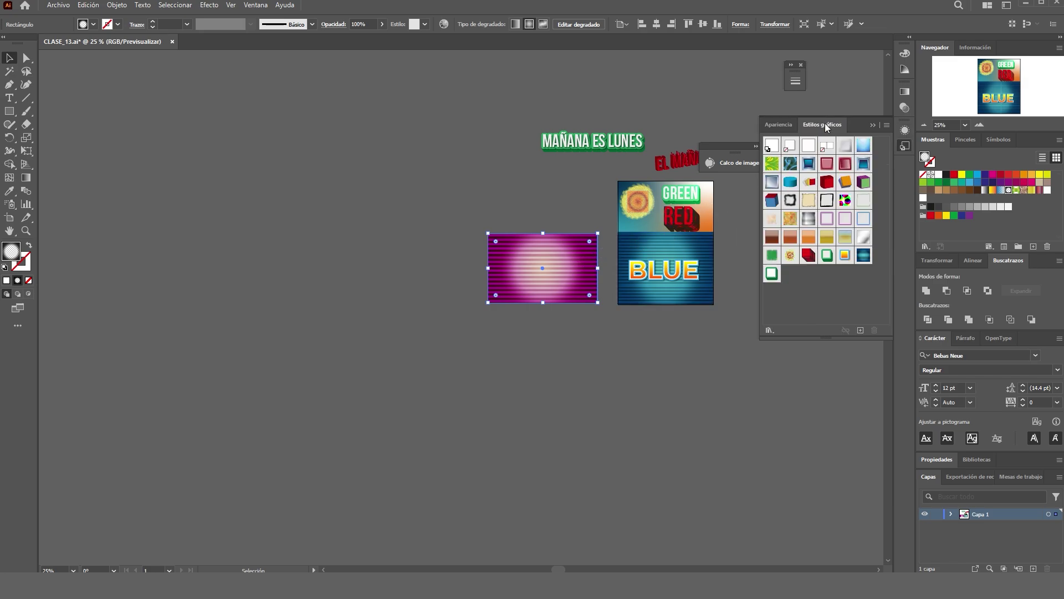
pyautogui.click(861, 330)
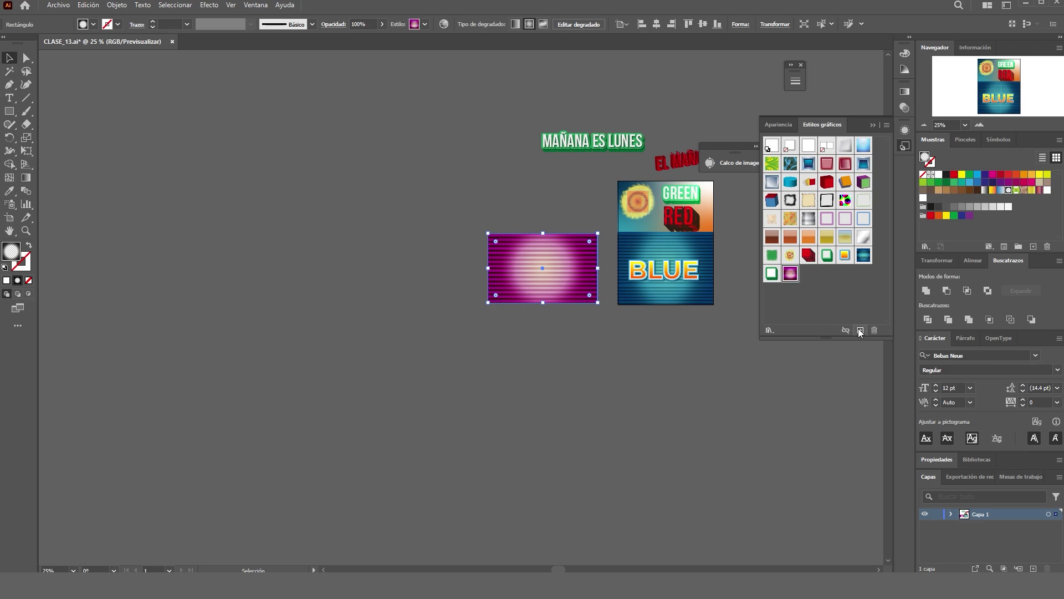
pyautogui.click(537, 192)
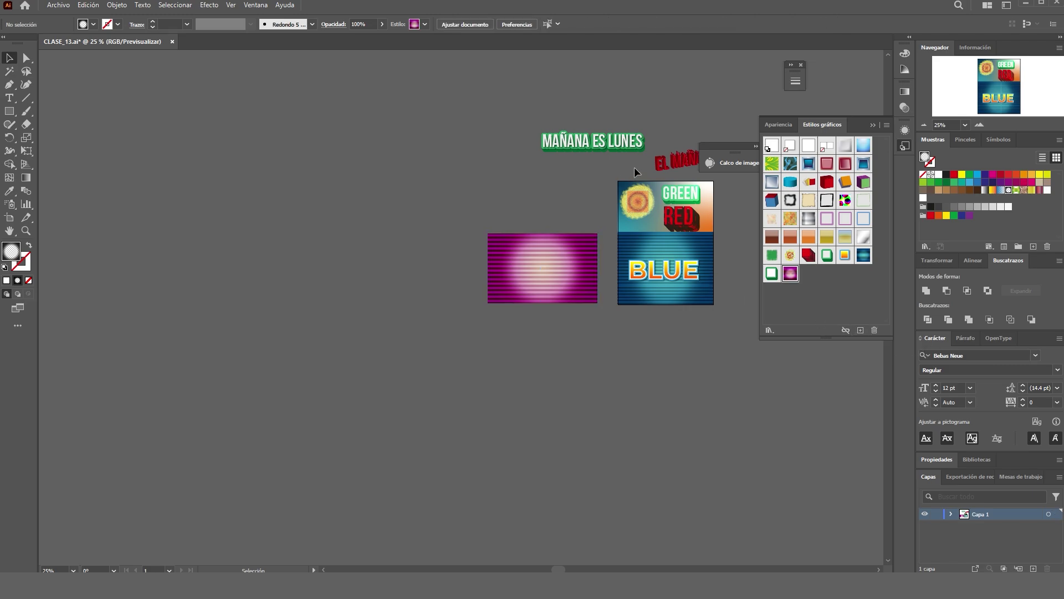
# Apply the new magenta stripe graphic style to the EL MAÑANA CAMBIA text and place the text up beside the striped rectangle.
pyautogui.moveTo(677, 161); pyautogui.dragTo(499, 201)
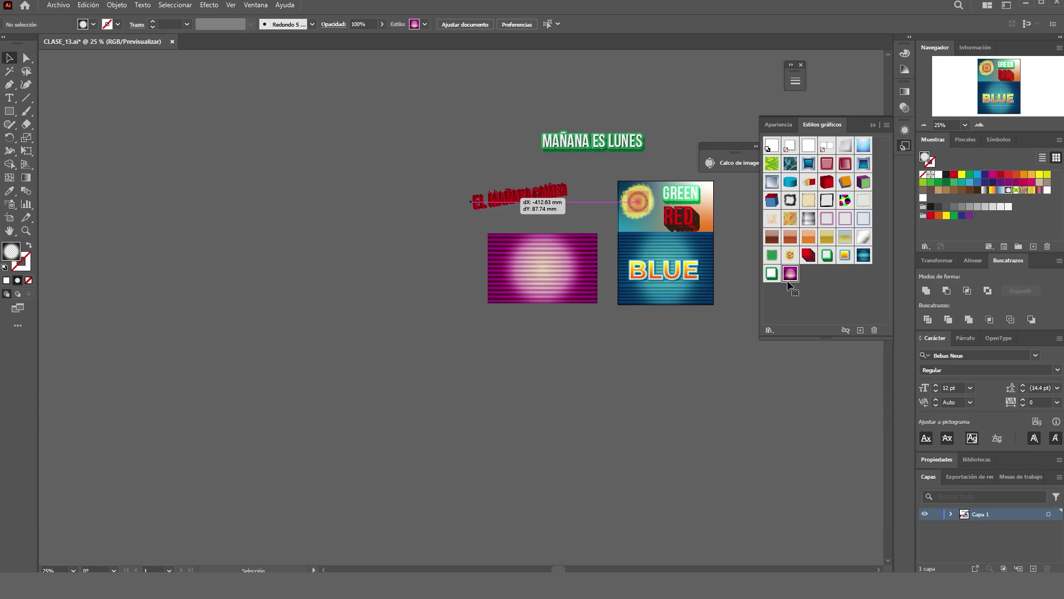
pyautogui.click(790, 273)
pyautogui.click(476, 146)
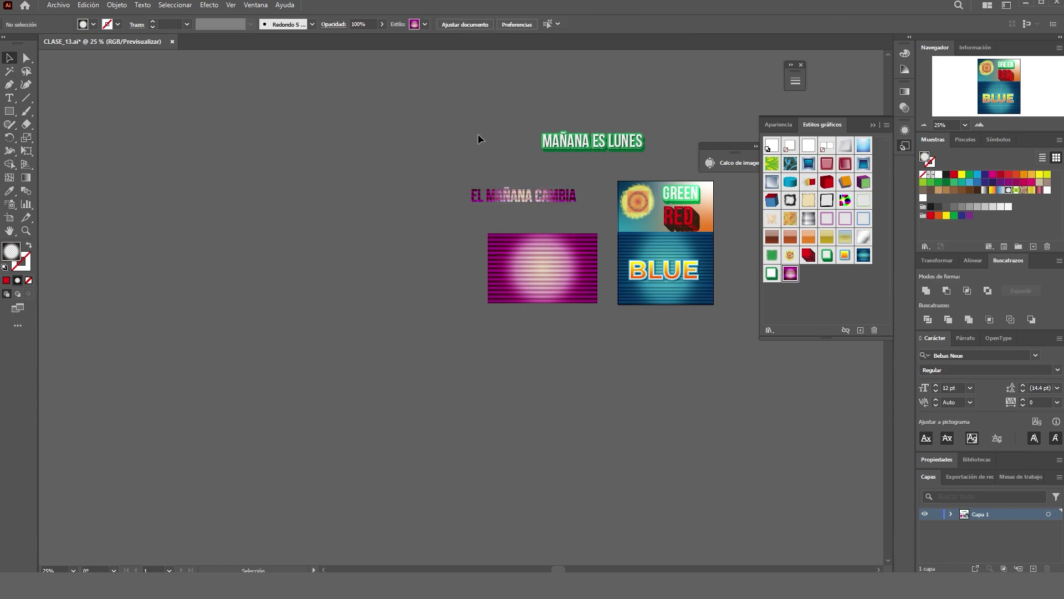
pyautogui.scroll(2, 545, 194)
pyautogui.moveTo(562, 199); pyautogui.dragTo(384, 229)
pyautogui.click(488, 187)
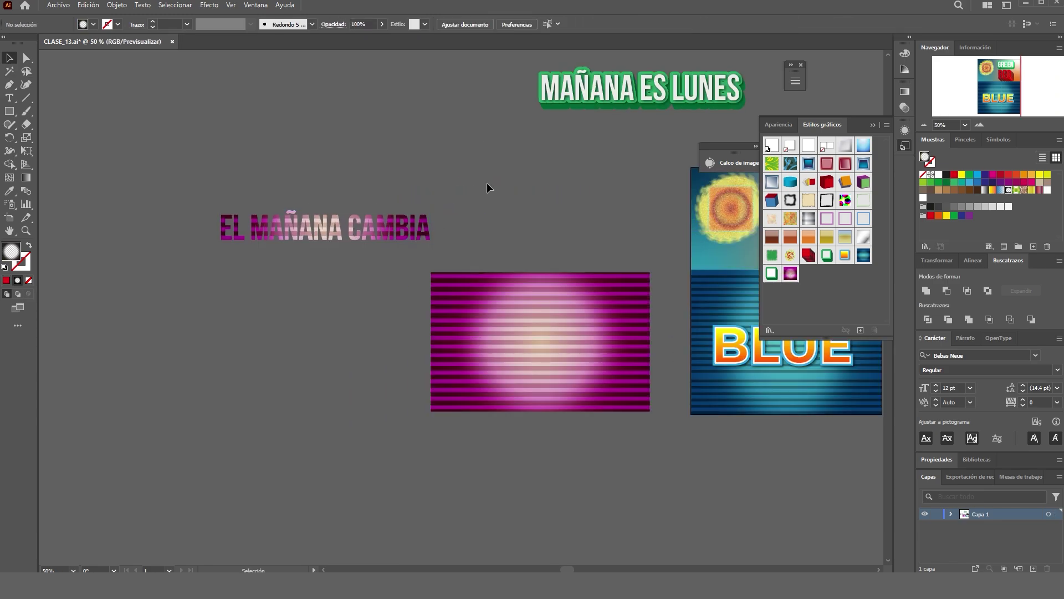
pyautogui.scroll(-2, 493, 186)
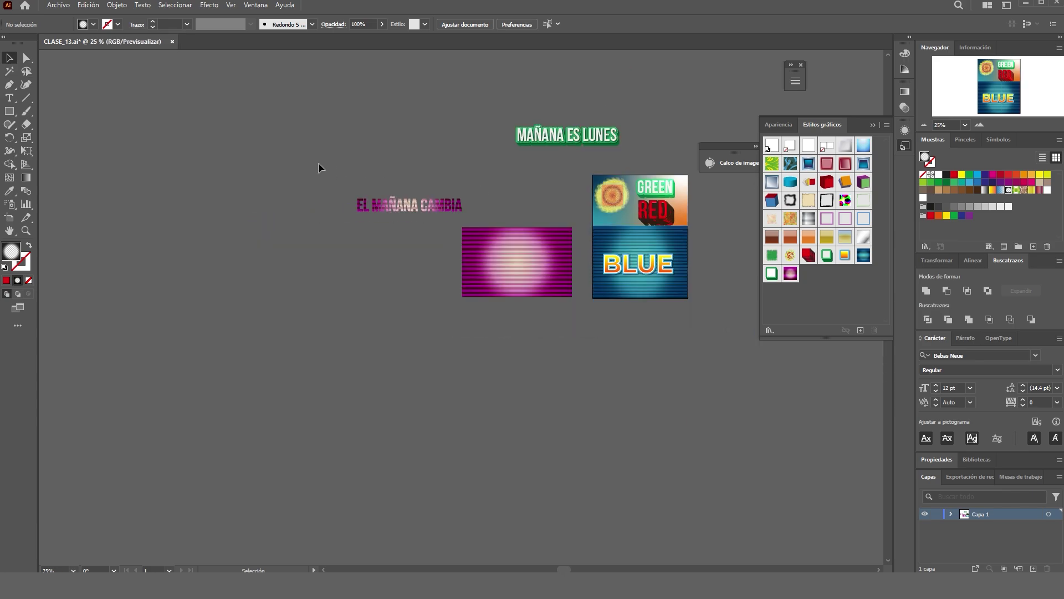
# Draw a hexagon with a radius of about 174 mm, give it the magenta stripe style and move it beside the rectangle.
pyautogui.click(9, 111)
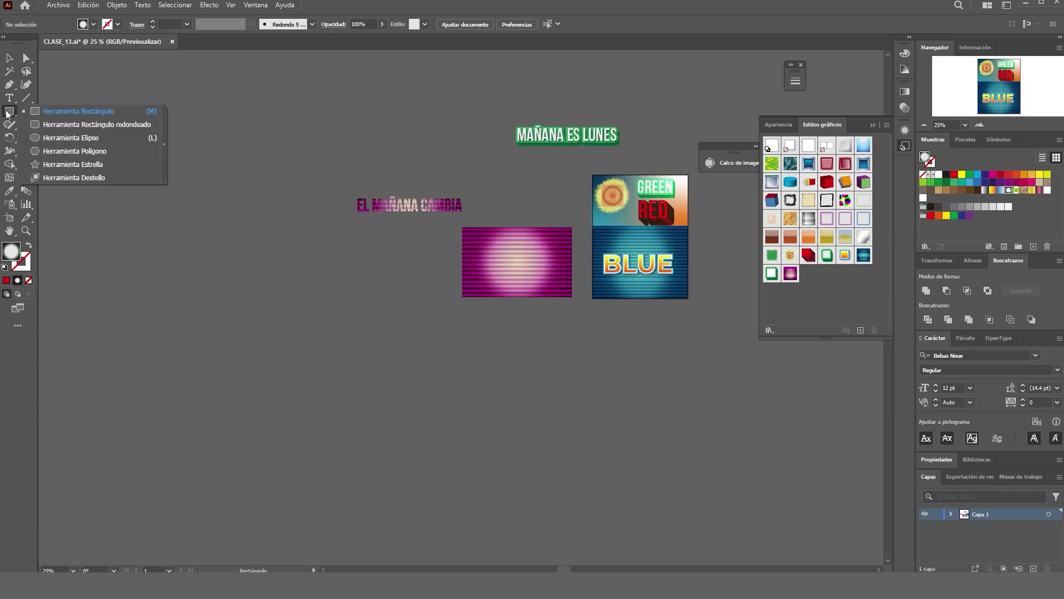
pyautogui.click(54, 155)
pyautogui.moveTo(259, 132); pyautogui.dragTo(301, 195)
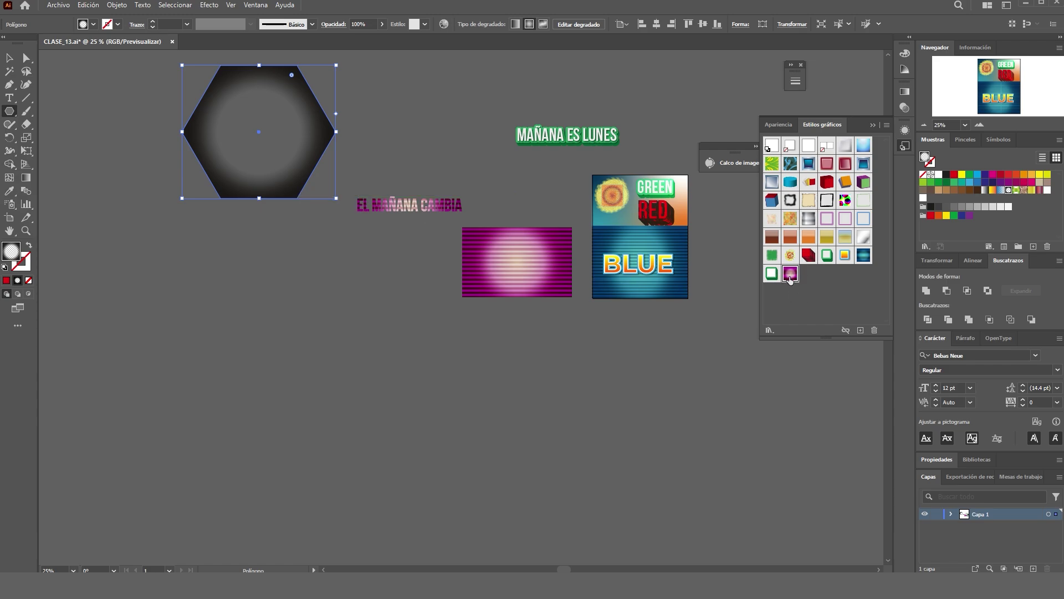
pyautogui.click(790, 273)
pyautogui.click(460, 169)
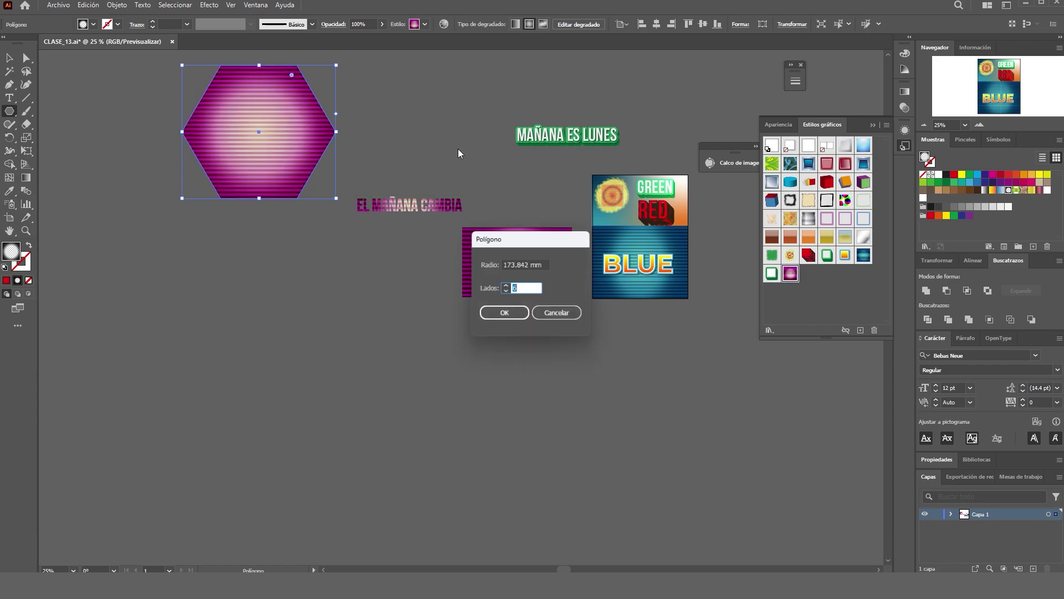
pyautogui.click(557, 312)
pyautogui.press('v')
pyautogui.moveTo(303, 134); pyautogui.dragTo(419, 311)
pyautogui.click(545, 365)
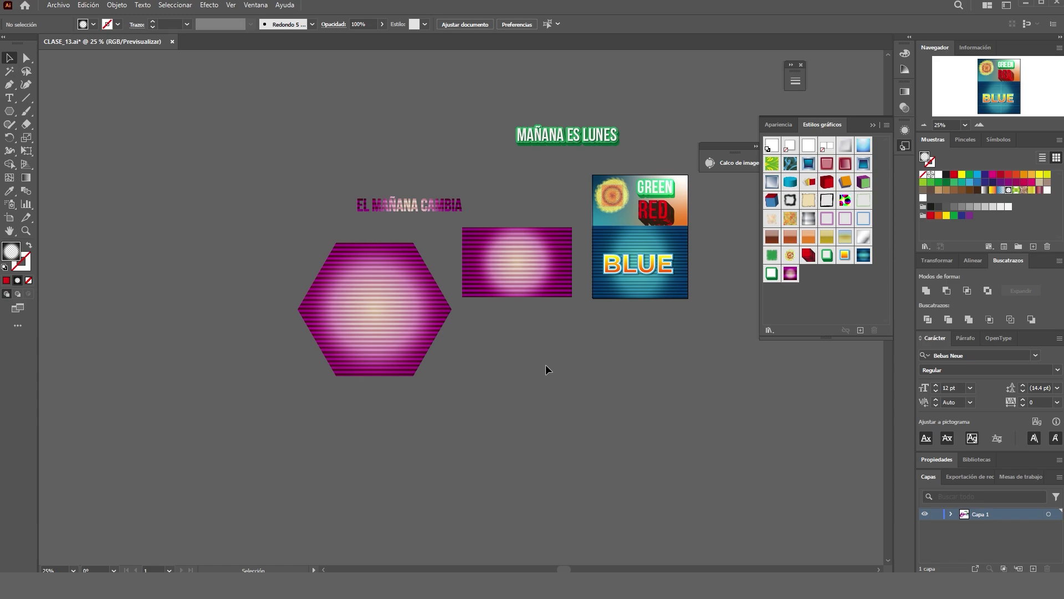
# Delete the magenta striped rectangle, the hexagon and the EL MAÑANA CAMBIA text.
pyautogui.click(496, 241)
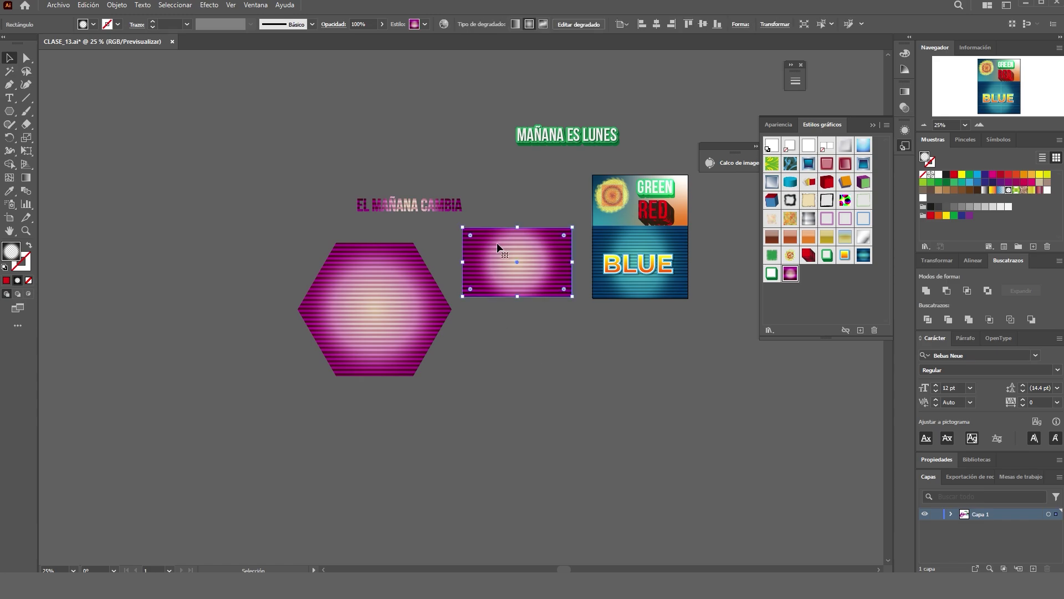
pyautogui.press('Delete')
pyautogui.click(424, 300)
pyautogui.press('Delete')
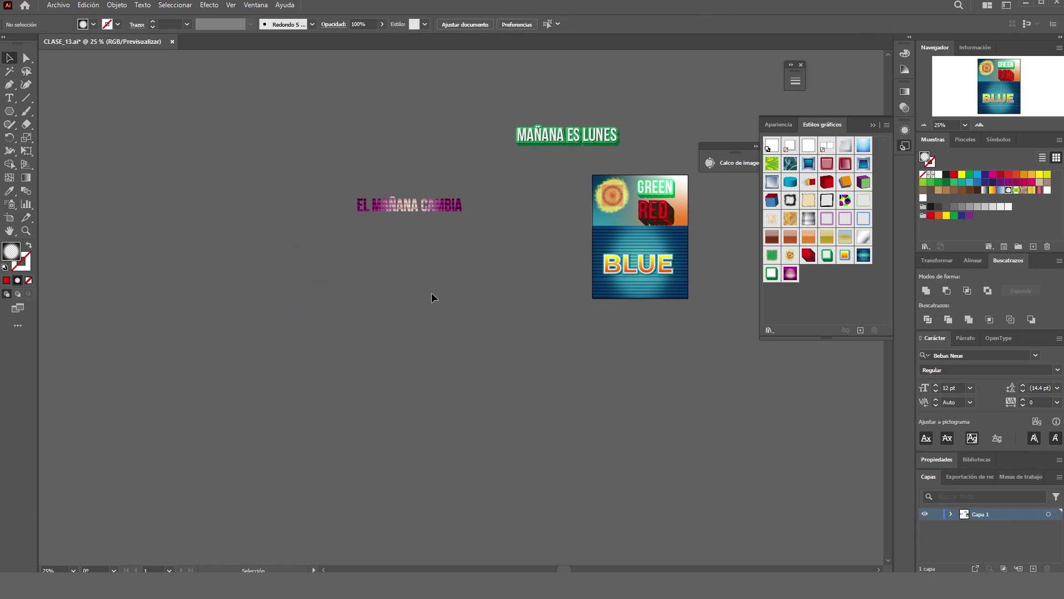
pyautogui.click(456, 206)
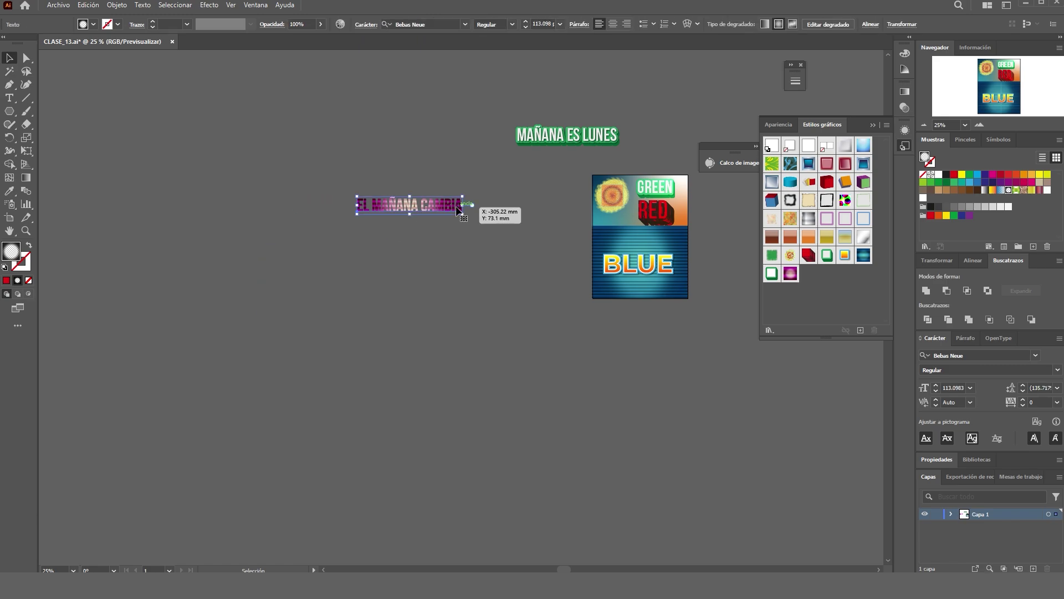
pyautogui.press('Delete')
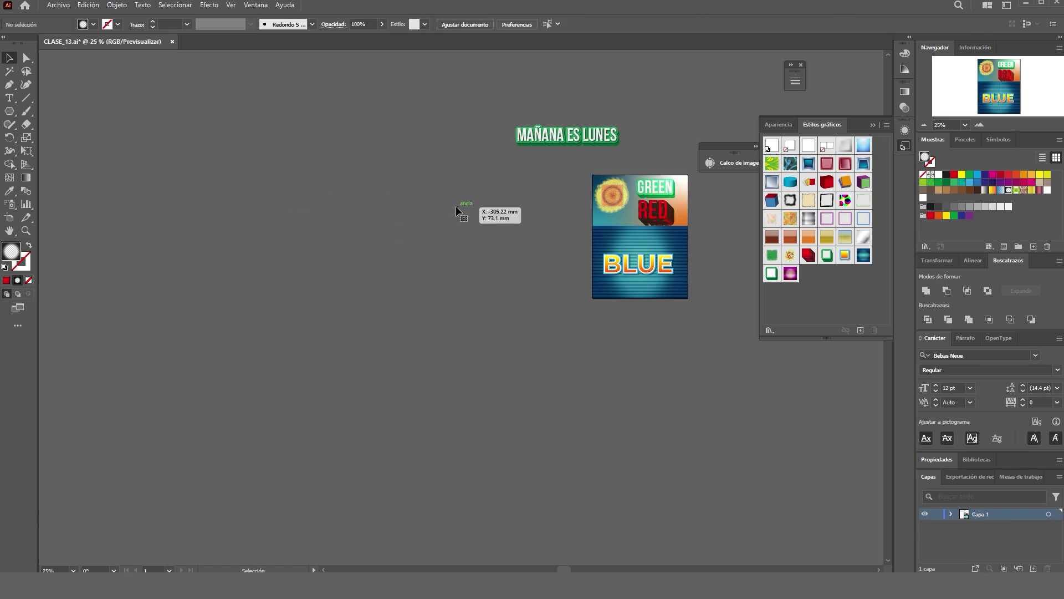
# Undo the deletions of the text, the hexagon and the striped rectangle.
pyautogui.hotkey('ctrl', 'z')
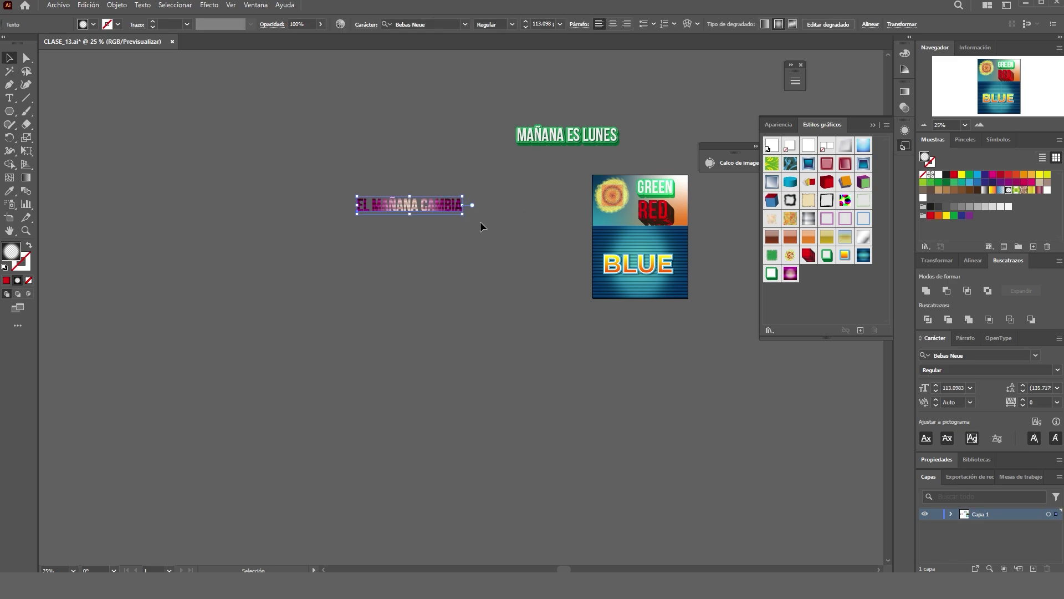
pyautogui.hotkey('ctrl', 'z')
pyautogui.hotkey('ctrl', 'z')
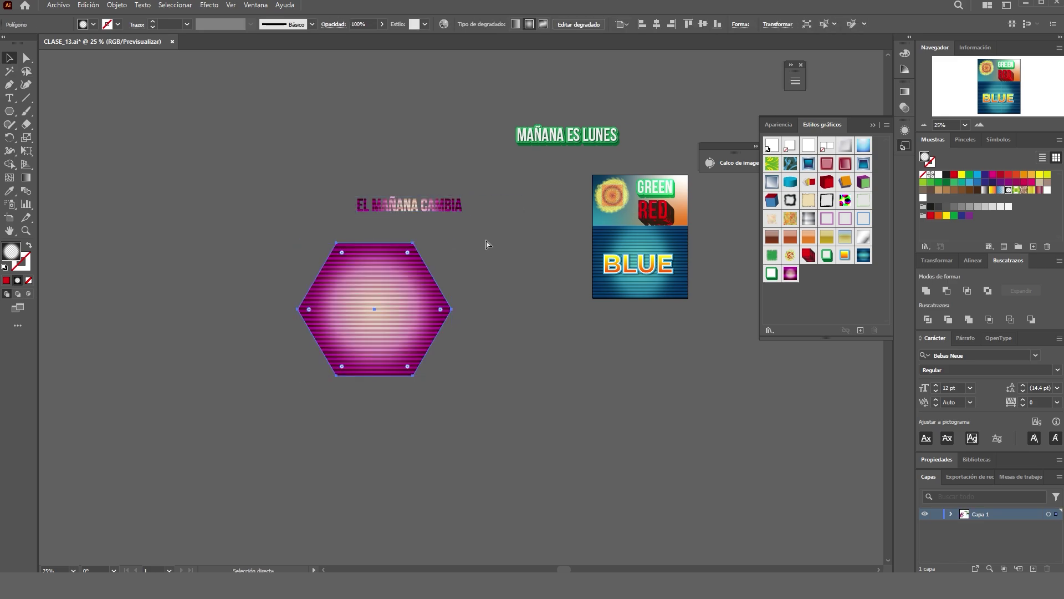
pyautogui.hotkey('ctrl', 'z')
# Delete the styled hexagon and move the EL MAÑANA CAMBIA text directly above the striped rectangle.
pyautogui.click(449, 301)
pyautogui.click(399, 311)
pyautogui.press('Delete')
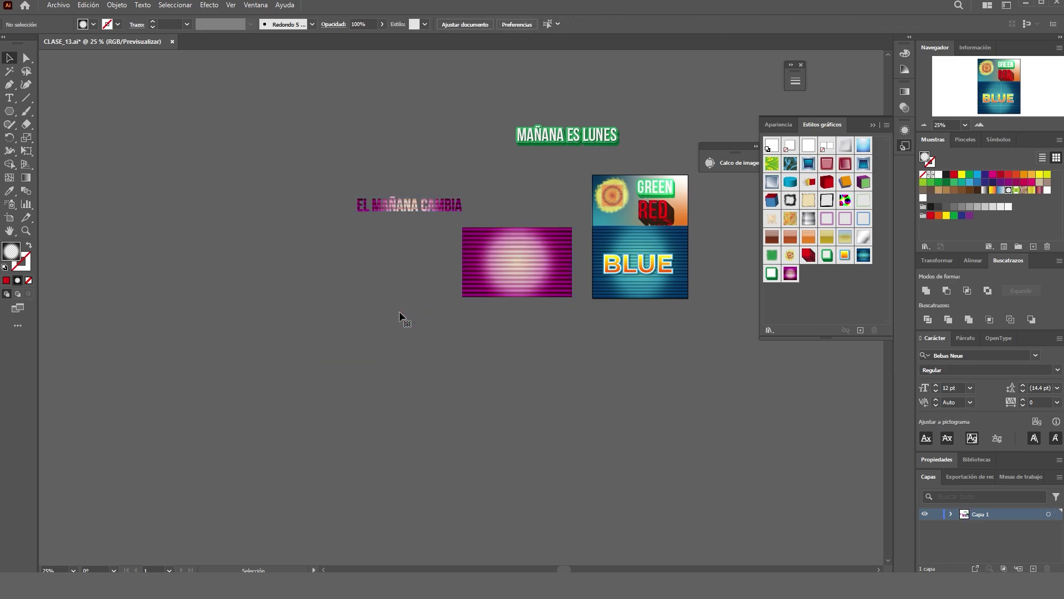
pyautogui.moveTo(441, 204); pyautogui.dragTo(547, 199)
pyautogui.click(553, 175)
pyautogui.scroll(-2, 552, 175)
pyautogui.scroll(3, 577, 192)
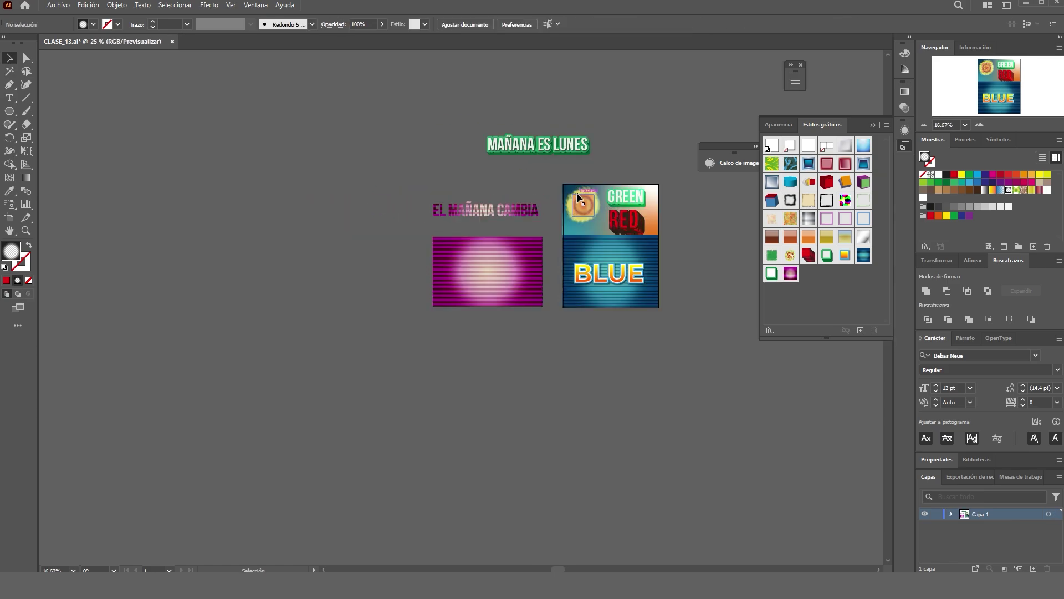
# Undo the text move and the hexagon's deletion, repositioning and graphic style.
pyautogui.hotkey('ctrl', 'z')
pyautogui.hotkey('ctrl', 'z')
pyautogui.hotkey('ctrl', 'z')
pyautogui.hotkey('ctrl', 'z')
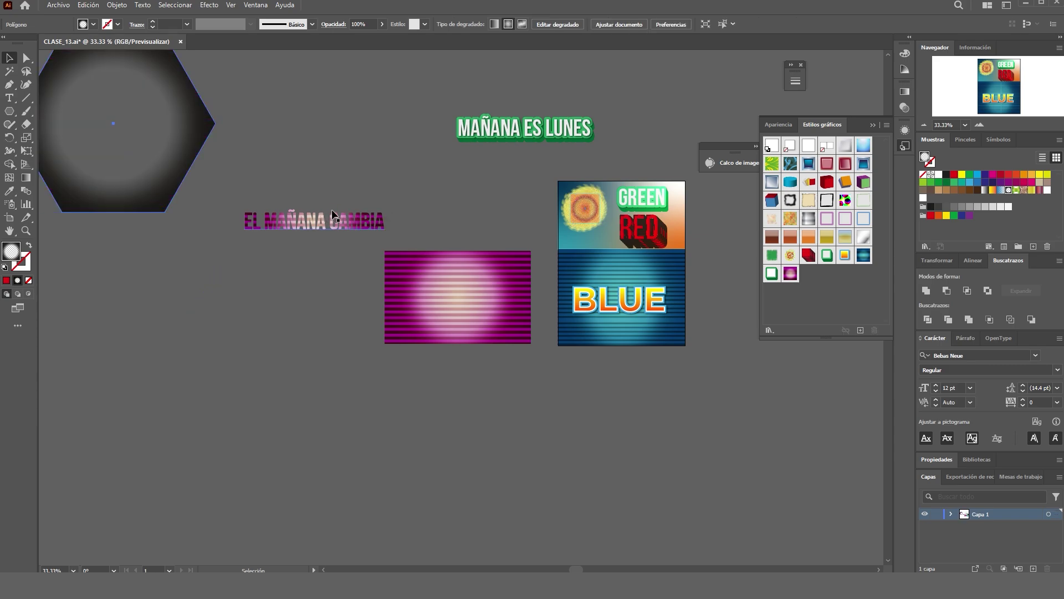
# Remove the plain gradient hexagon and position the EL MAÑANA CAMBIA text just above the striped rectangle.
pyautogui.press('Delete')
pyautogui.moveTo(343, 222); pyautogui.dragTo(497, 222)
pyautogui.click(511, 187)
# Save the changes to the CLASE_13.ai document.
pyautogui.scroll(-1, 534, 212)
pyautogui.scroll(-3, 658, 205)
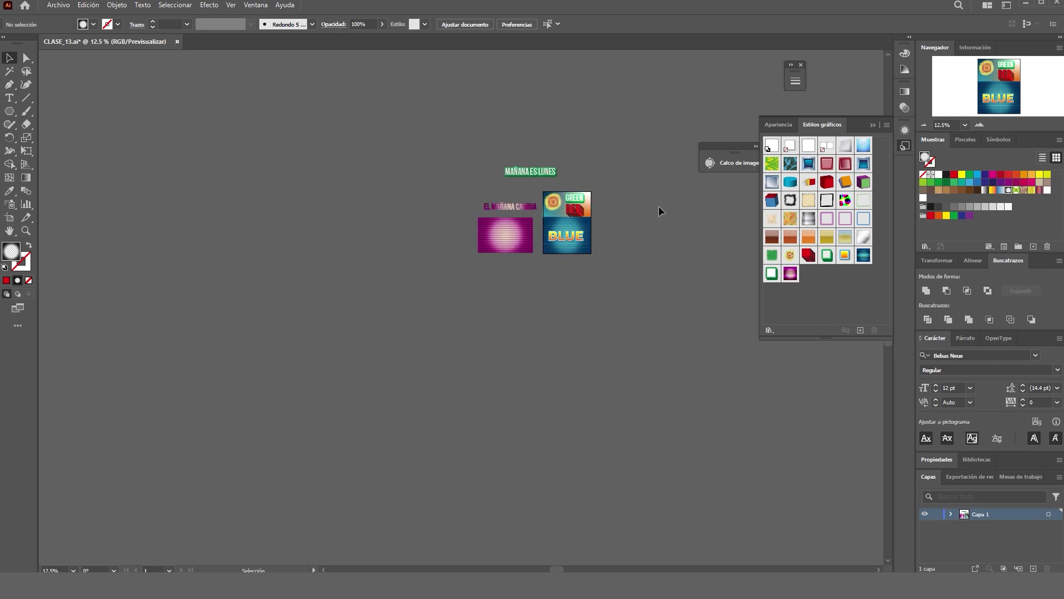
pyautogui.scroll(2, 609, 211)
pyautogui.hotkey('ctrl', 's')
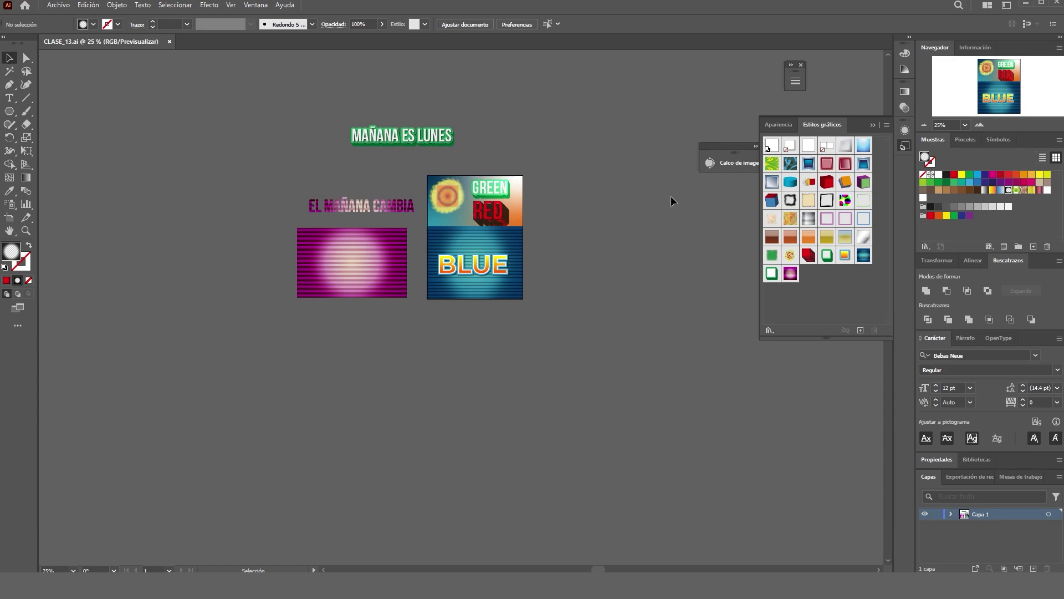
# Load the Efectos de neón graphic style library, enlarge its panel and place it beside the document's graphic styles.
pyautogui.click(873, 126)
pyautogui.click(905, 131)
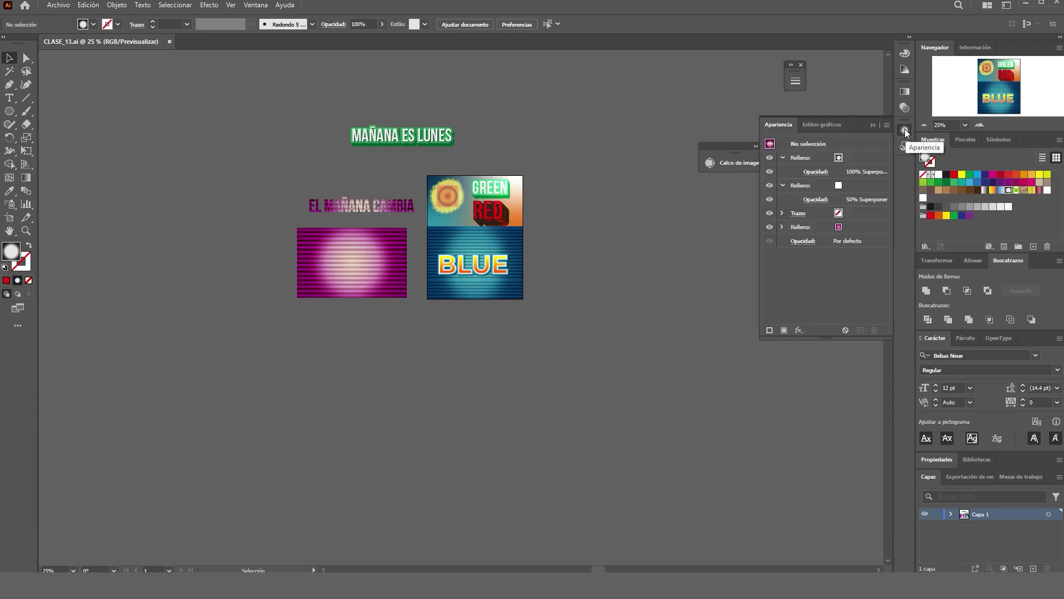
pyautogui.click(815, 125)
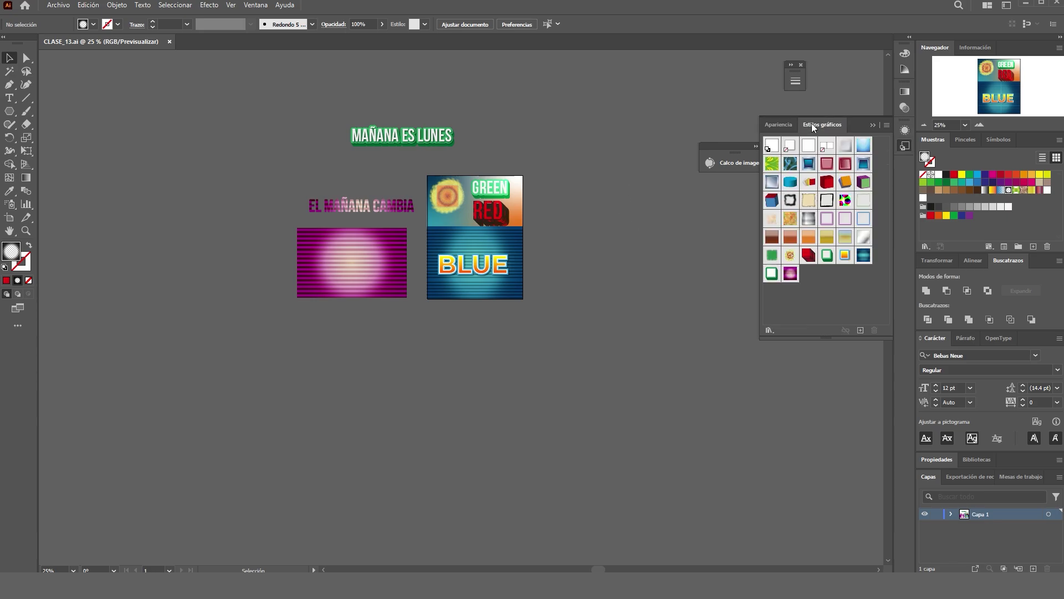
pyautogui.click(769, 331)
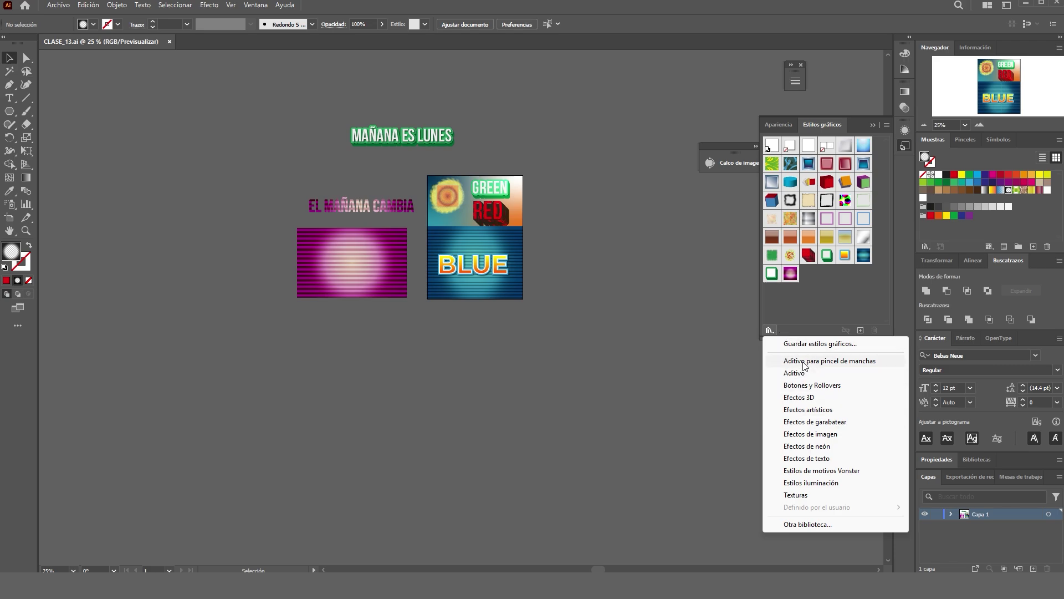
pyautogui.click(844, 444)
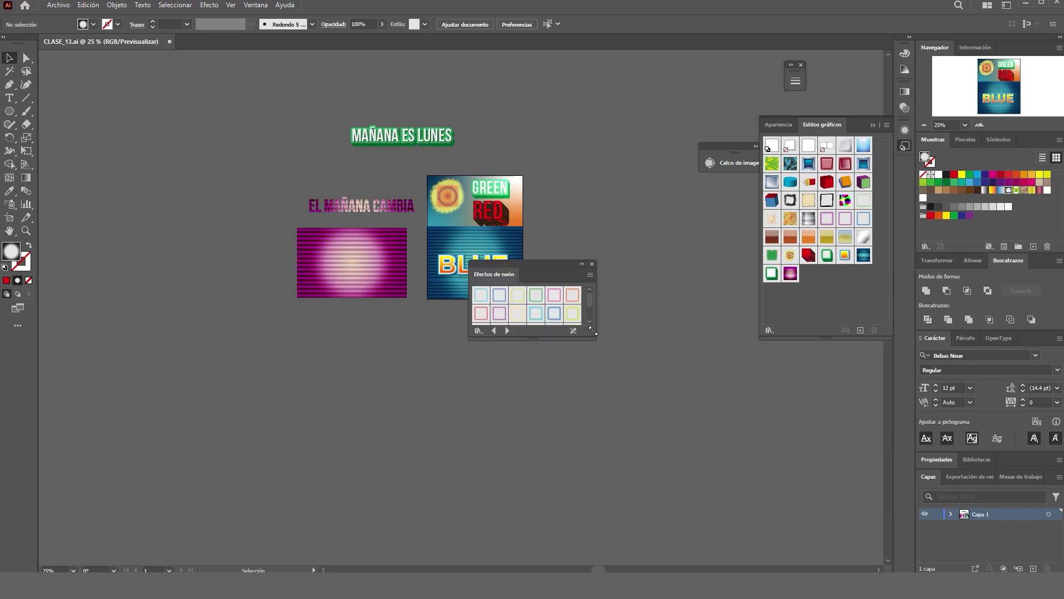
pyautogui.moveTo(595, 340); pyautogui.dragTo(707, 486)
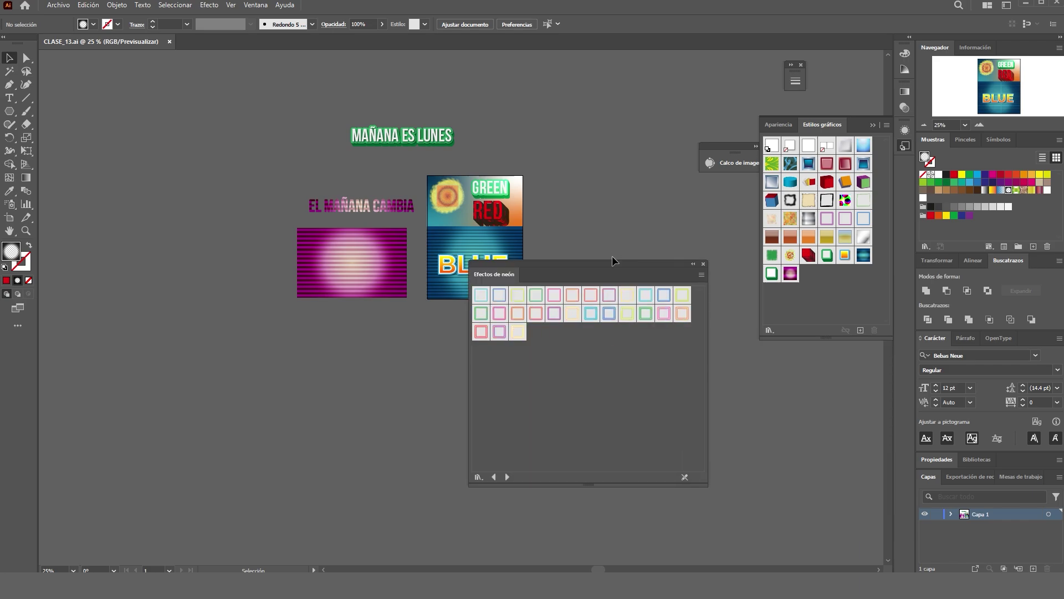
pyautogui.moveTo(626, 263); pyautogui.dragTo(629, 123)
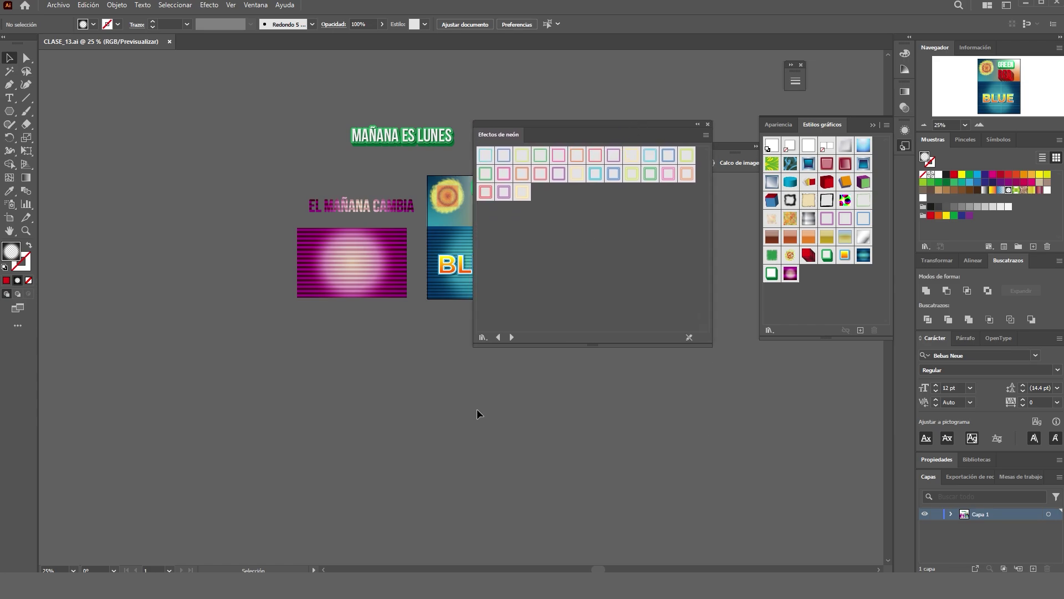
# Browse through the neighbouring graphic style libraries and bring up Efectos de garabatear.
pyautogui.click(501, 338)
pyautogui.click(502, 338)
pyautogui.click(501, 338)
pyautogui.click(510, 337)
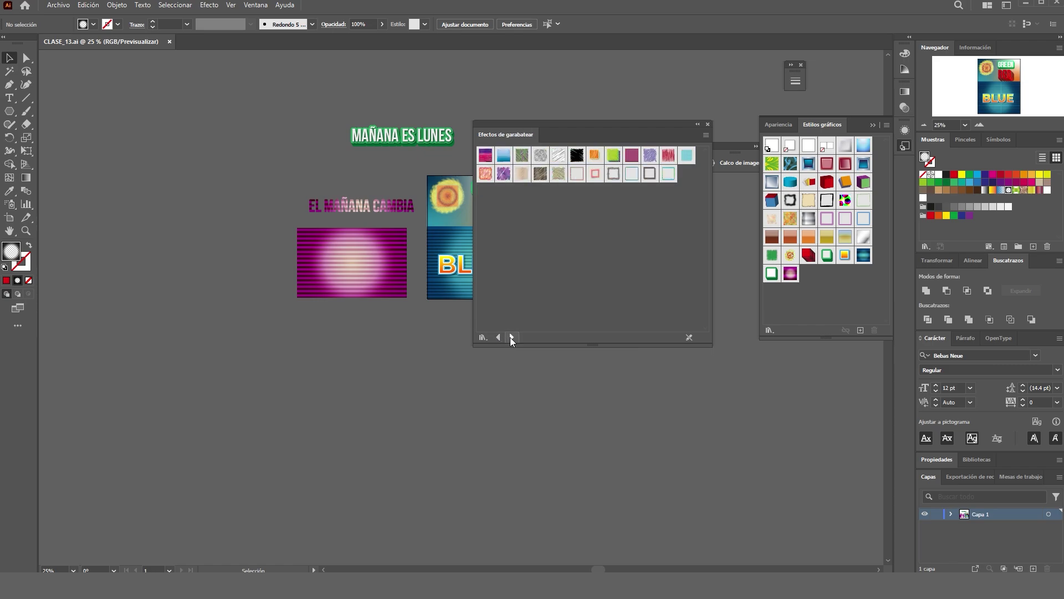
# Apply the brown diagonal scribble style from Efectos de garabatear to the striped rectangle, inspect its texture and reselect the rectangle.
pyautogui.click(364, 297)
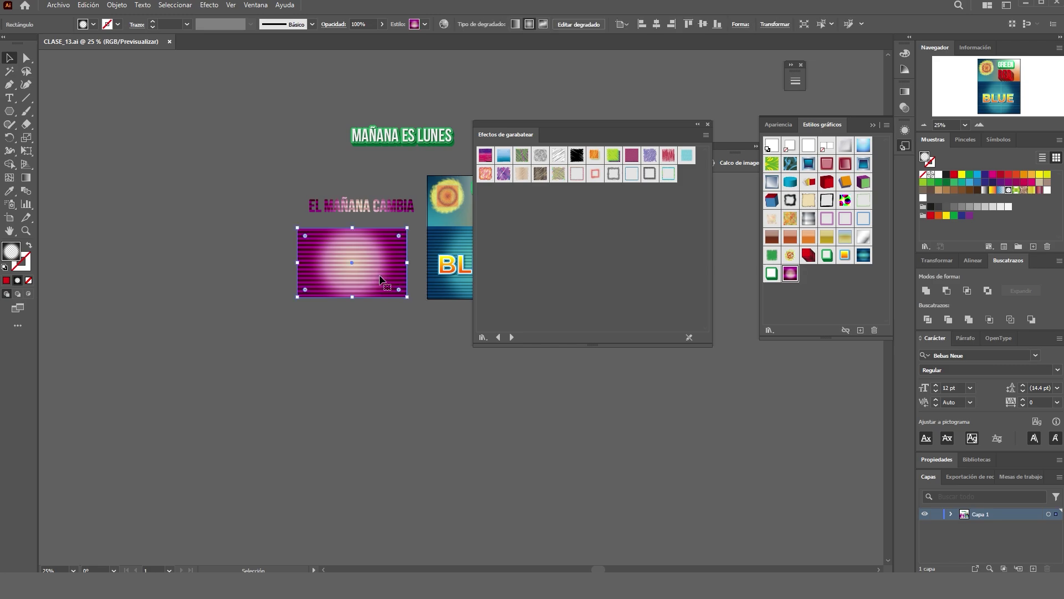
pyautogui.click(402, 358)
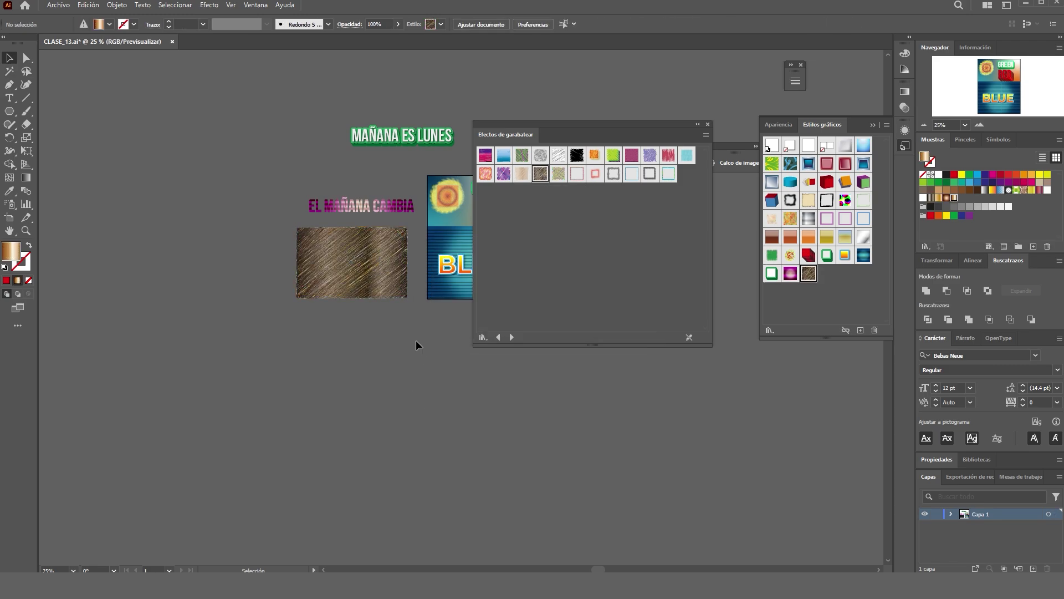
pyautogui.scroll(4, 365, 247)
pyautogui.scroll(1, 366, 247)
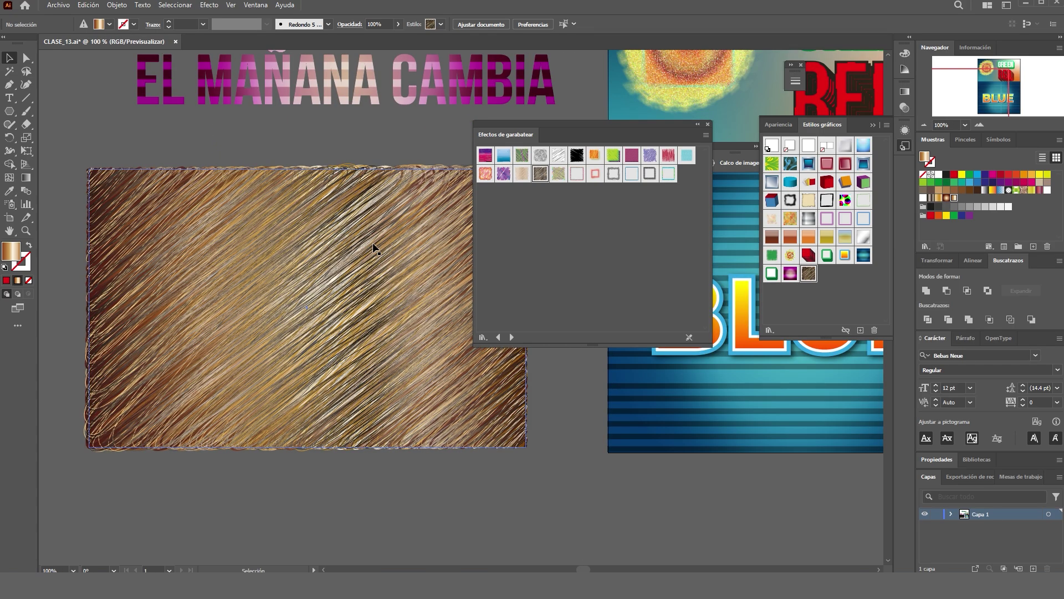
pyautogui.scroll(-2, 351, 310)
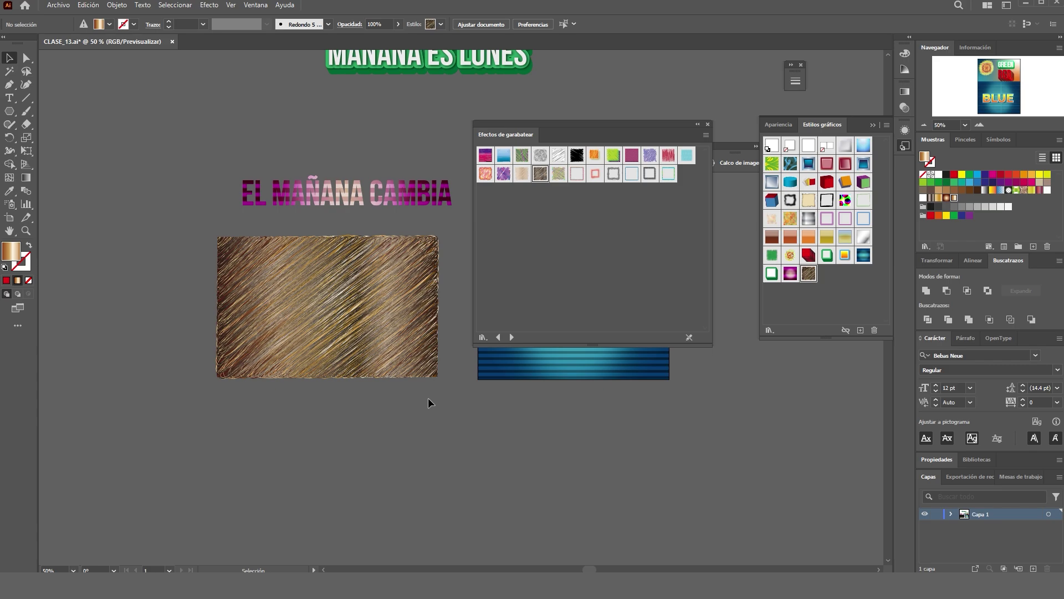
pyautogui.click(405, 275)
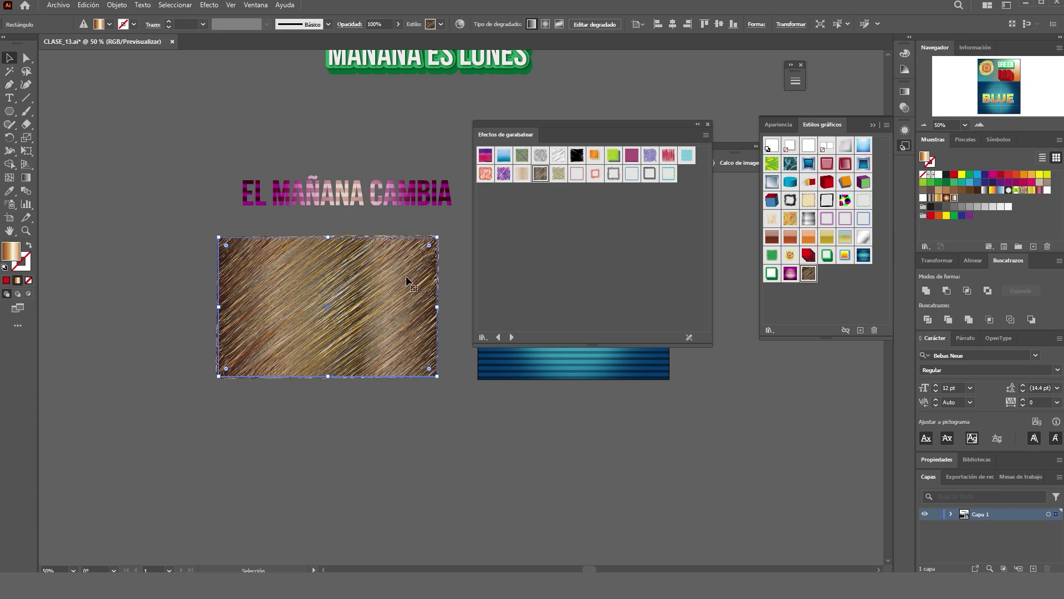
# Open the Garabatear effect settings of the striped rectangle's top fill and set the stroke width to 0.17 mm with preview on.
pyautogui.click(782, 125)
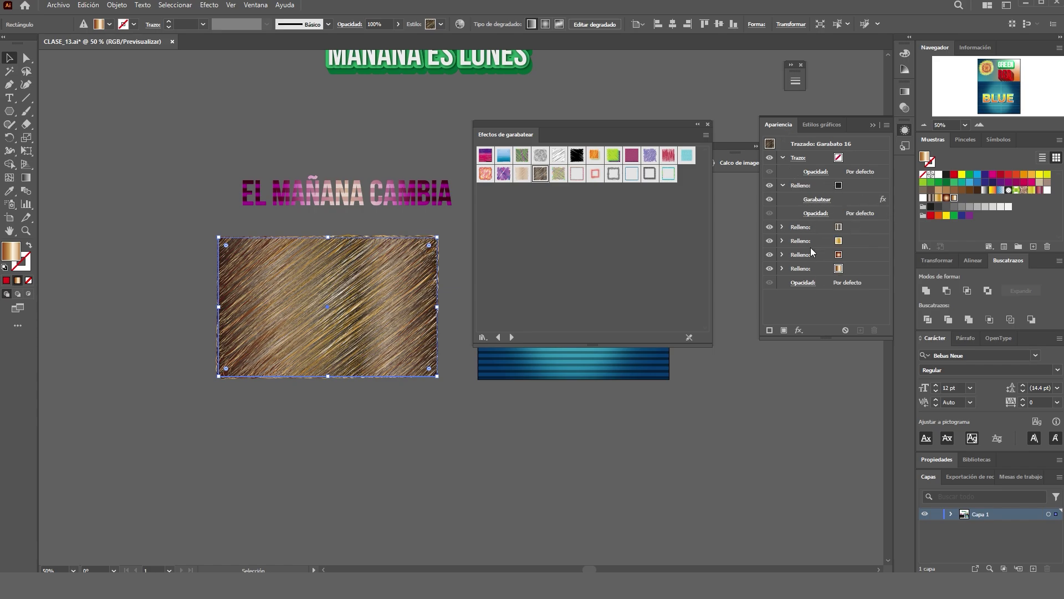
pyautogui.click(819, 198)
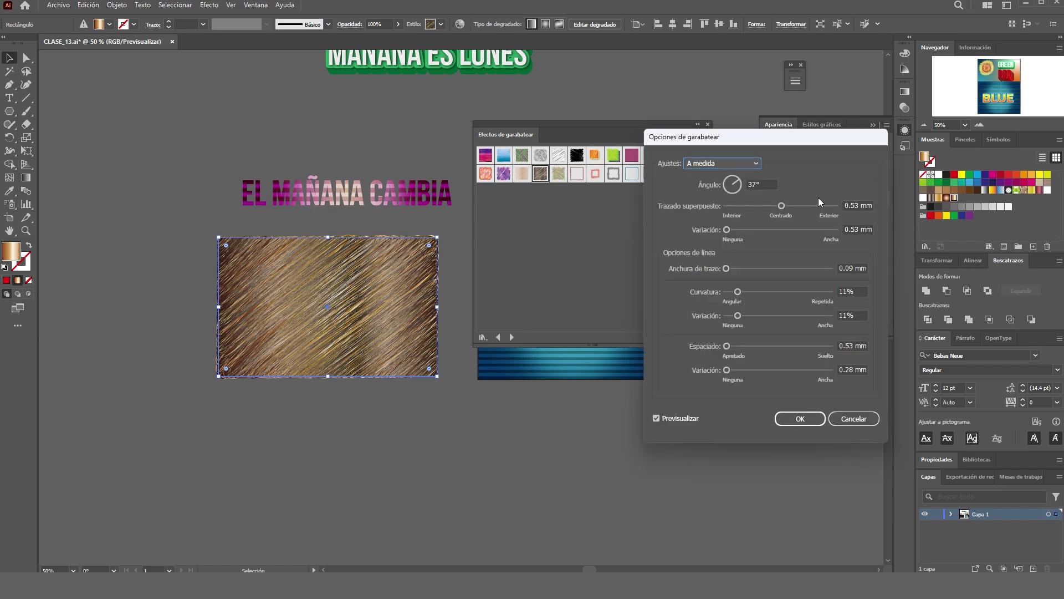
pyautogui.moveTo(818, 138); pyautogui.dragTo(511, 104)
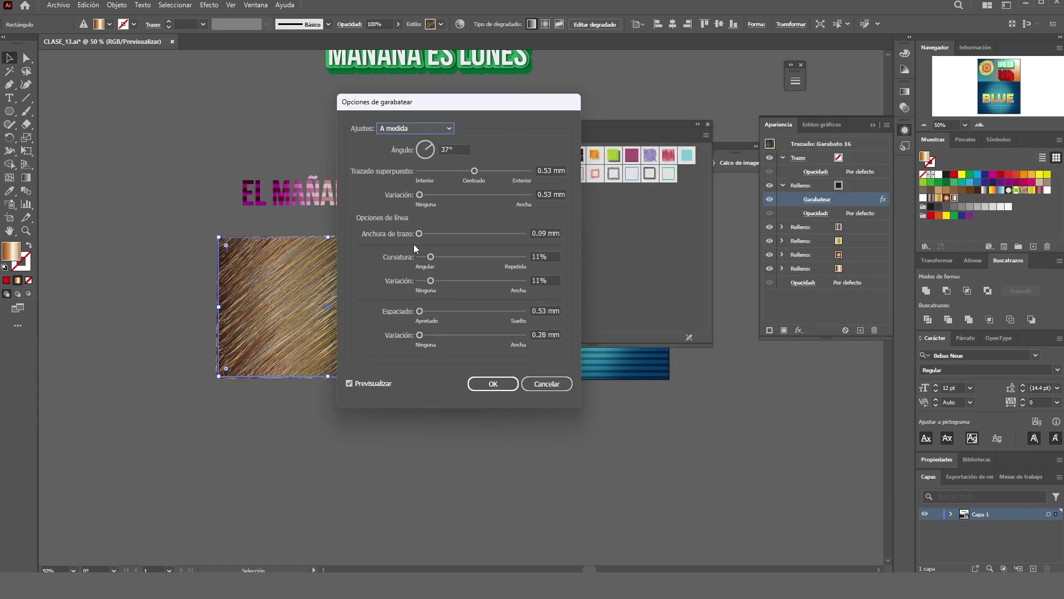
pyautogui.moveTo(419, 234); pyautogui.dragTo(437, 235)
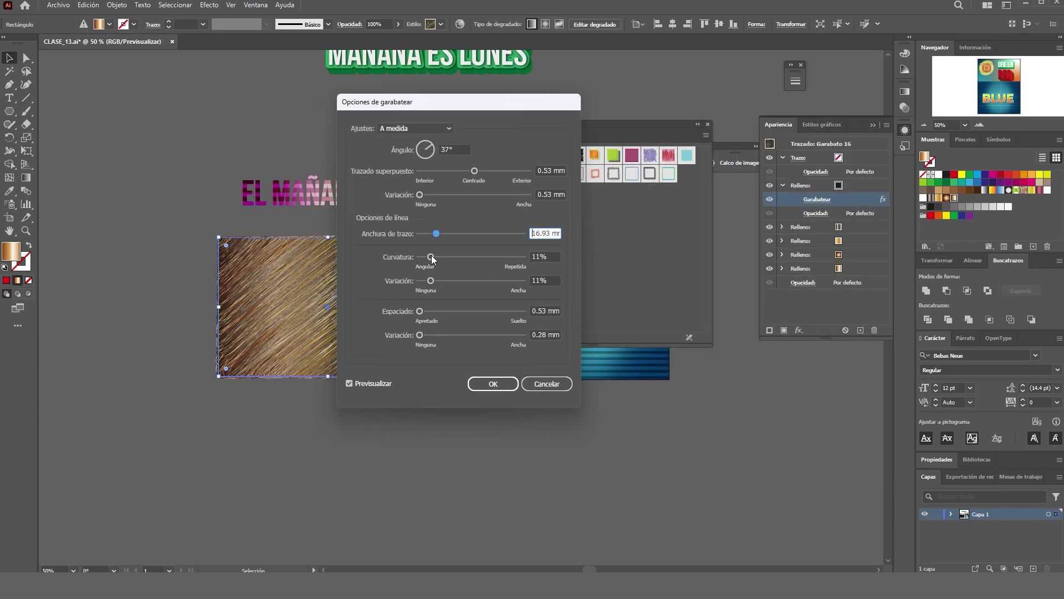
pyautogui.click(545, 256)
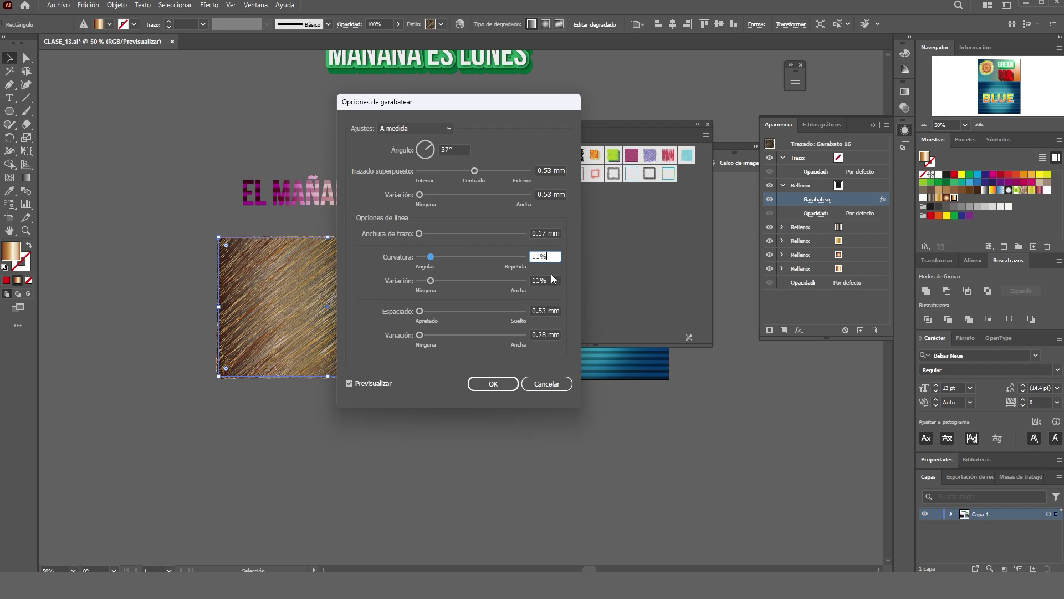
pyautogui.click(548, 311)
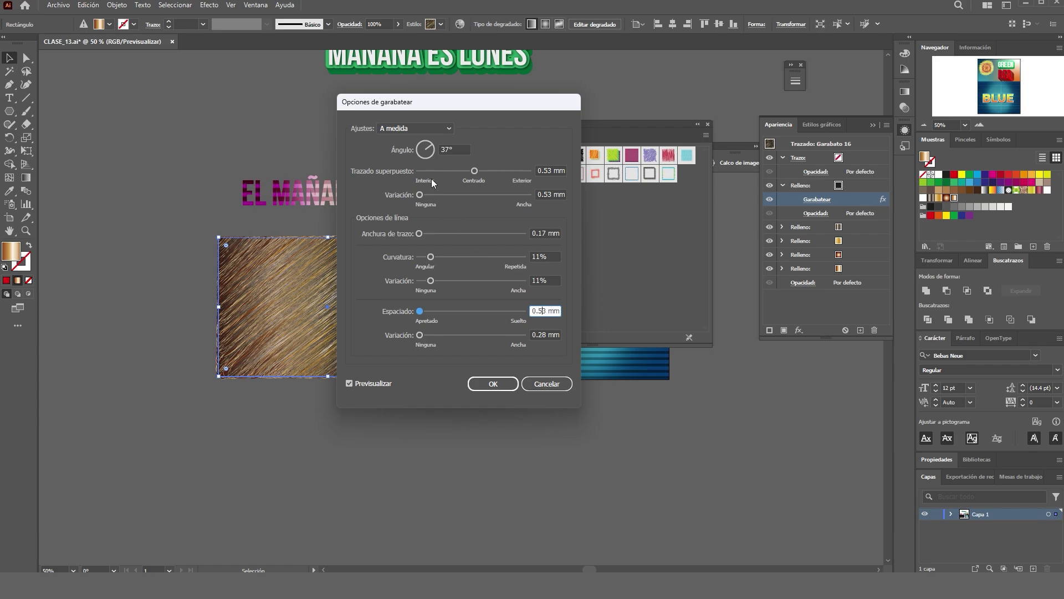
# Set the scribble angle to 98° and apply the Garabatear options to the rectangle.
pyautogui.click(426, 148)
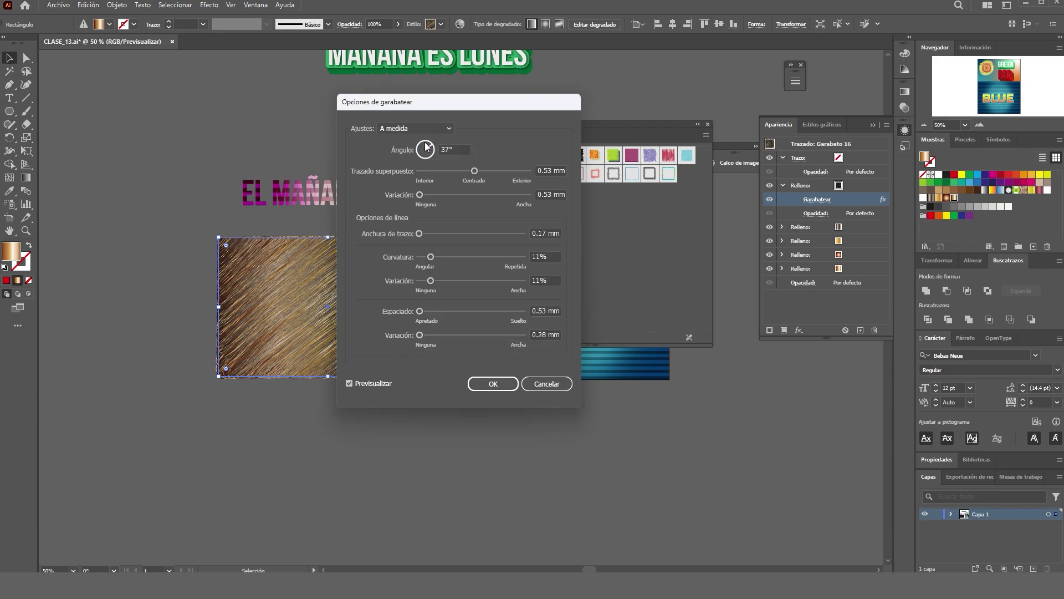
pyautogui.press('Return')
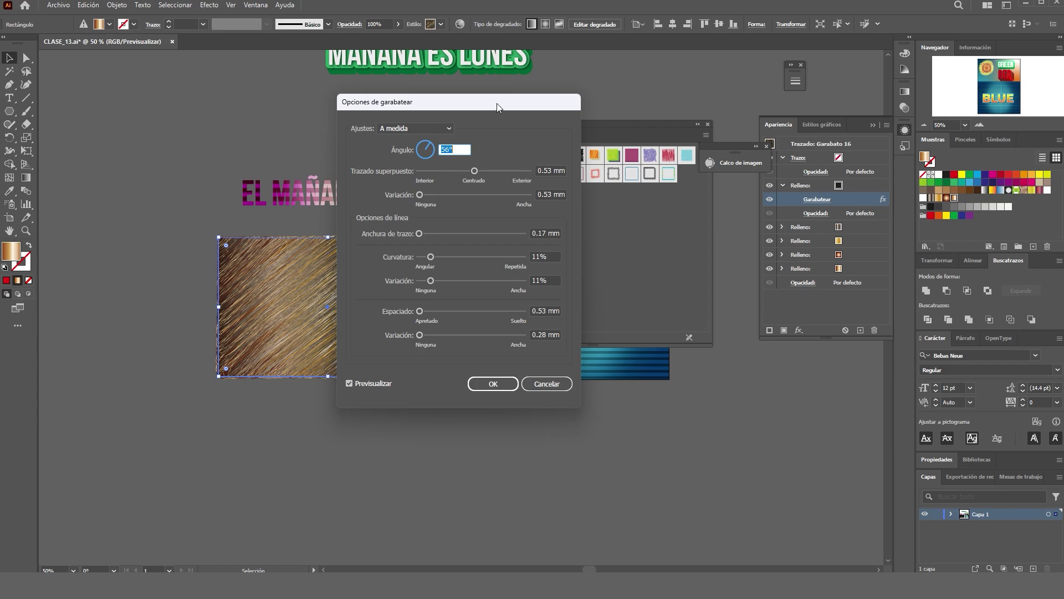
pyautogui.write('98')
pyautogui.press('Tab')
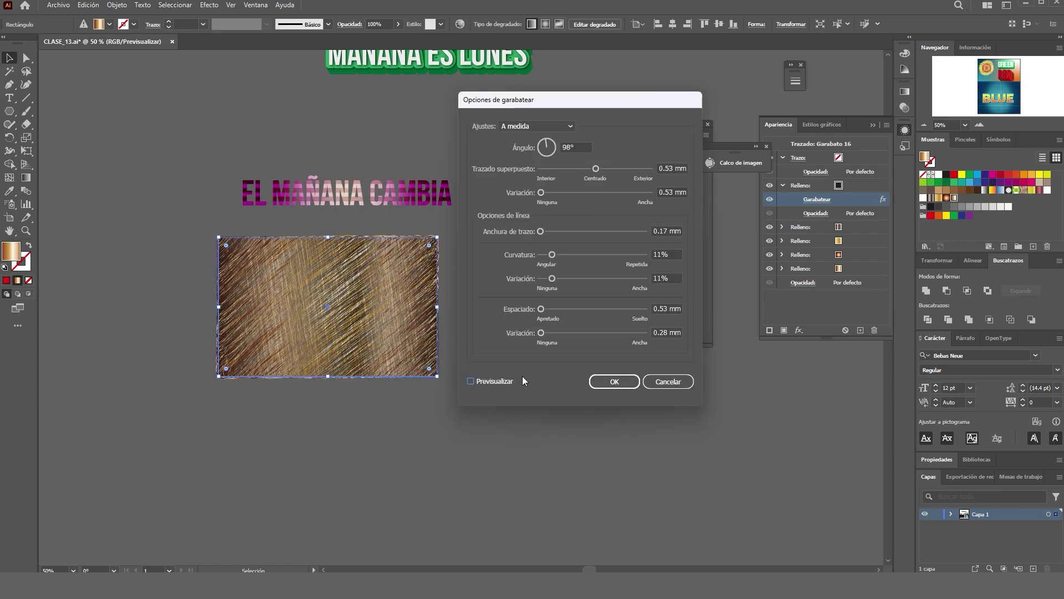
pyautogui.click(614, 382)
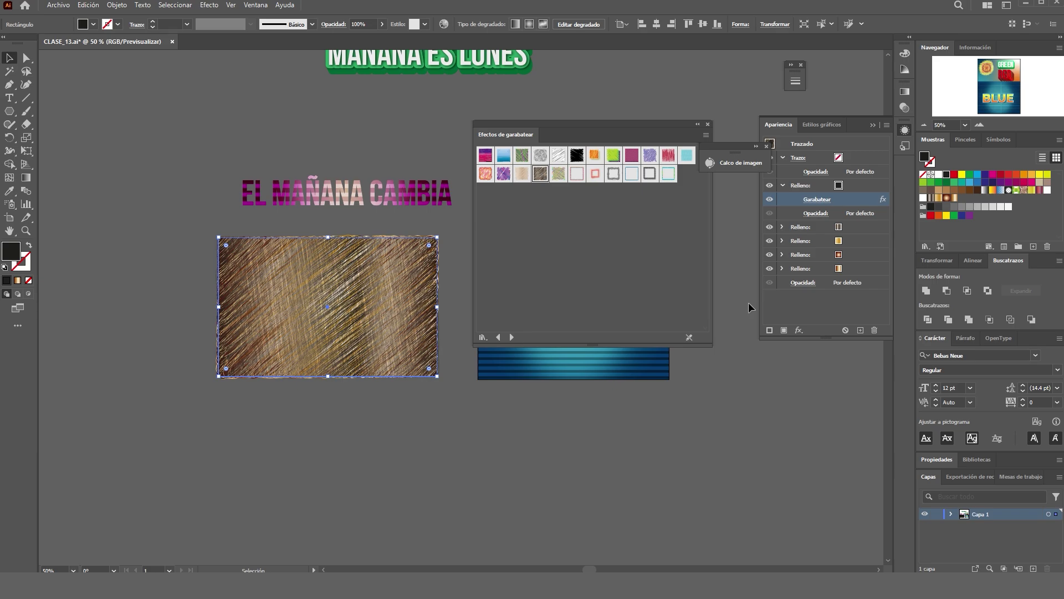
# Select the rectangle's second fill and recolour the first dark stop of its gradient to teal.
pyautogui.click(838, 228)
pyautogui.click(838, 227)
pyautogui.click(837, 229)
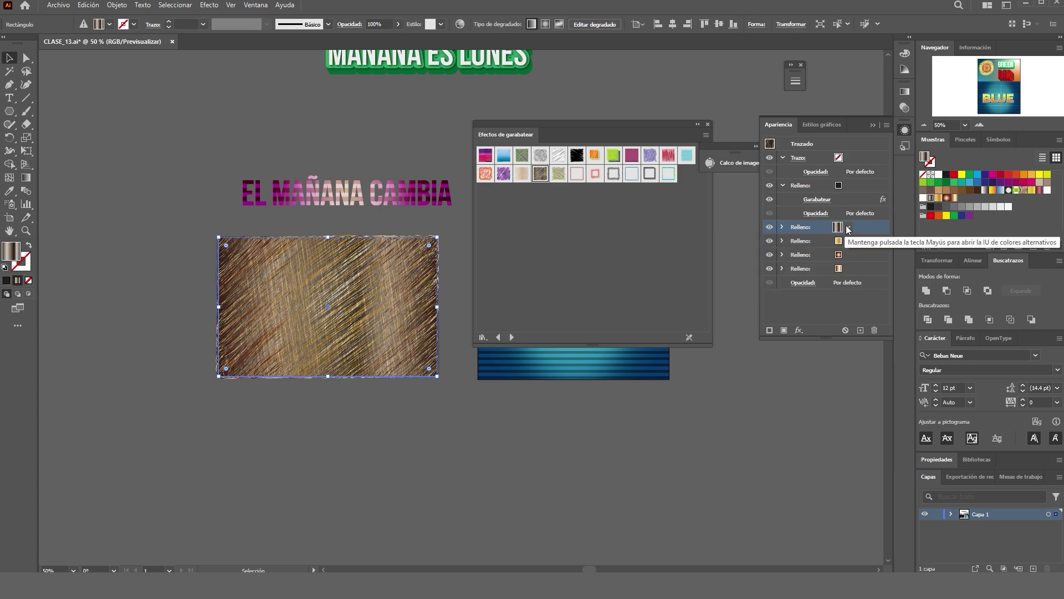
pyautogui.click(698, 124)
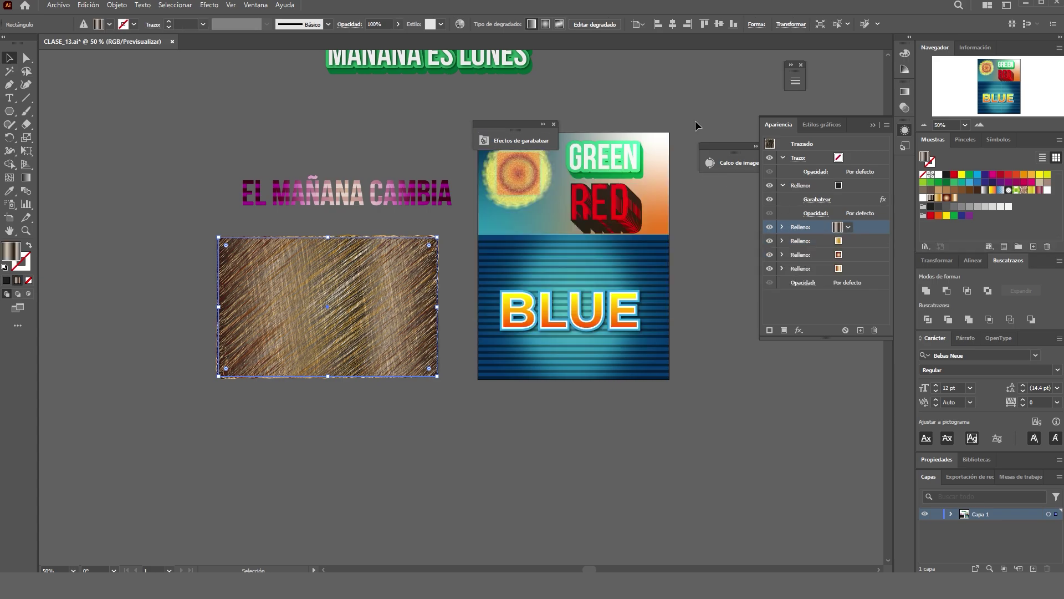
pyautogui.click(904, 91)
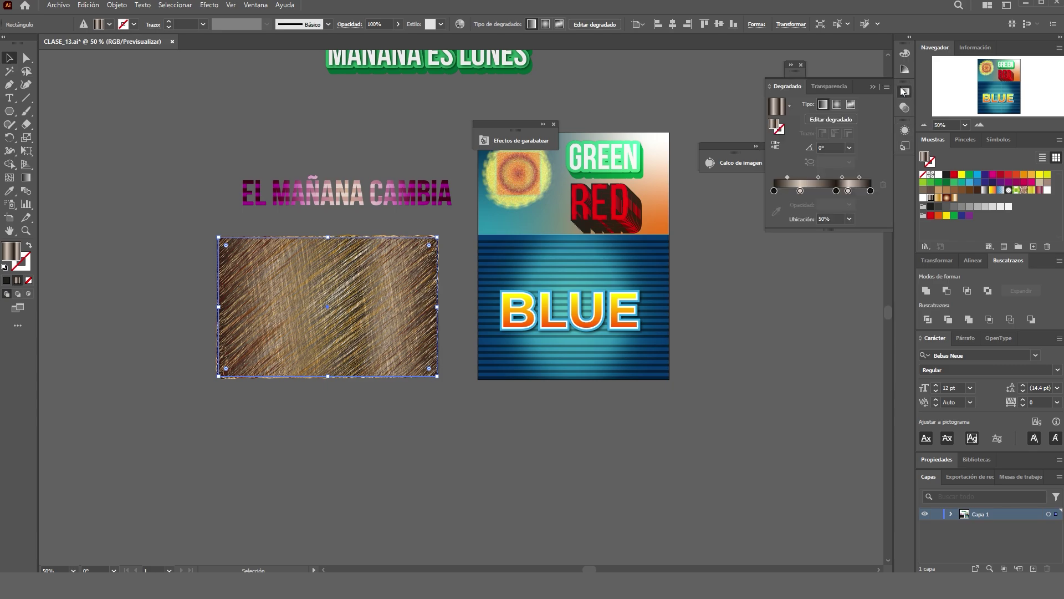
pyautogui.click(800, 191)
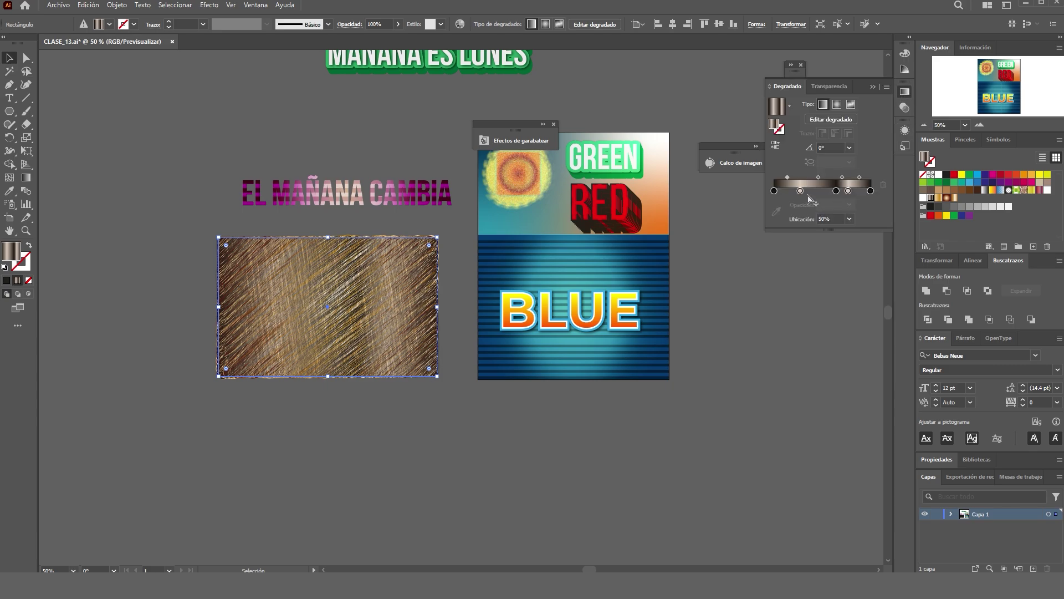
pyautogui.click(774, 190)
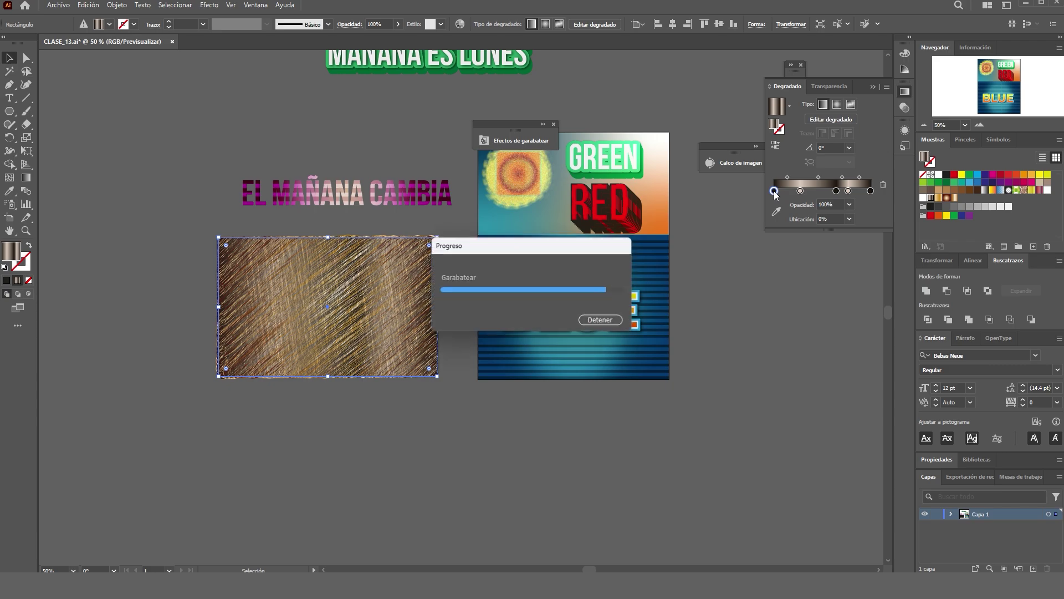
pyautogui.doubleClick(774, 191)
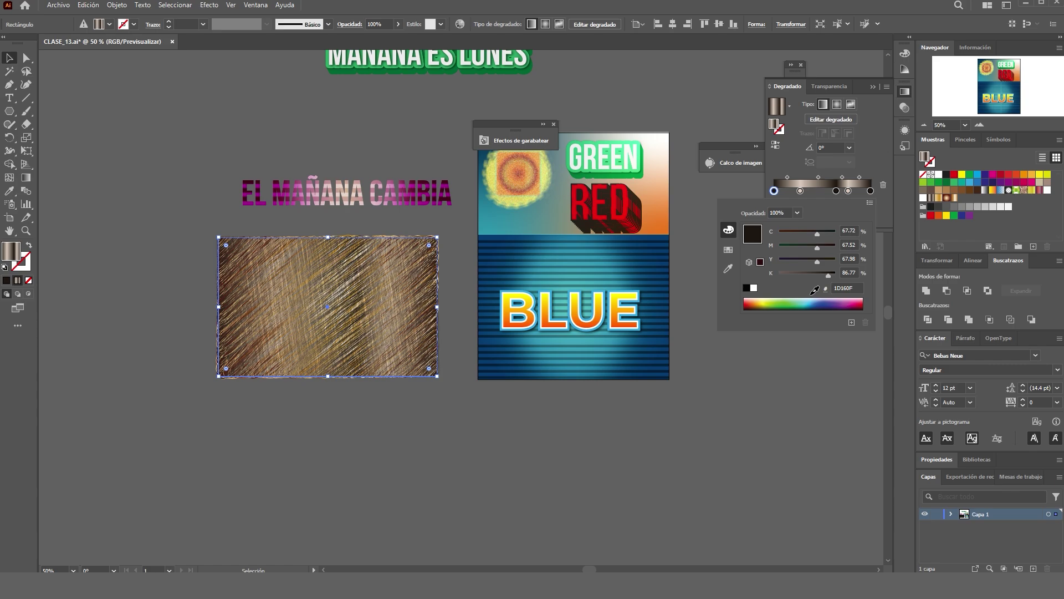
pyautogui.click(811, 300)
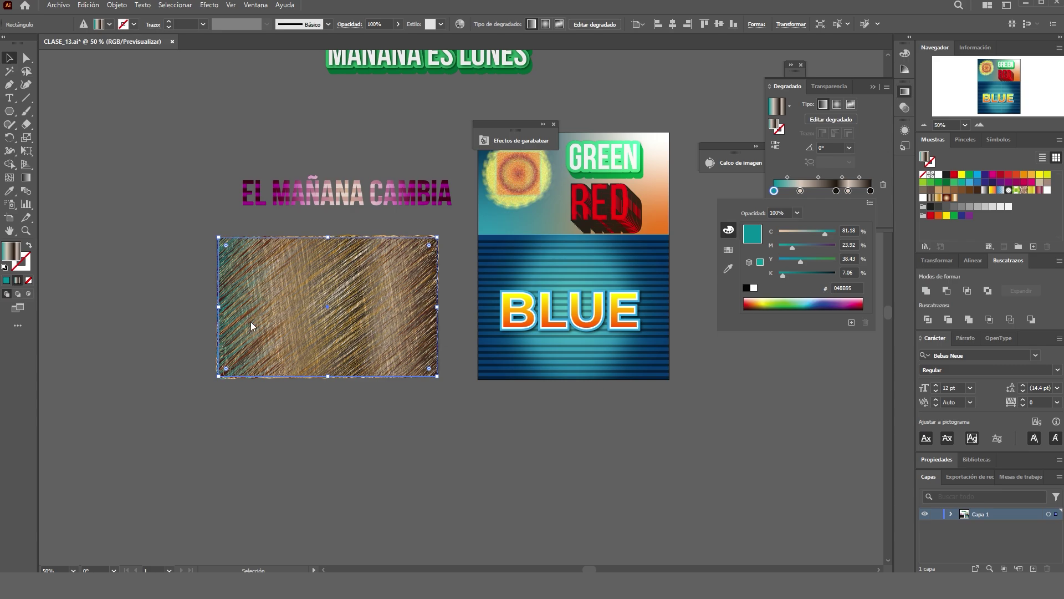
# Recolour the same gradient's middle dark stop to green and its last stop to magenta.
pyautogui.click(836, 191)
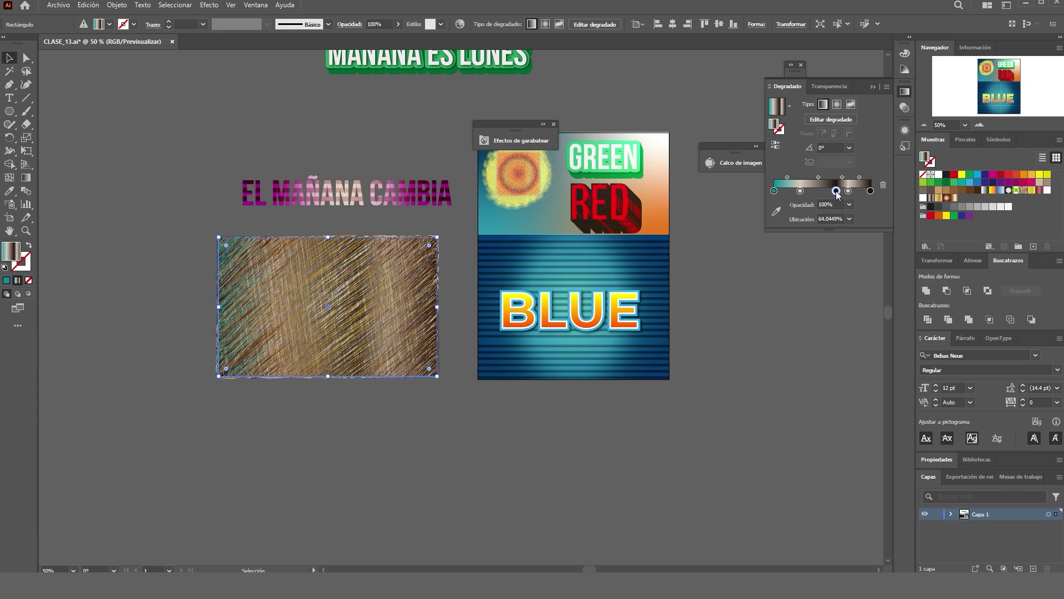
pyautogui.doubleClick(836, 190)
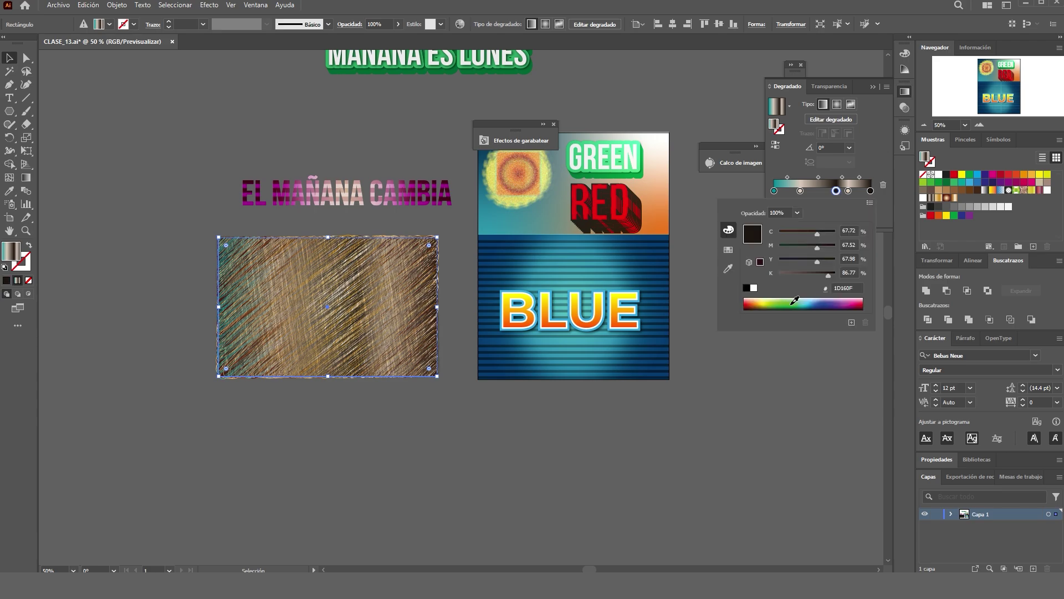
pyautogui.click(794, 300)
pyautogui.click(870, 191)
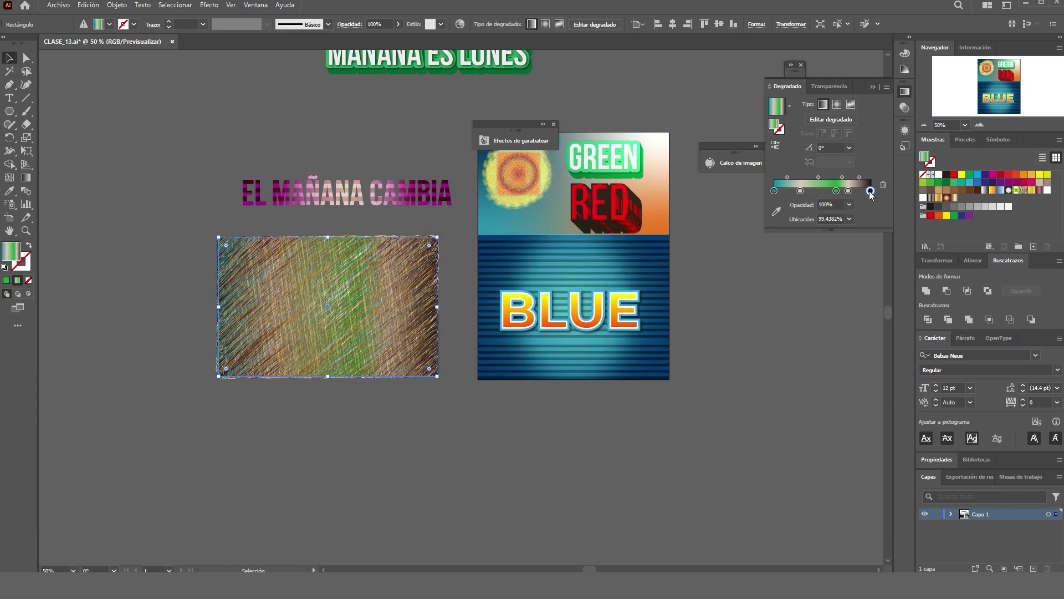
pyautogui.doubleClick(869, 191)
pyautogui.click(854, 301)
pyautogui.click(878, 159)
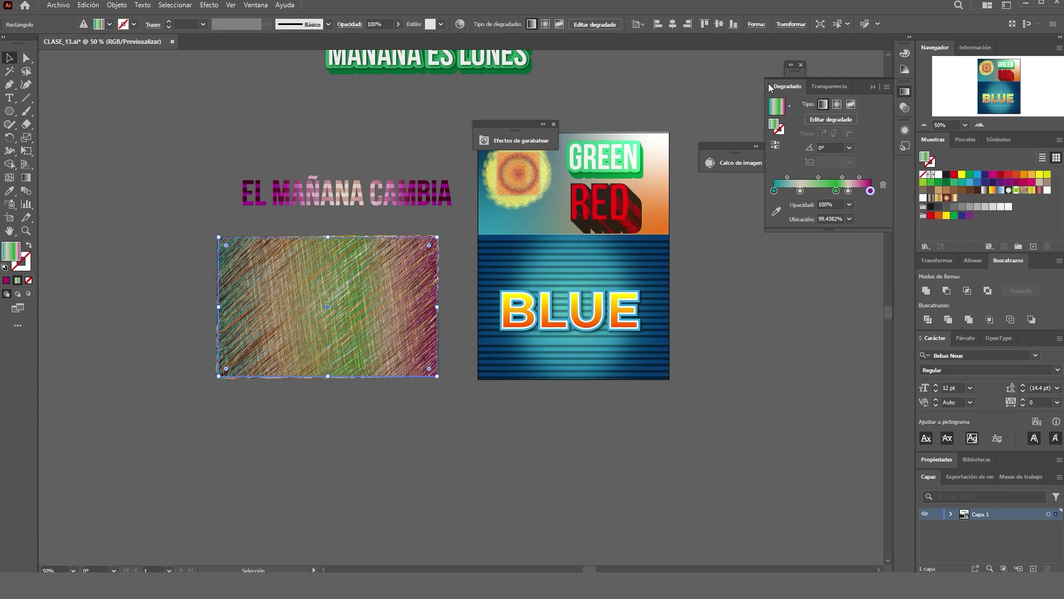
# Store the recoloured scribble appearance as a new graphic style and apply the white style with green outline to the rectangle.
pyautogui.click(905, 146)
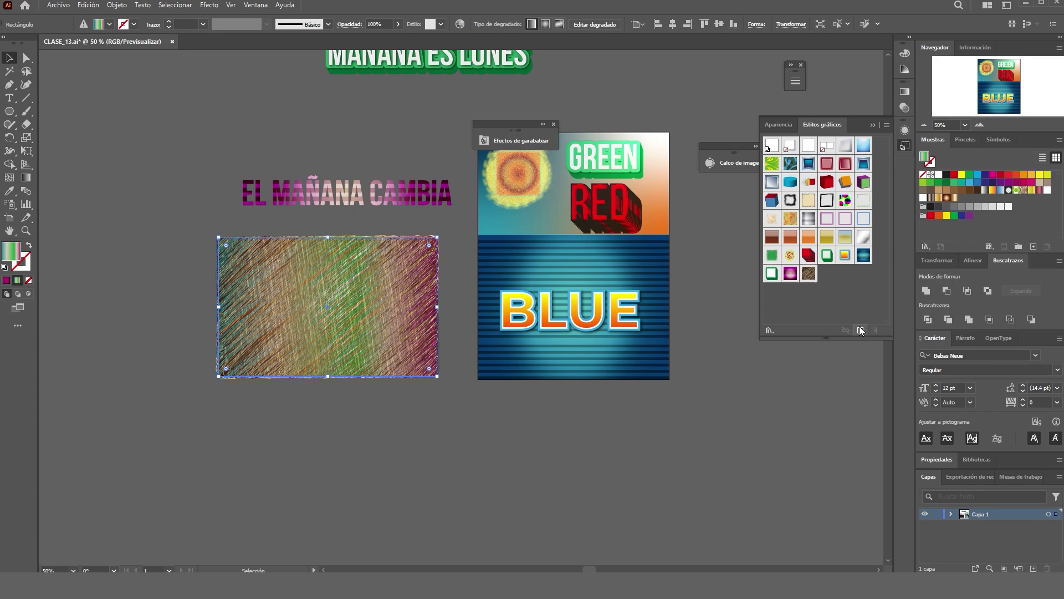
pyautogui.click(860, 298)
pyautogui.click(826, 255)
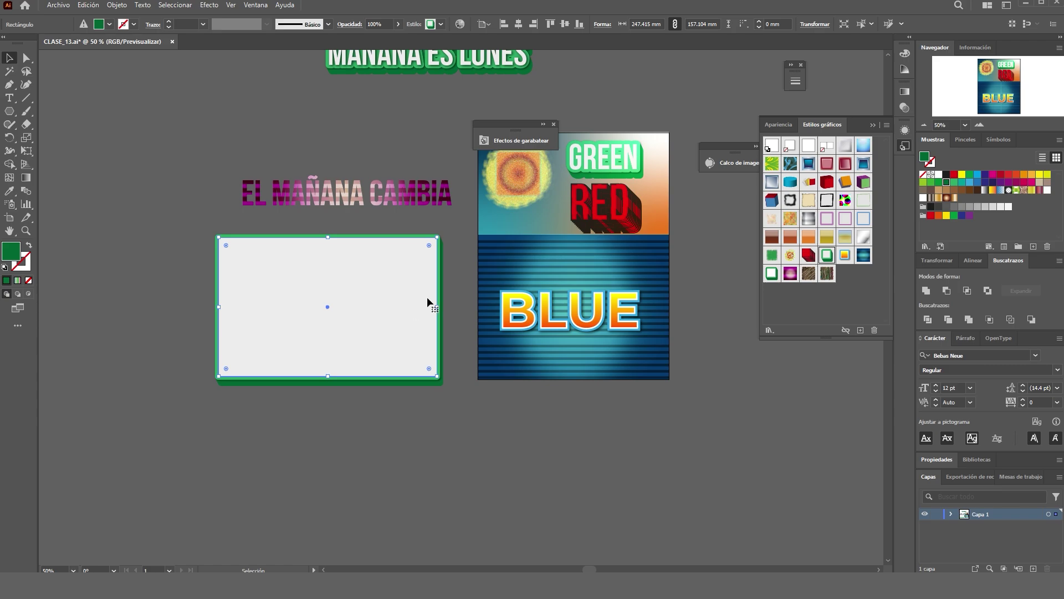
# Save the document and apply the purple-to-white Color diluido RGB style from the Efectos artísticos library to the rectangle.
pyautogui.hotkey('ctrl', 's')
pyautogui.click(542, 125)
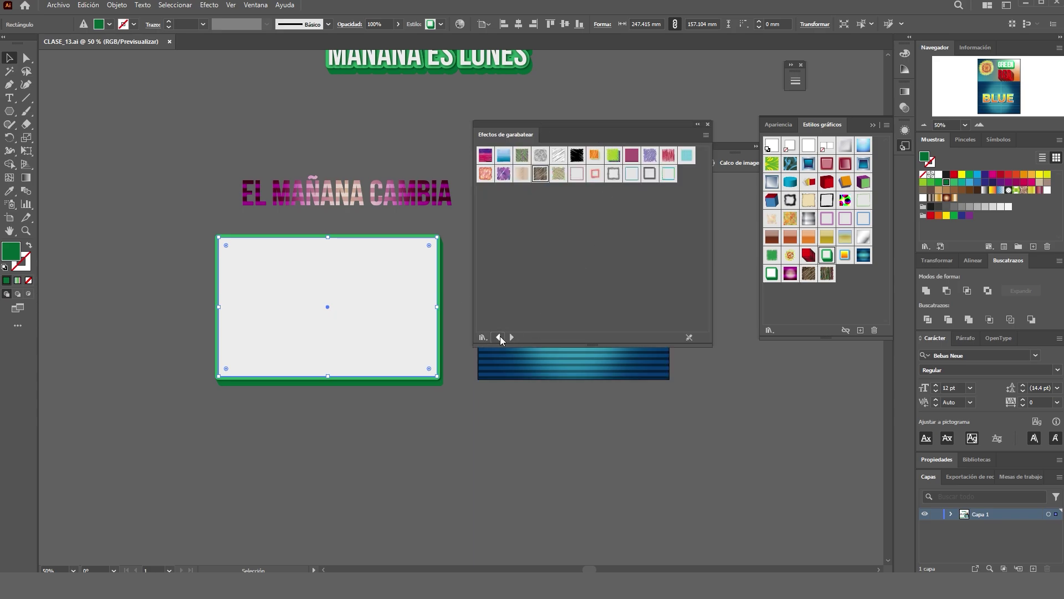
pyautogui.click(499, 337)
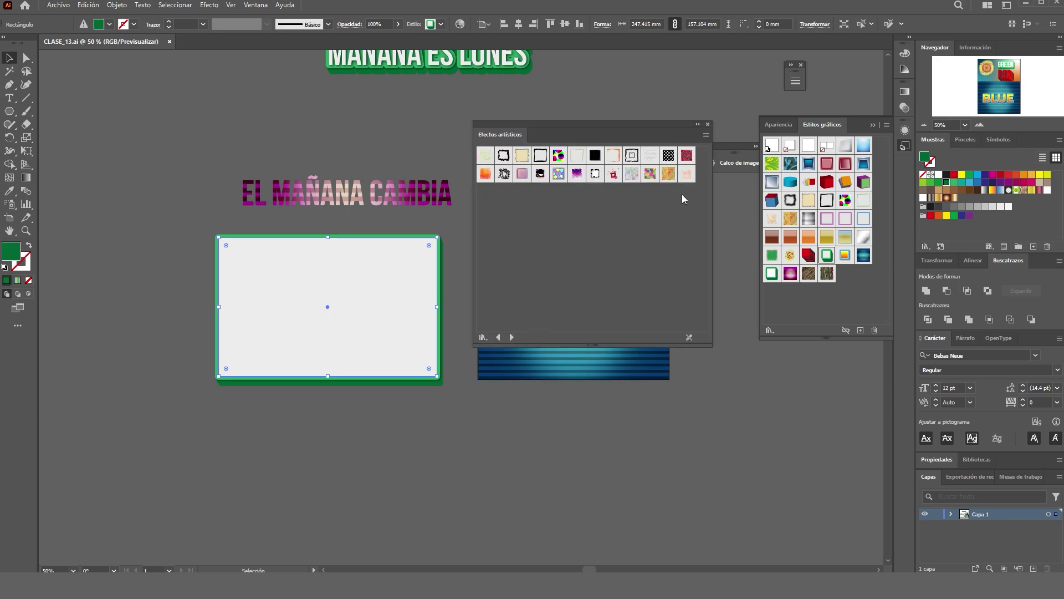
pyautogui.click(576, 173)
pyautogui.moveTo(293, 307); pyautogui.dragTo(292, 305)
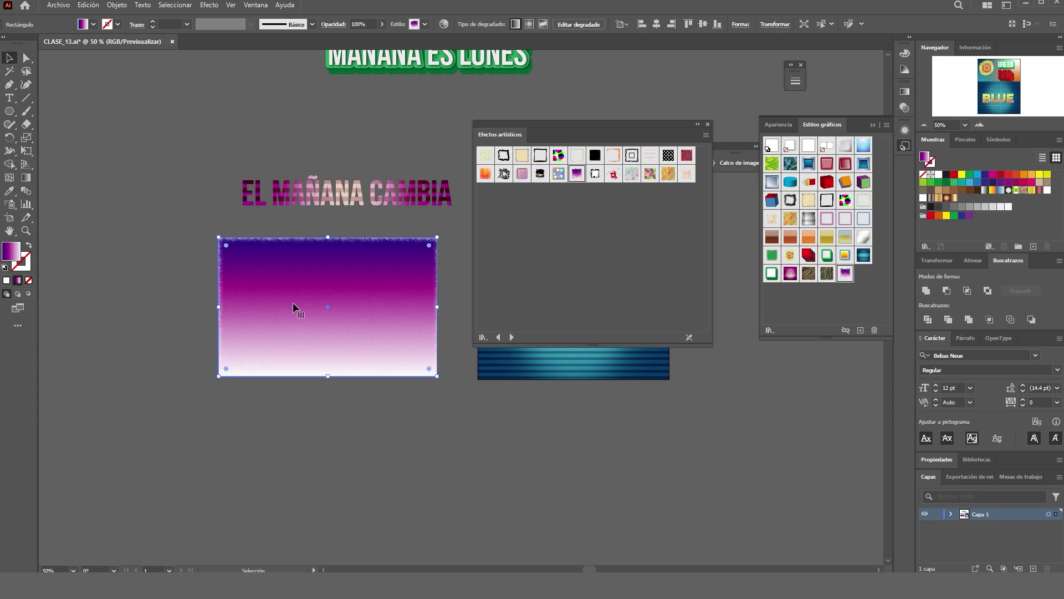
# Review the effects that make up the purple style, close the Efectos artísticos library and deselect the rectangle.
pyautogui.click(778, 125)
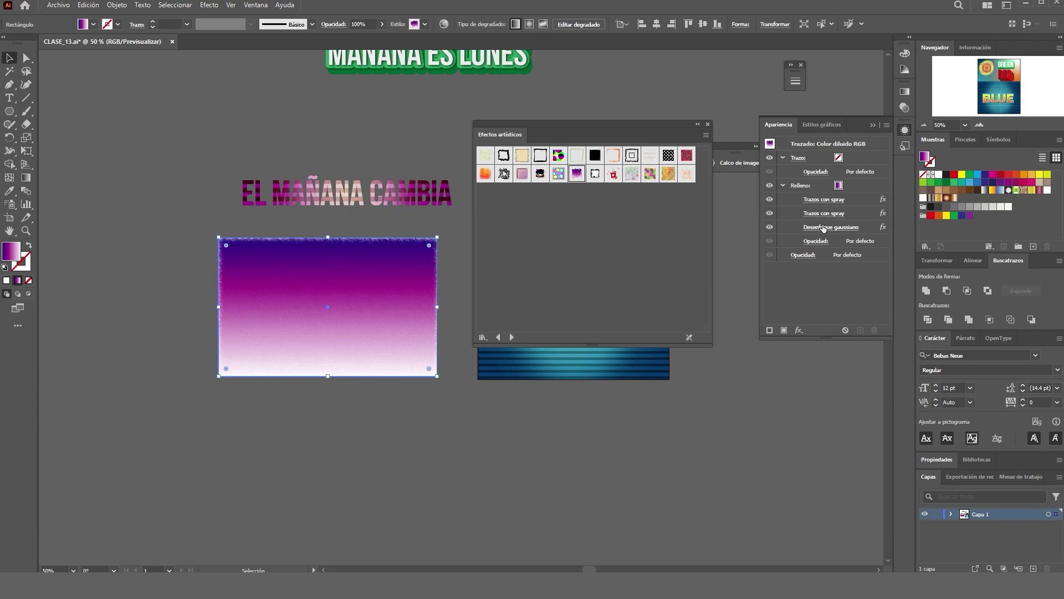
pyautogui.click(708, 124)
pyautogui.click(695, 271)
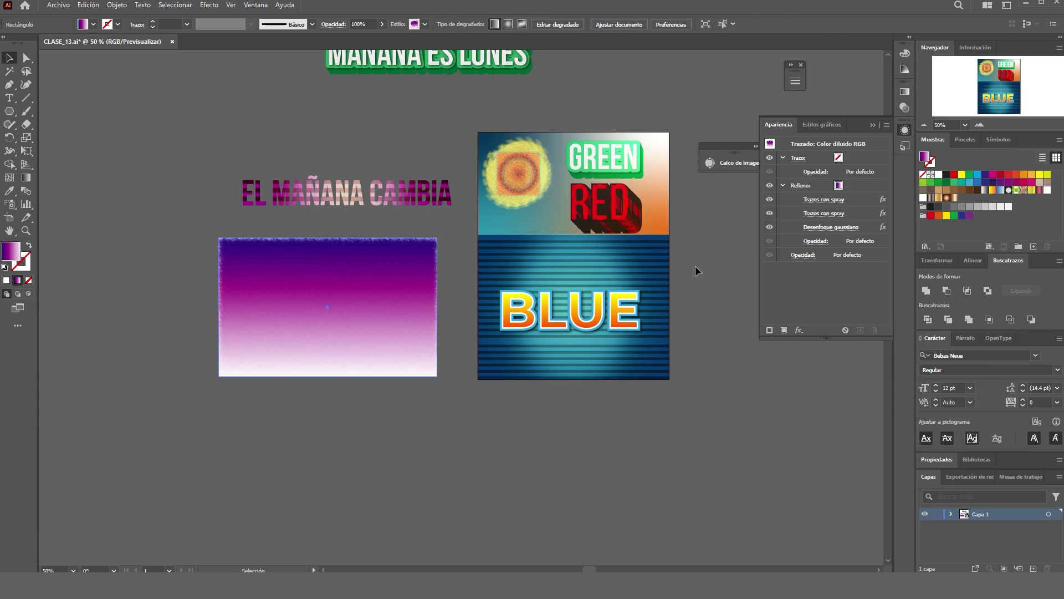
pyautogui.click(696, 266)
# Inspect all the artwork in outline view and return to the full-colour preview.
pyautogui.hotkey('ctrl', 'y')
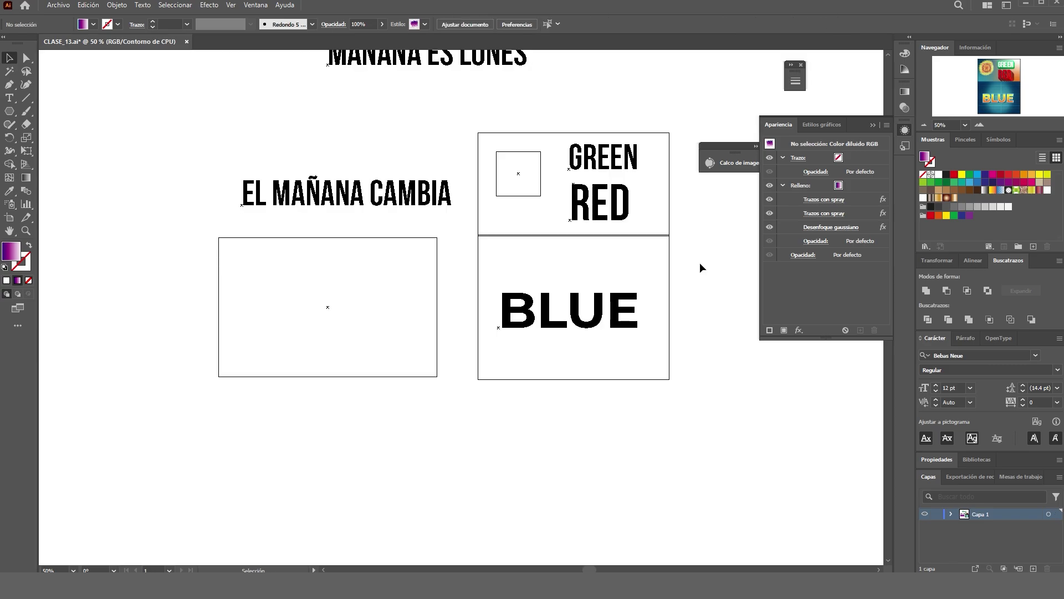
pyautogui.scroll(3, 702, 264)
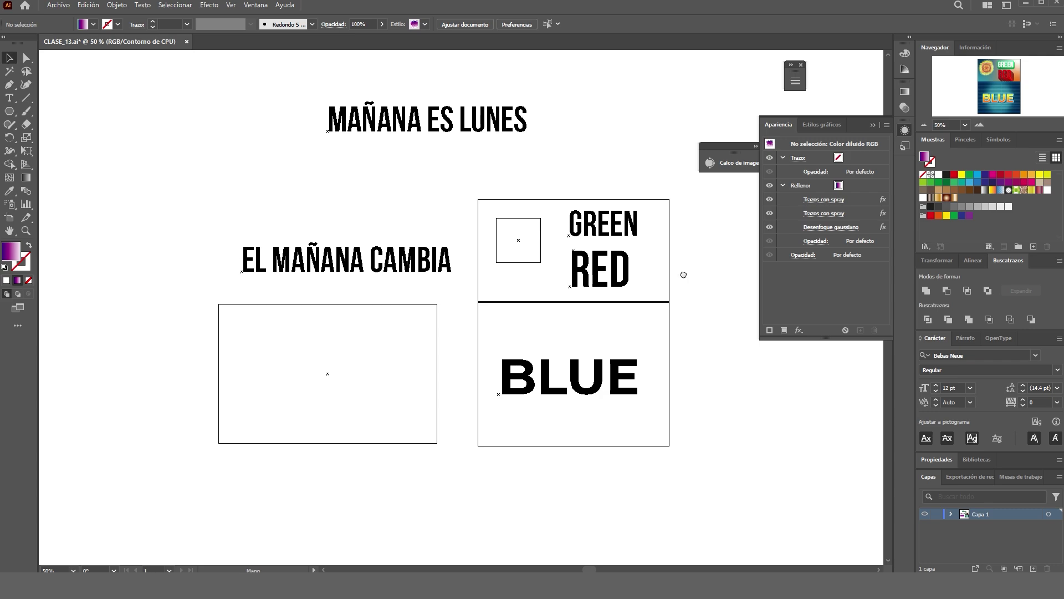
pyautogui.moveTo(683, 274); pyautogui.dragTo(605, 246)
pyautogui.hotkey('ctrl', 'y')
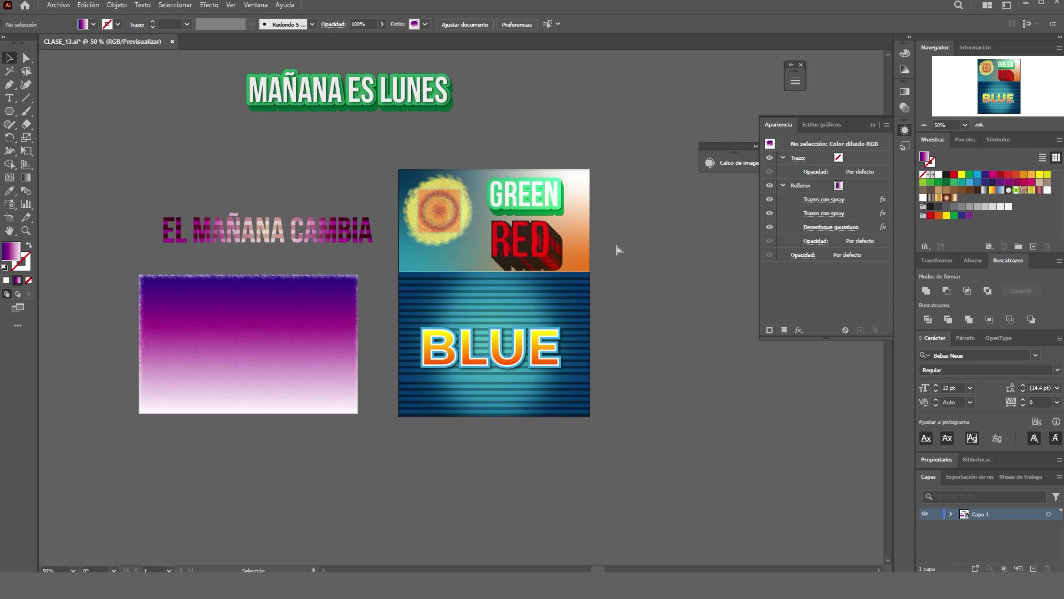
# Save the changes to CLASE_13.ai and centre the poster artboard at 66.67% zoom.
pyautogui.hotkey('ctrl', 's')
pyautogui.scroll(1, 604, 270)
pyautogui.moveTo(632, 287); pyautogui.dragTo(599, 267)
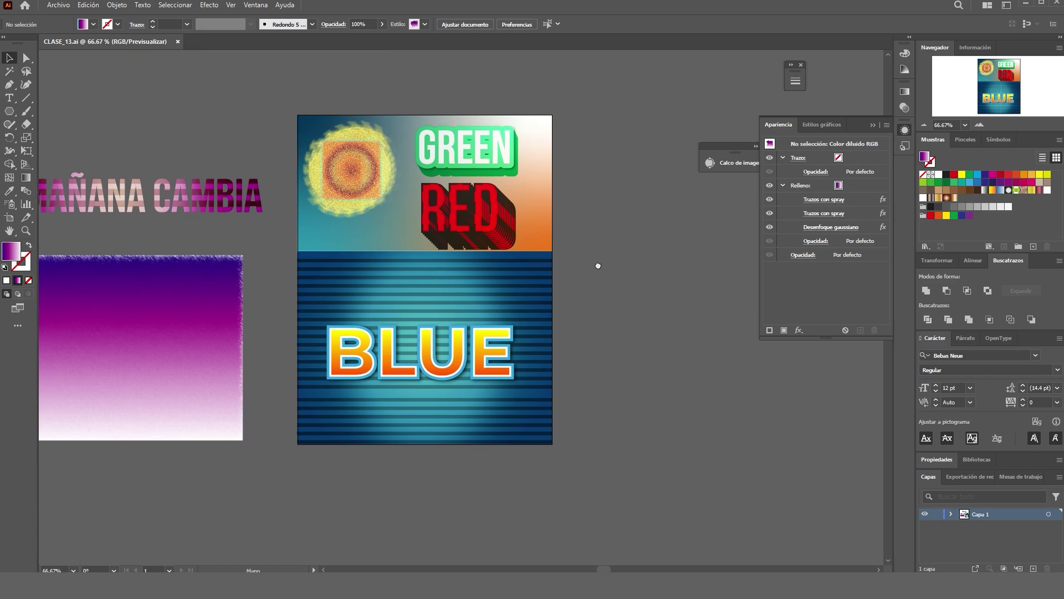